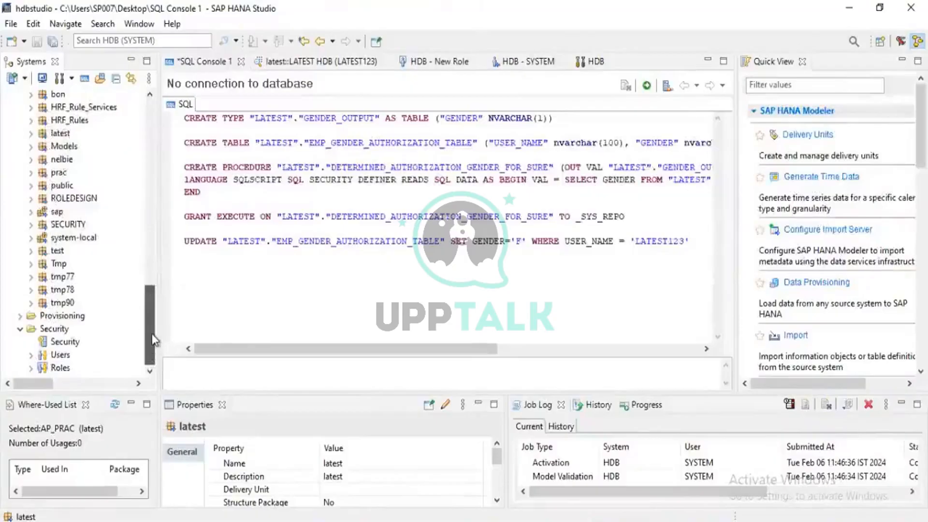
- Open the AP_PRAC analytic privilege from the latest content package in the SYSTEM connection
drag(151, 333, 153, 190)
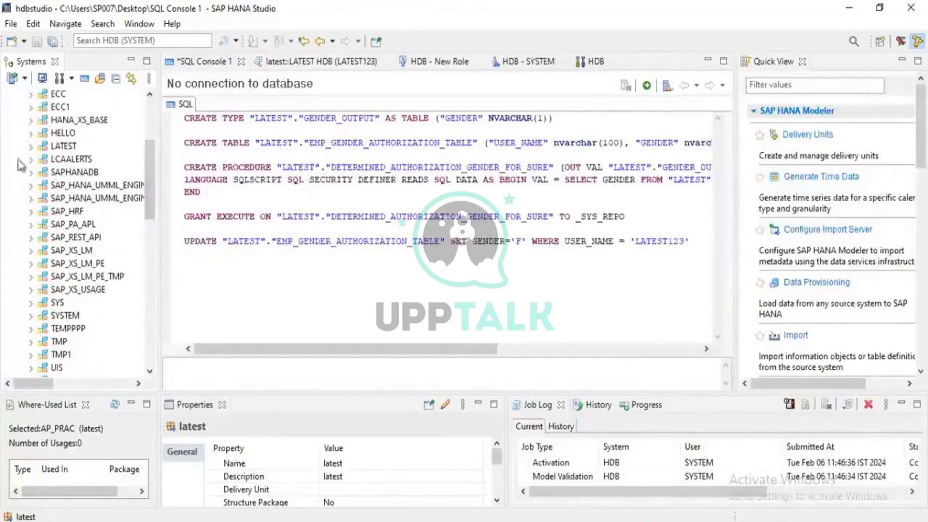
click(31, 146)
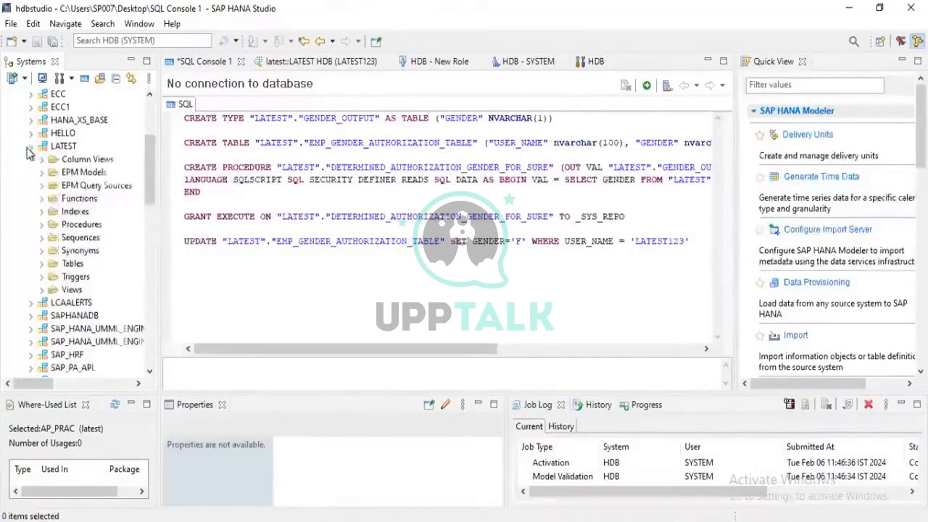
drag(148, 167, 143, 340)
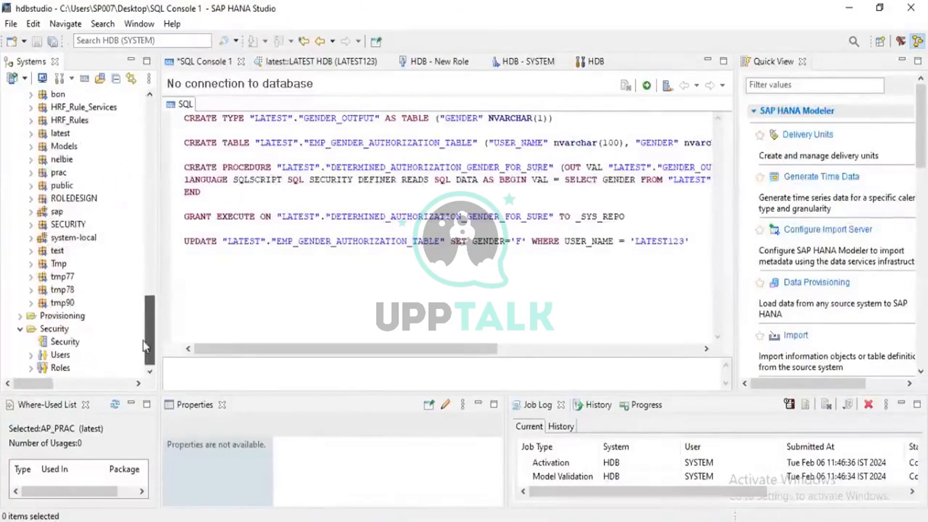
click(31, 134)
click(42, 160)
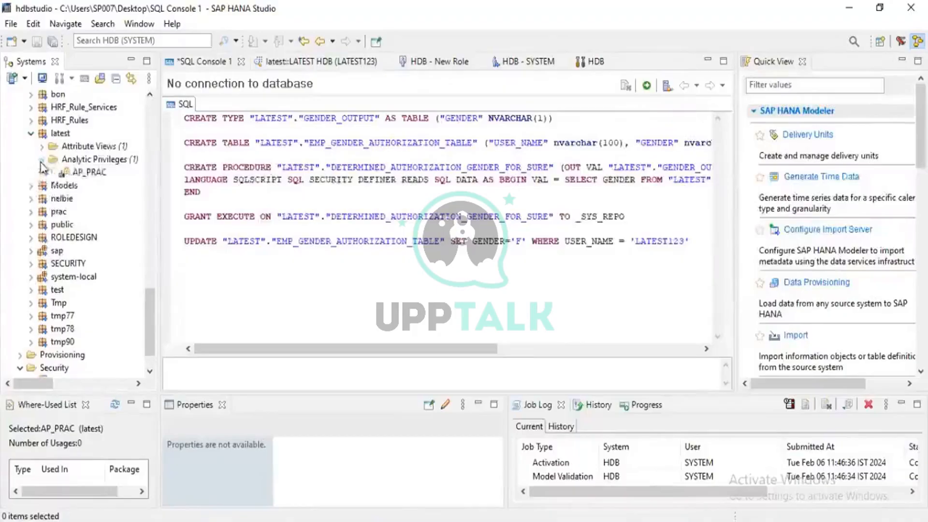
click(88, 172)
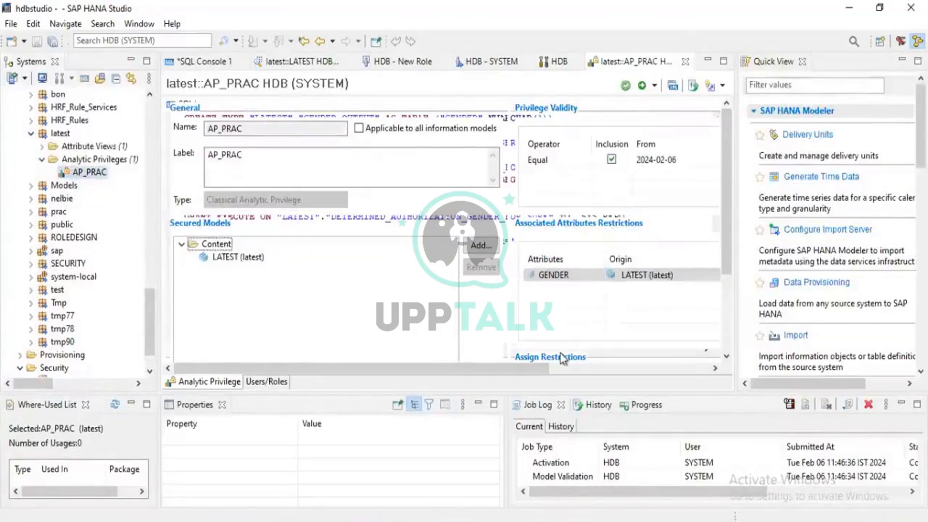
- Examine the type and operator options available for the catalog procedure restriction assigned in AP_PRAC
click(673, 370)
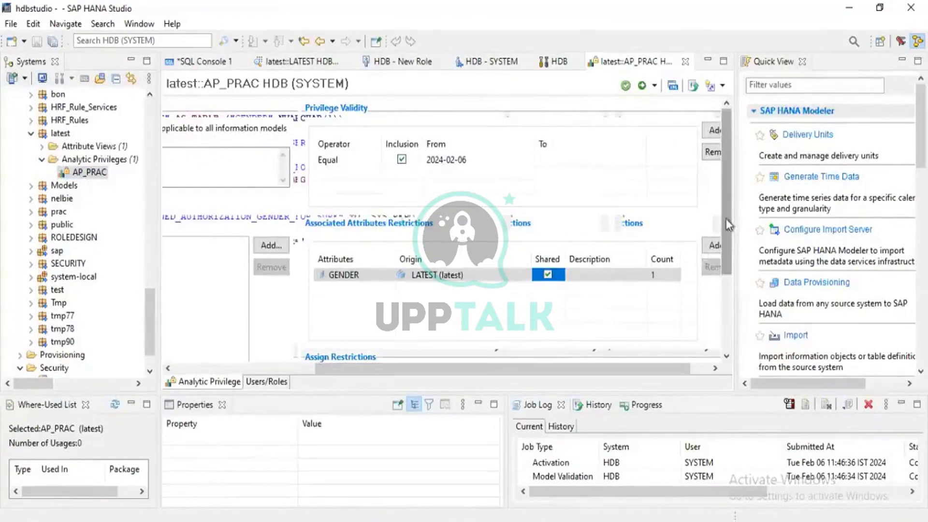
scroll(727, 218, down, 3)
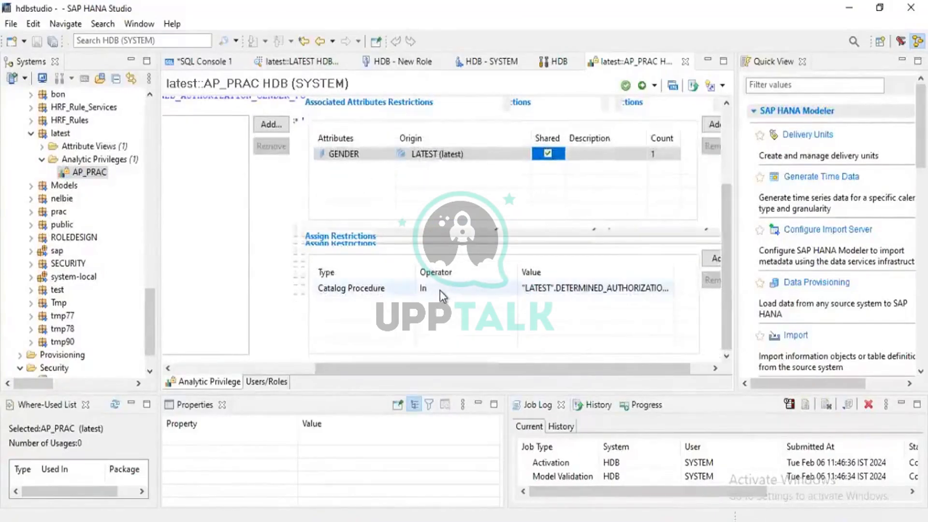
click(442, 290)
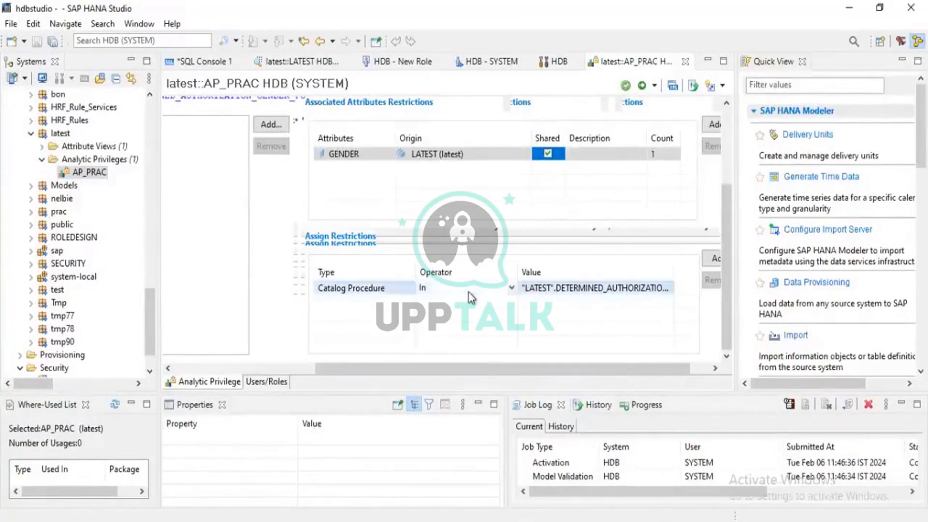
click(511, 287)
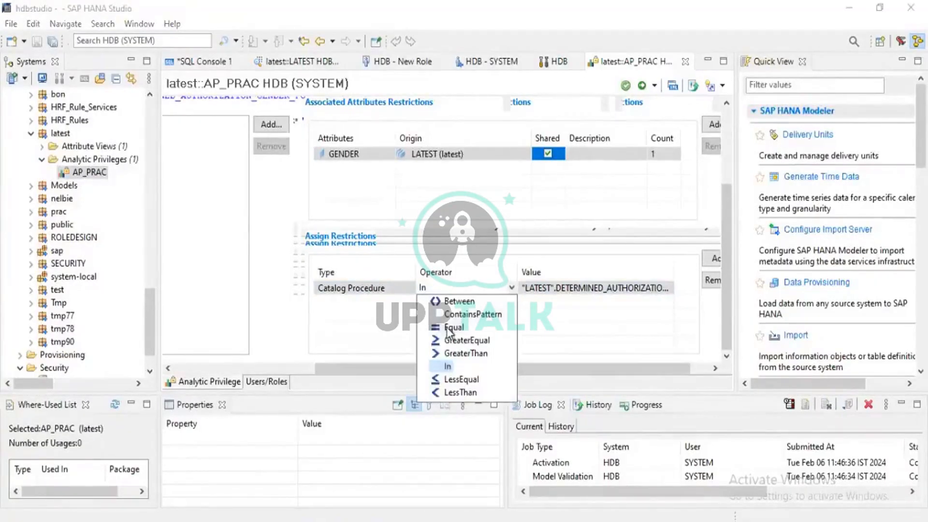
click(383, 313)
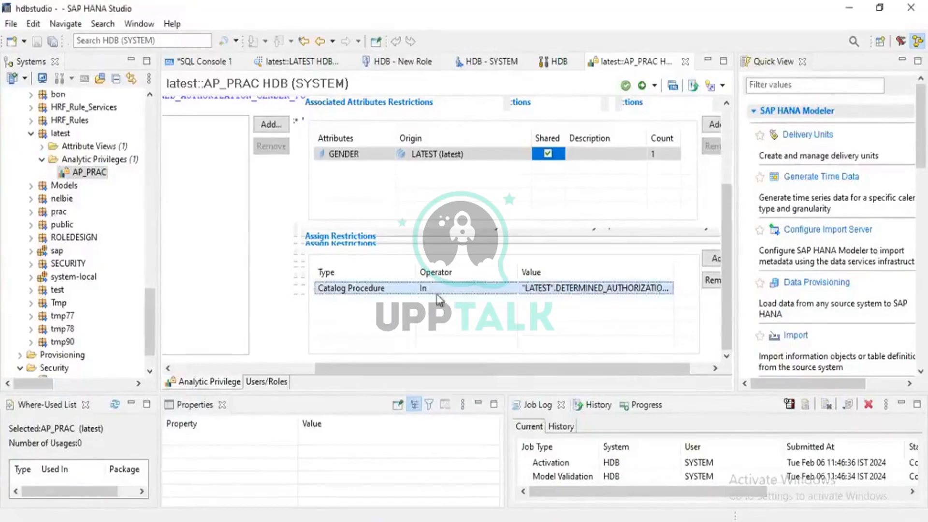
click(368, 295)
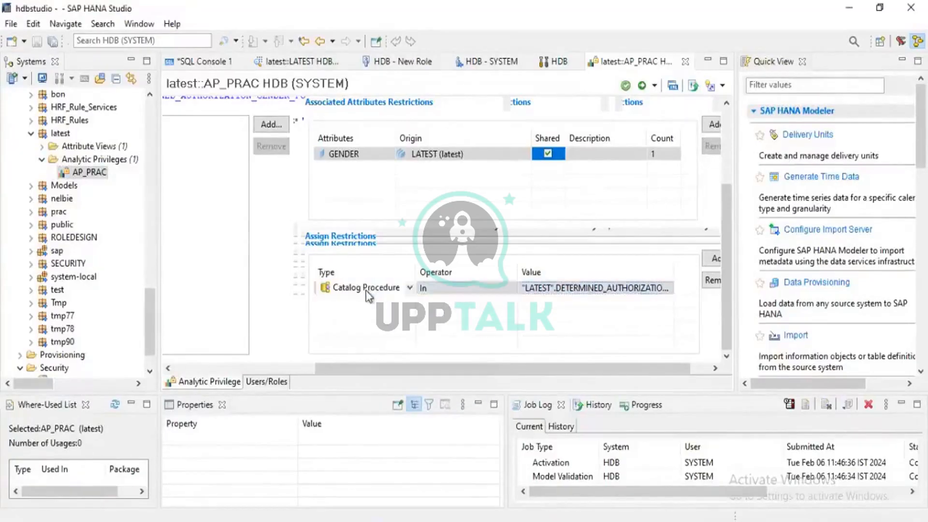
click(367, 292)
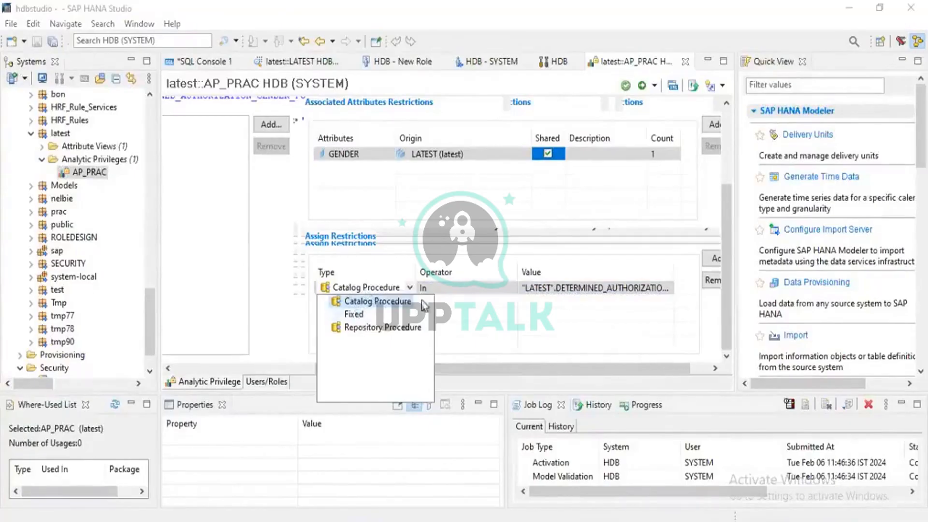
click(450, 291)
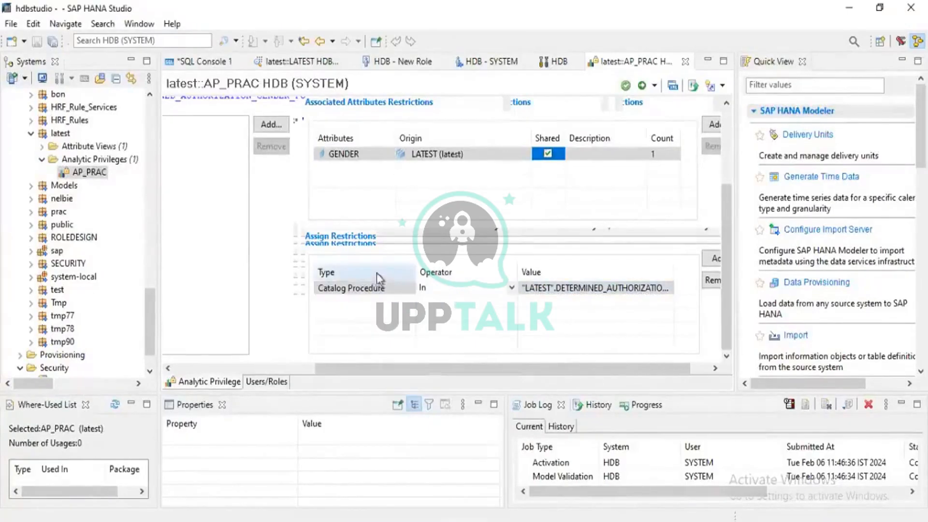
click(481, 291)
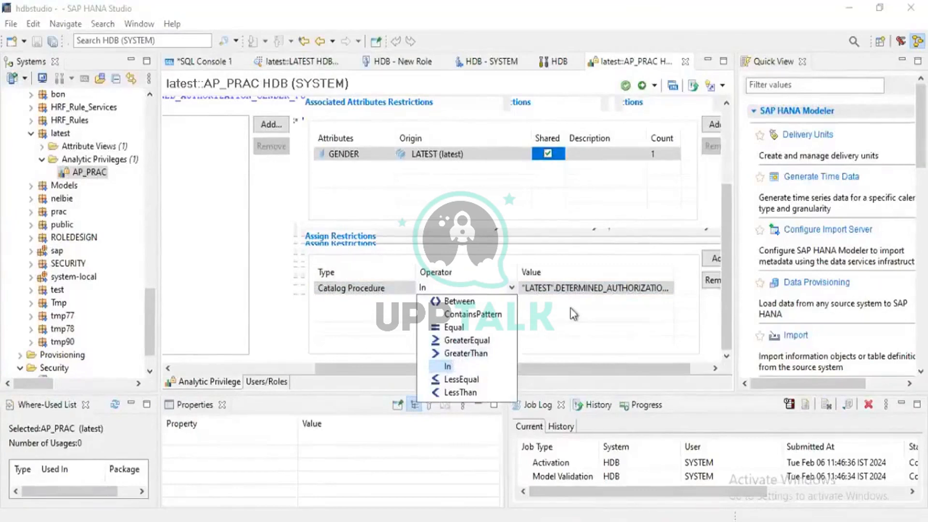
click(354, 316)
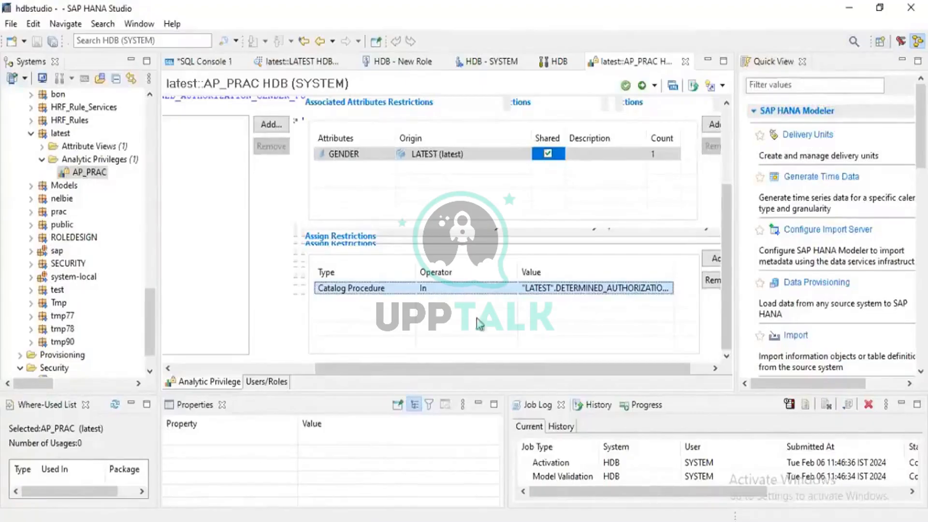
- Locate and select the LATEST attribute view in the latest content package of the LATEST123 connection
click(301, 373)
scroll(55, 238, up, 4)
scroll(56, 238, up, 12)
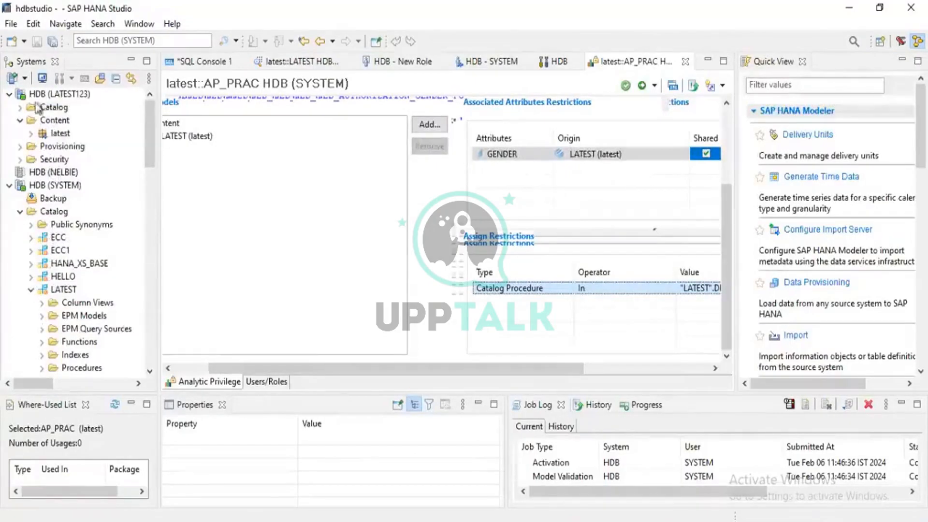
click(30, 134)
click(42, 146)
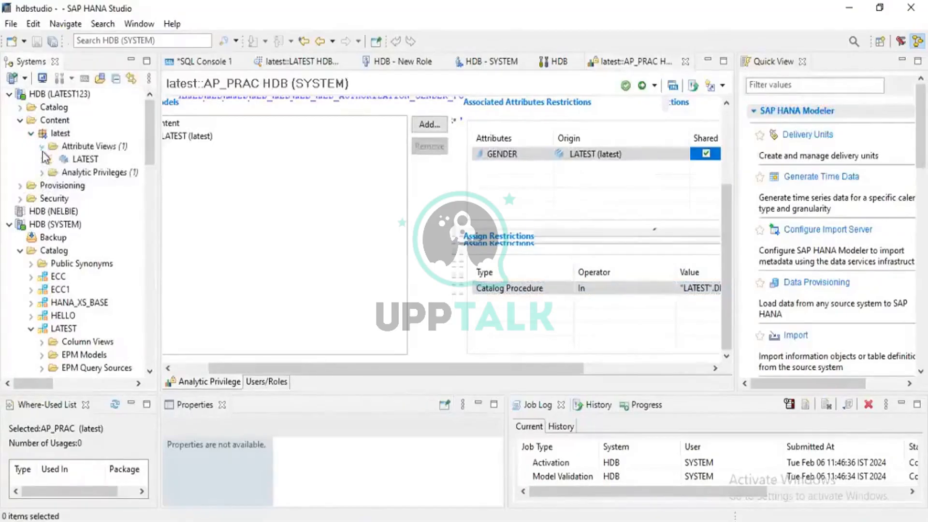
click(72, 161)
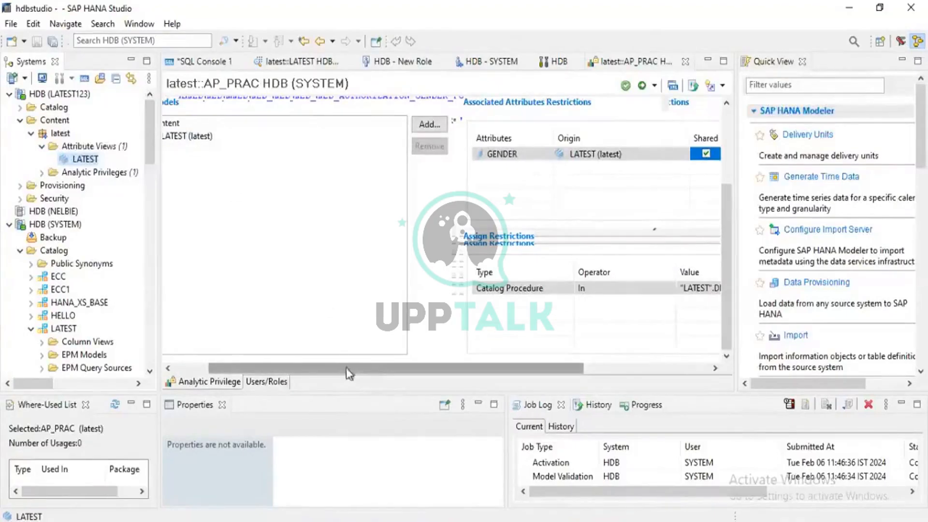
- Review the GENDER attribute restriction and the procedure value assigned to it in AP_PRAC
drag(346, 367, 442, 370)
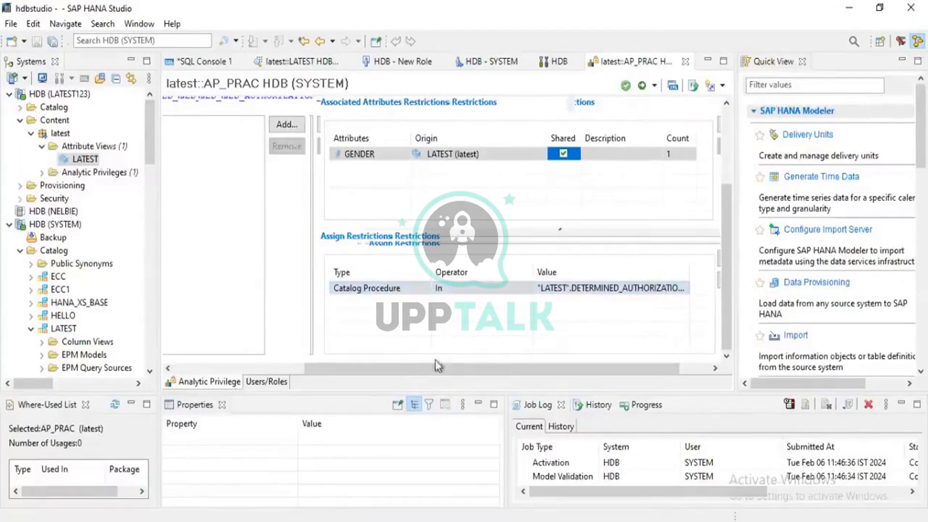
drag(356, 375, 409, 382)
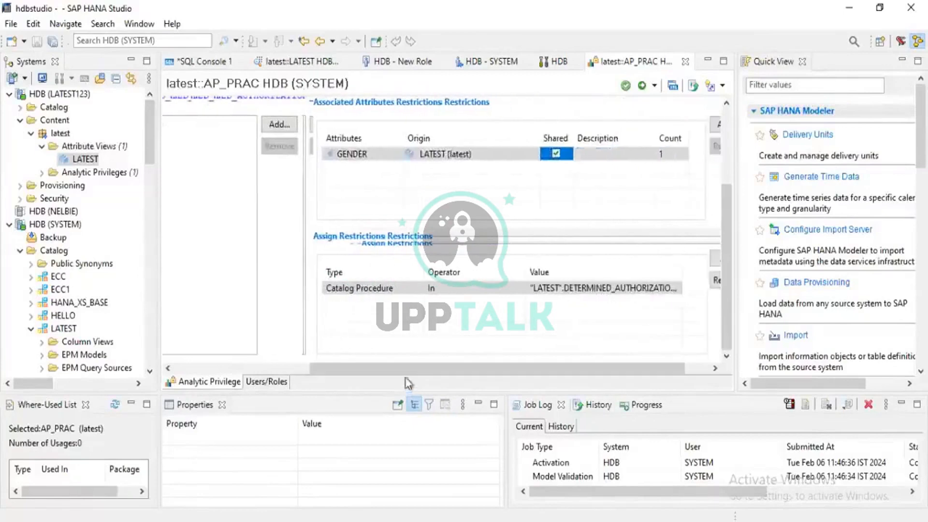
click(394, 289)
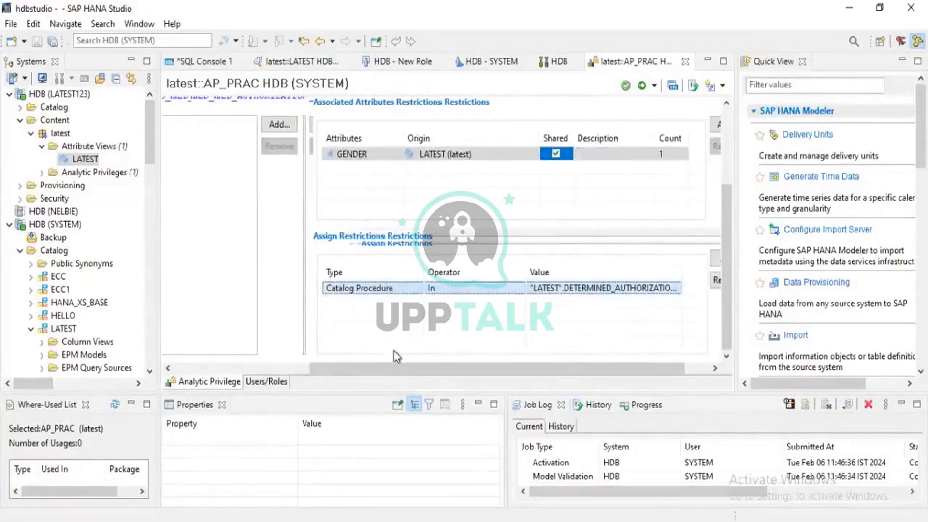
drag(385, 374, 366, 366)
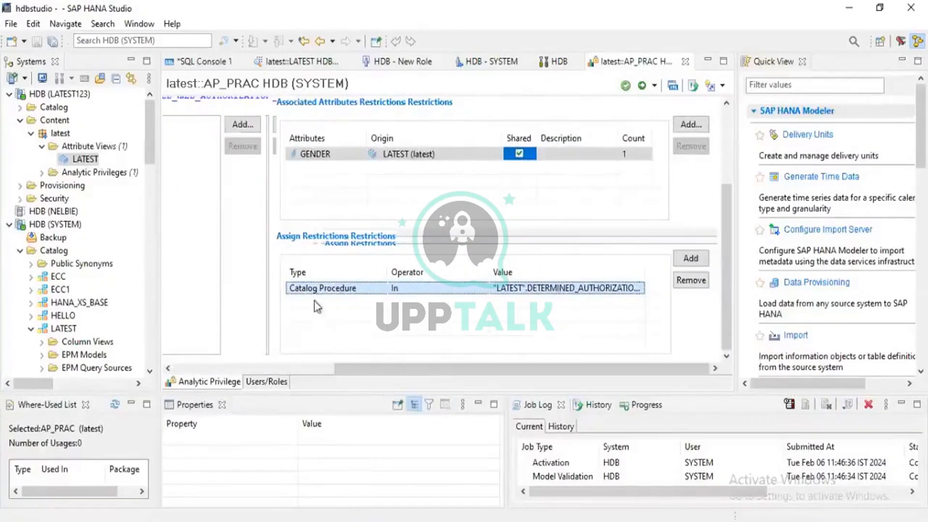
drag(346, 366, 371, 376)
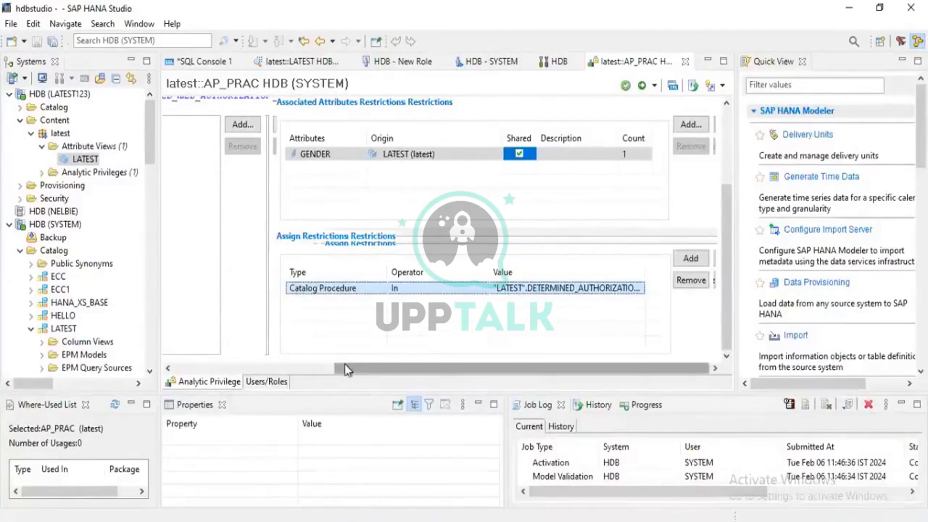
mouse_move(344, 367)
mouse_down()
mouse_move(182, 352)
mouse_move(352, 376)
mouse_up()
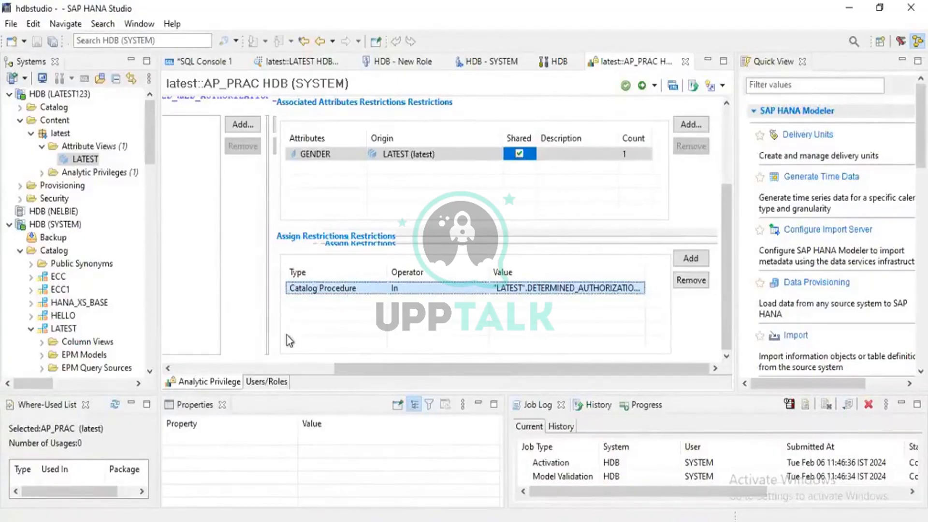
- Show the SQL console with the Quick View minimized, and try a data preview of the LATEST attribute view in the LATEST123 connection
click(198, 61)
click(902, 62)
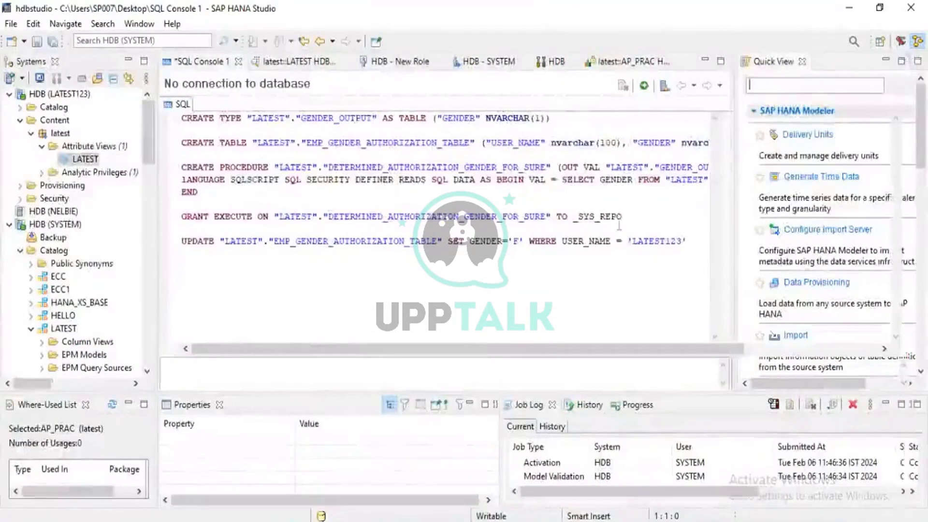
right_click(88, 160)
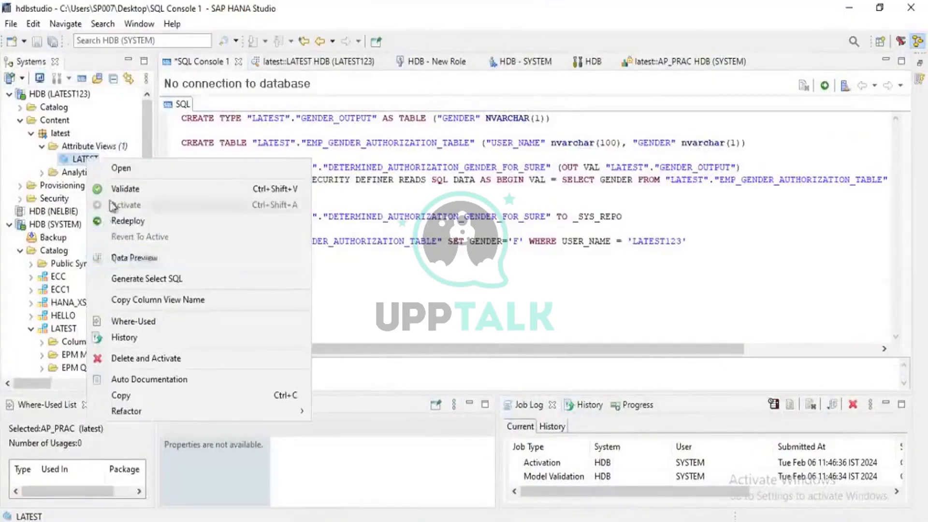
click(121, 260)
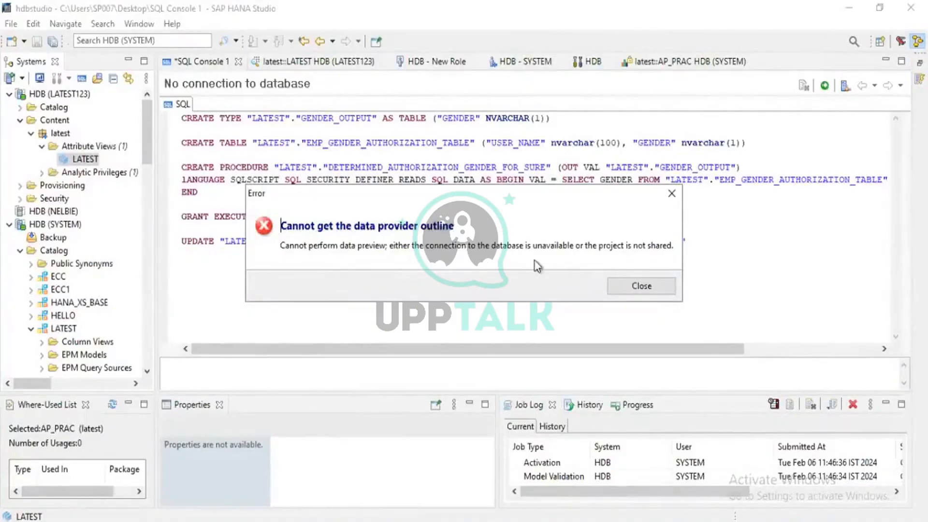
click(641, 289)
- Close every open editor except the SQL console, and exit the studio
click(238, 62)
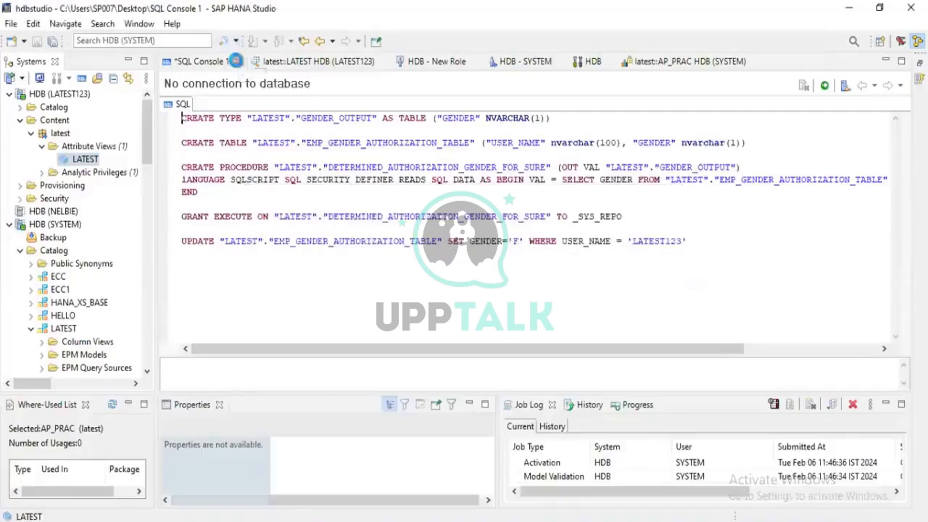
click(606, 280)
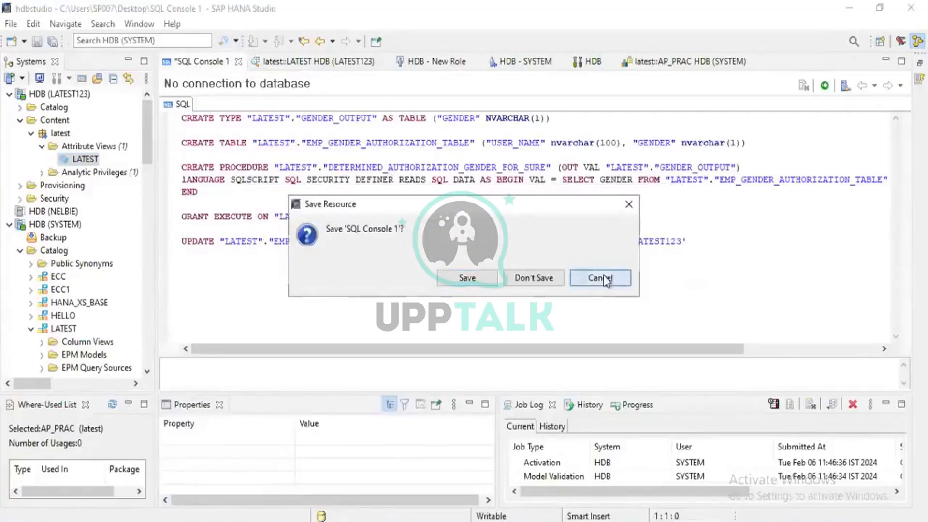
click(384, 64)
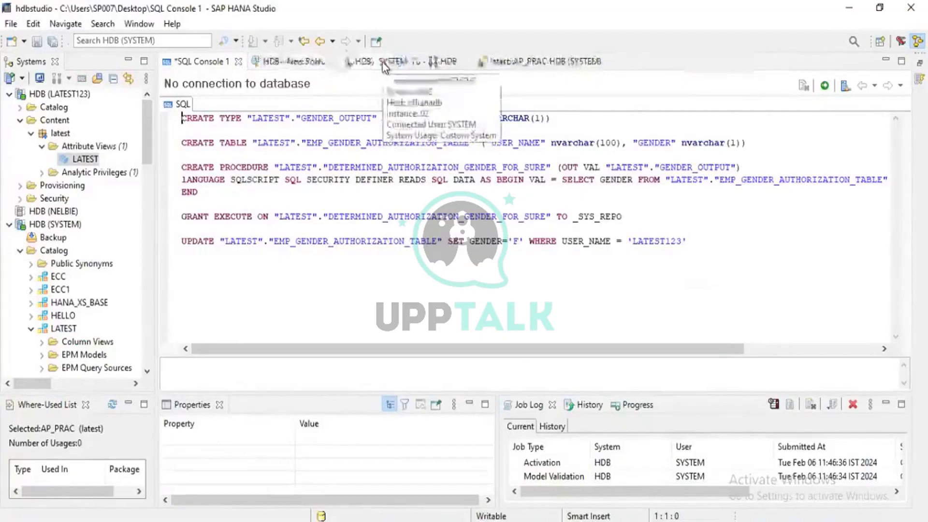
click(330, 63)
click(324, 63)
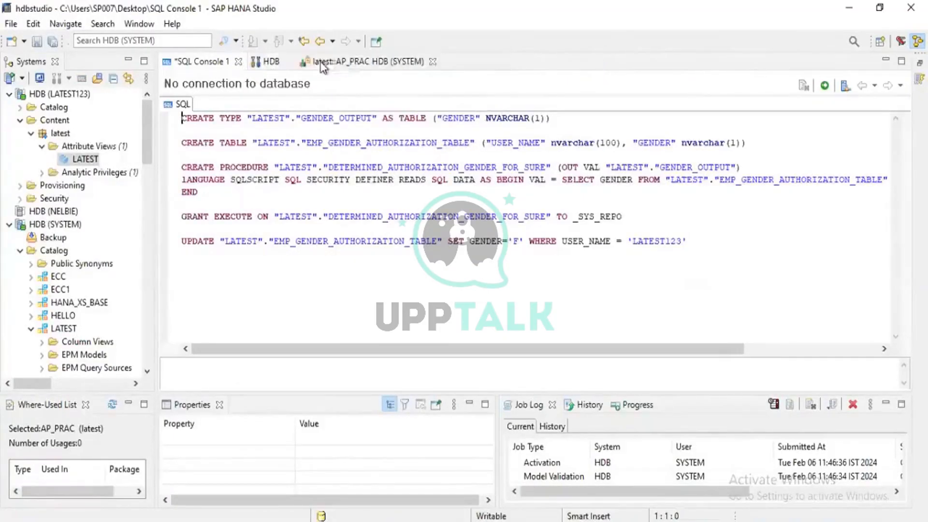
click(289, 62)
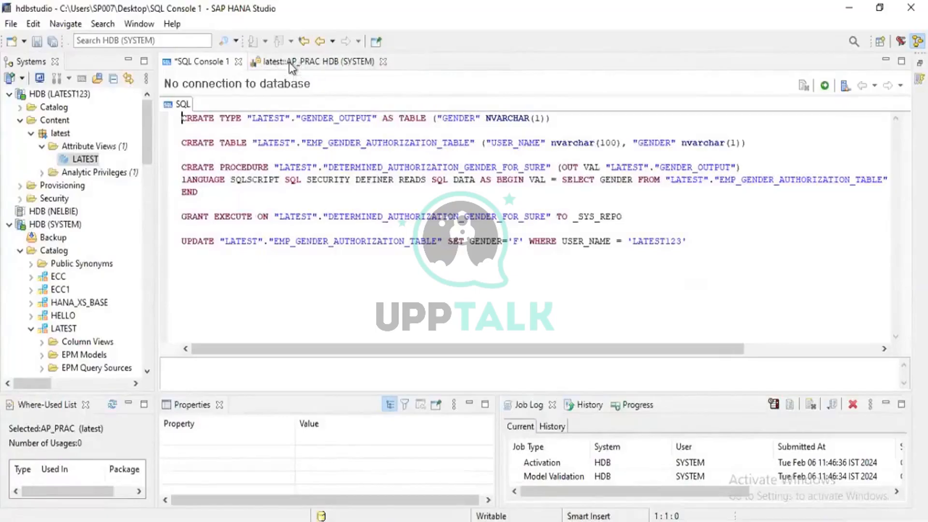
click(383, 63)
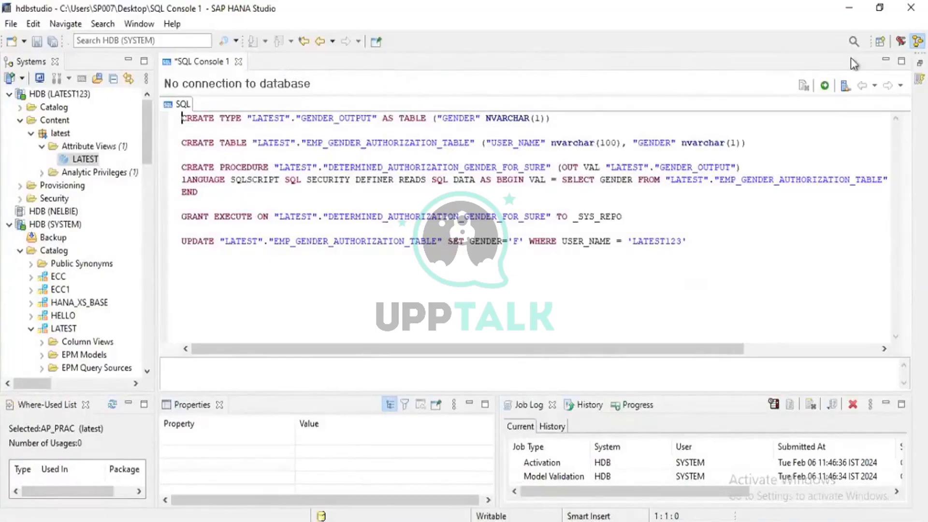
click(911, 10)
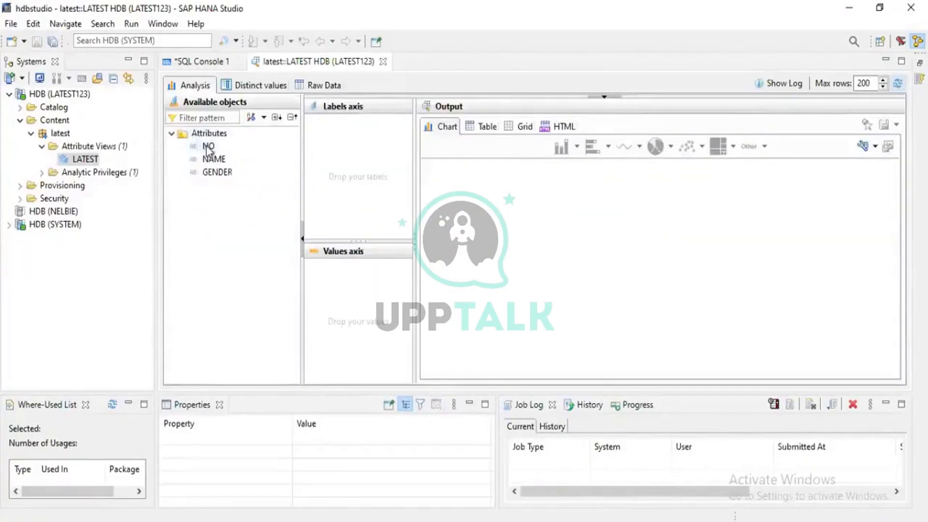
- Analyse the LATEST preview with the count of NO as value and NAME and GENDER as labels, and show the output as a table
drag(206, 147, 344, 283)
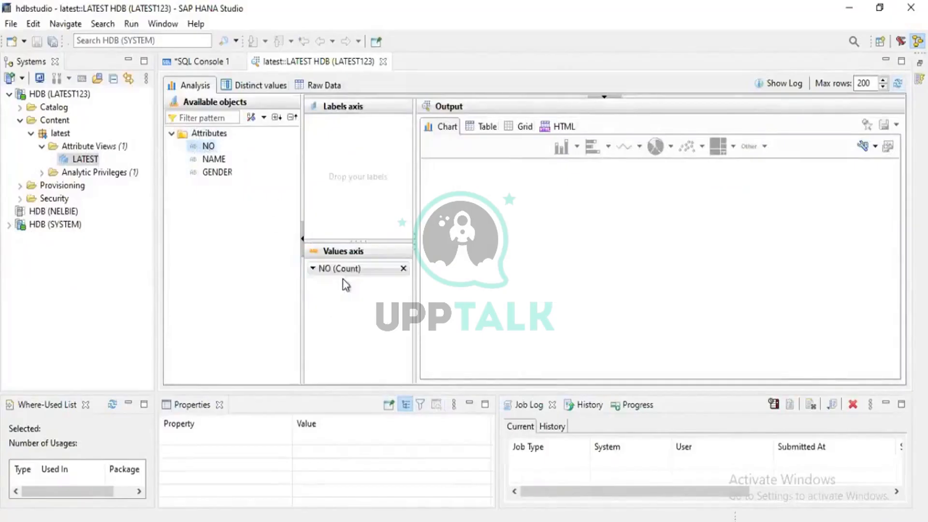
drag(214, 162, 341, 163)
drag(206, 177, 362, 183)
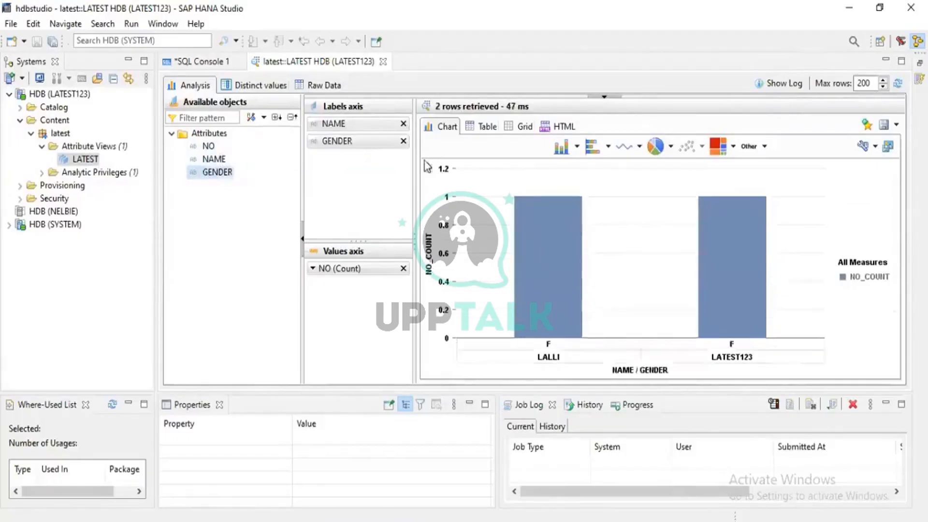
click(481, 128)
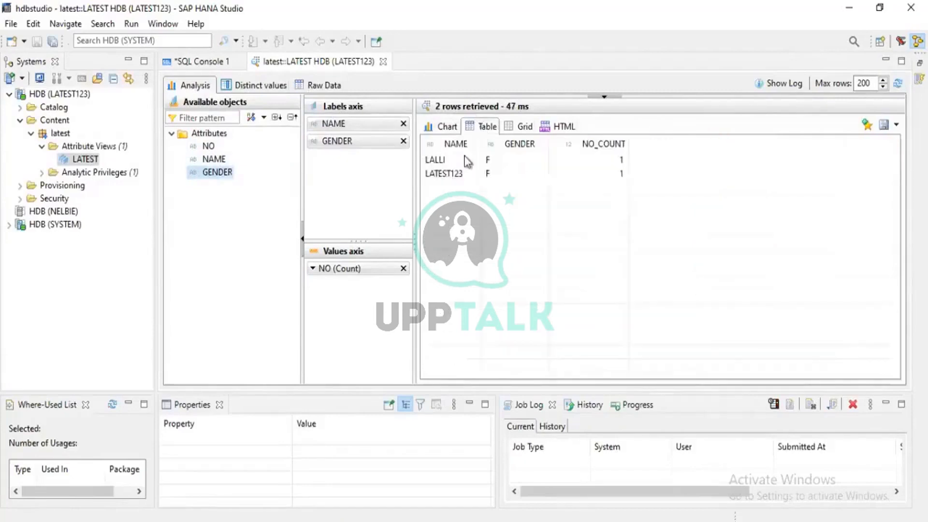
- Examine the NAME and GENDER values of the rows returned in the LATEST data preview table
click(450, 163)
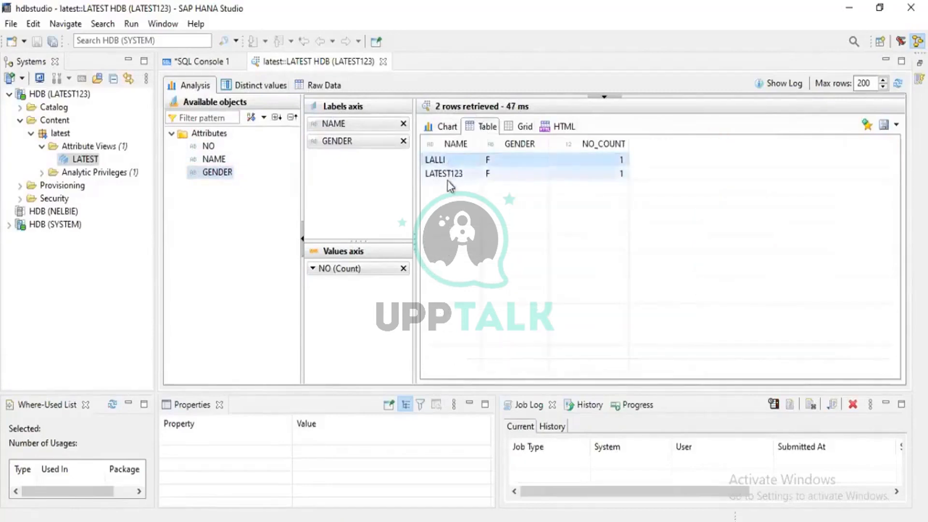
click(462, 177)
click(468, 160)
click(465, 176)
click(475, 161)
click(465, 179)
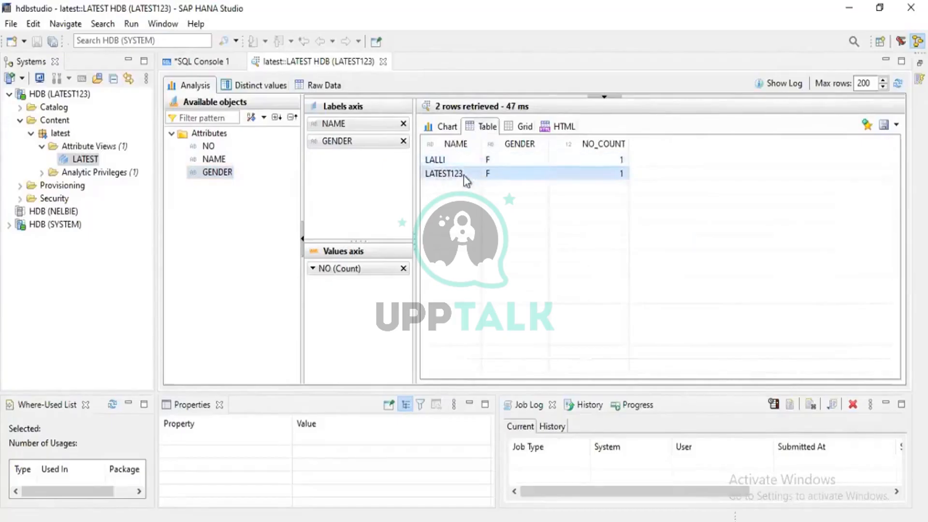
click(443, 159)
click(475, 177)
click(438, 160)
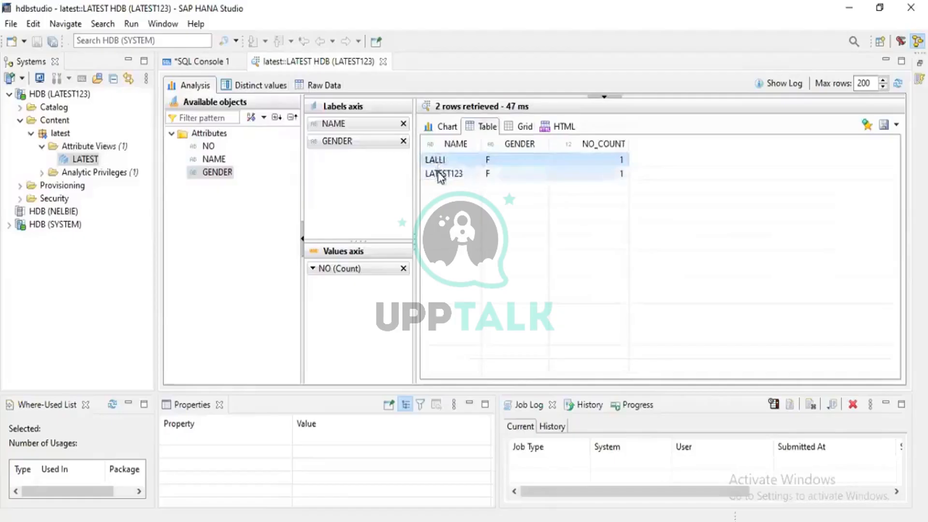
click(442, 173)
click(436, 158)
click(442, 175)
click(449, 162)
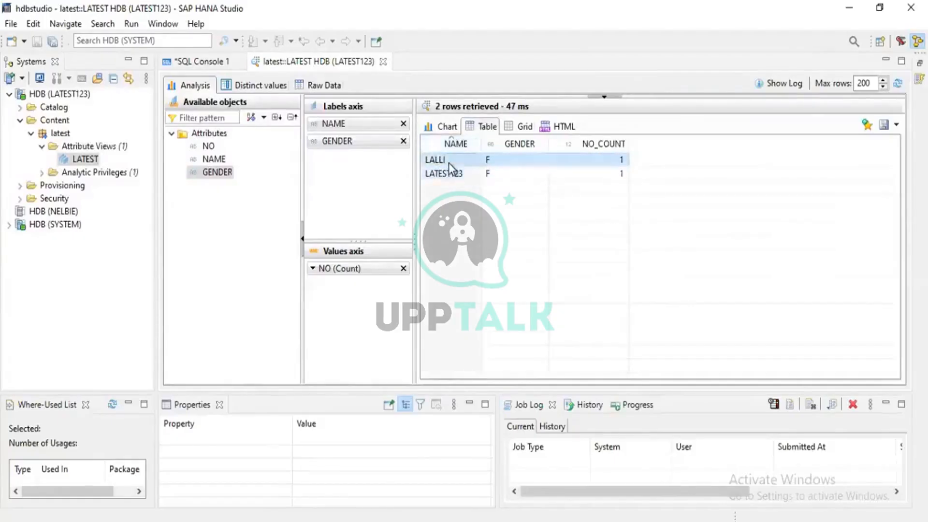
click(438, 174)
click(498, 162)
click(497, 176)
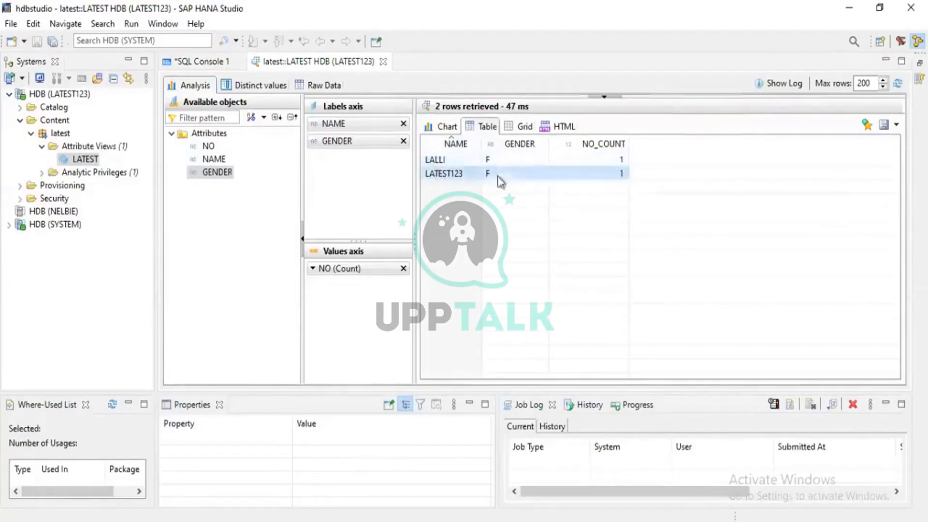
click(488, 178)
- Expand the latest content package of the SYSTEM connection to list its view and privilege folders
click(9, 226)
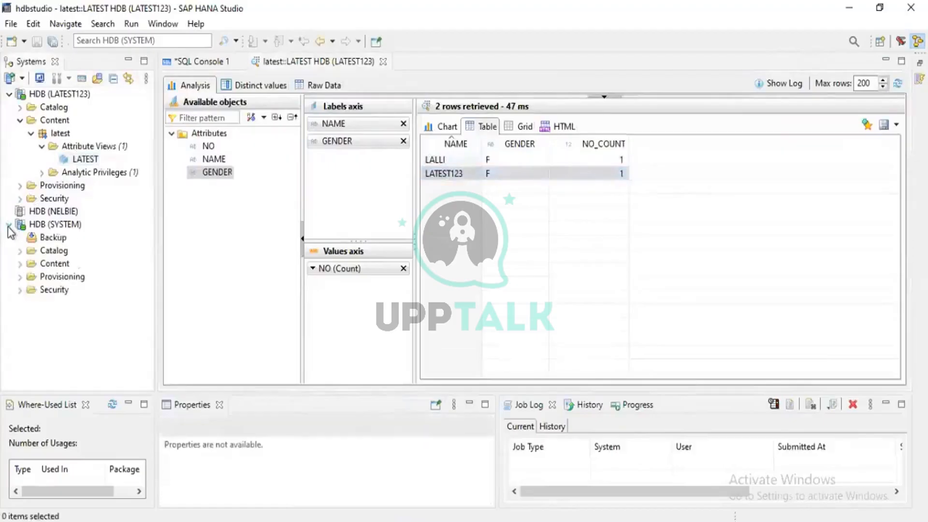
click(20, 278)
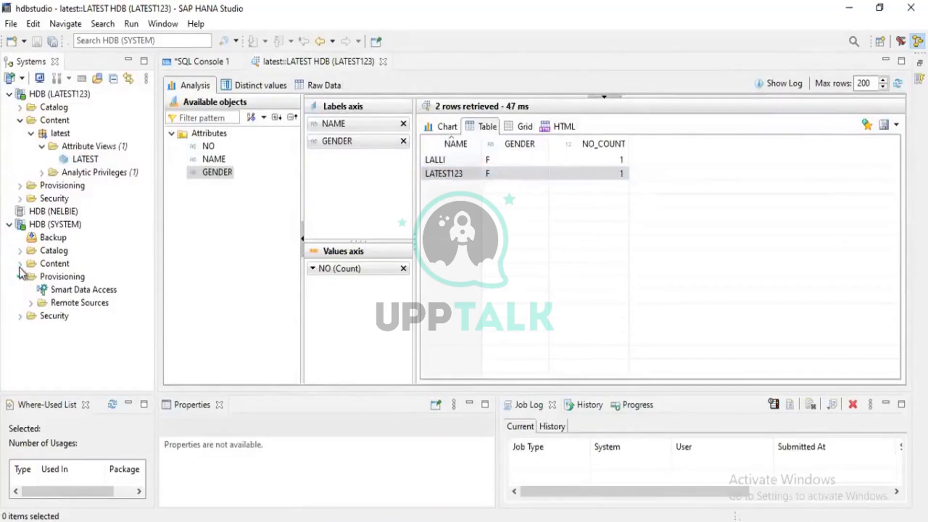
click(19, 263)
scroll(32, 246, down, 2)
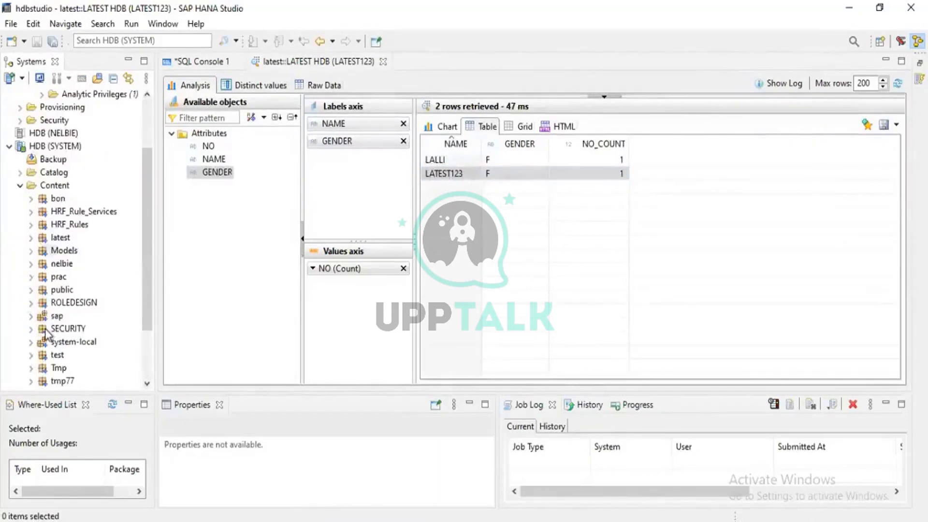
click(31, 238)
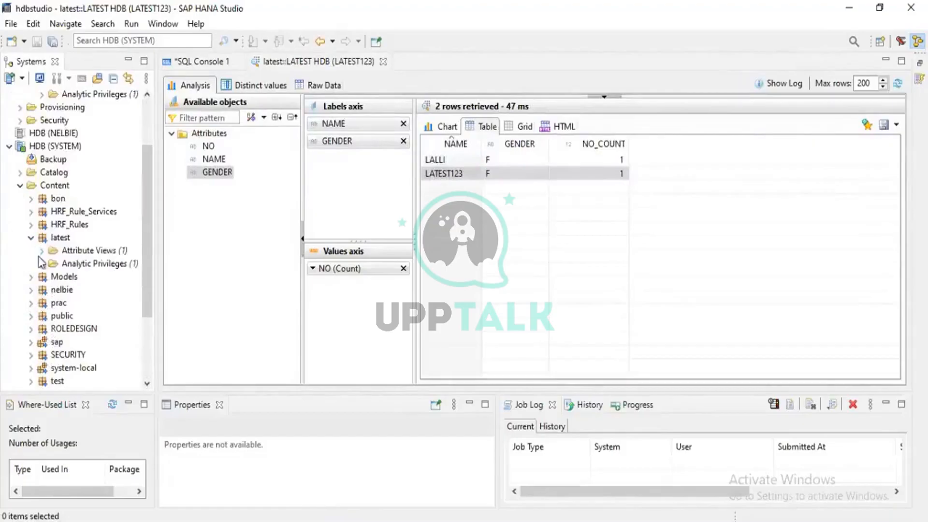
- Open the content of EMP_GENDER_AUTHORIZATION_TABLE from the LATEST schema in the SYSTEM connection's catalog
click(20, 174)
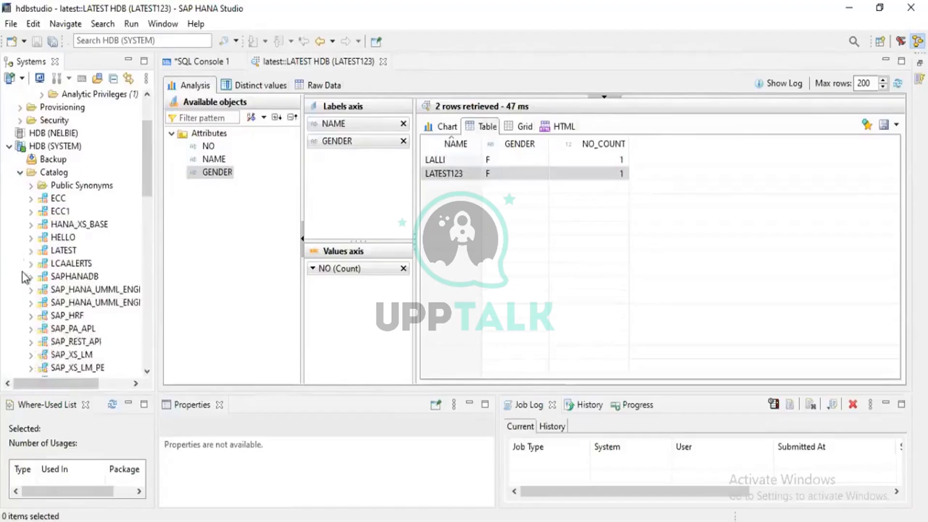
click(31, 251)
scroll(33, 261, down, 3)
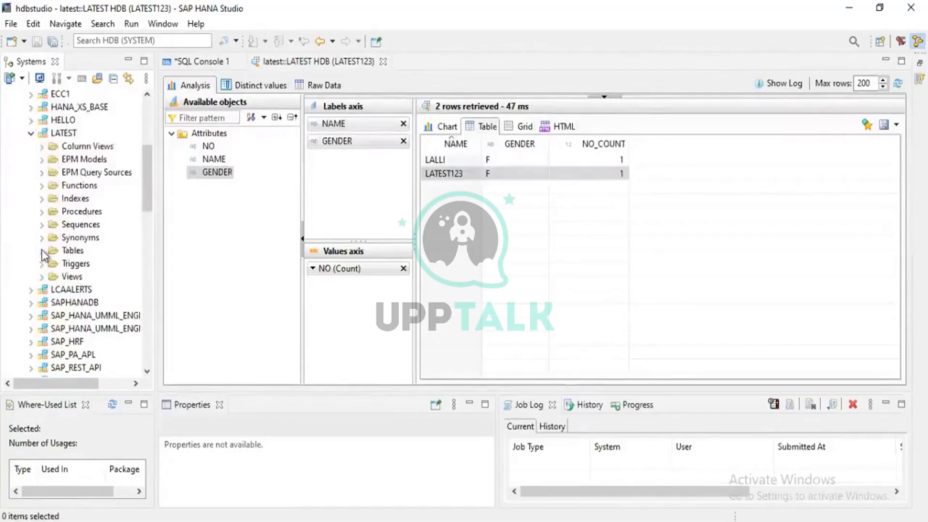
click(42, 252)
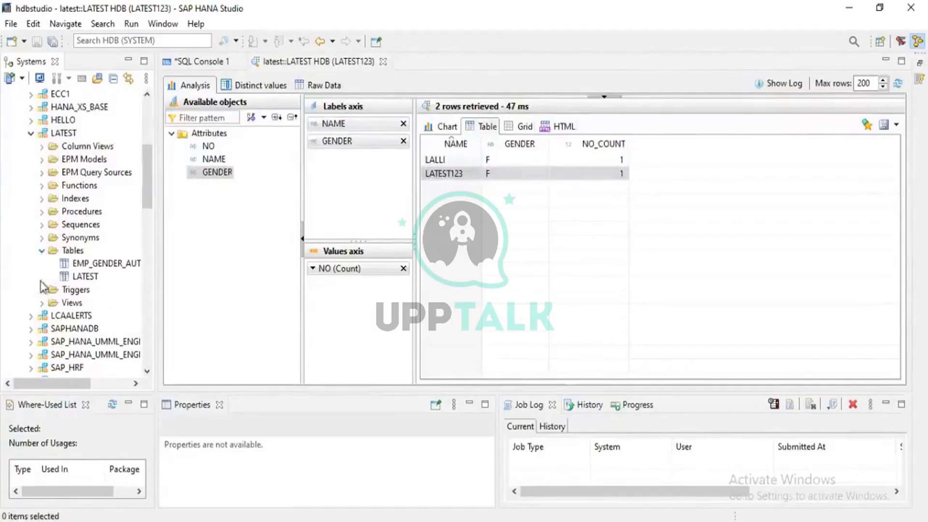
click(81, 267)
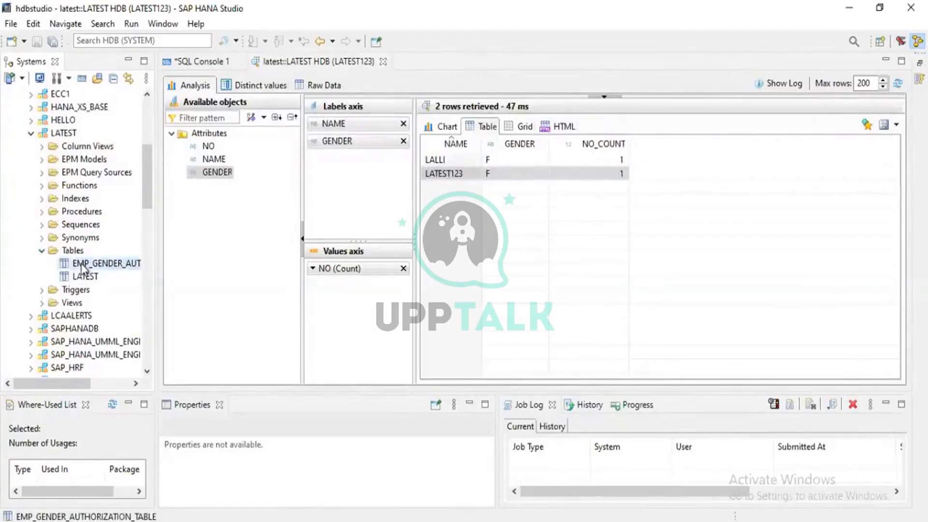
right_click(81, 267)
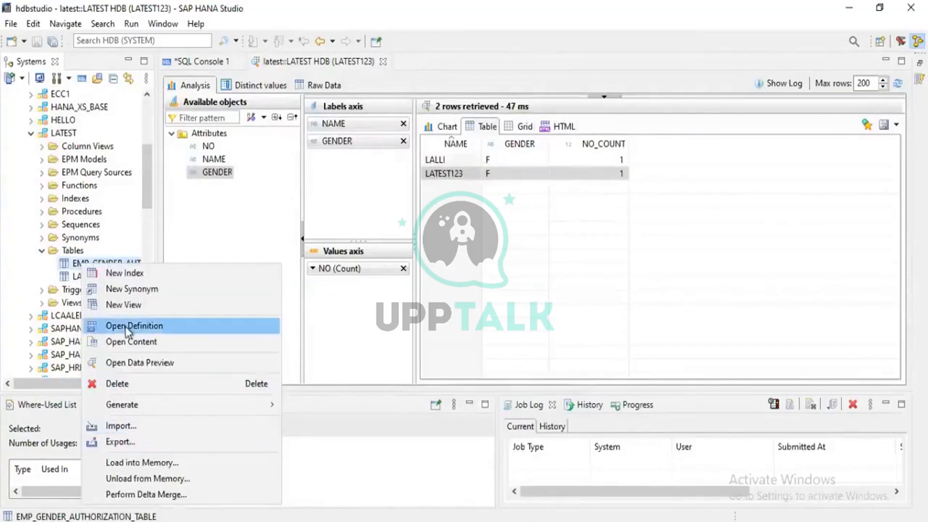
click(125, 342)
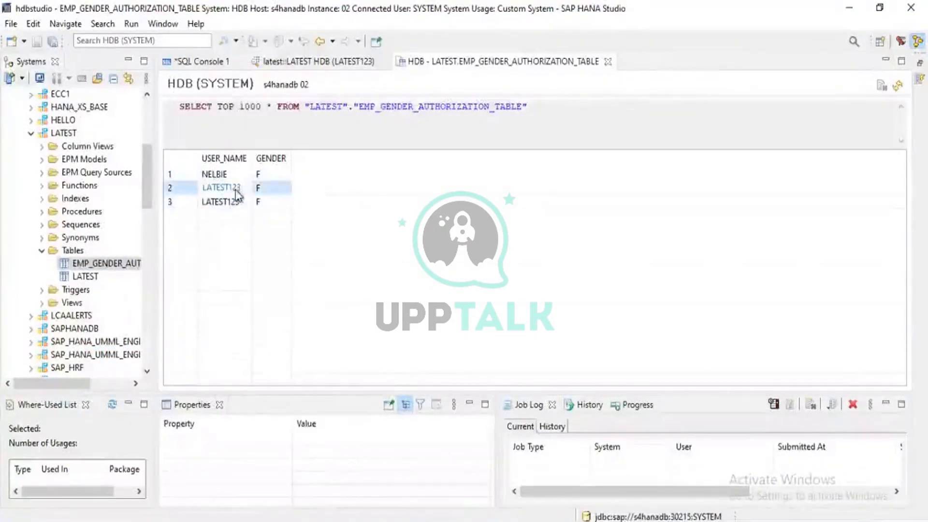
- Look over the LATEST schema's folders and the neighbouring catalog entries of the SYSTEM connection
scroll(89, 196, up, 1)
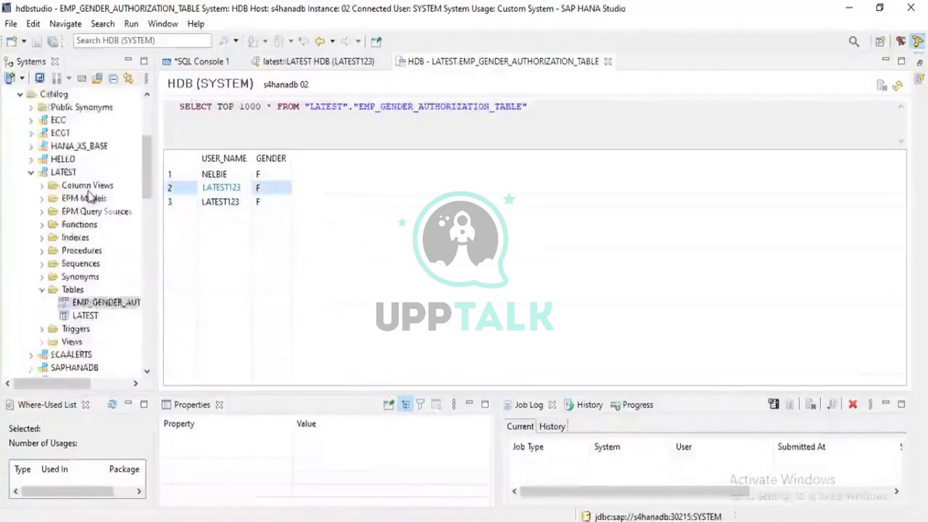
scroll(90, 197, up, 1)
scroll(88, 196, up, 2)
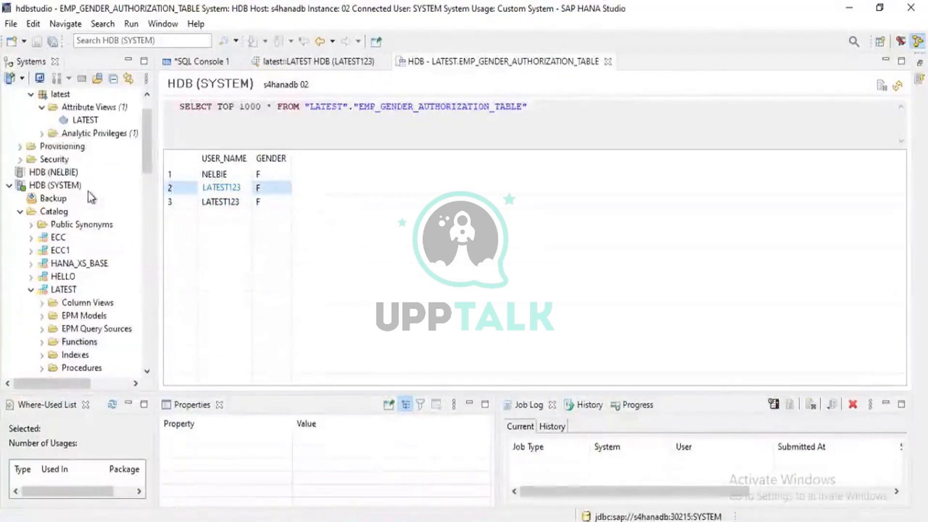
scroll(88, 190, down, 3)
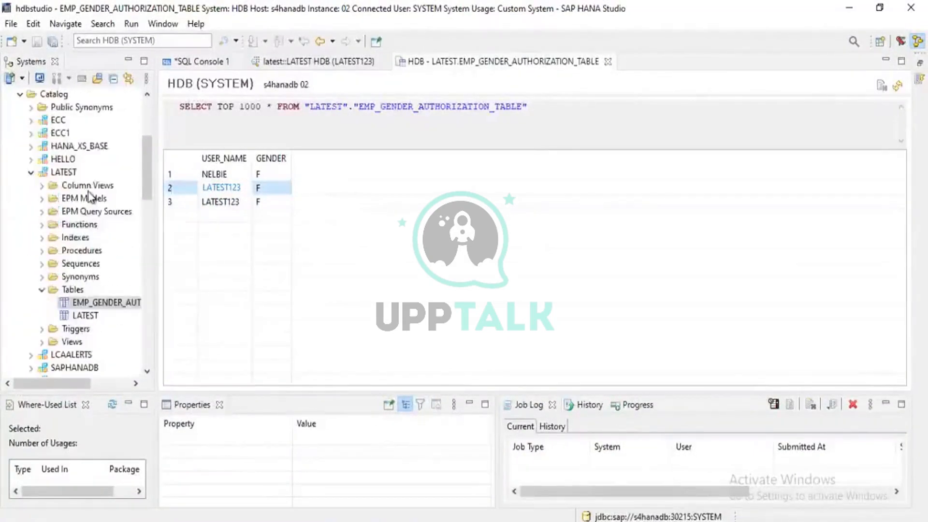
scroll(90, 196, down, 2)
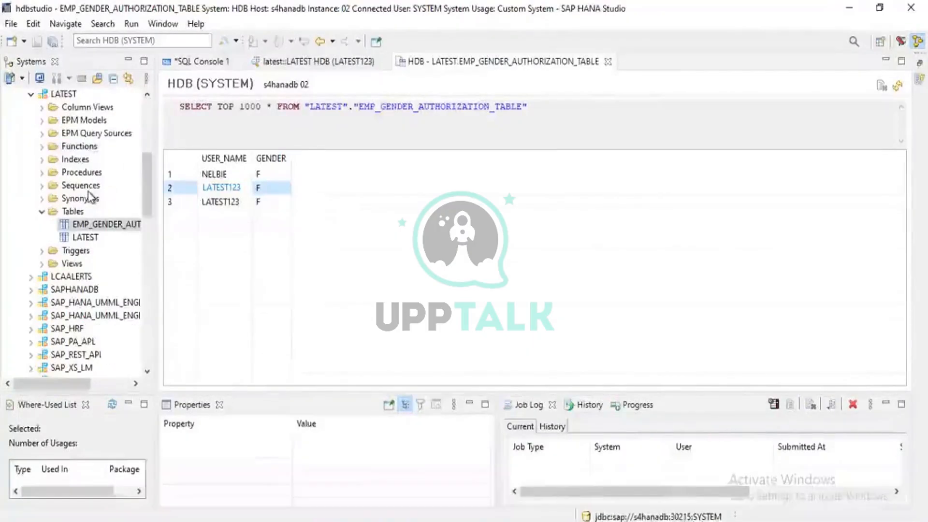
scroll(91, 196, up, 1)
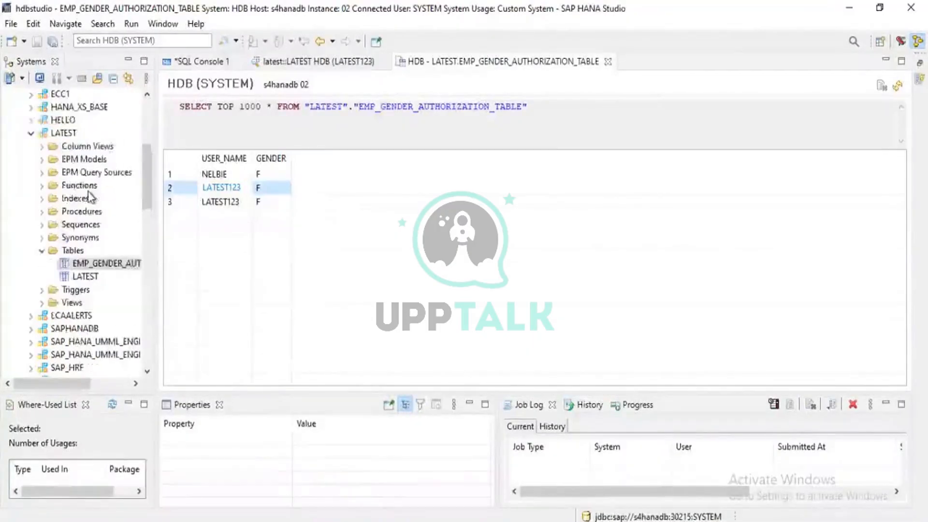
scroll(89, 197, up, 2)
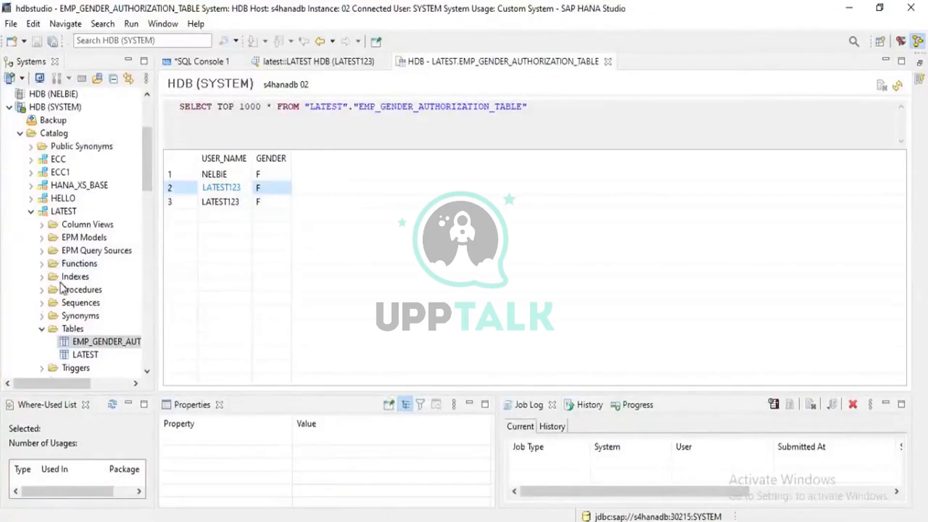
- Locate the _SYS_BI and _SYS_BIC schemas in the SYSTEM connection's catalog and point out each of them
scroll(63, 289, down, 1)
scroll(62, 289, down, 3)
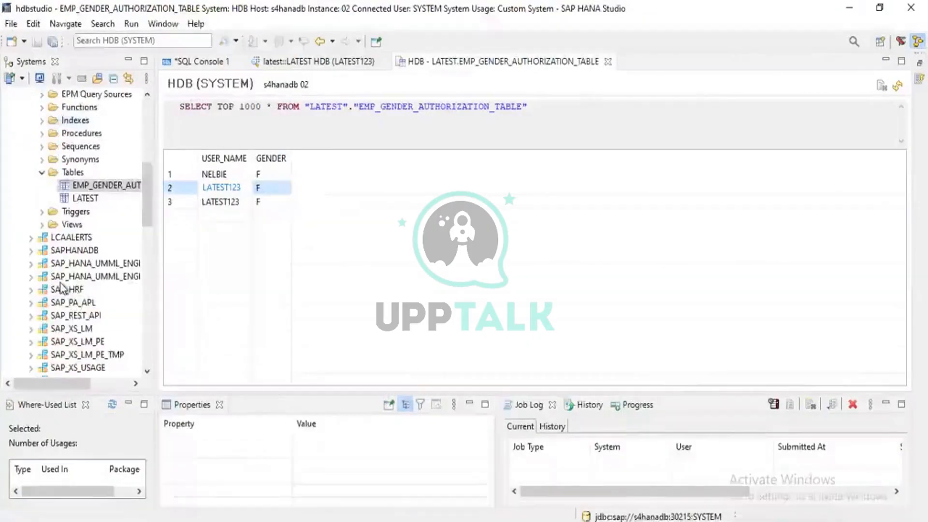
scroll(62, 288, down, 1)
scroll(63, 288, down, 4)
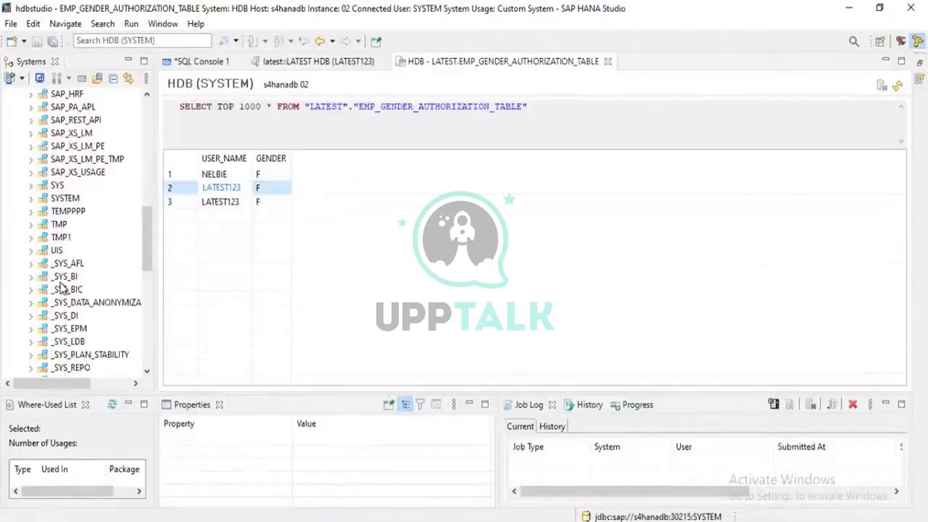
scroll(61, 289, down, 1)
click(60, 238)
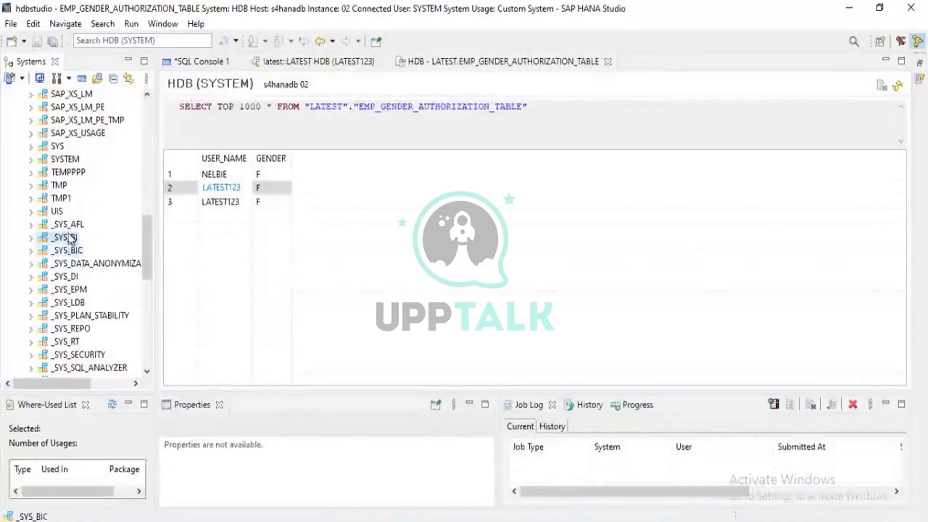
click(66, 249)
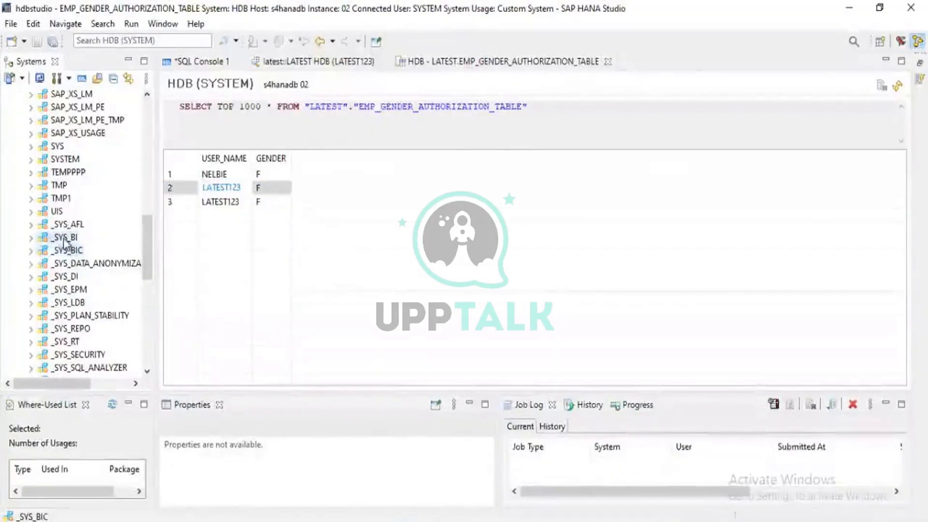
click(64, 250)
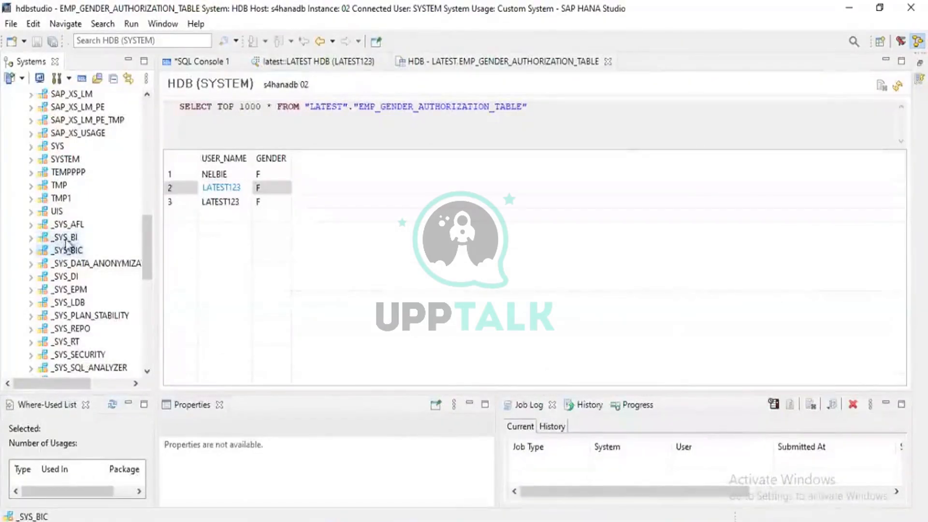
click(66, 239)
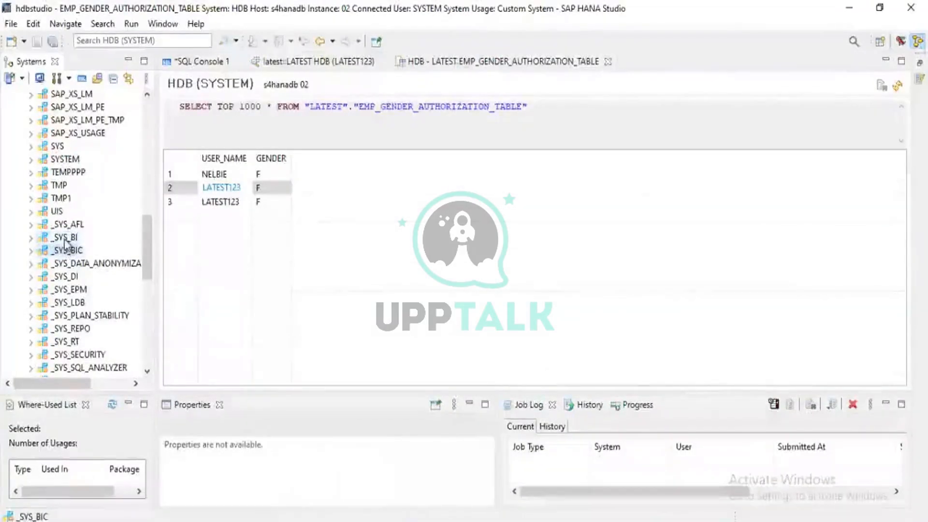
click(64, 250)
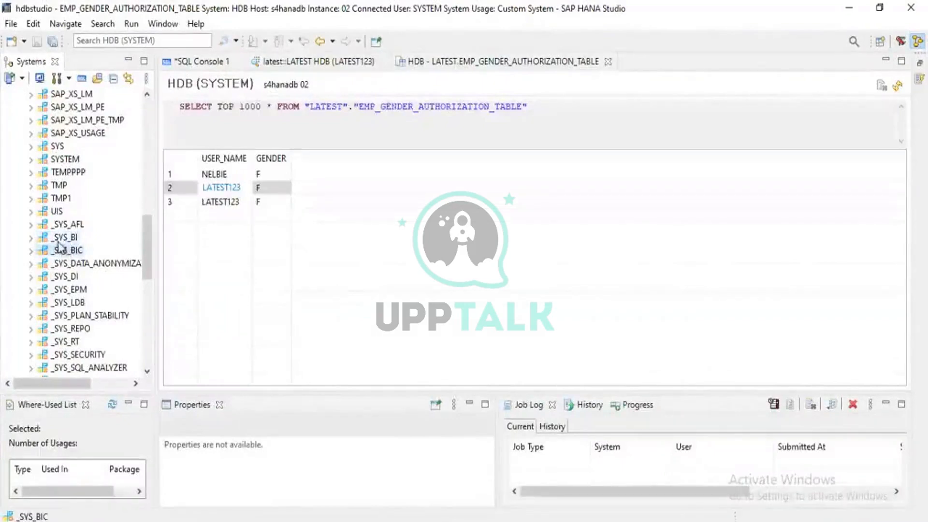
click(59, 238)
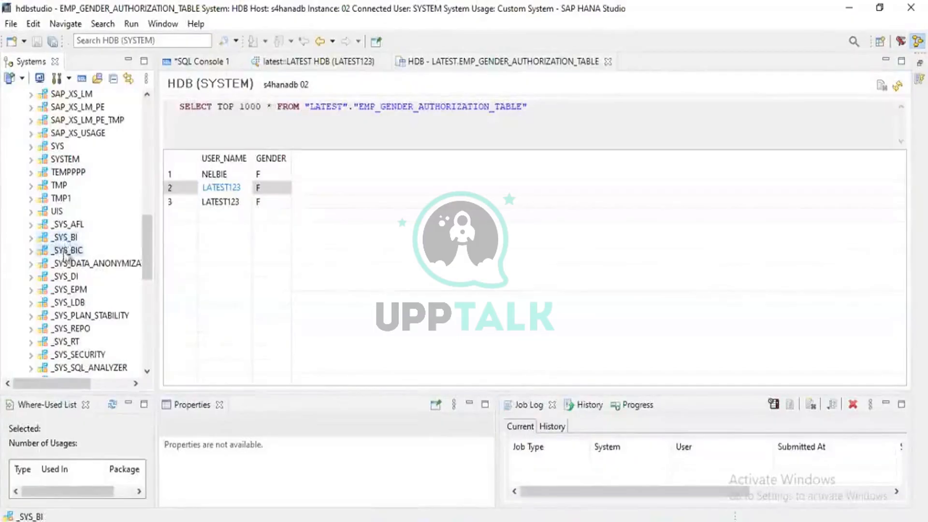
click(65, 251)
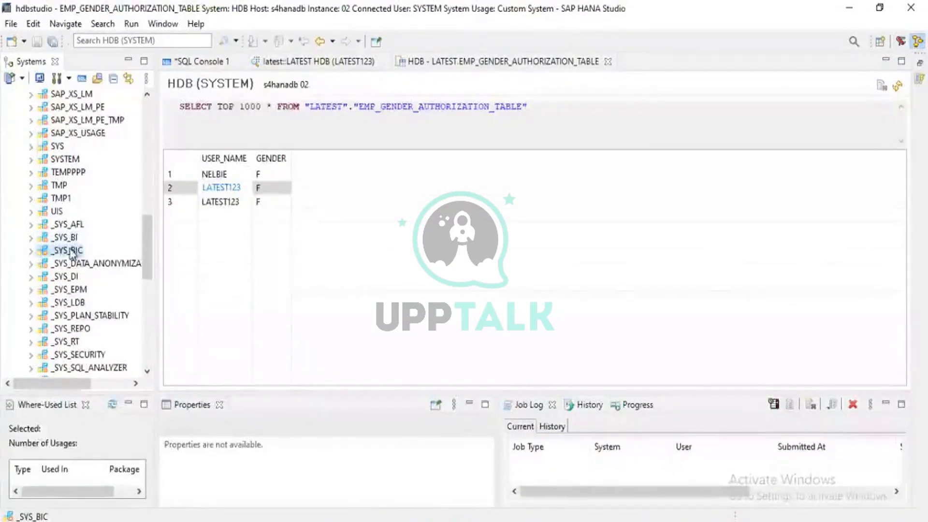
scroll(73, 255, up, 13)
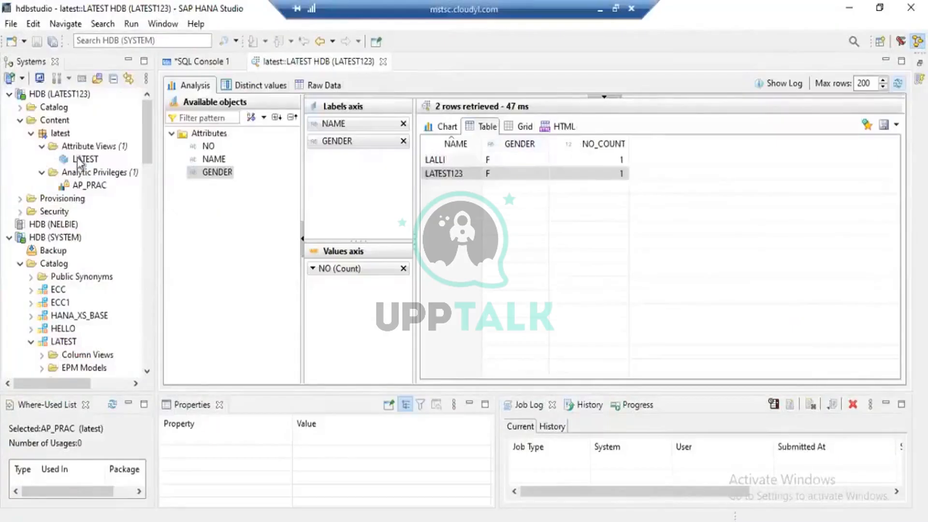
- Collapse the LATEST123 connection and the LATEST schema in the SYSTEM connection's catalog
click(9, 95)
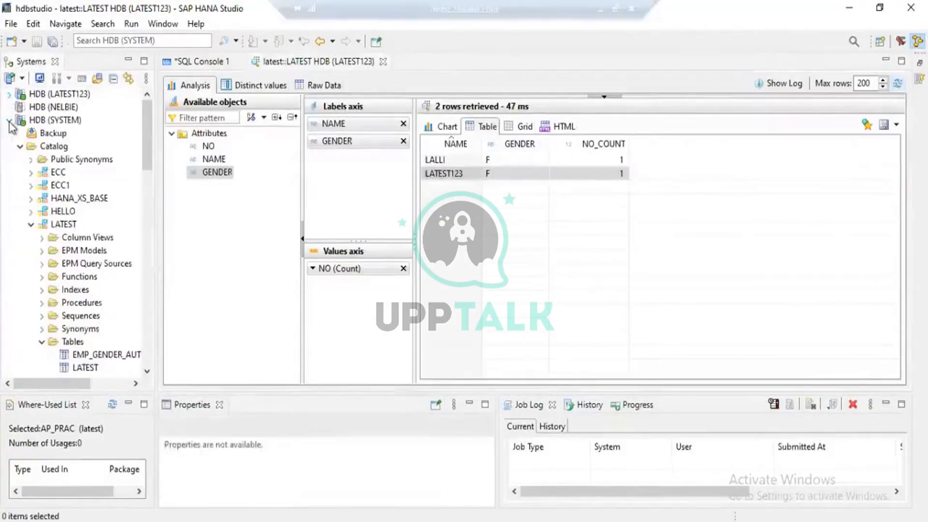
click(9, 120)
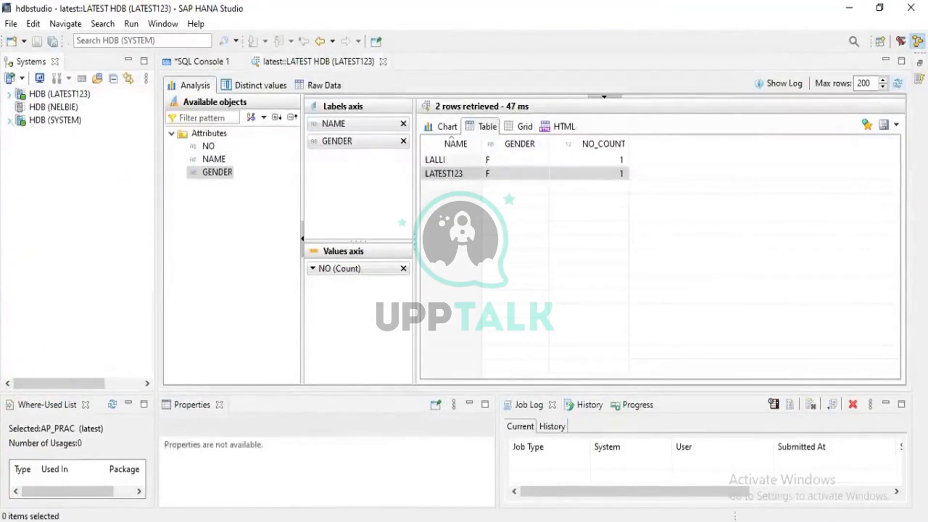
click(9, 121)
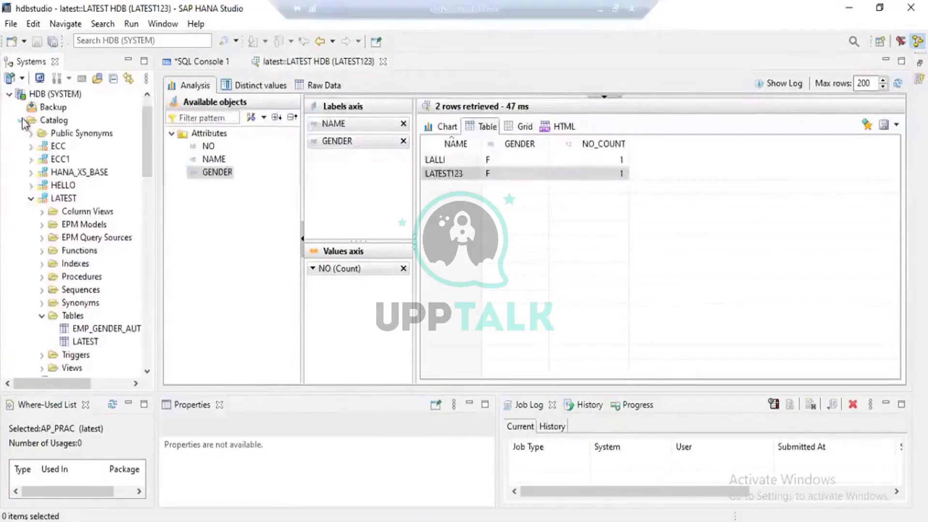
scroll(39, 285, down, 7)
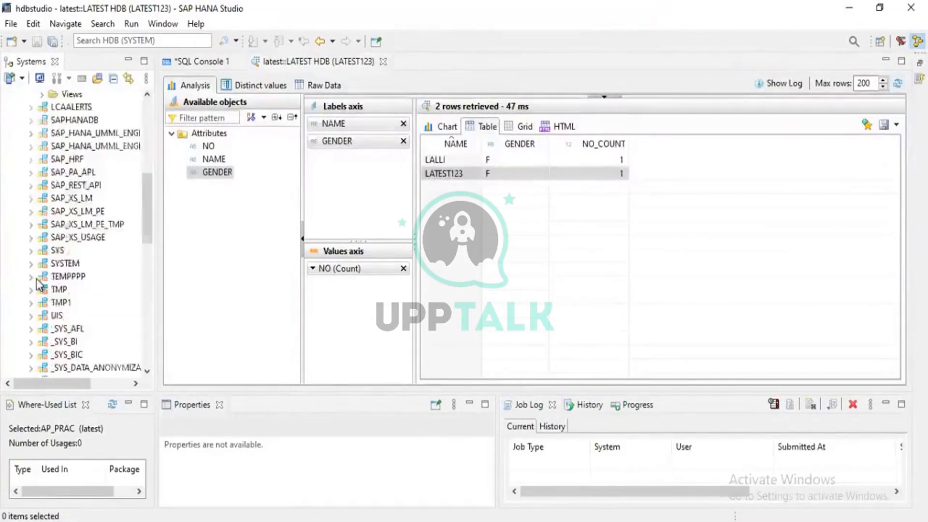
scroll(38, 285, up, 7)
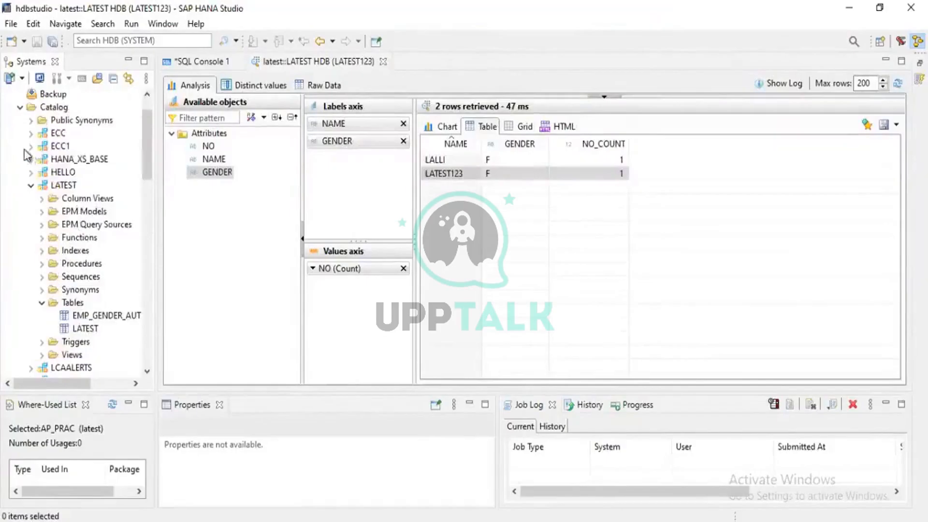
click(31, 185)
- Collapse the Catalog, Content and Provisioning folders of the SYSTEM connection
scroll(42, 259, down, 2)
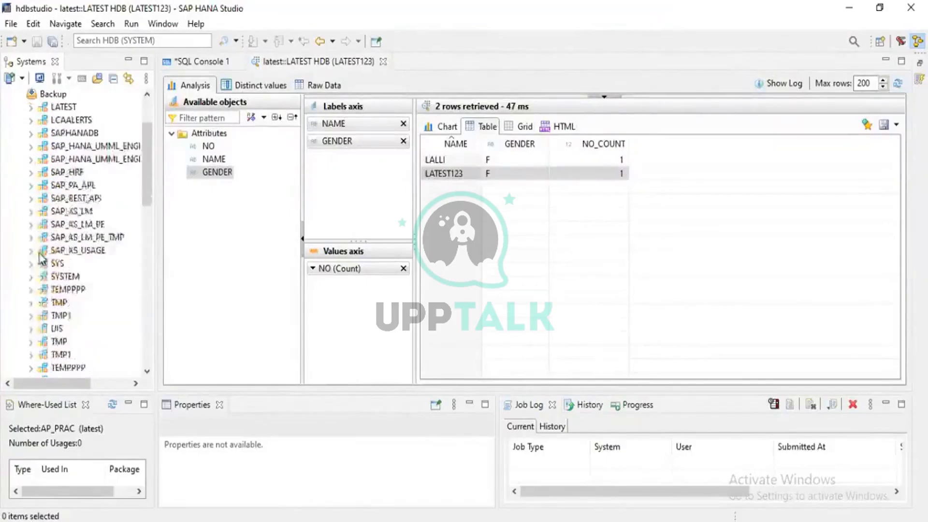
scroll(42, 259, down, 10)
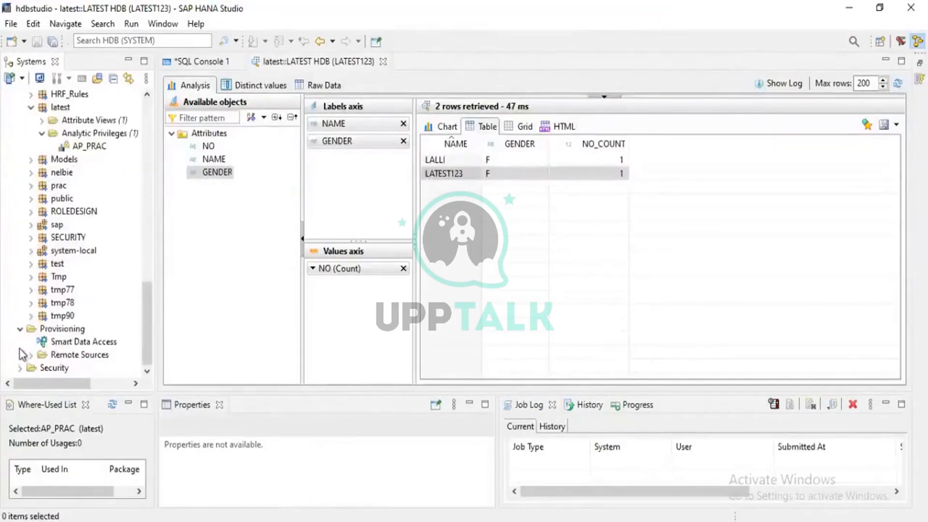
scroll(18, 246, up, 10)
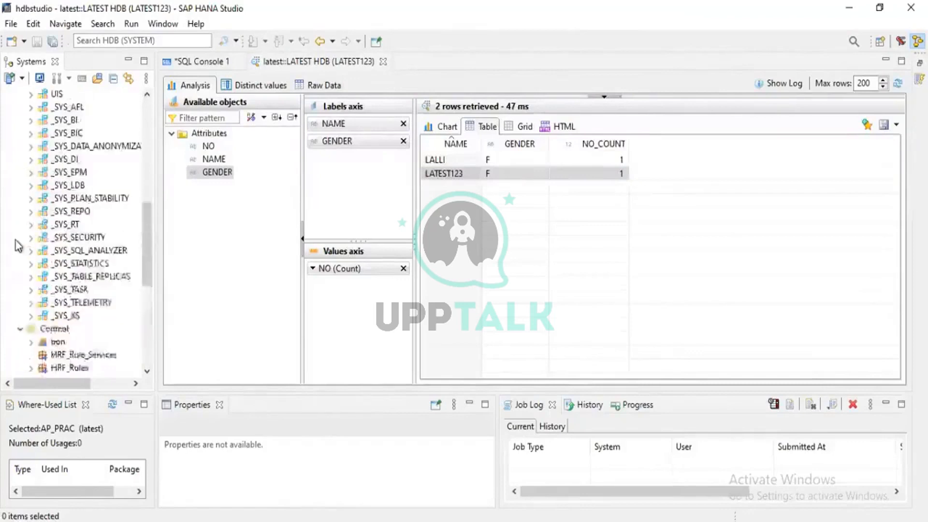
scroll(16, 242, up, 4)
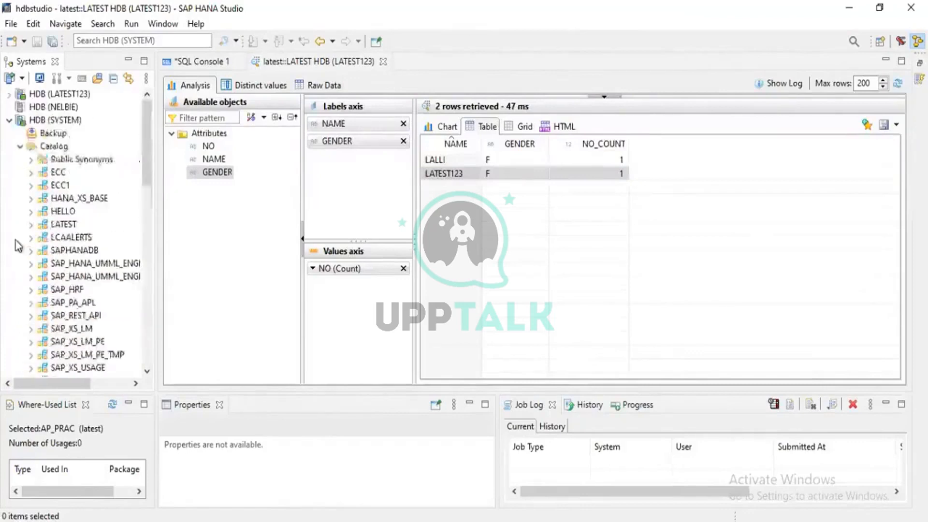
click(19, 147)
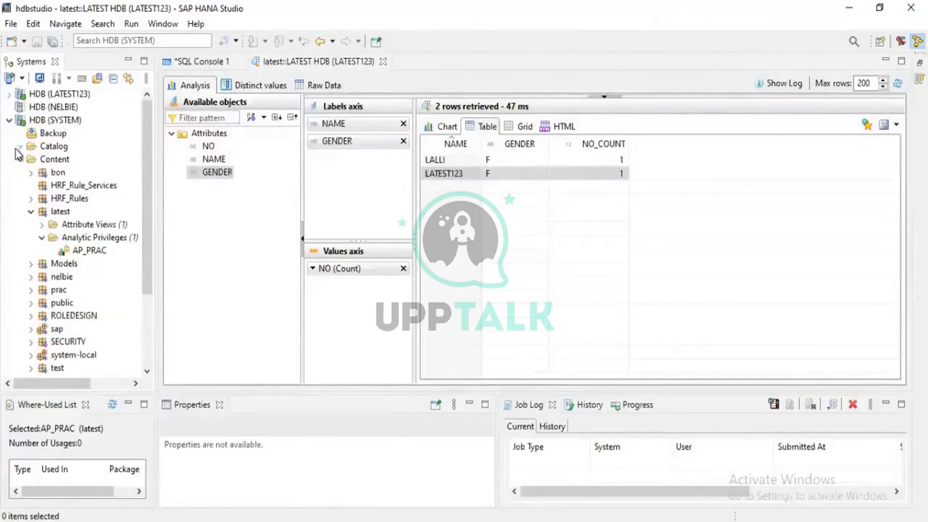
click(19, 159)
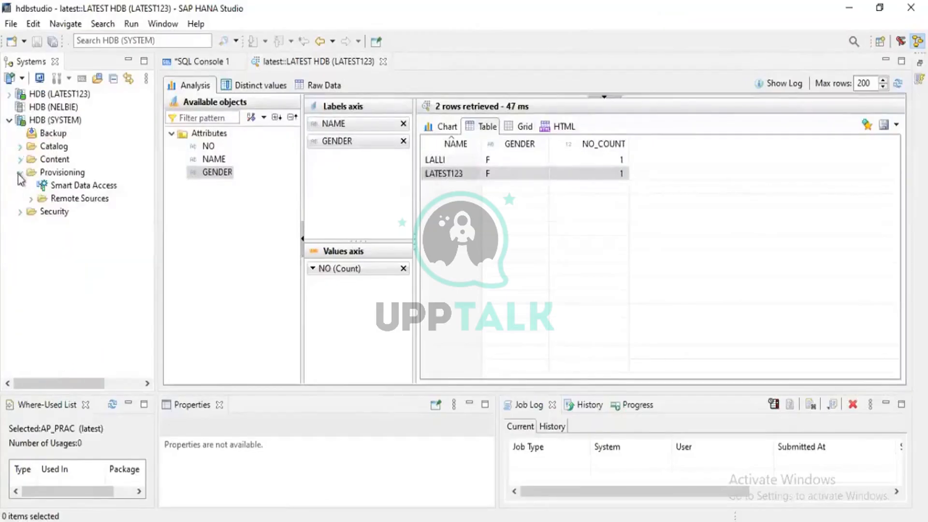
click(20, 173)
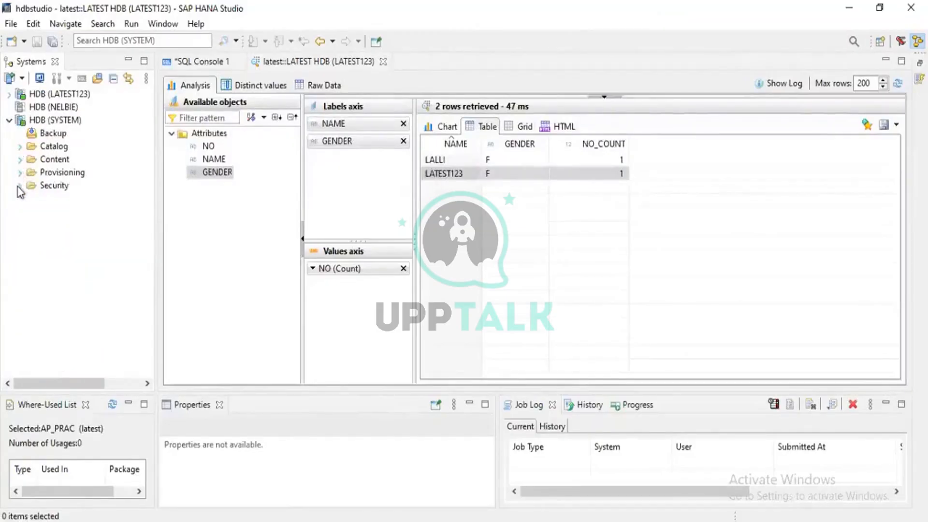
- Open user LATEST123 from the SYSTEM connection's security users and enlarge the editor area to show more of its privileges
click(20, 185)
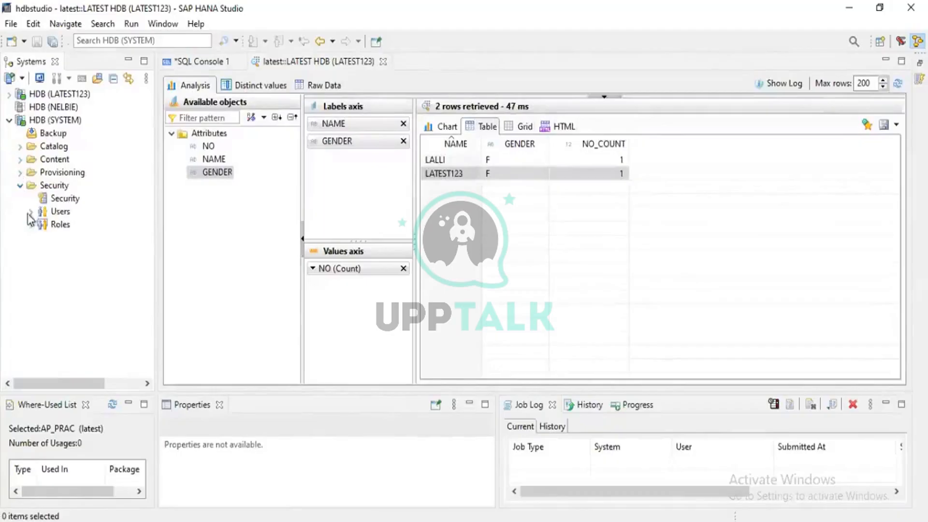
click(30, 212)
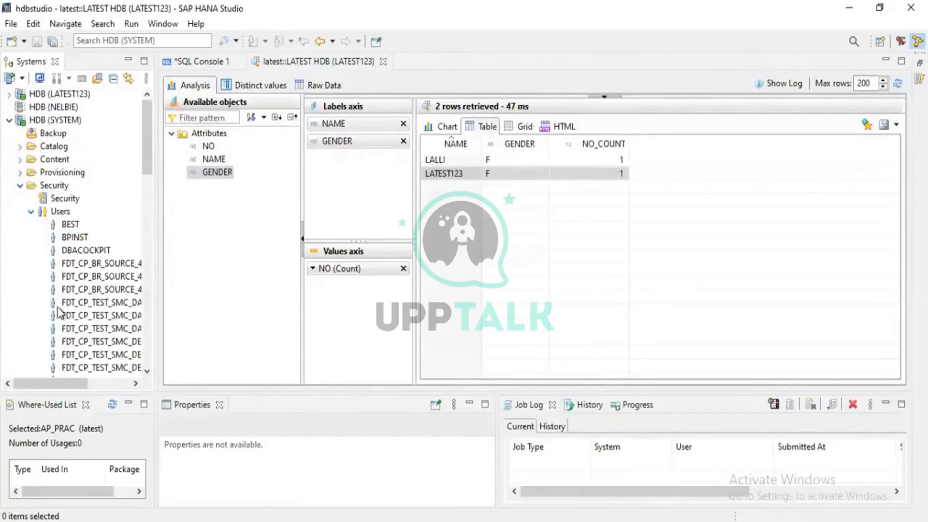
scroll(59, 313, down, 10)
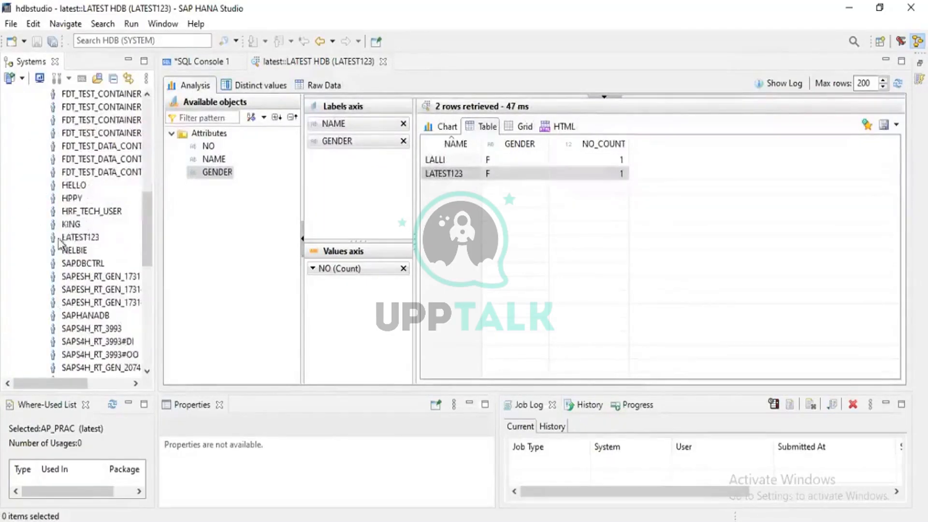
click(78, 236)
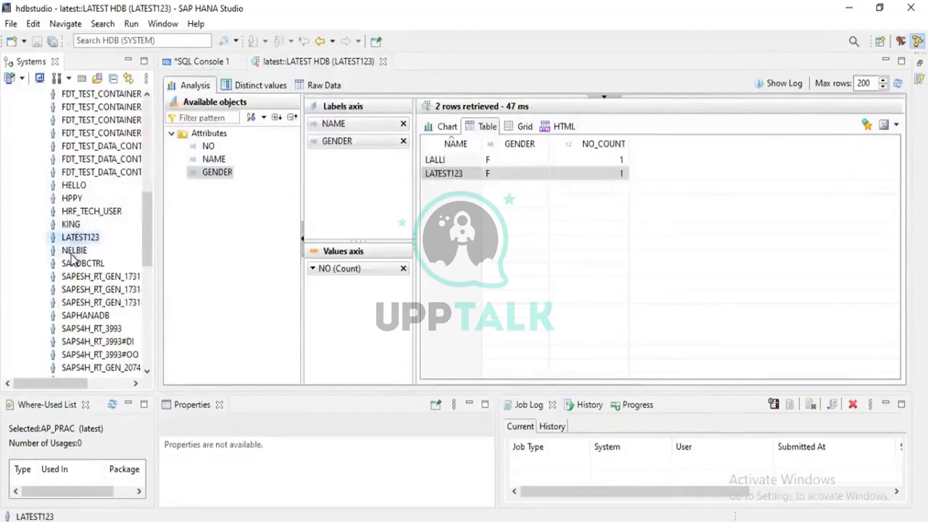
double_click(75, 237)
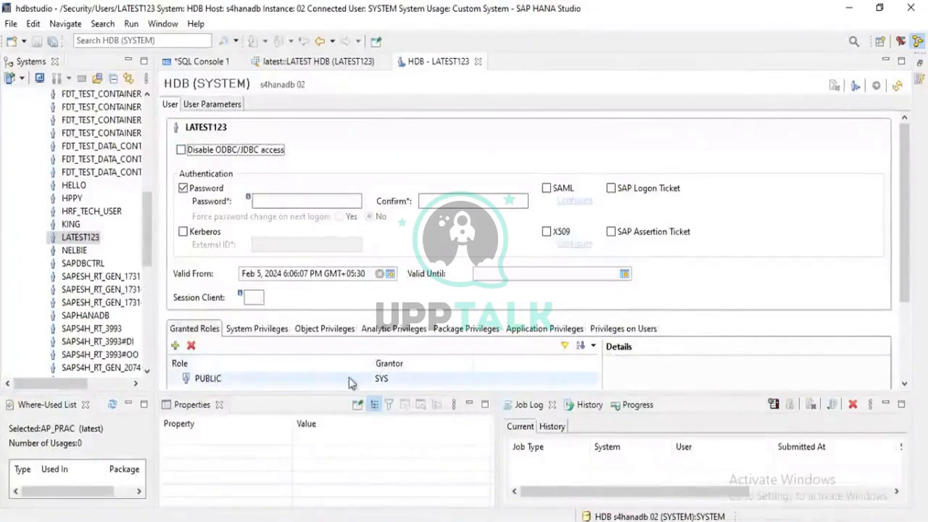
drag(669, 395, 662, 454)
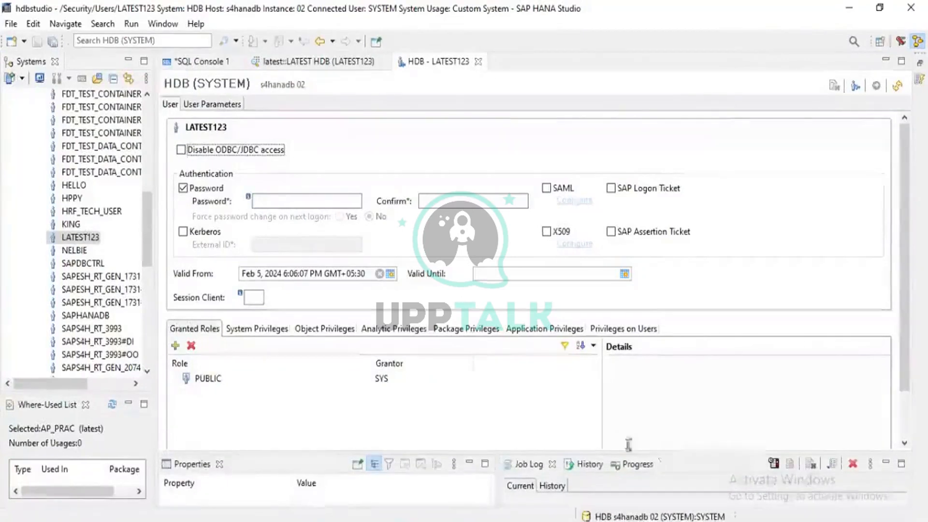
- Review the granted roles, including PUBLIC, and the system privileges of user LATEST123, and bring up its object privileges
click(227, 379)
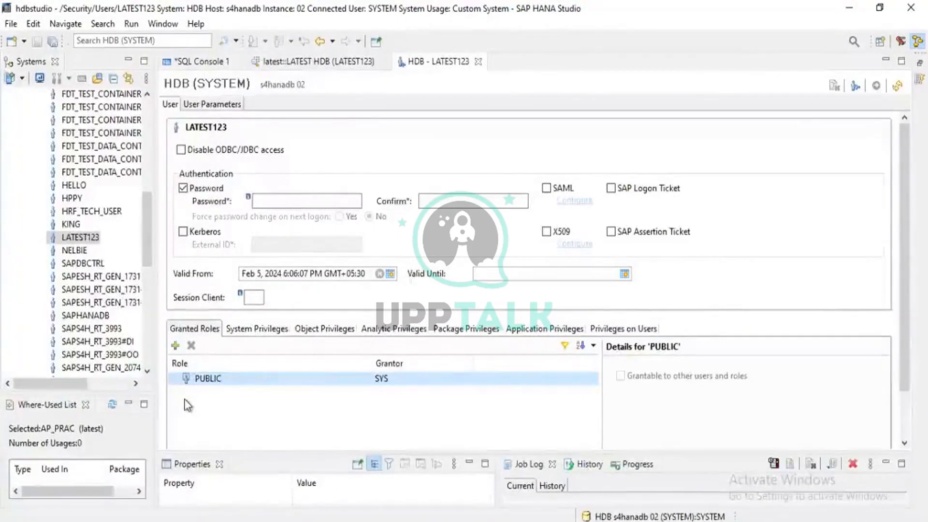
click(247, 332)
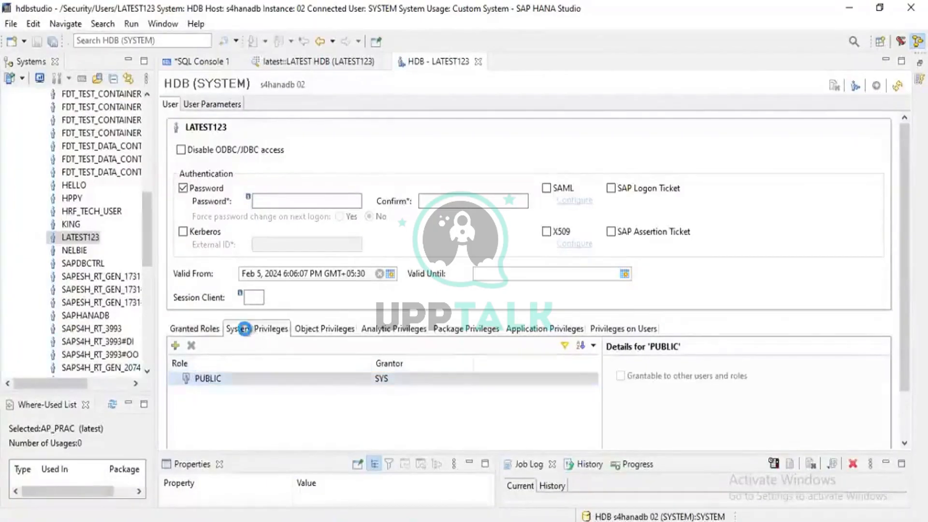
click(321, 329)
click(276, 333)
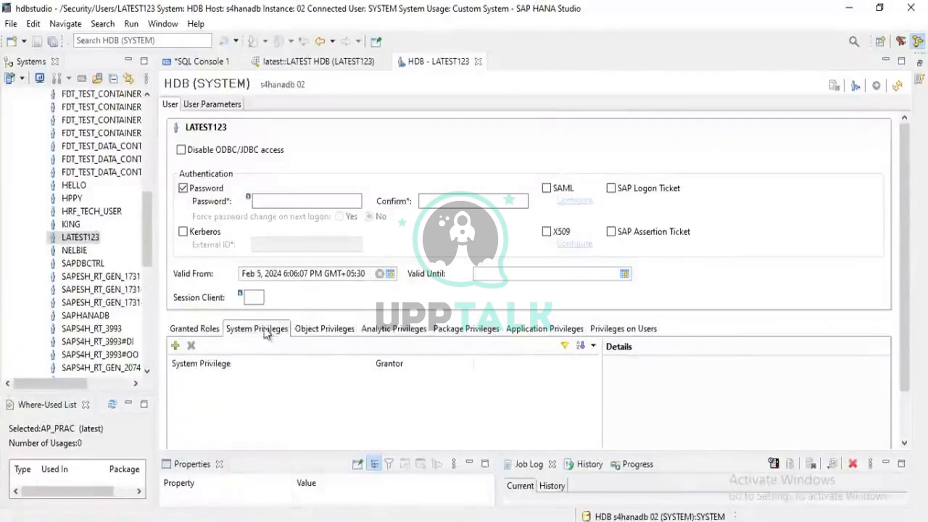
click(329, 333)
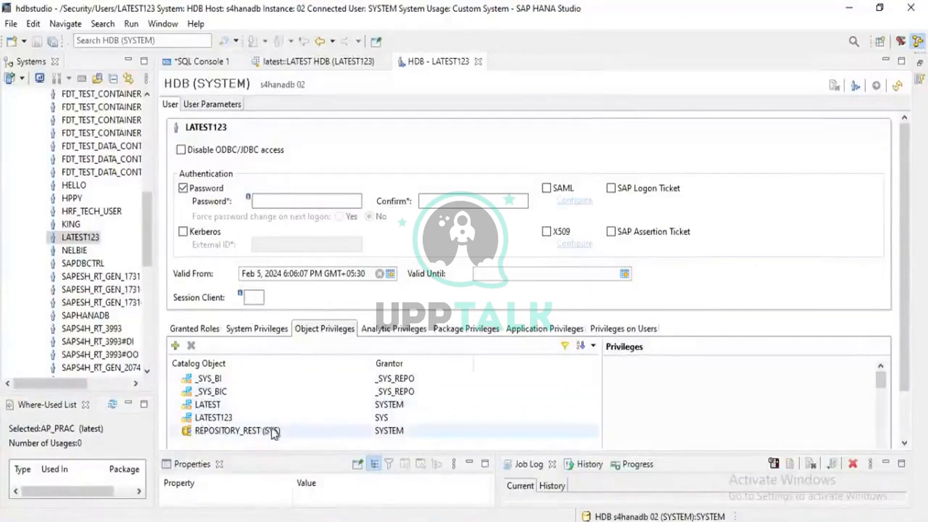
- Inspect the object privileges of user LATEST123 on _SYS_BI, _SYS_BIC, LATEST, LATEST123 and REPOSITORY_REST (SYS)
click(212, 379)
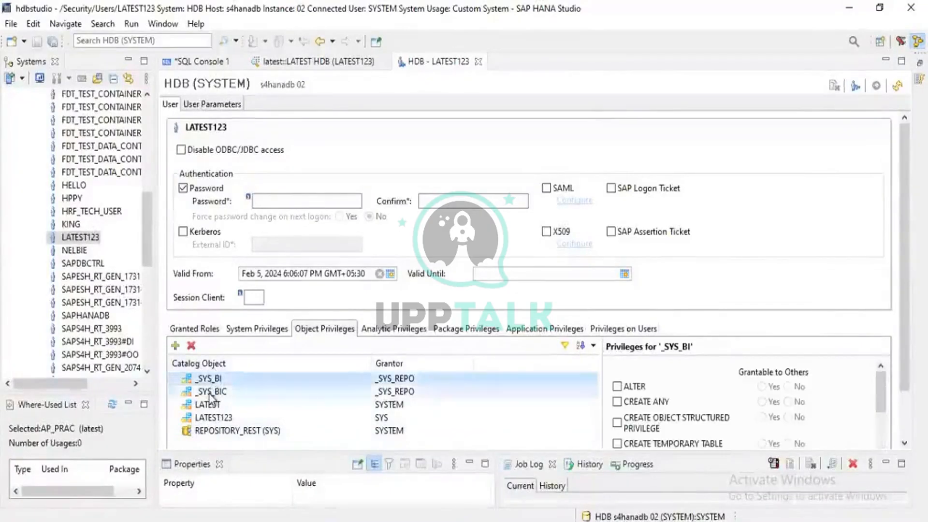
click(210, 392)
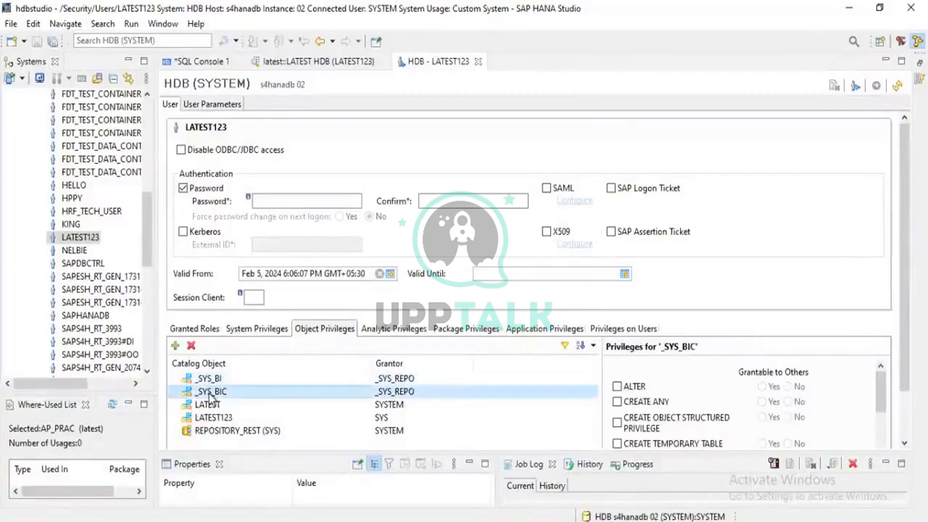
key(Up)
key(Down)
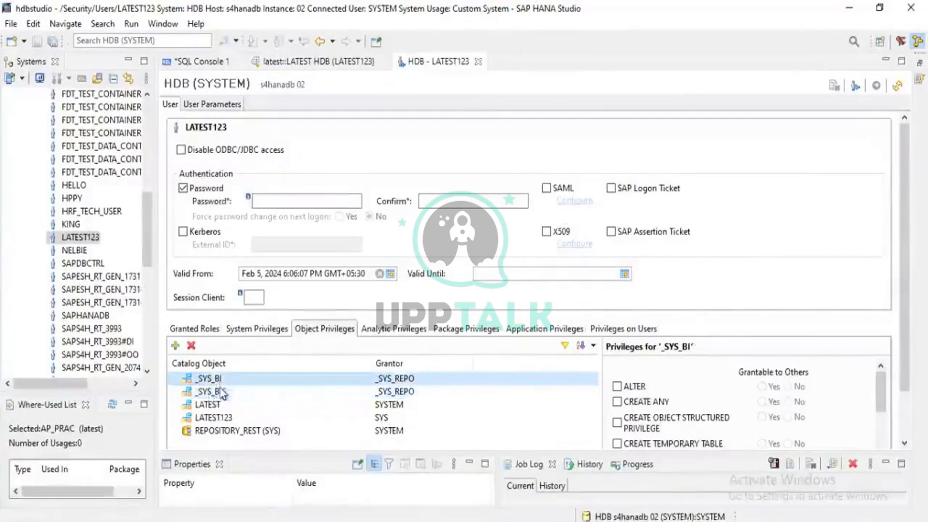
click(215, 410)
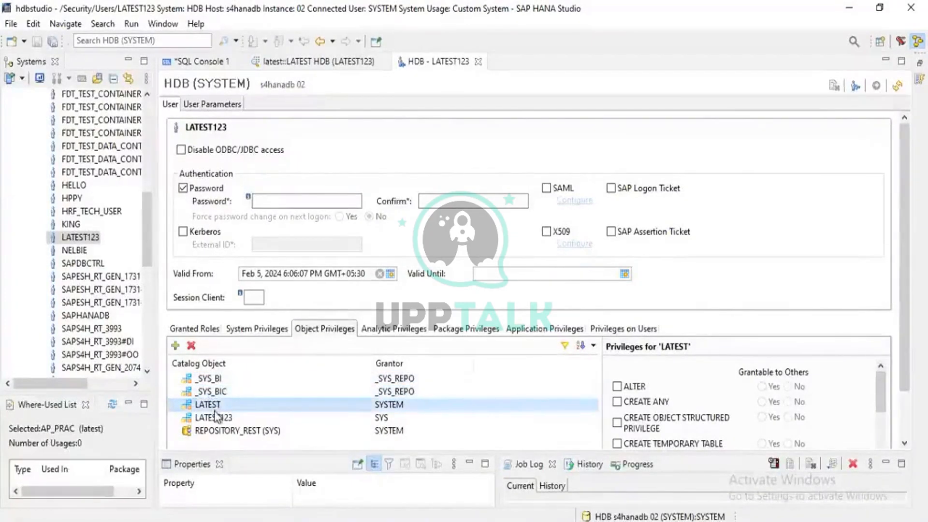
click(215, 422)
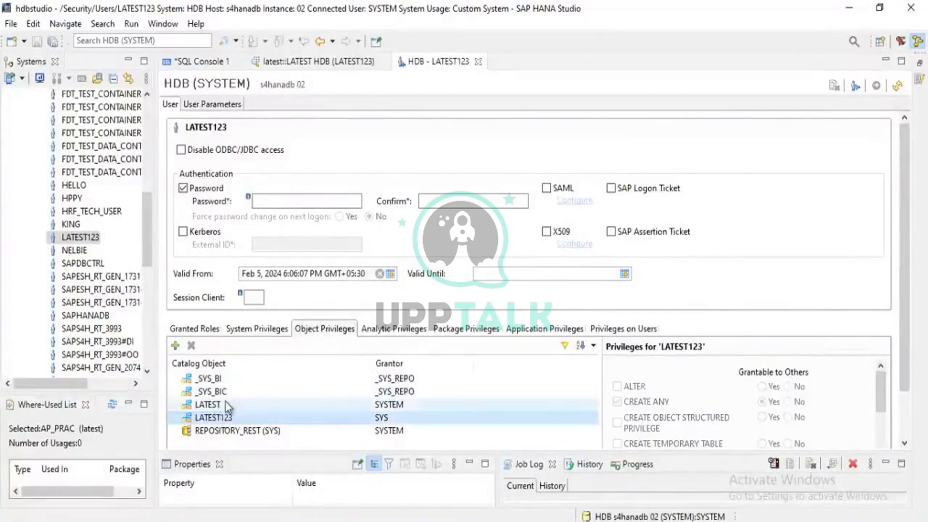
click(224, 409)
click(226, 417)
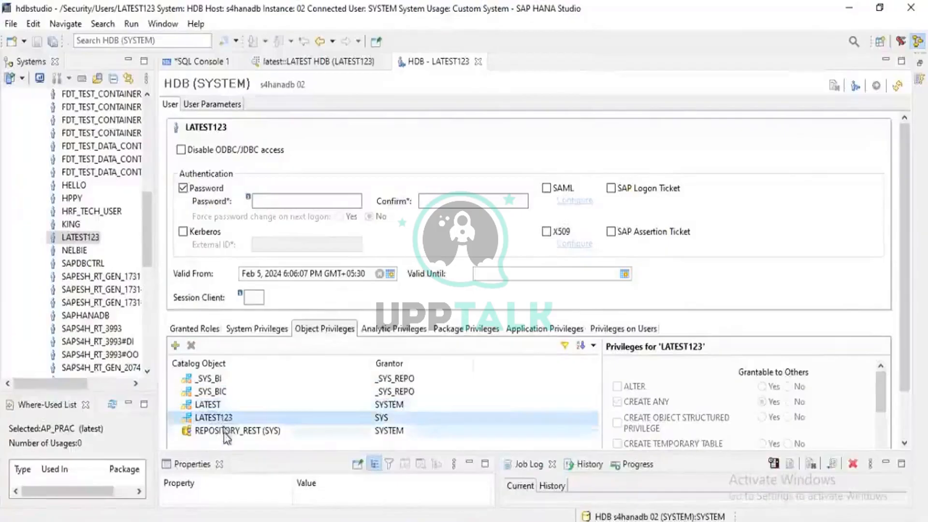
click(225, 433)
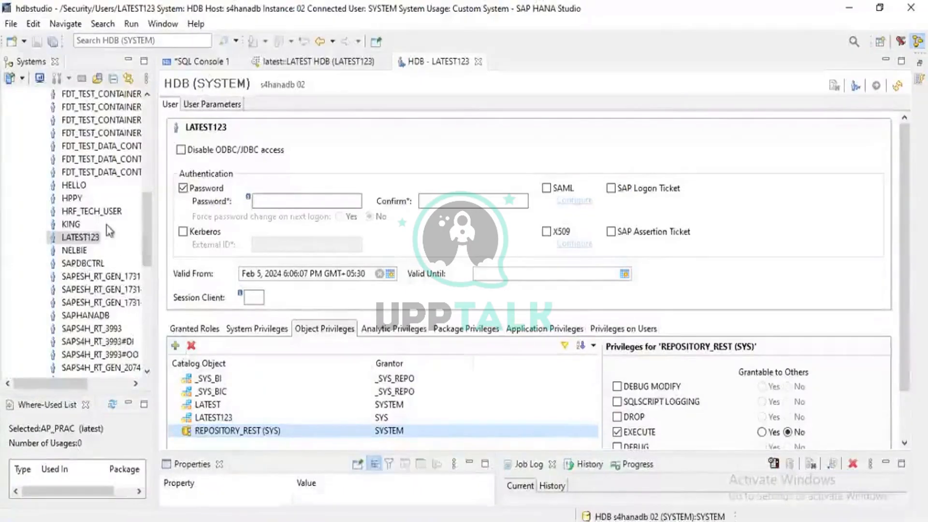
- Check the content packages of the SYSTEM connection, including latest, and collapse the Content folder again
scroll(109, 231, up, 10)
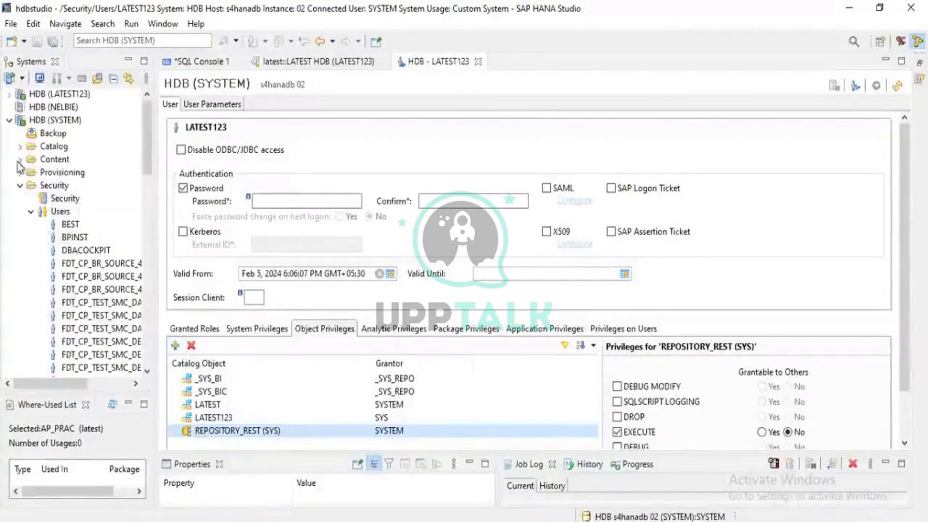
click(20, 168)
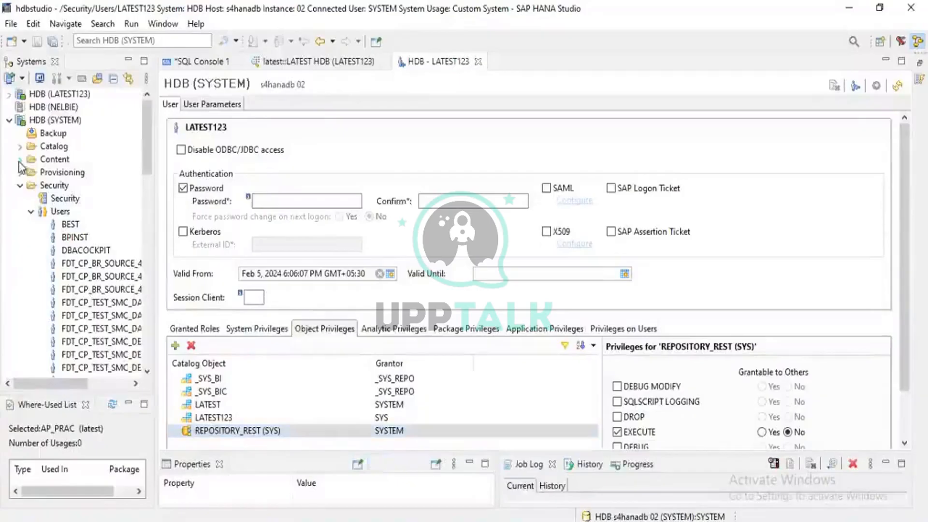
click(19, 160)
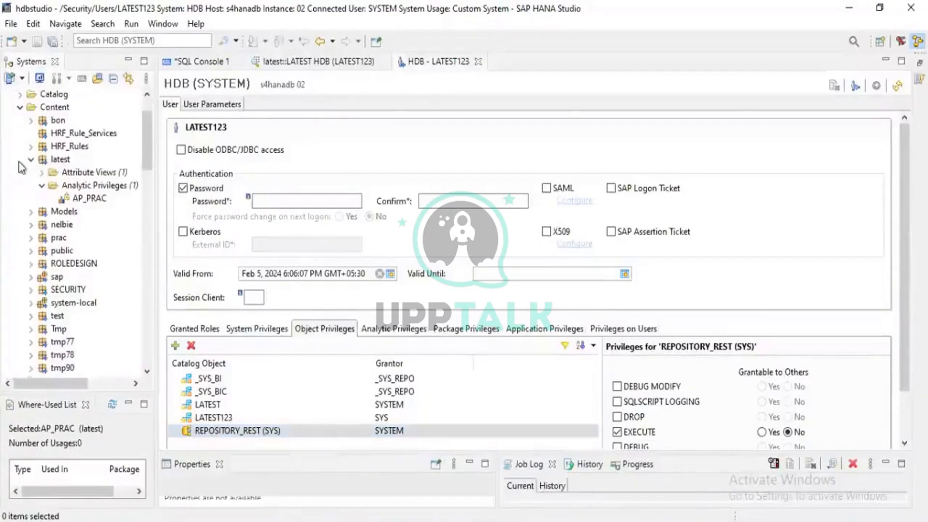
click(20, 106)
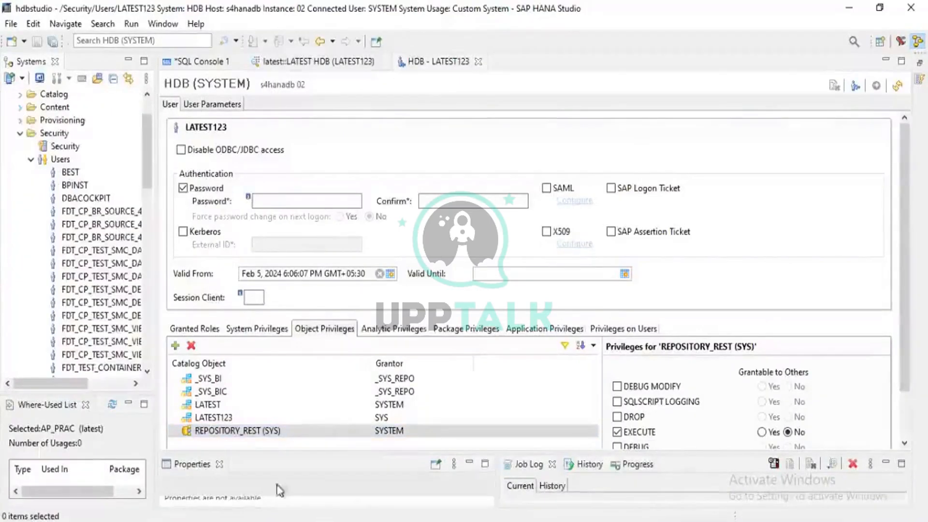
scroll(128, 325, up, 2)
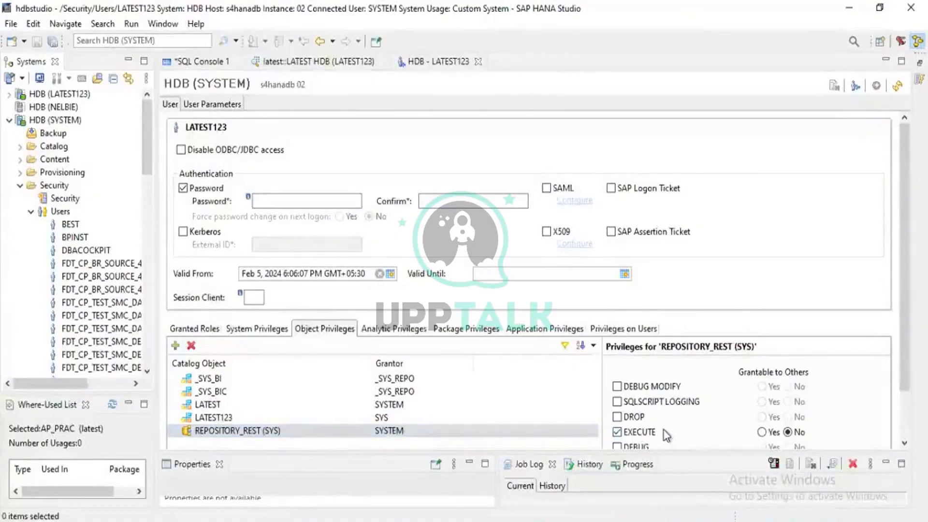
- Review the analytic privileges and package privileges assigned to user LATEST123
click(377, 331)
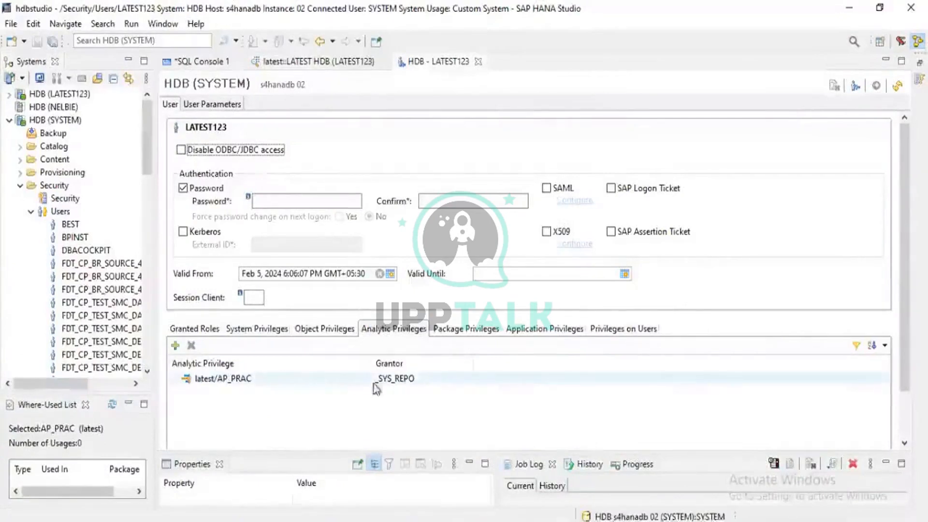
click(464, 334)
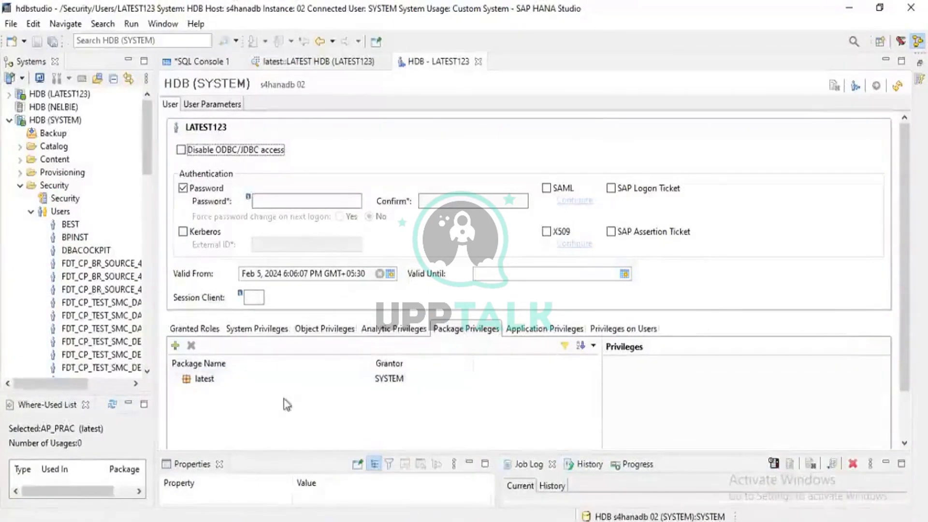
- Check the application privileges and the privileges on users assigned to user LATEST123
click(525, 333)
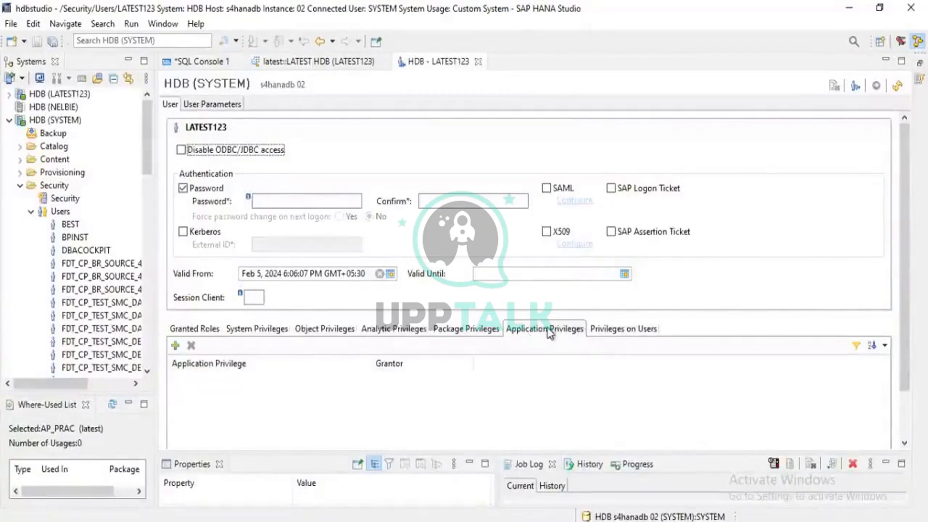
click(624, 330)
click(545, 331)
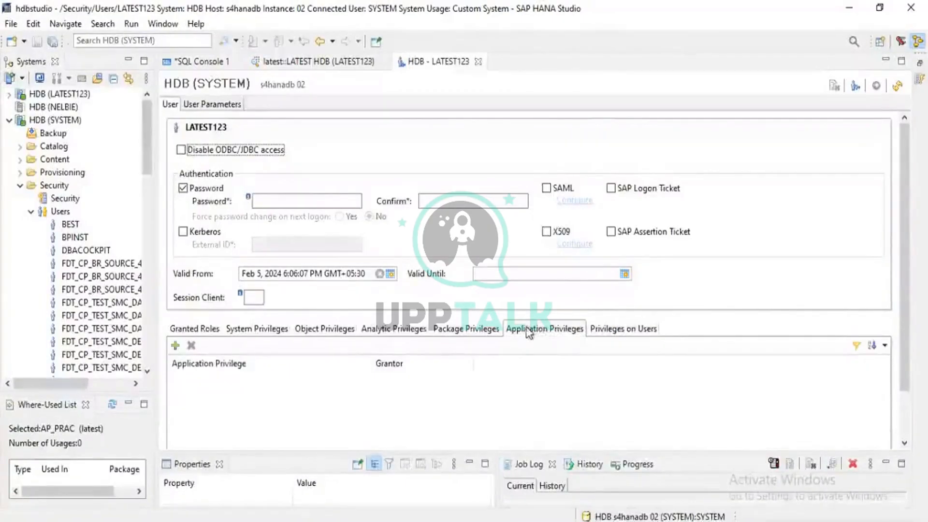
- Revisit the analytic, system, object and package privileges of user LATEST123, and go back to the granted roles
click(396, 330)
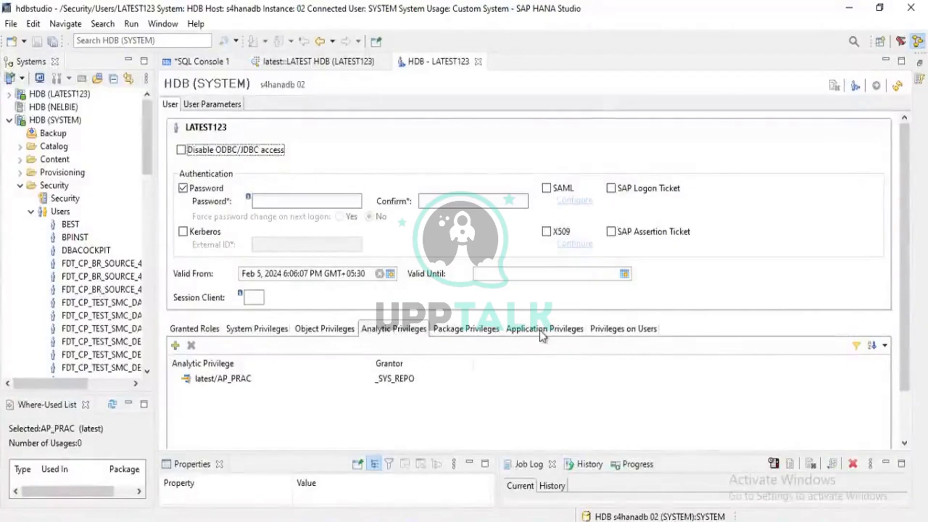
click(265, 331)
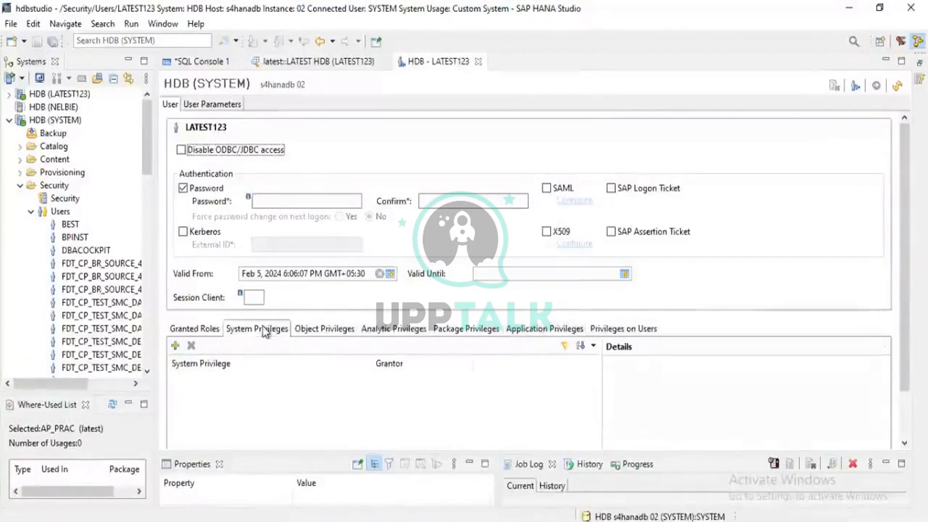
click(306, 333)
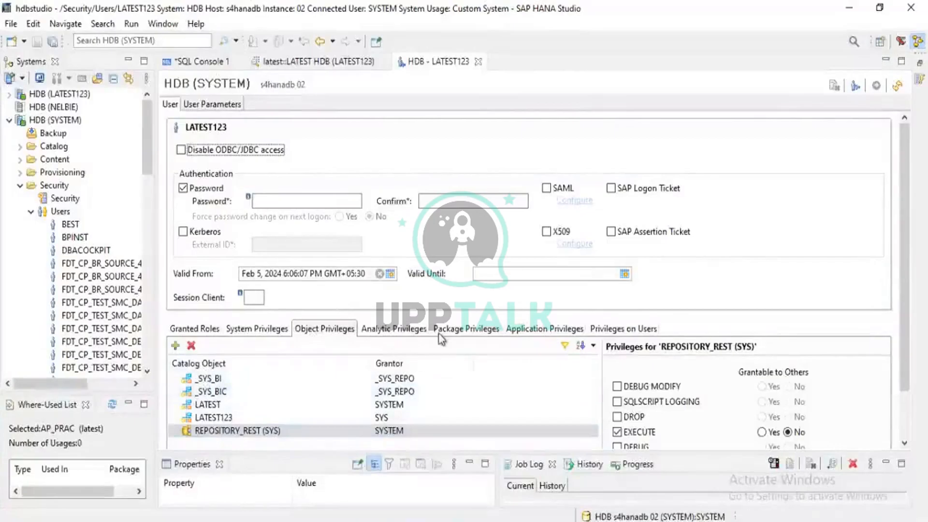
click(463, 333)
click(387, 330)
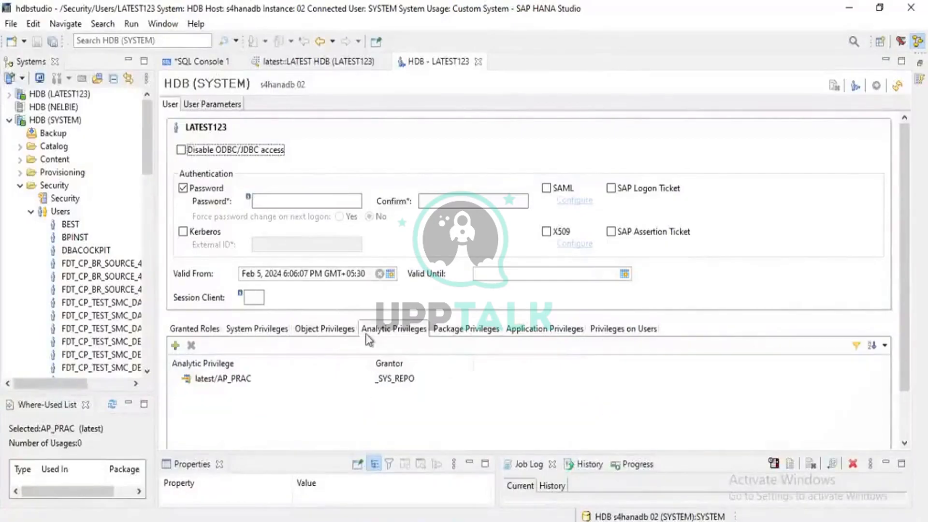
click(298, 333)
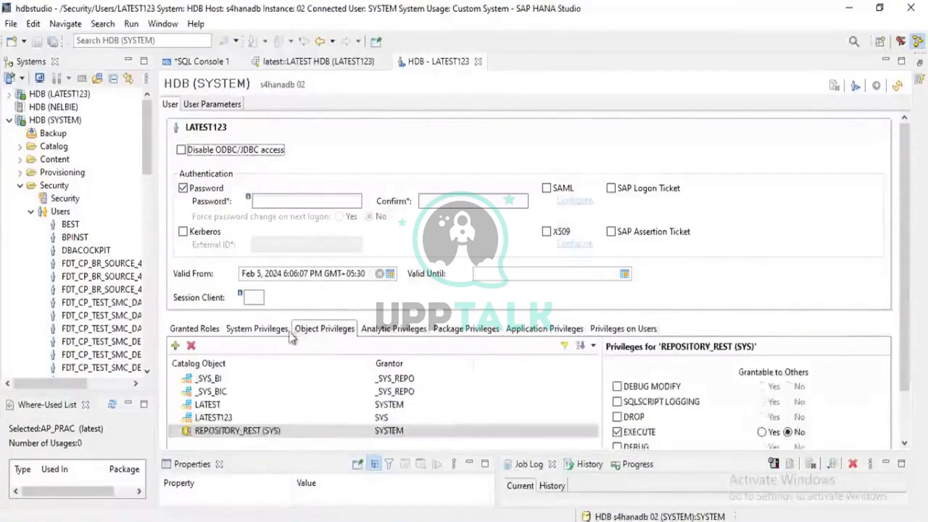
click(239, 330)
click(213, 334)
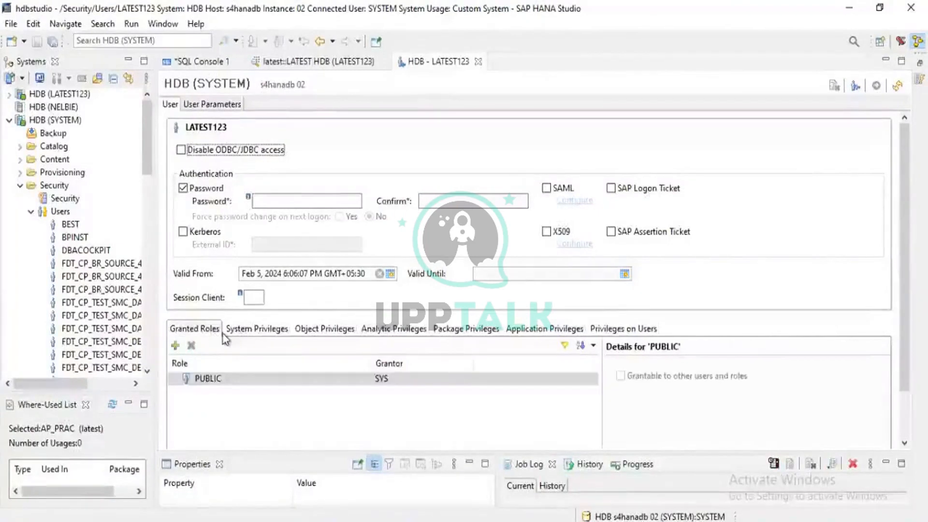
- Go through every privilege category of user LATEST123, from system privileges to privileges on users, and return to the granted roles
click(254, 335)
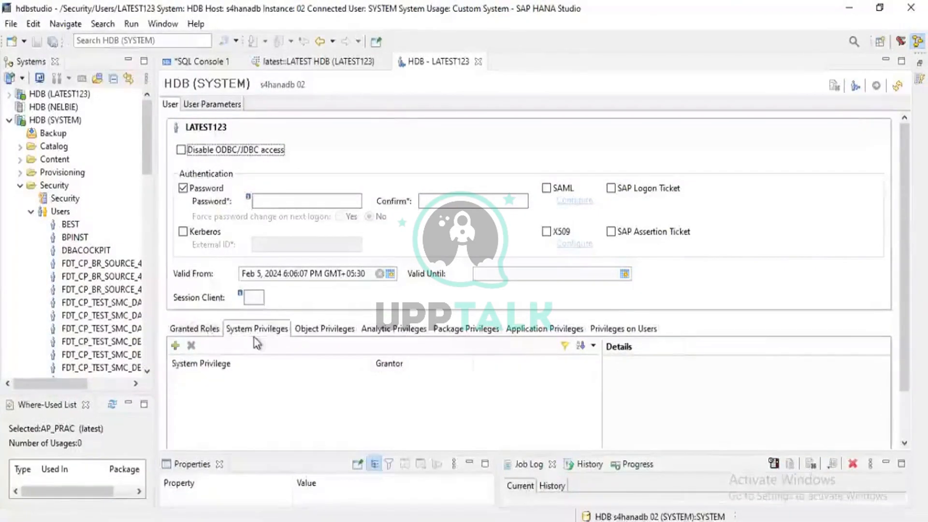
click(209, 336)
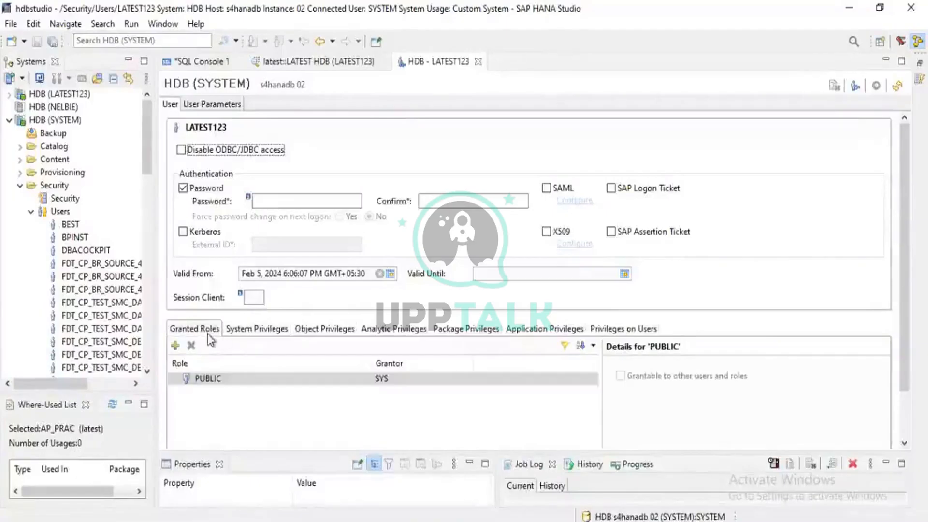
click(268, 334)
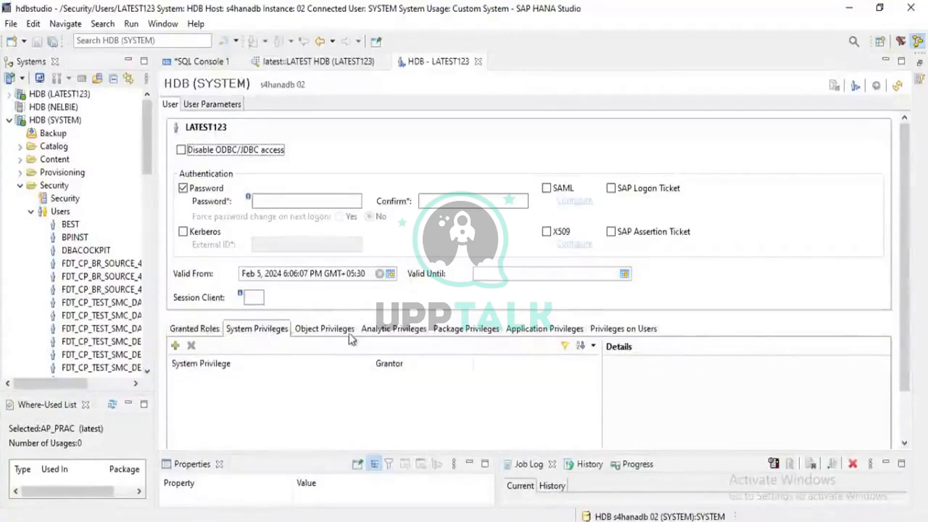
click(349, 335)
click(408, 335)
click(476, 334)
click(541, 335)
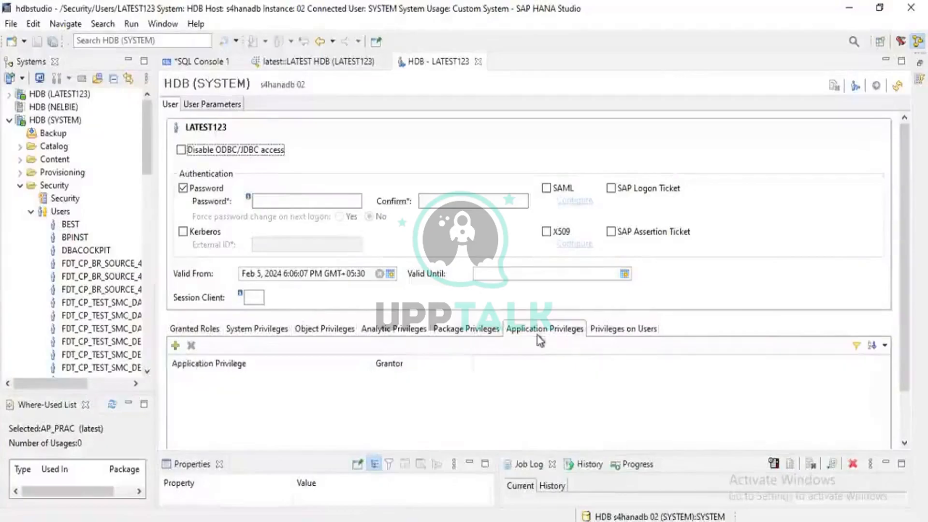
click(630, 331)
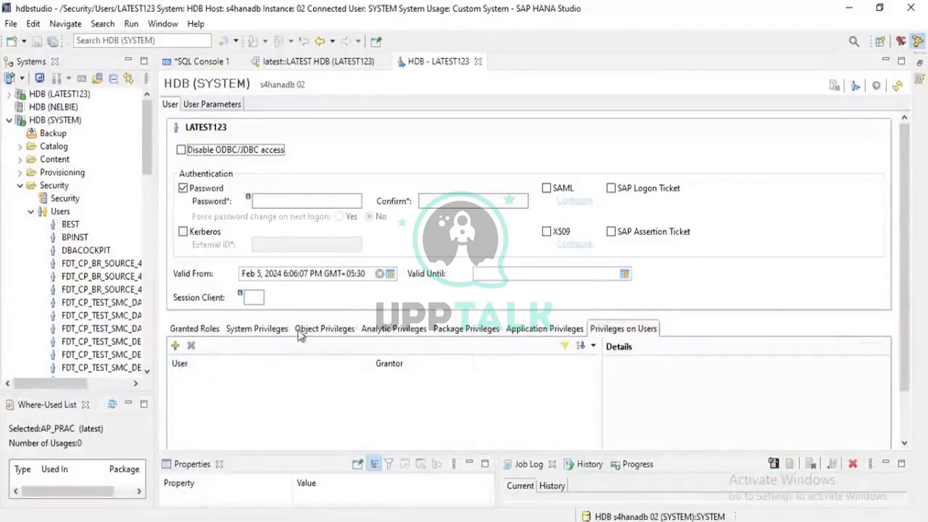
click(195, 330)
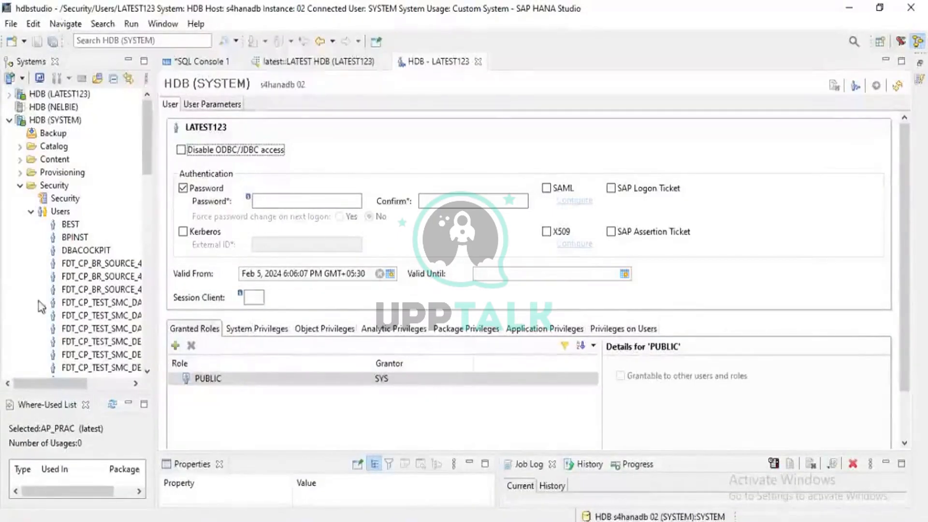
- Collapse the Users list under Security of the SYSTEM connection and start a new role named Z:TESTROLE1
scroll(36, 261, down, 5)
scroll(34, 247, up, 5)
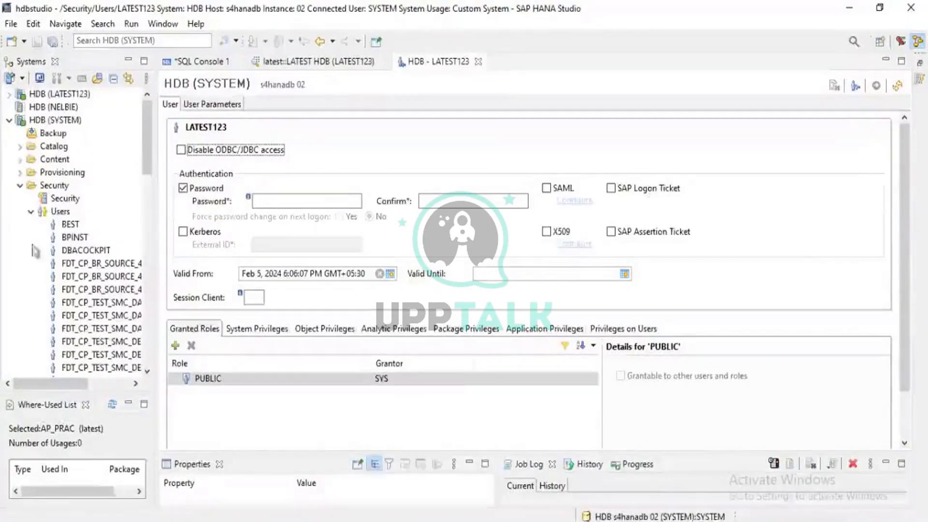
click(30, 212)
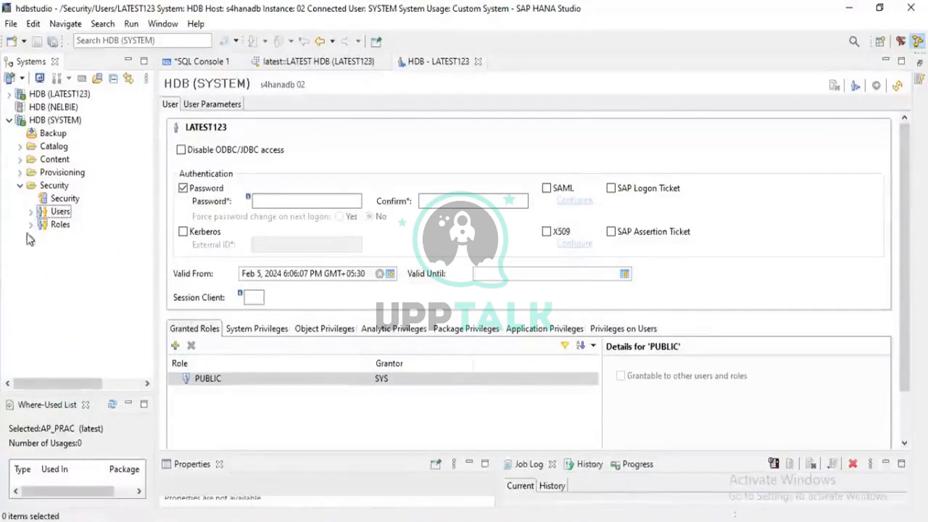
click(47, 226)
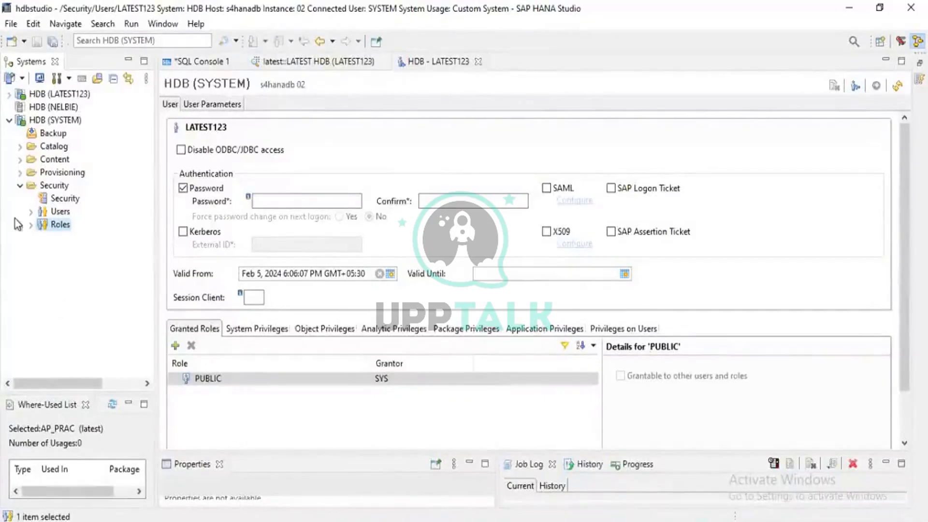
right_click(48, 224)
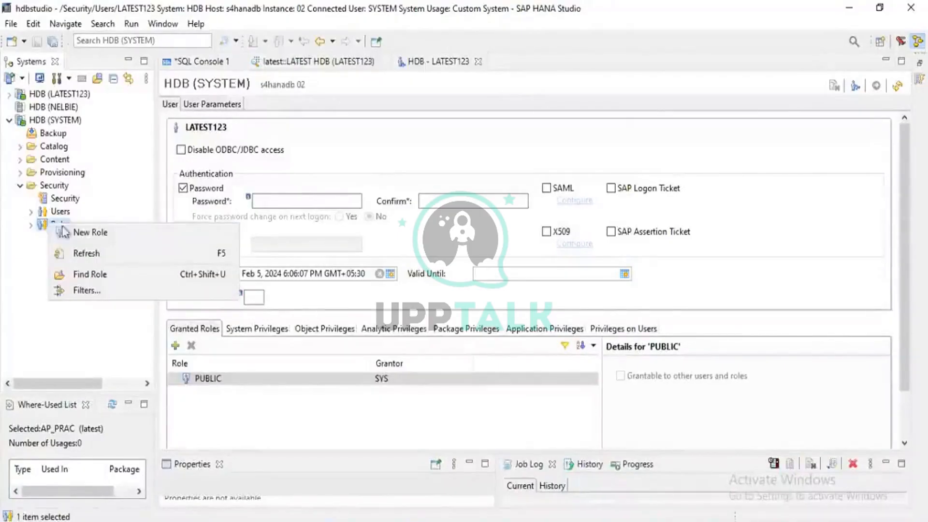
click(89, 233)
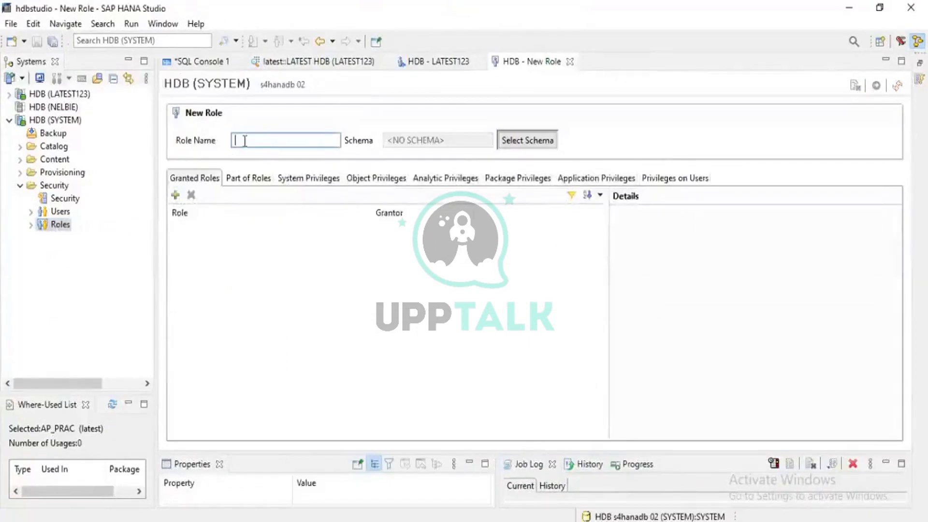
text(Z)
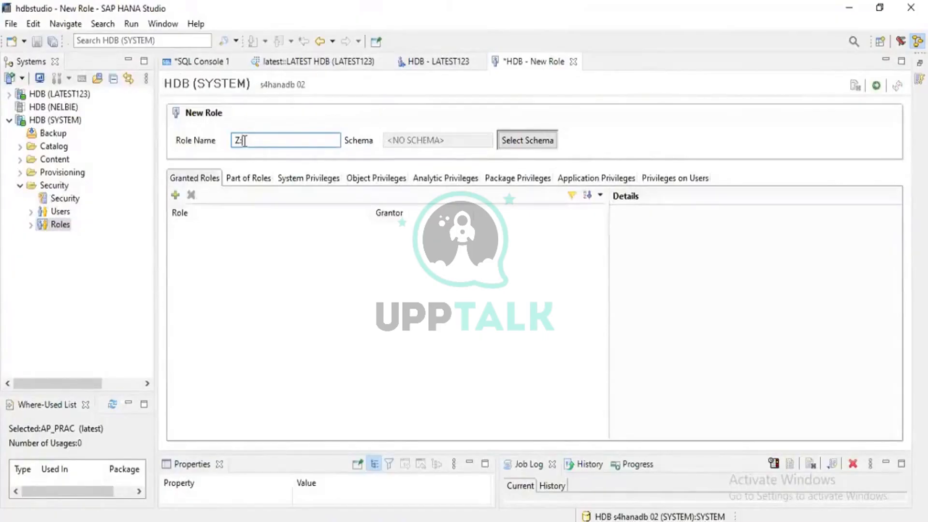
text(:TESTROLE1)
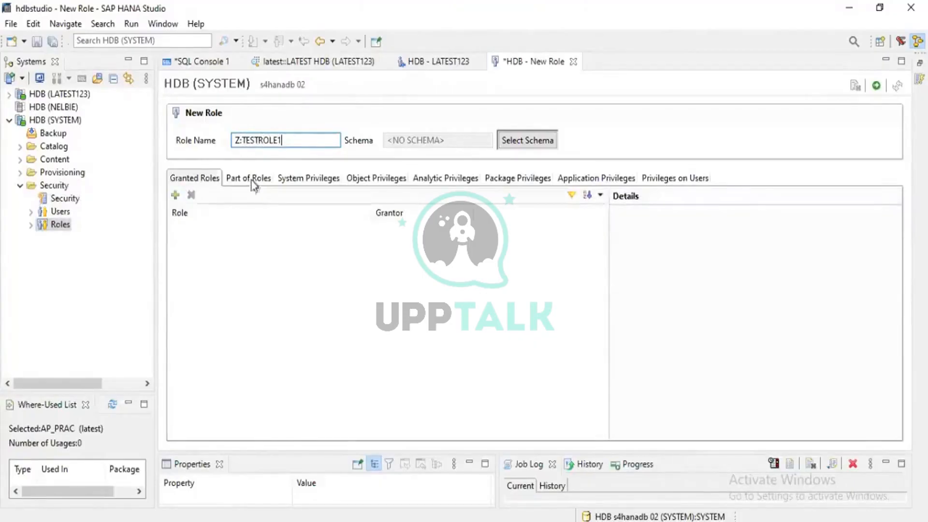
- Look at the schema selection for the new role without choosing one, and list the catalog schemas of the SYSTEM connection
click(505, 148)
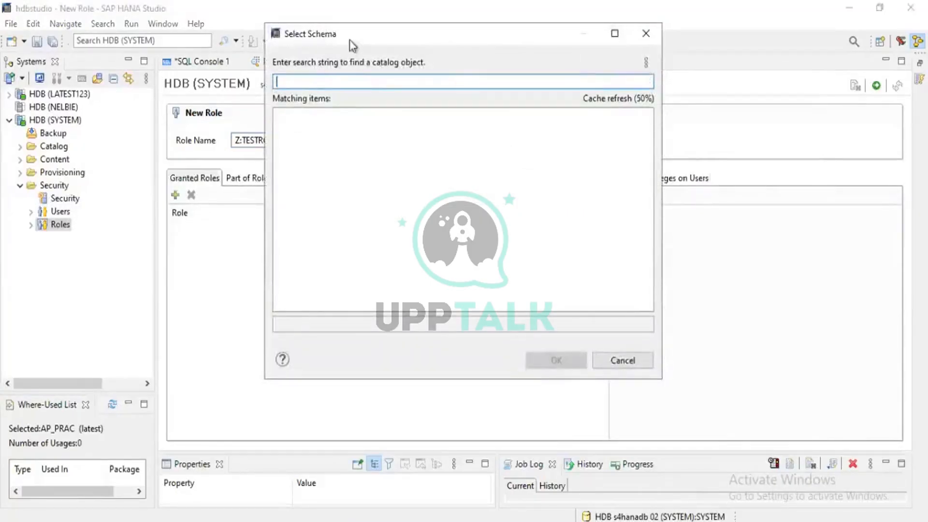
click(647, 33)
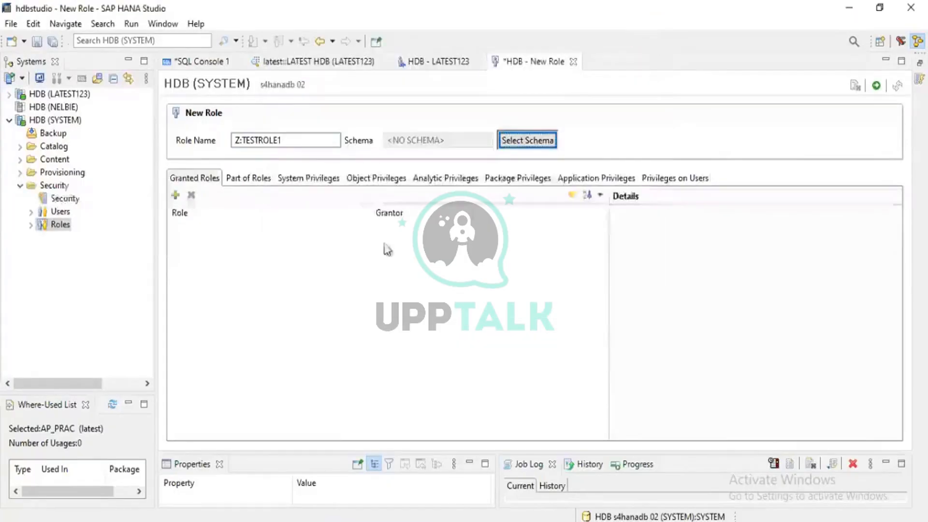
click(20, 146)
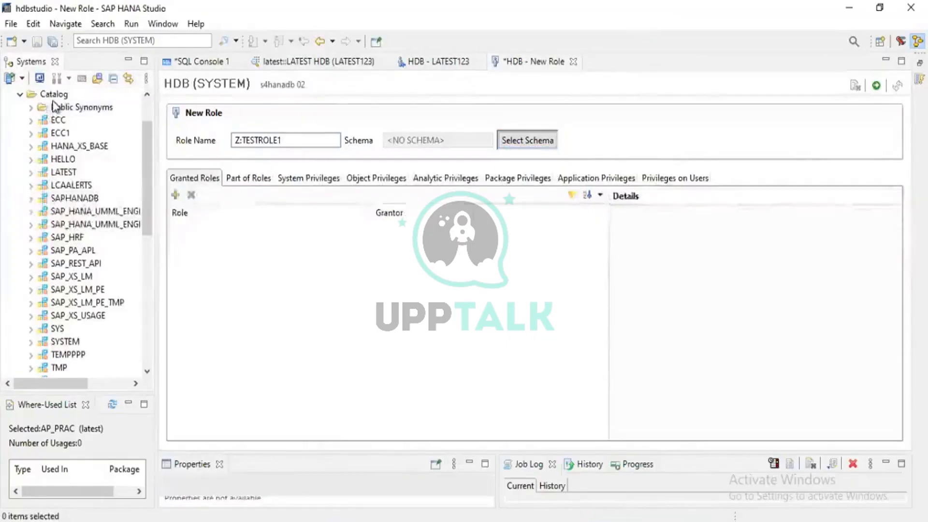
scroll(51, 95, up, 1)
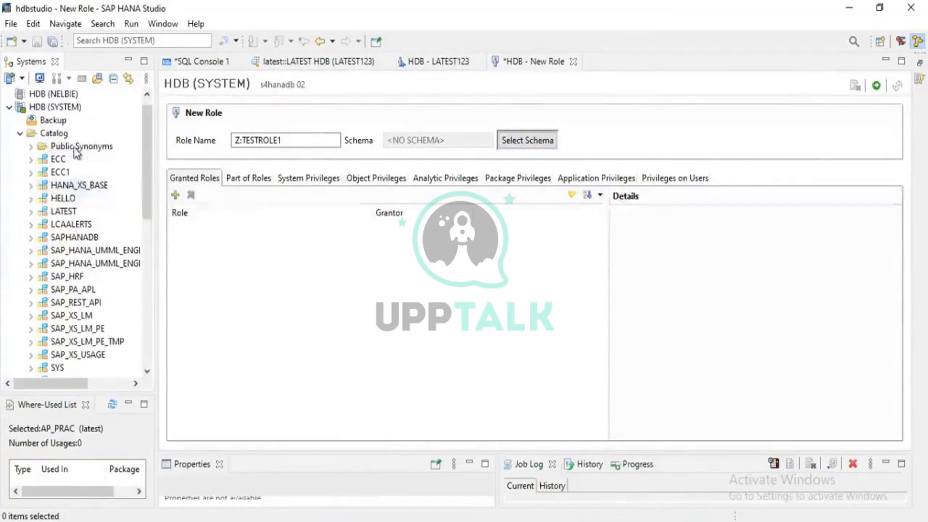
- Close SQL Console 1 without saving its changes
click(50, 108)
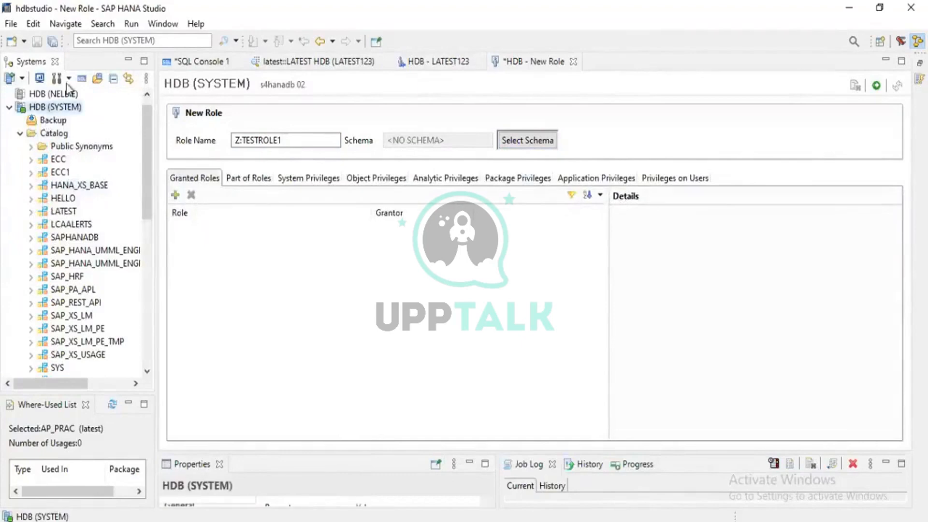
click(191, 62)
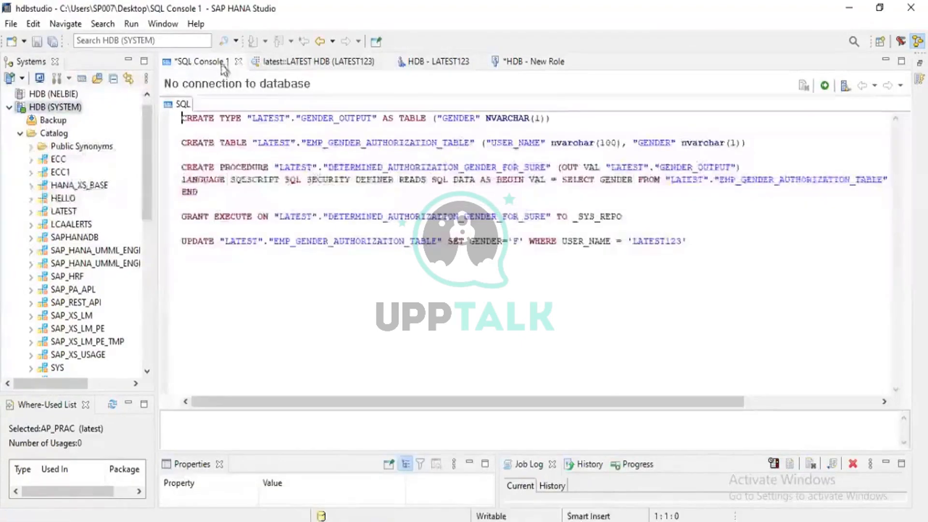
click(239, 61)
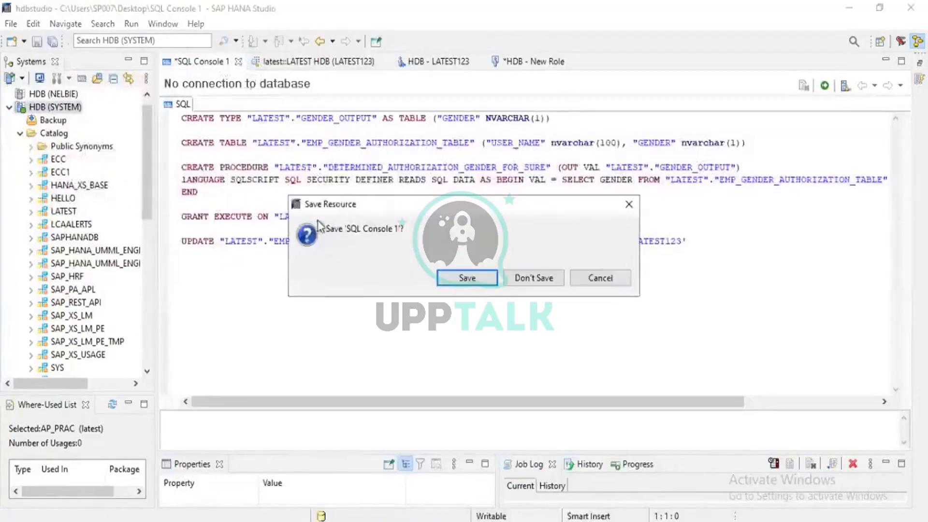
click(534, 278)
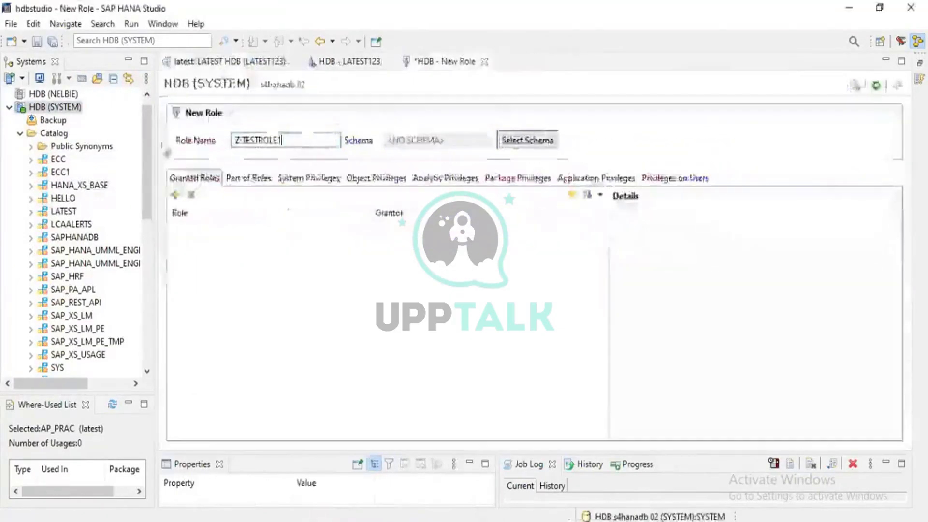
- Open a new SQL console on the HDB (SYSTEM) connection and write the statement CREATE SCHEMA SECURITY
click(51, 107)
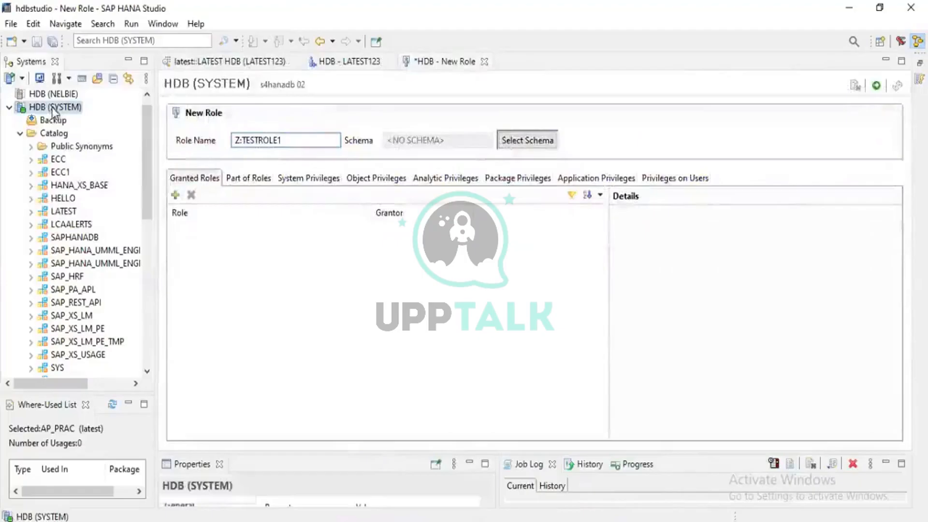
click(81, 78)
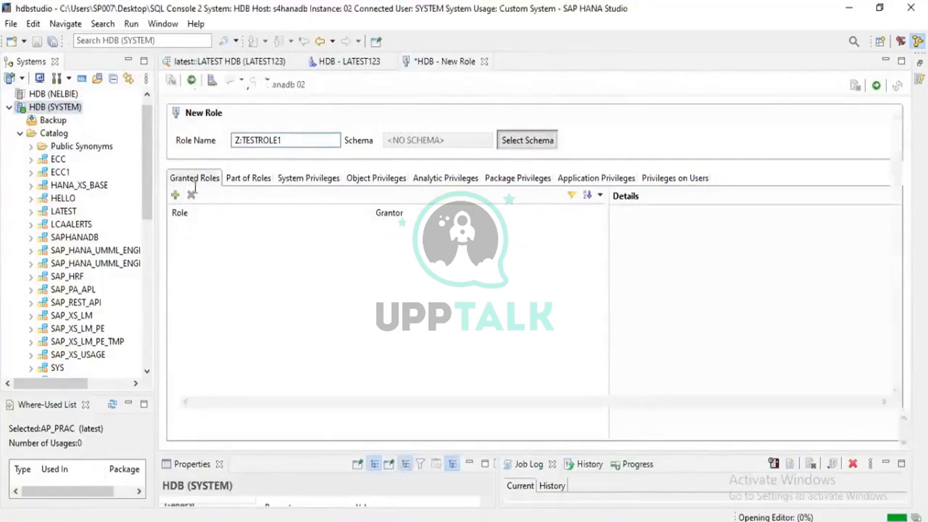
text(cr)
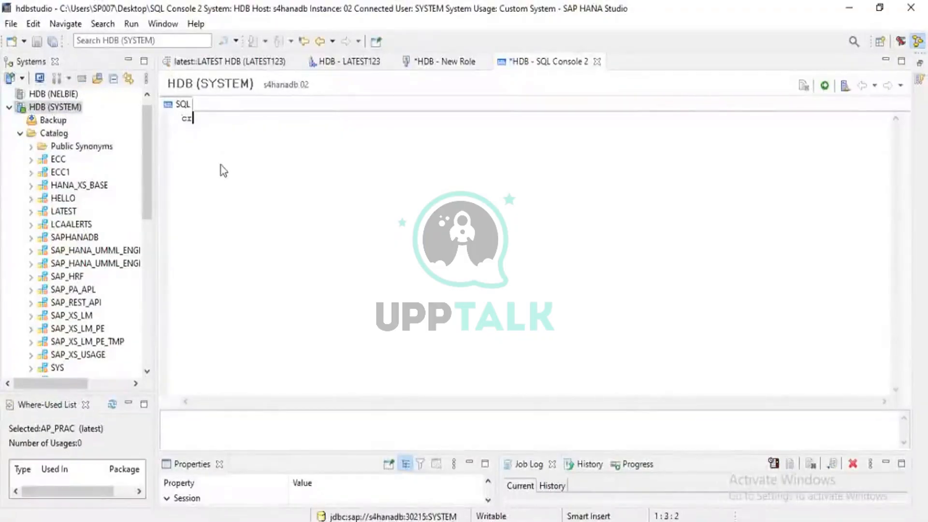
text(ea)
key(ctrl+z)
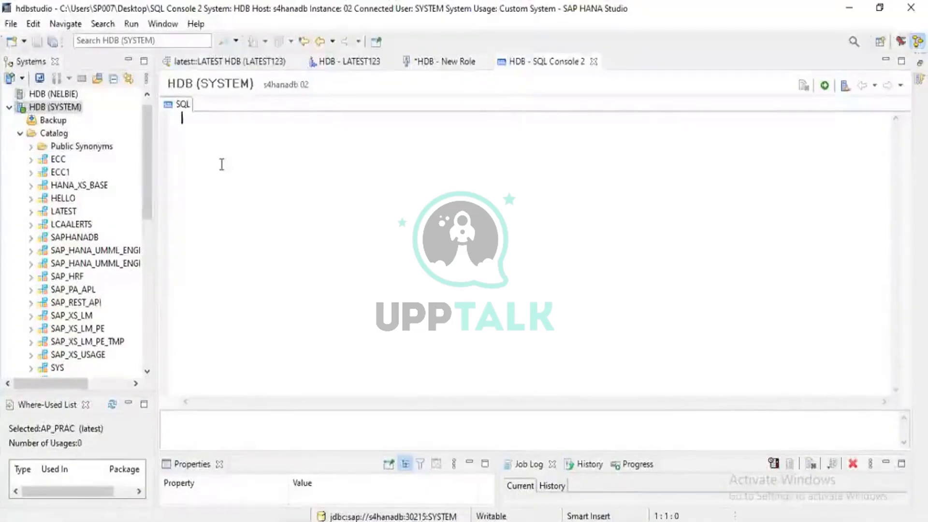
text(CREATE SCHE)
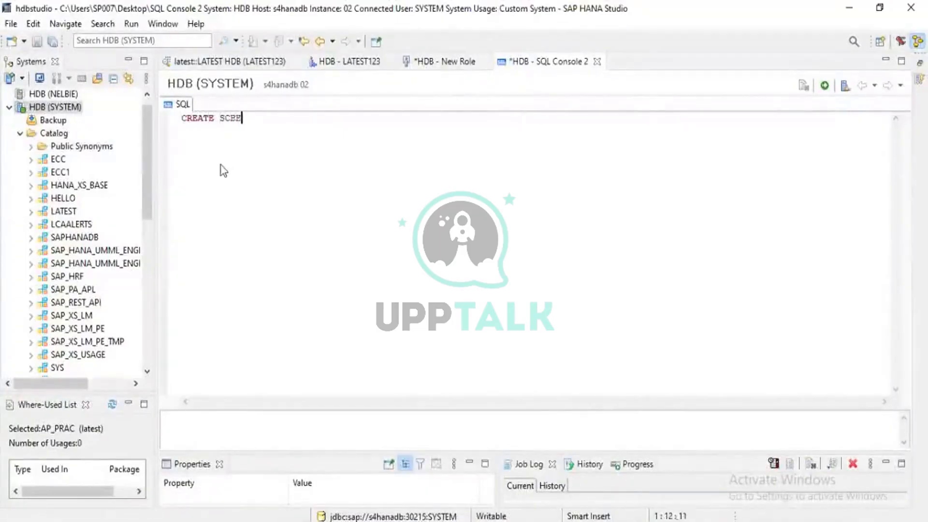
text(MA SECURITY)
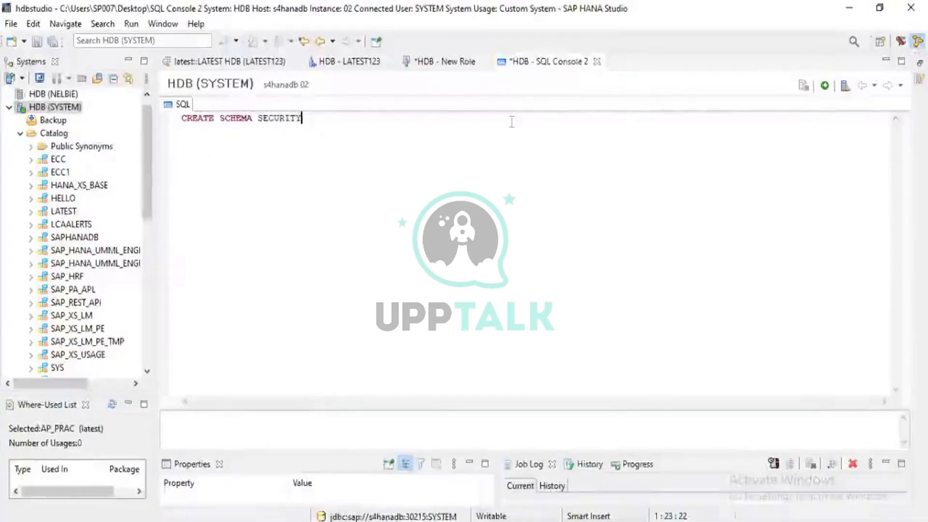
- Execute the CREATE SCHEMA SECURITY statement and refresh the catalog of the SYSTEM connection
click(824, 87)
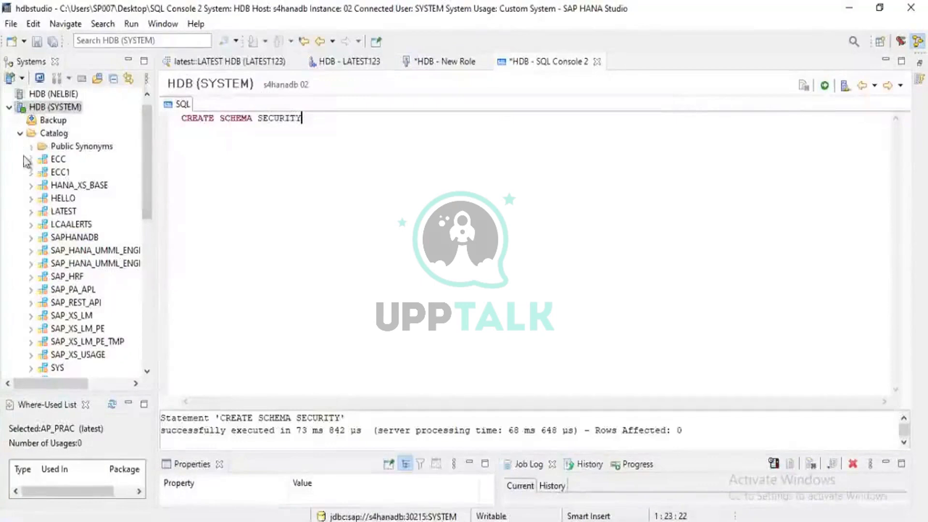
right_click(42, 136)
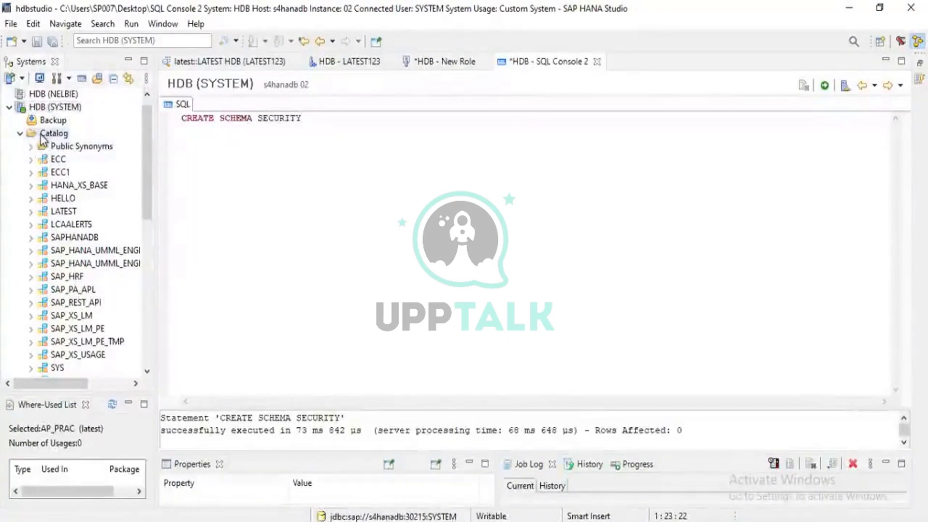
click(82, 185)
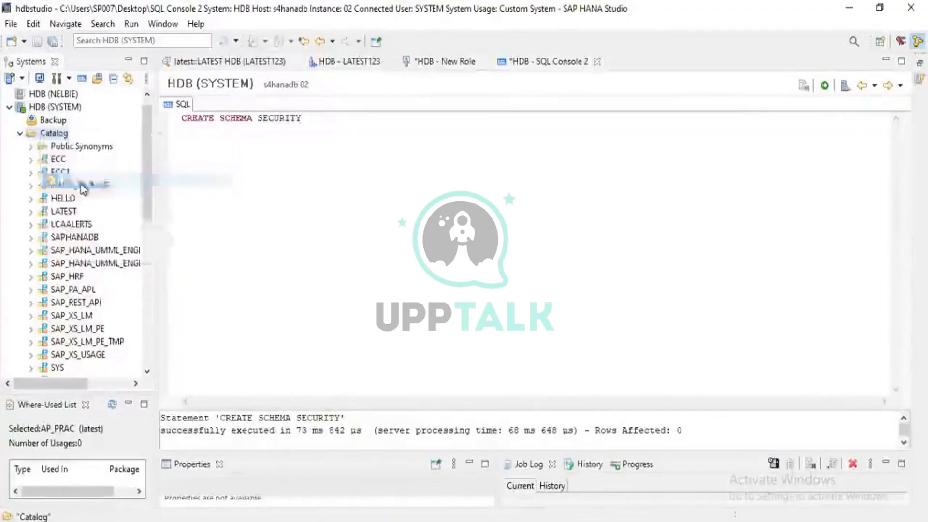
scroll(3, 179, down, 1)
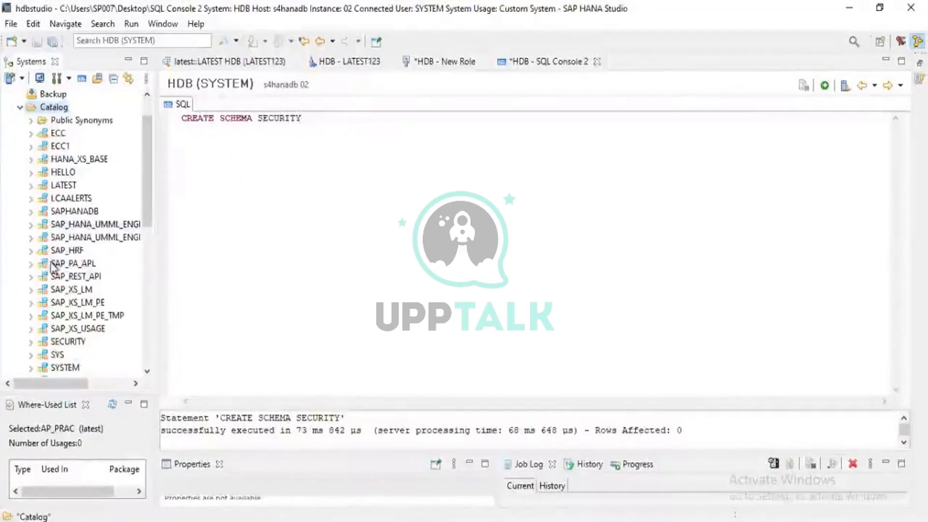
scroll(3, 165, down, 2)
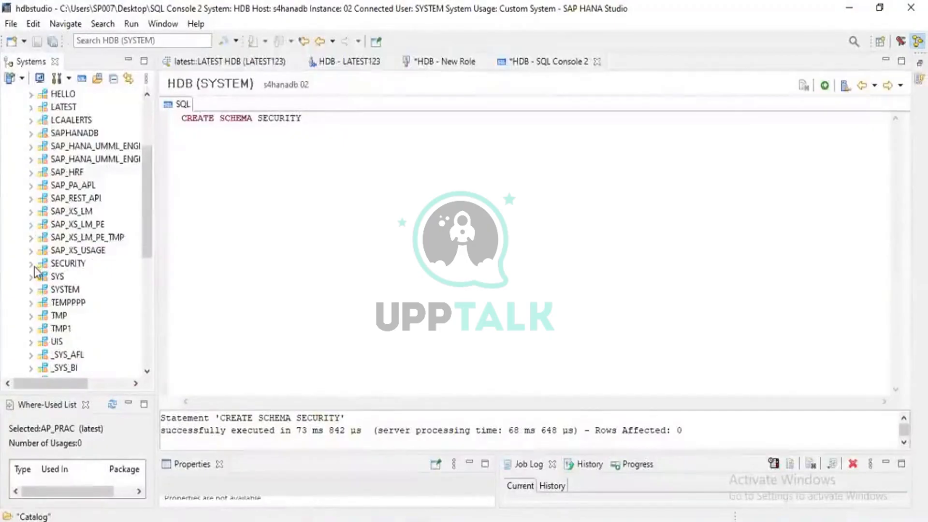
- Locate the SECURITY schema in the SYSTEM catalog, expand it and look through its object folders
scroll(33, 266, up, 3)
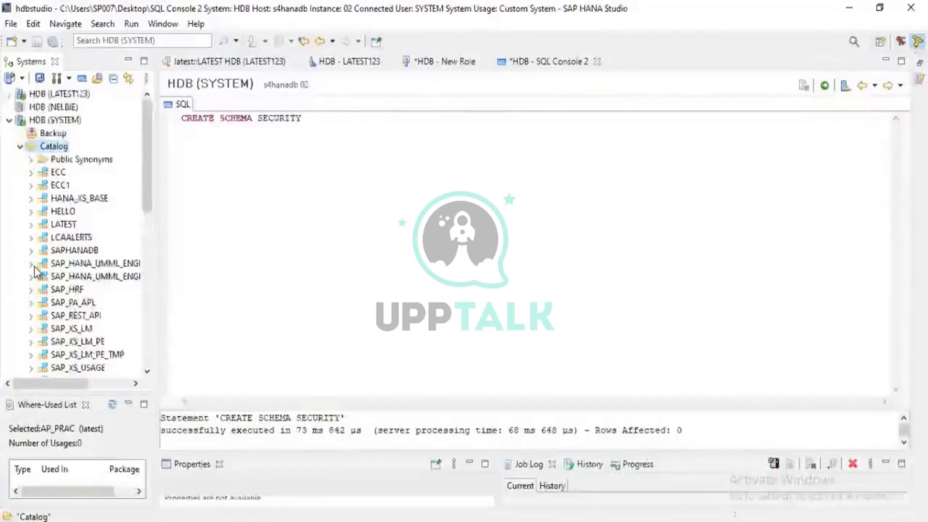
scroll(34, 266, down, 2)
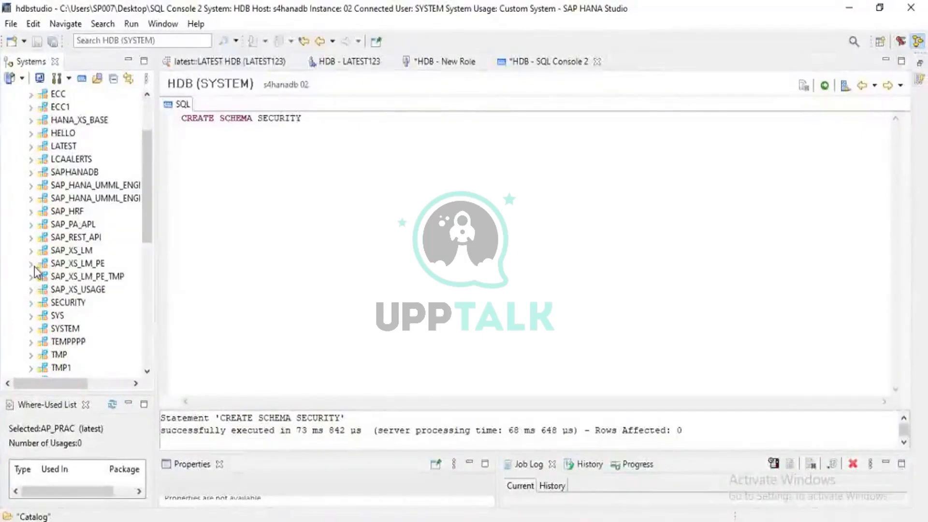
scroll(34, 266, up, 1)
scroll(33, 265, down, 2)
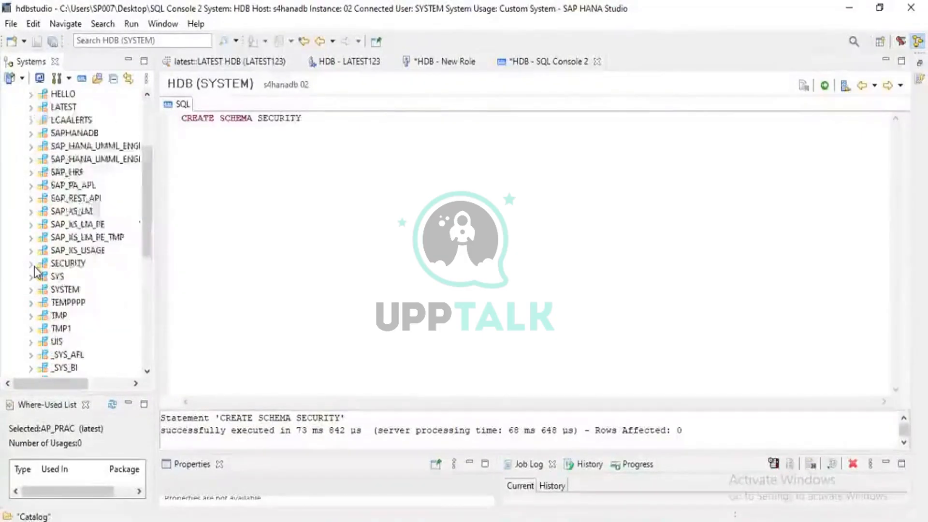
click(60, 266)
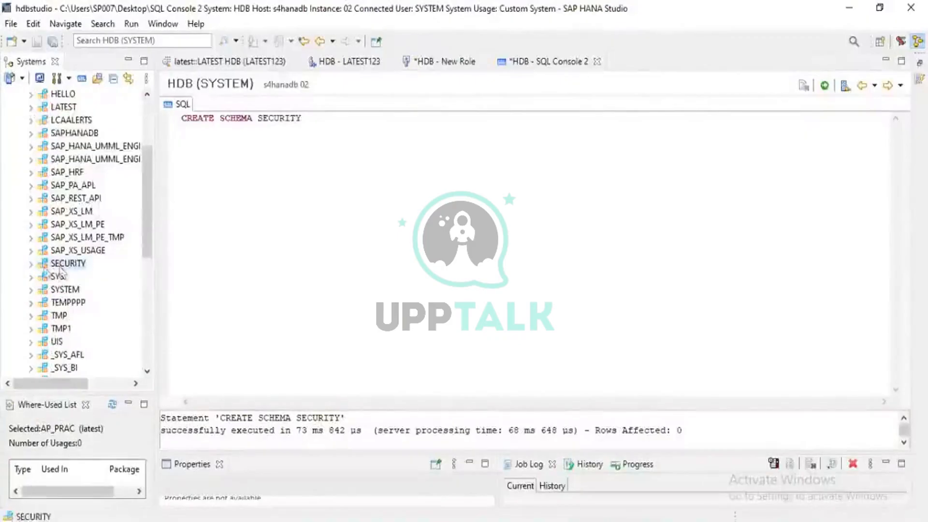
click(30, 265)
scroll(72, 310, down, 10)
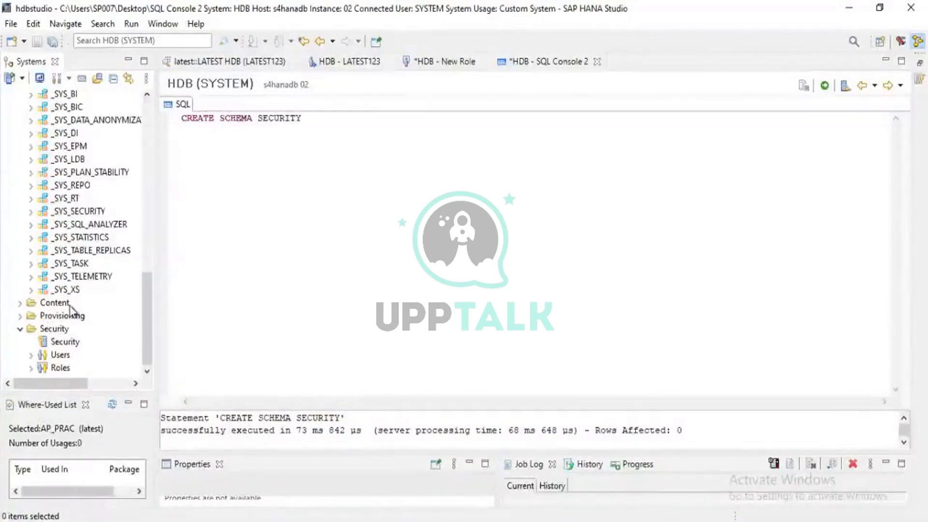
scroll(89, 189, up, 4)
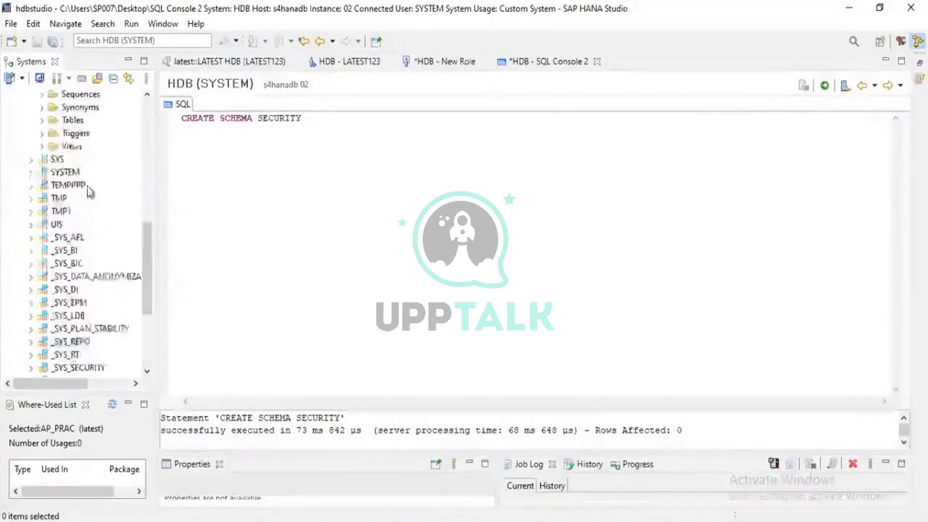
scroll(88, 189, up, 4)
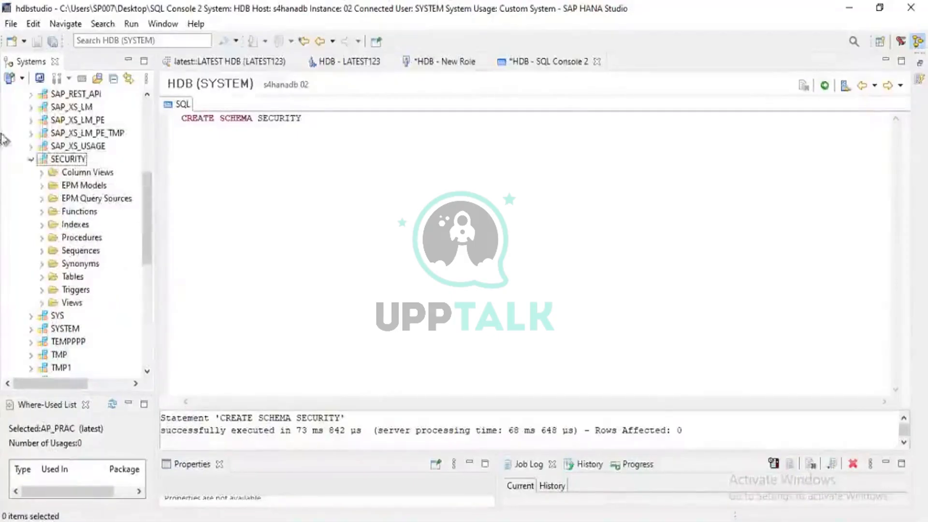
scroll(92, 227, down, 7)
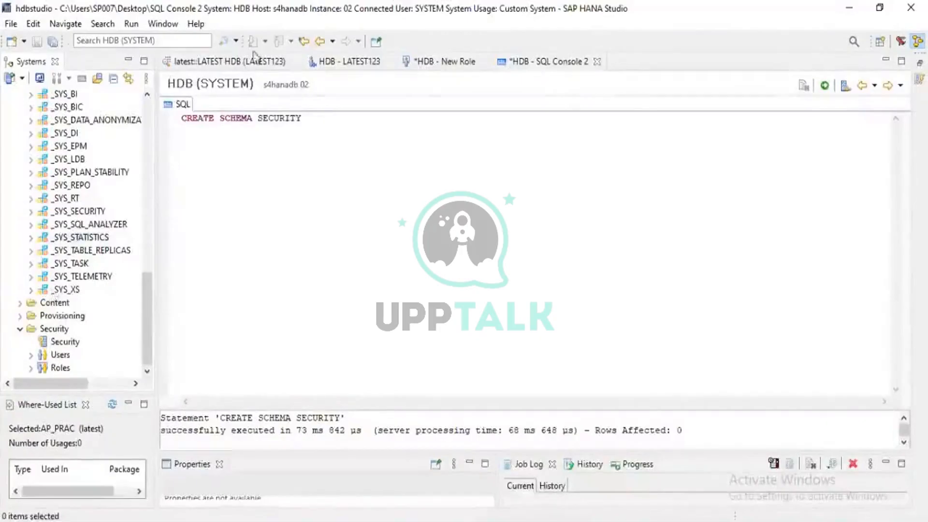
- Return to the new role Z:TESTROLE1 and assign it the schema SECURITY
click(448, 63)
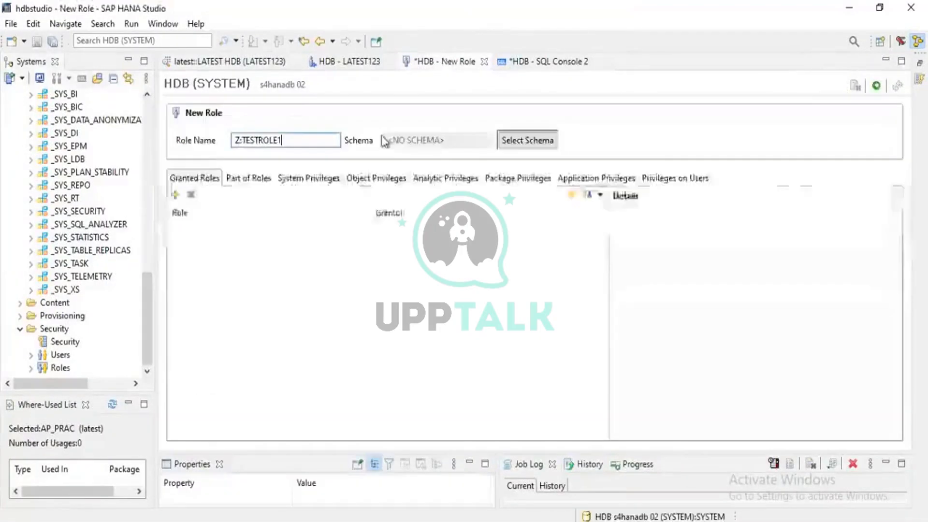
click(532, 141)
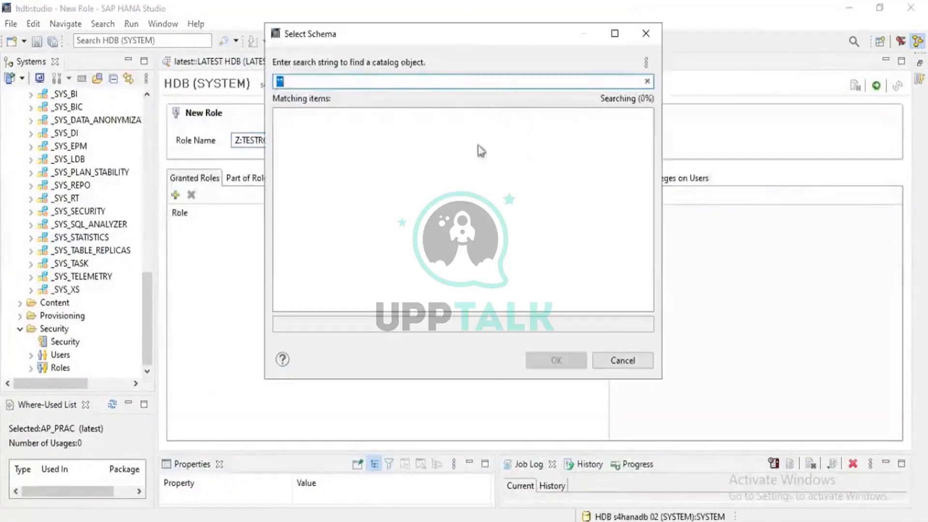
text(SECURITY)
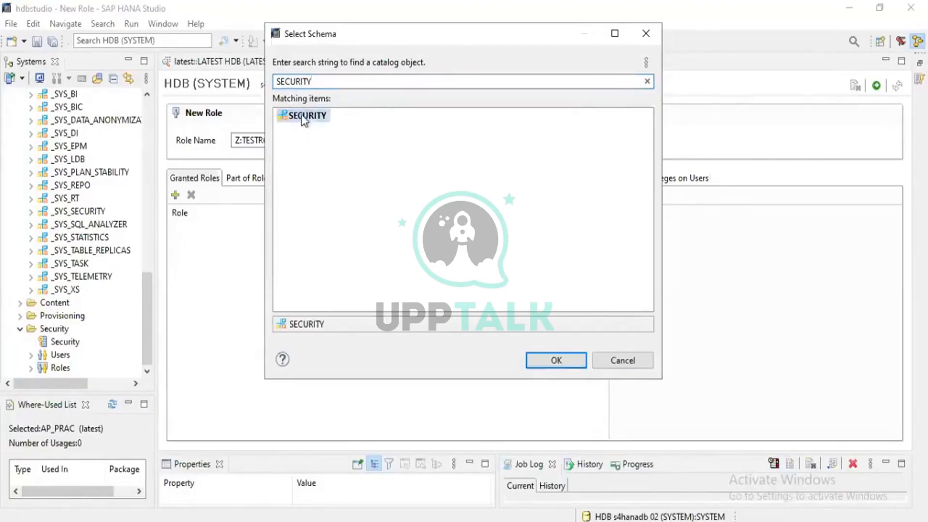
click(564, 360)
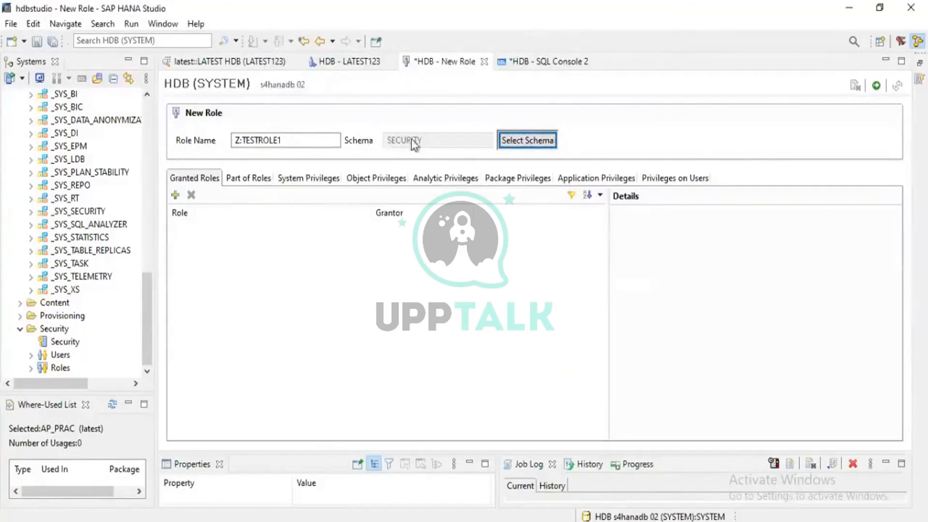
- Look through the roles that can be granted to Z:TESTROLE1 without adding any
click(248, 182)
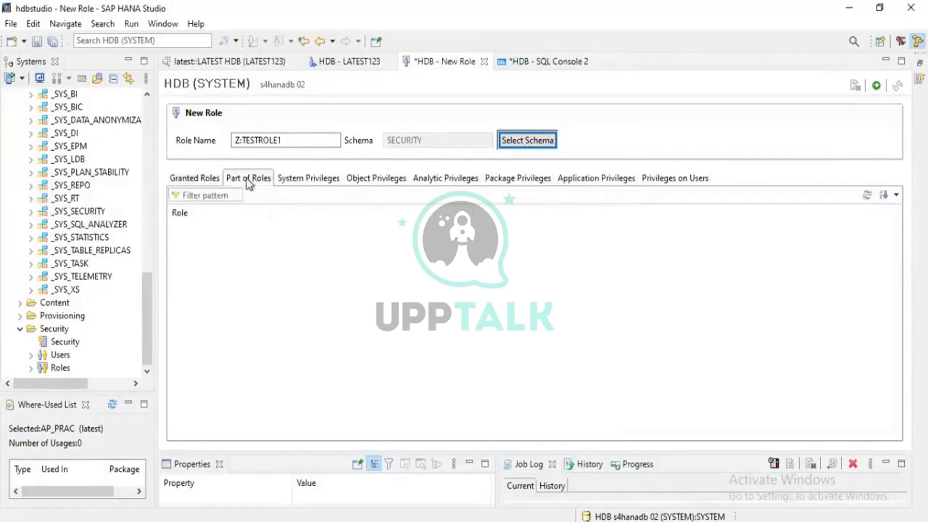
click(191, 180)
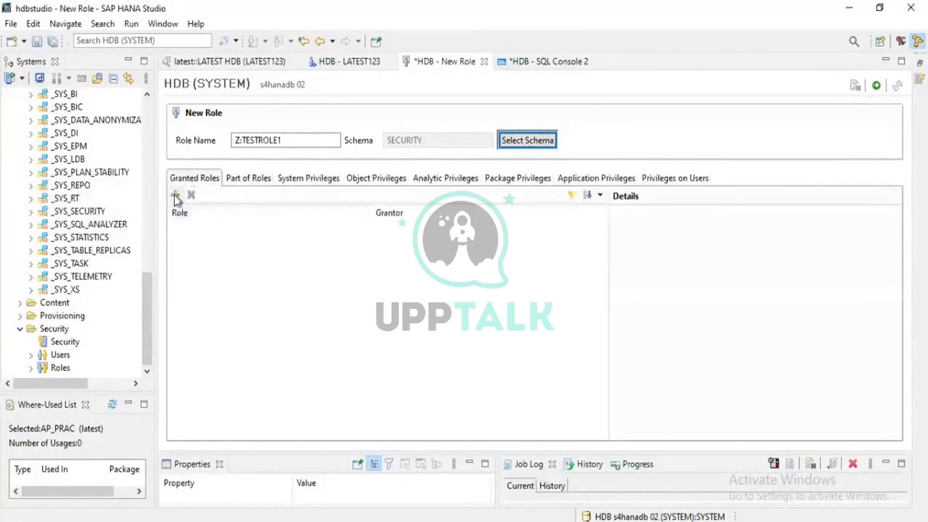
click(176, 195)
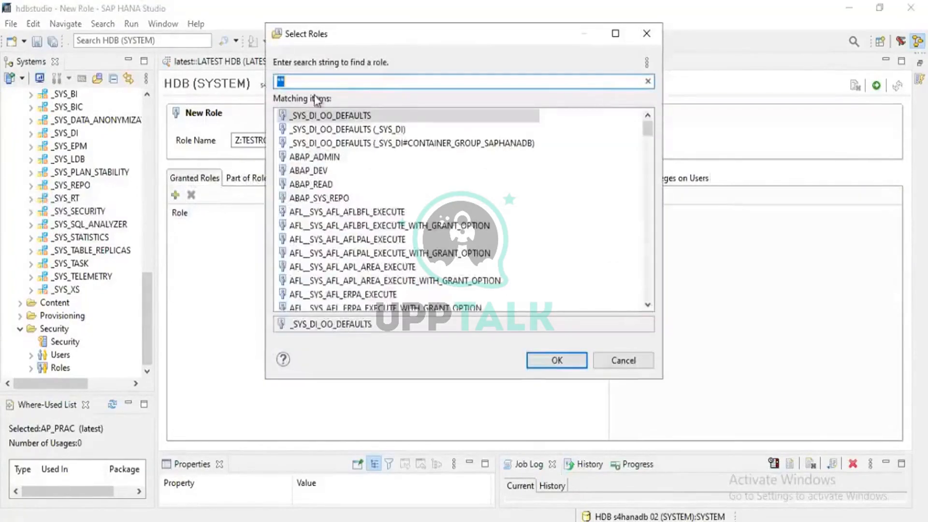
scroll(323, 225, down, 20)
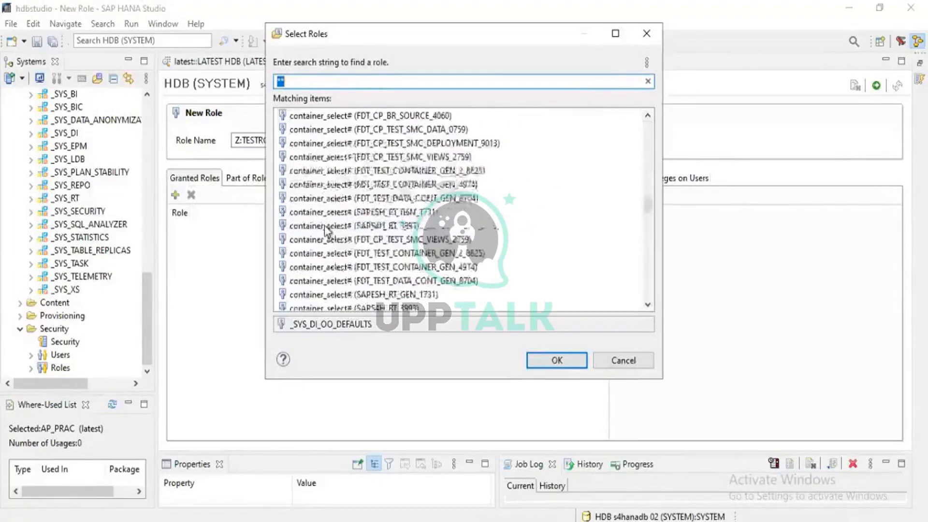
scroll(324, 226, down, 5)
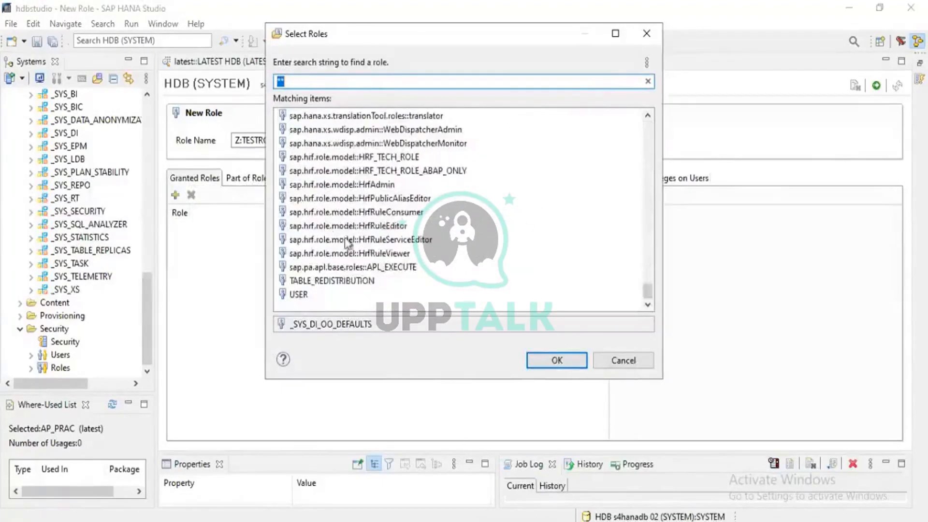
click(609, 361)
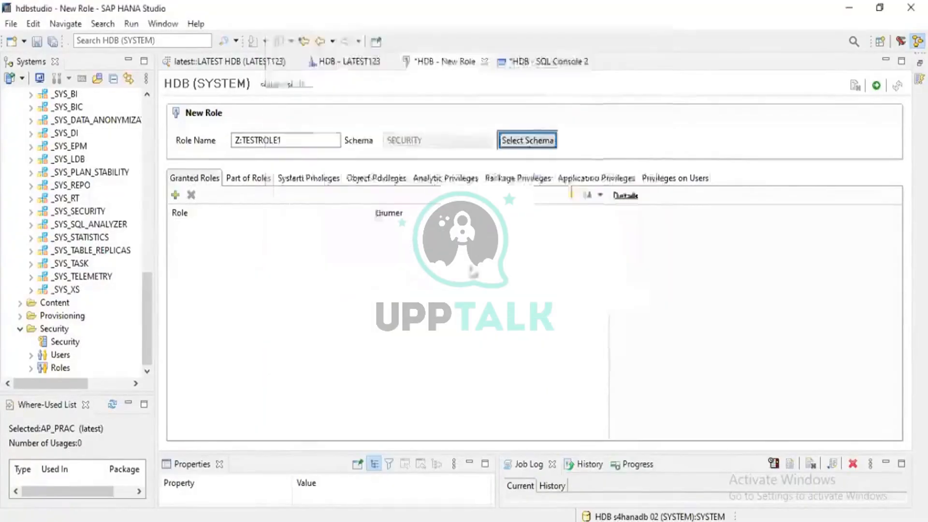
- View the parent roles, system privileges and object privileges of the new role Z:TESTROLE1
click(245, 183)
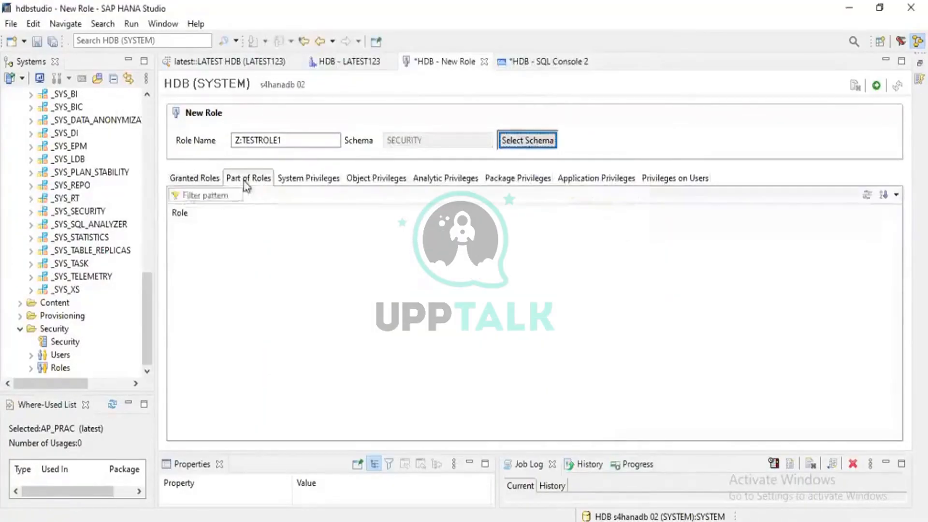
click(301, 179)
click(365, 182)
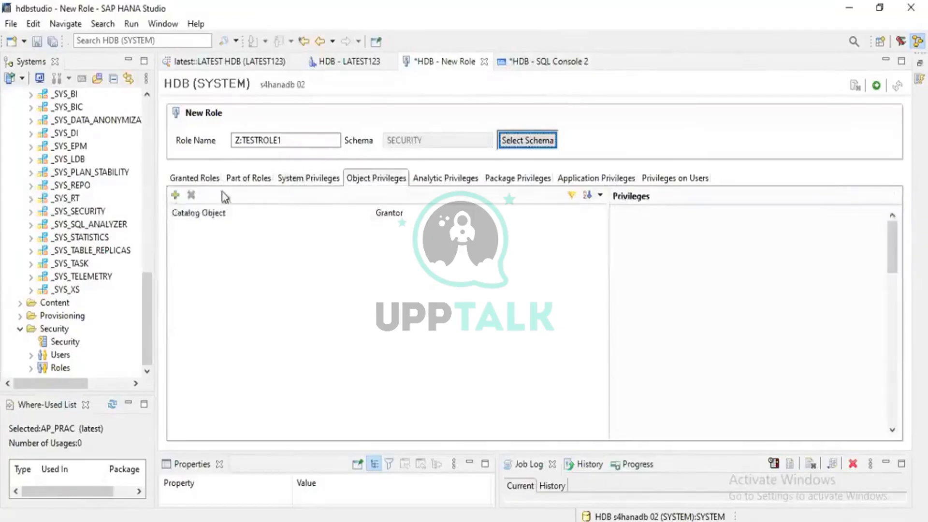
- Review the system privileges of user LATEST123 and its object privileges on _SYS_BI and _SYS_BIC
click(342, 62)
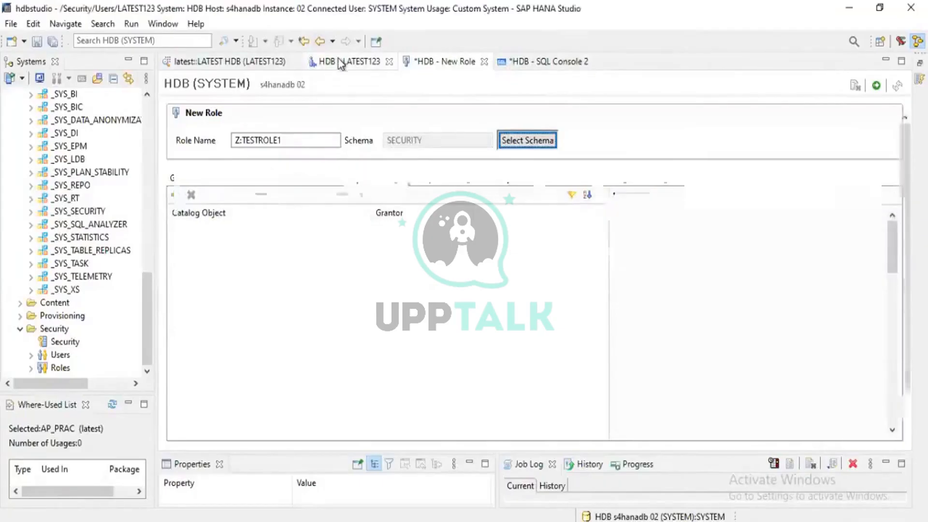
click(255, 331)
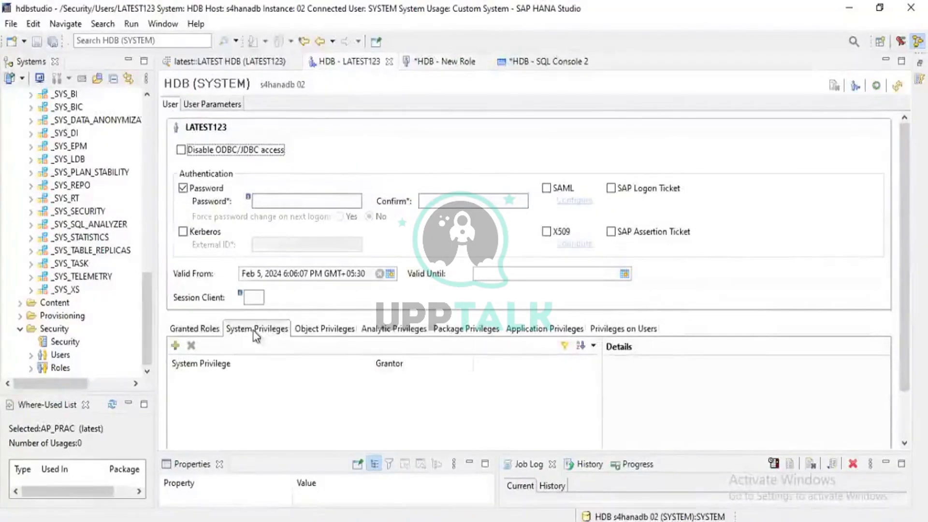
click(339, 334)
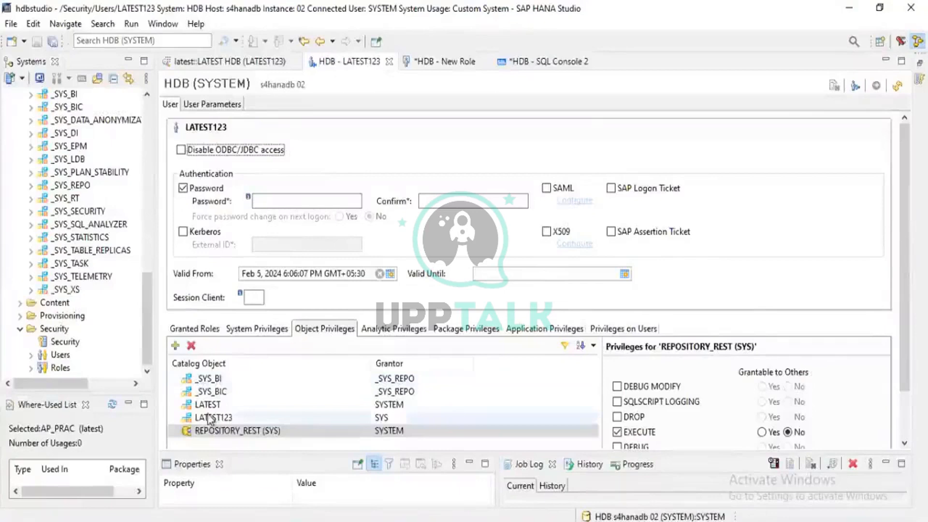
click(201, 381)
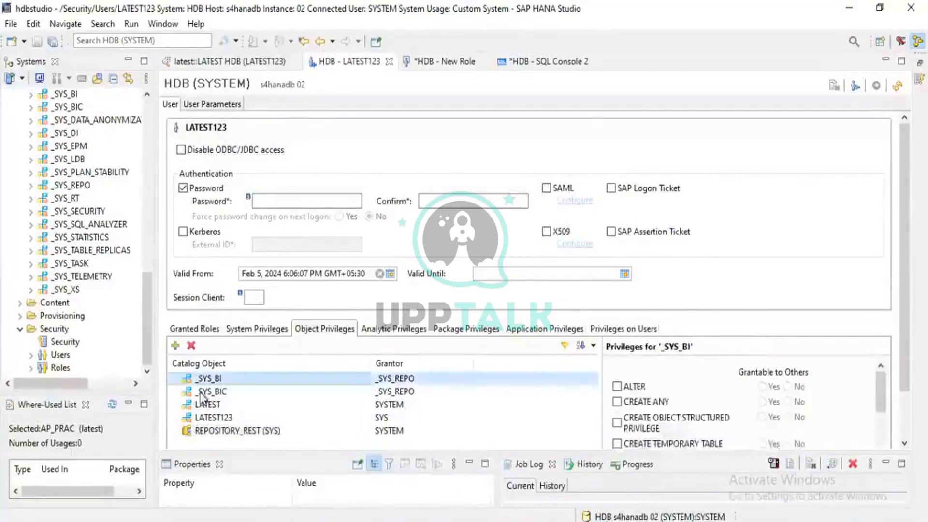
click(202, 394)
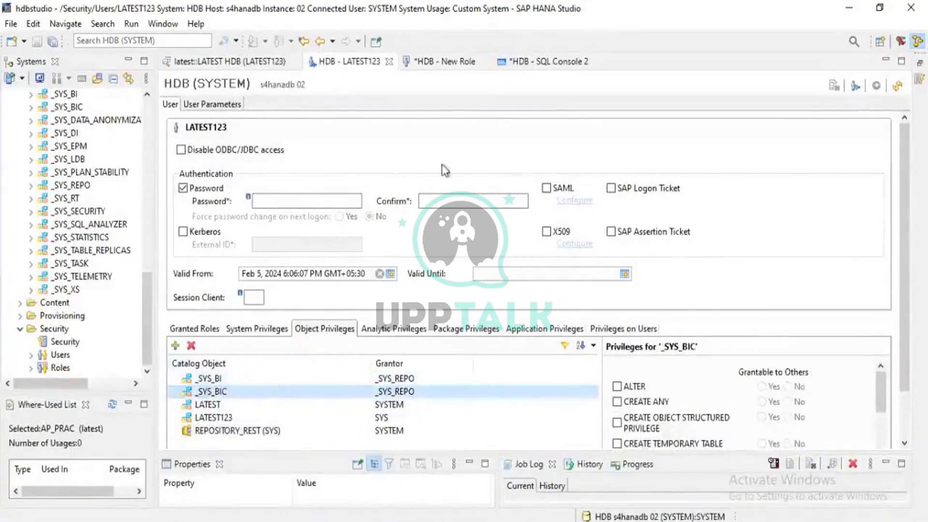
- Search the catalog objects for SYS_BI and add _SYS_BI and _SYS_BIC to the object privileges of Z:TESTROLE1
click(445, 63)
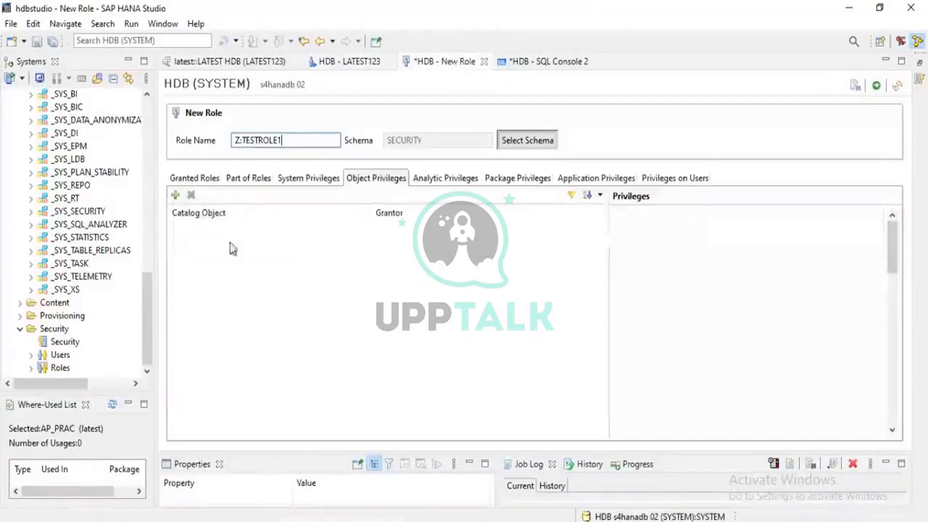
click(175, 195)
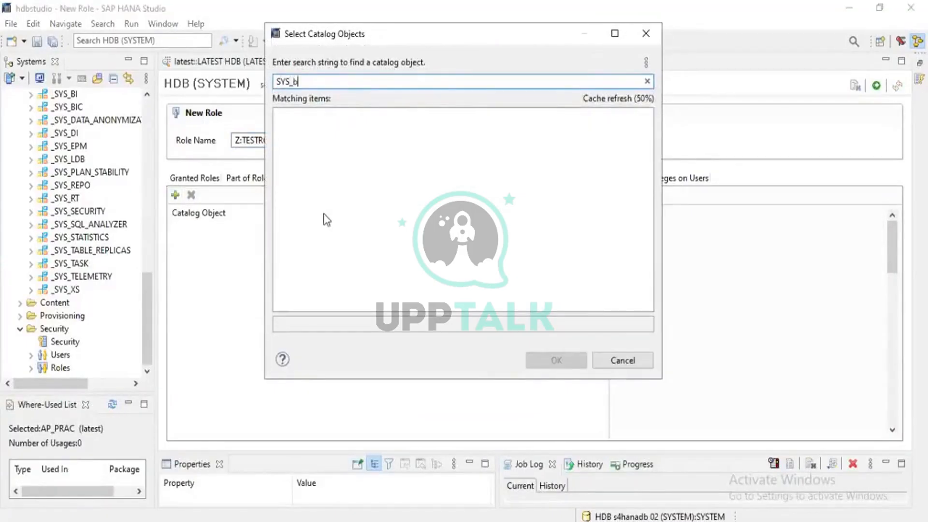
text(SYS_BI)
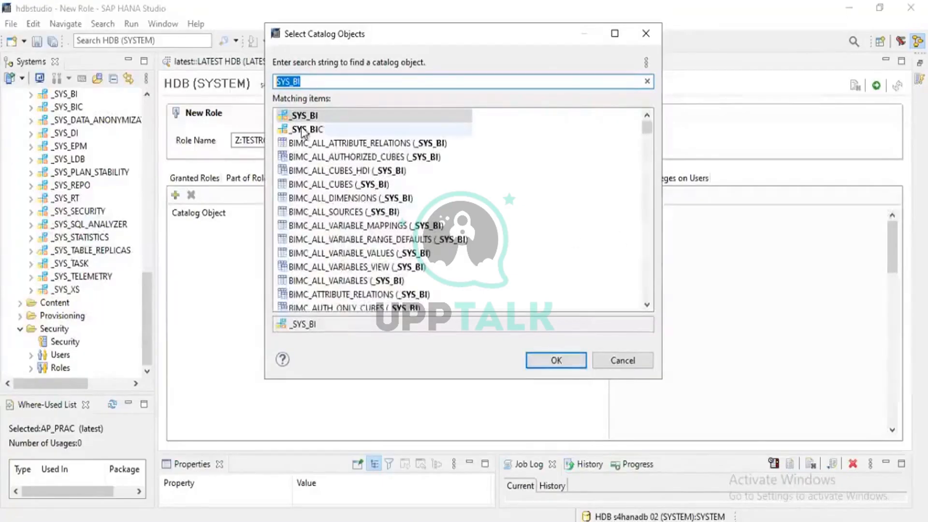
click(302, 118)
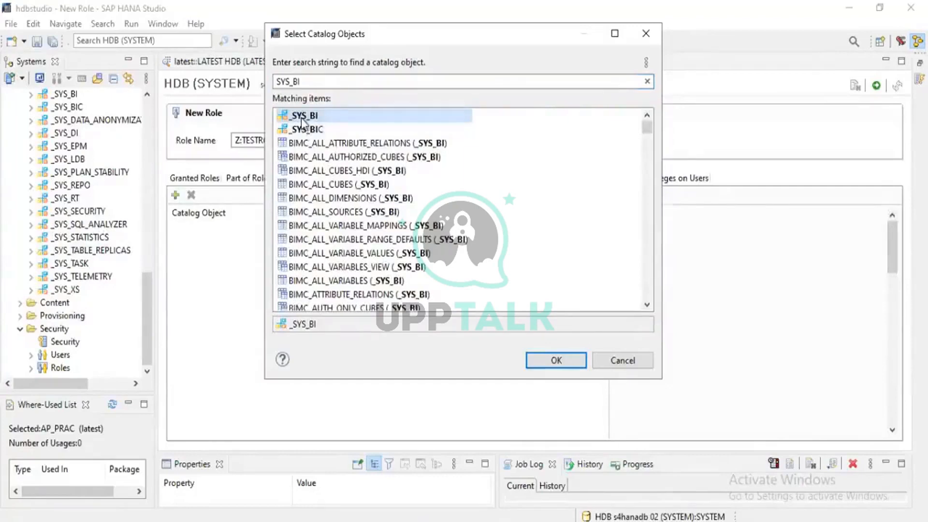
ctrl+click(305, 129)
click(556, 361)
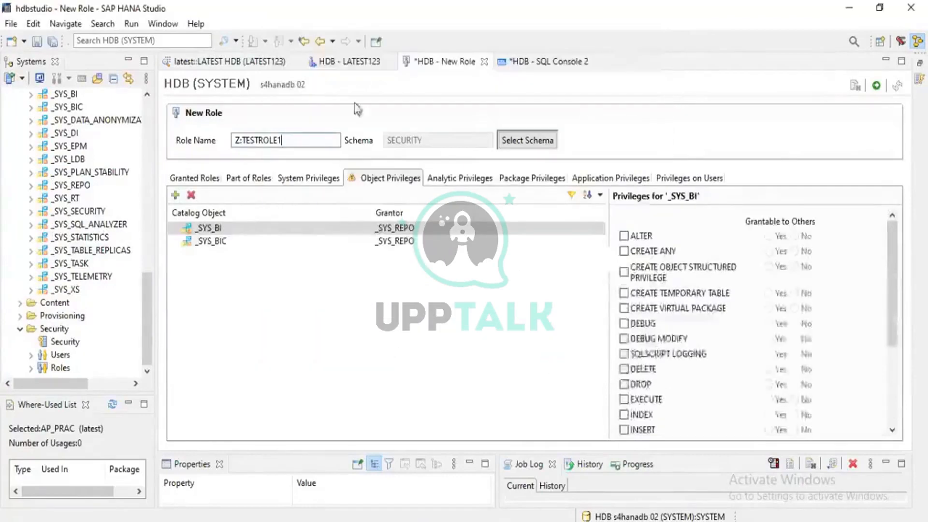
- Review the object privileges of user LATEST123 on LATEST, LATEST123 and REPOSITORY_REST (SYS)
click(352, 63)
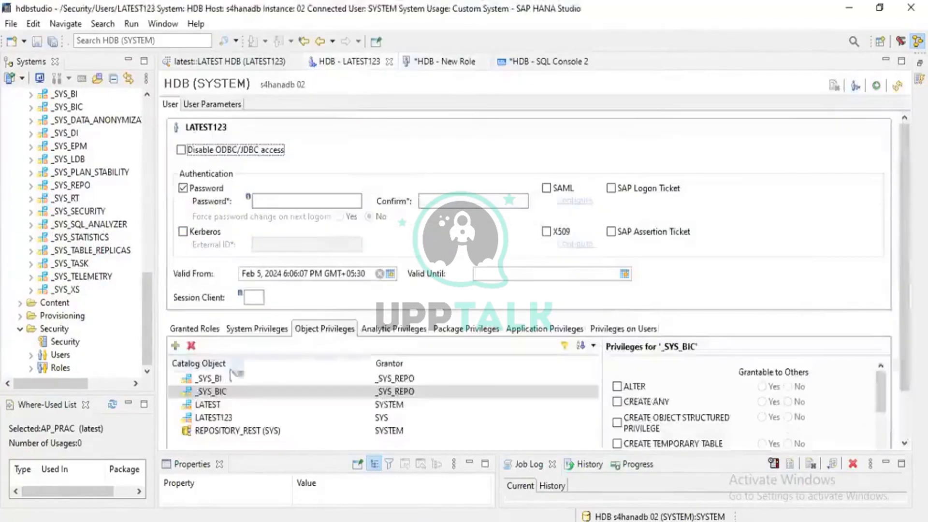
click(214, 406)
click(216, 418)
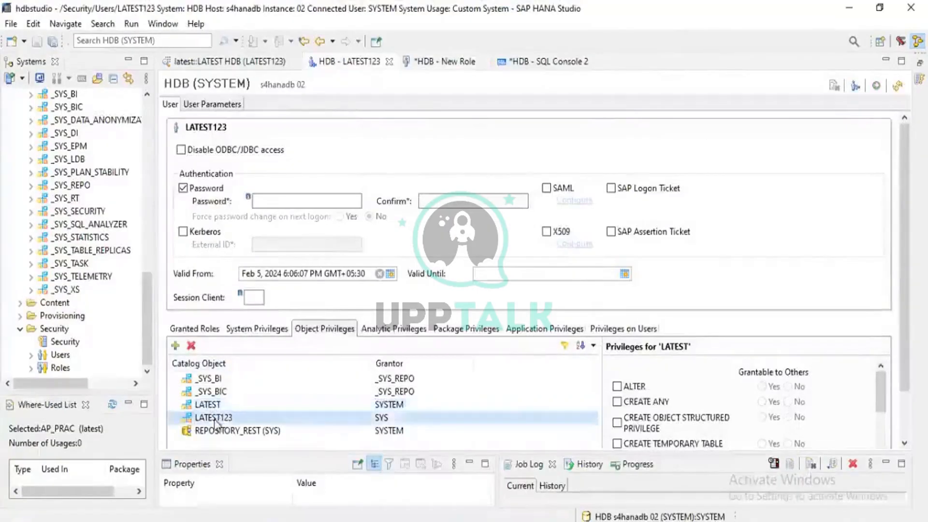
click(216, 432)
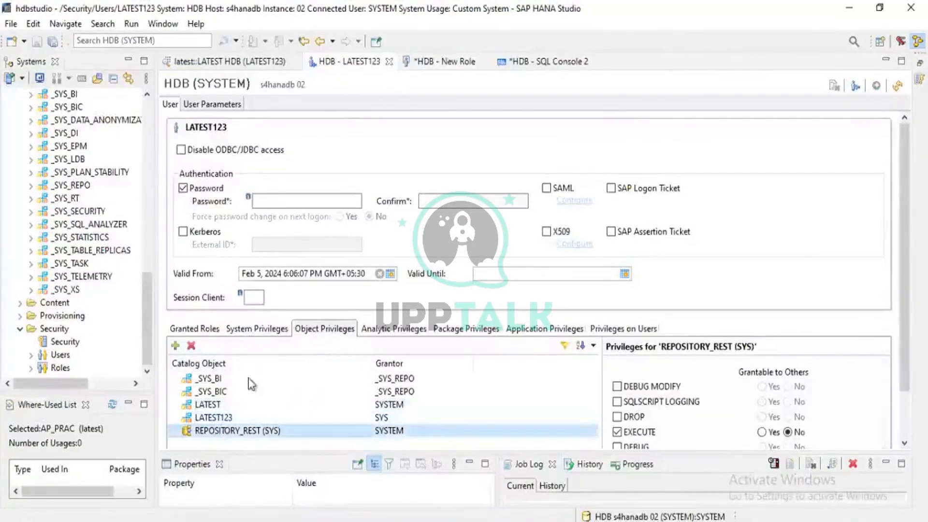
- Grant the EXECUTE and SELECT privileges on both _SYS_BI and _SYS_BIC in the new role Z:TESTROLE1
click(416, 62)
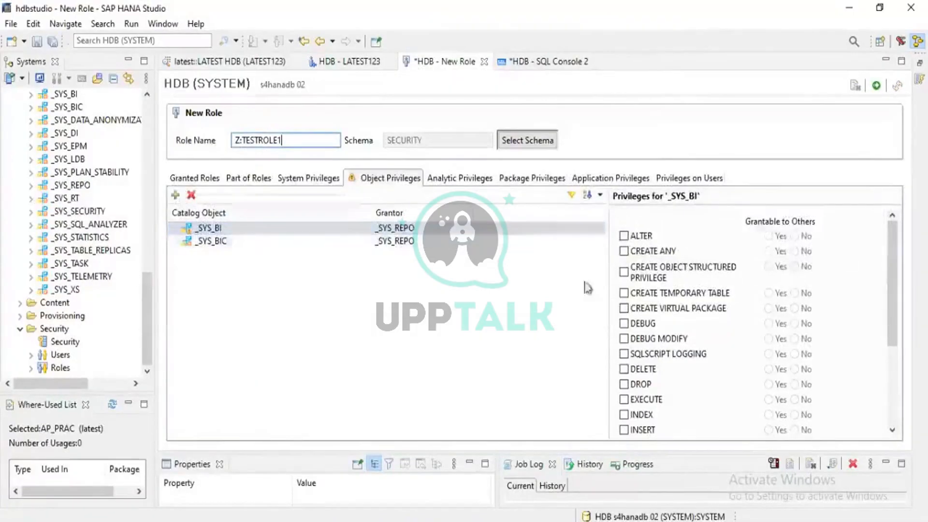
scroll(637, 382, down, 1)
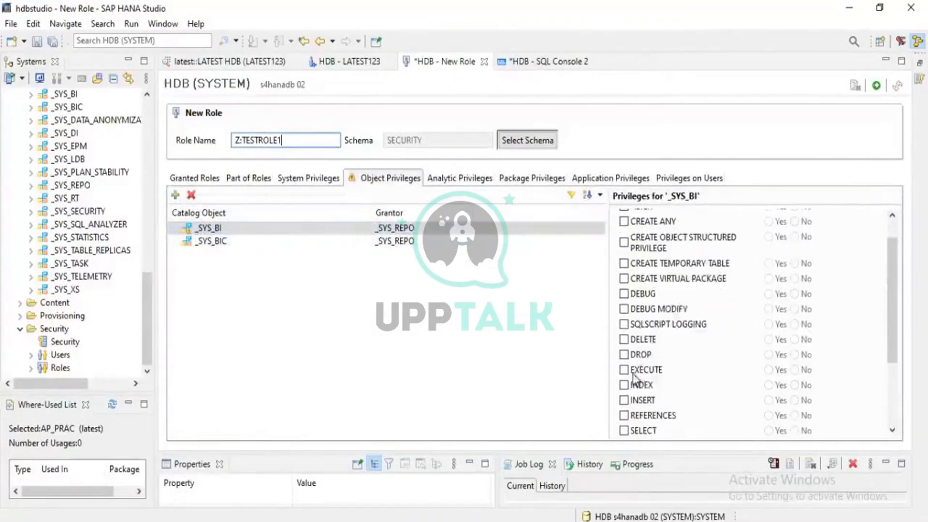
click(625, 370)
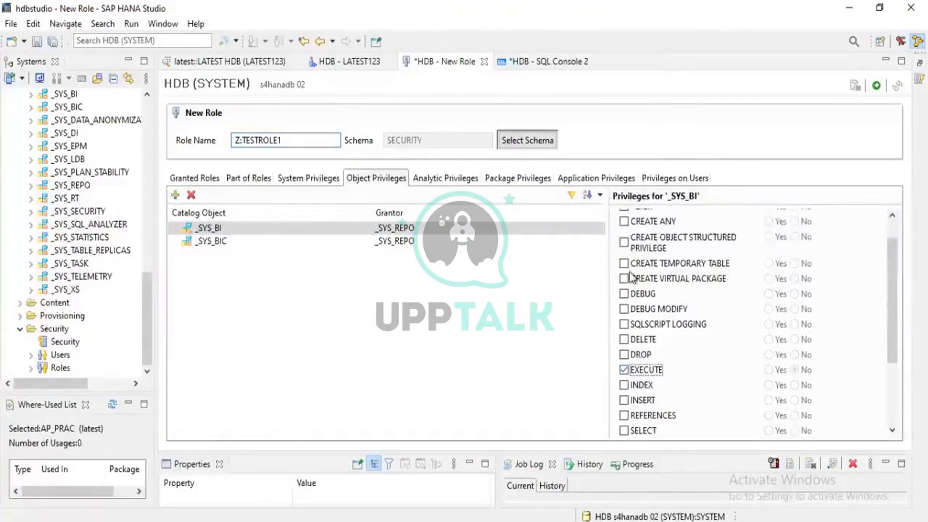
scroll(630, 277, up, 1)
scroll(631, 273, down, 3)
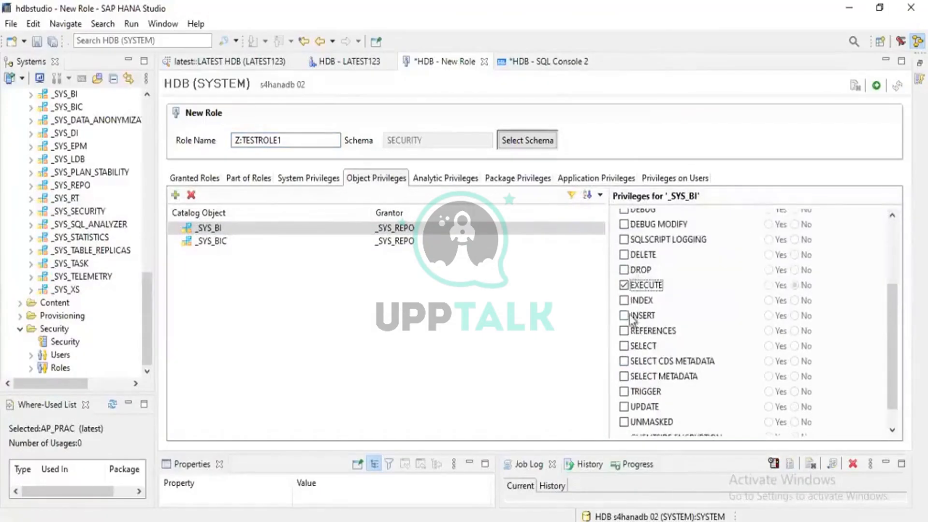
click(624, 346)
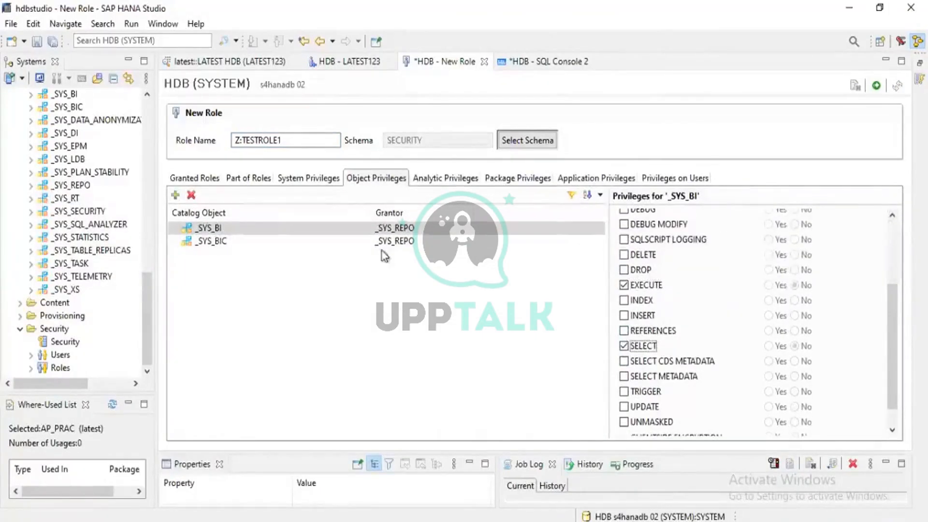
click(253, 241)
click(624, 346)
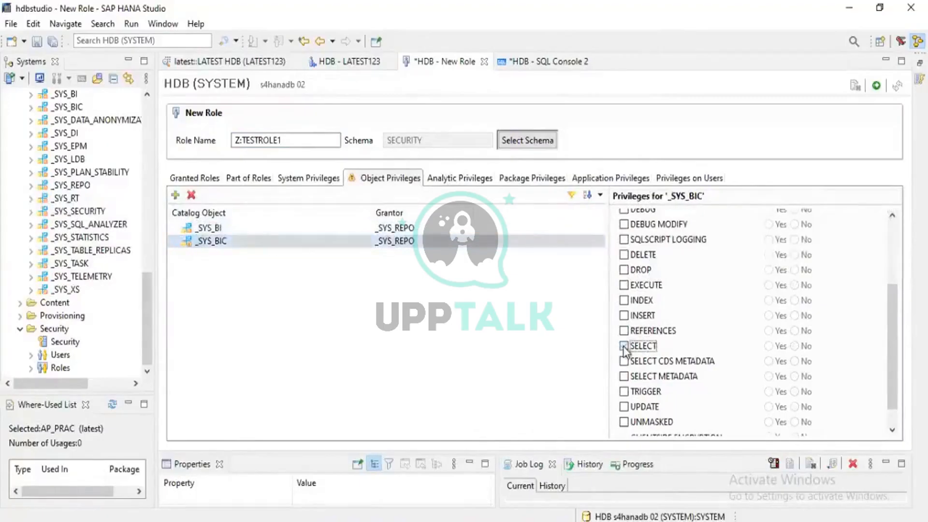
click(624, 285)
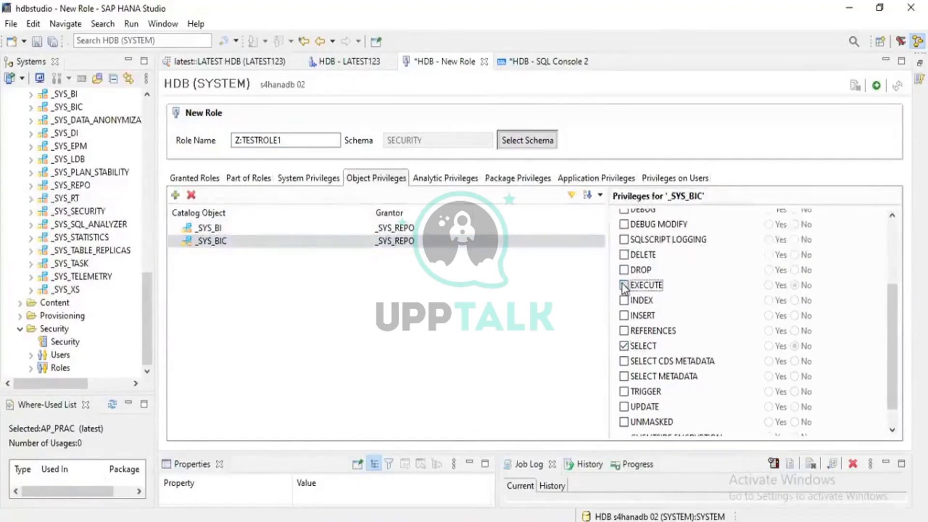
- Add the catalog object REPOSITORY_REST (SYS) to the role's object privileges and grant EXECUTE on it
click(175, 194)
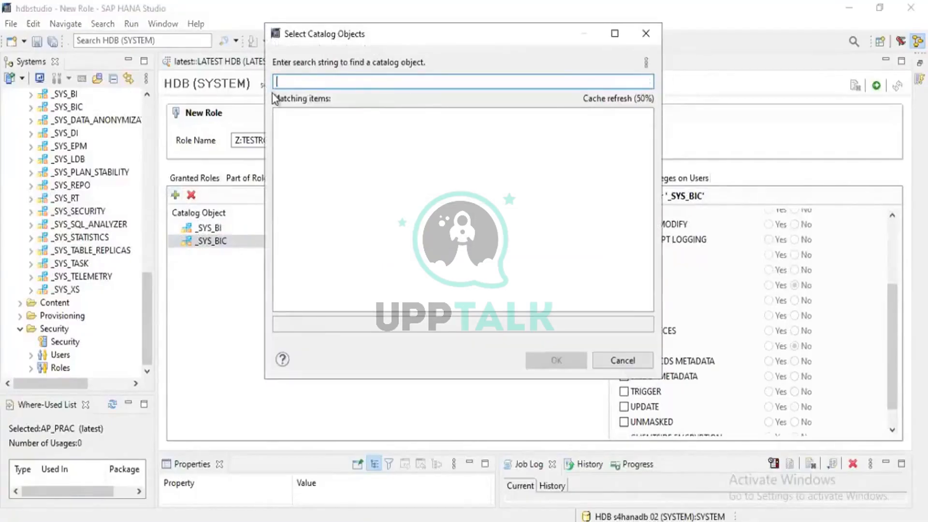
text(REPOSITORY_REST)
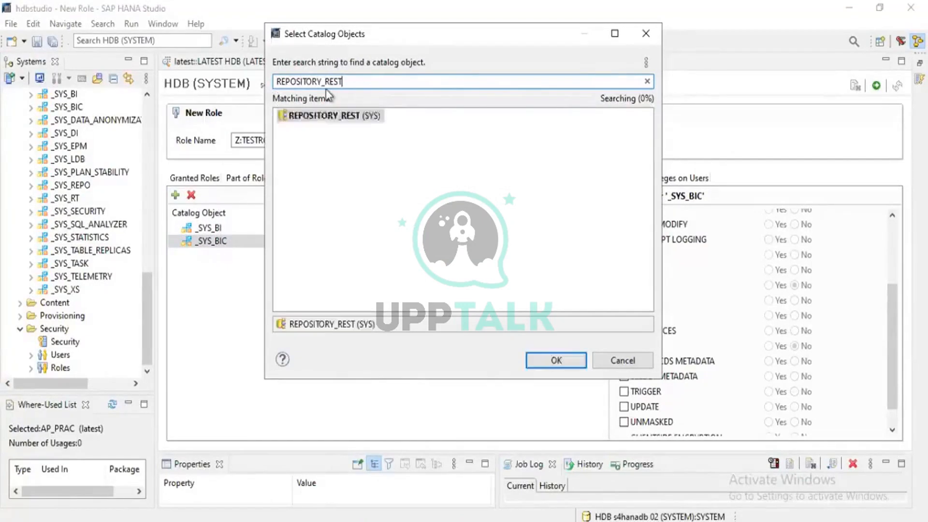
click(554, 360)
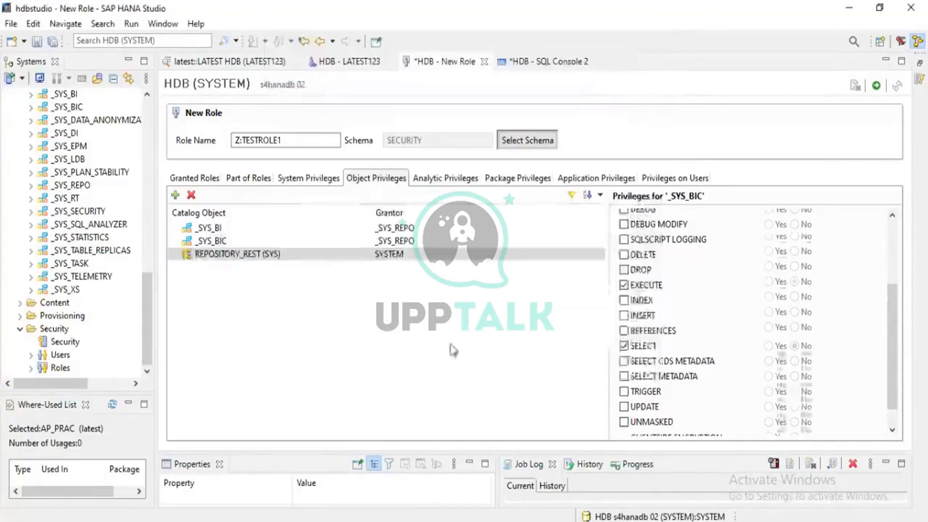
click(624, 282)
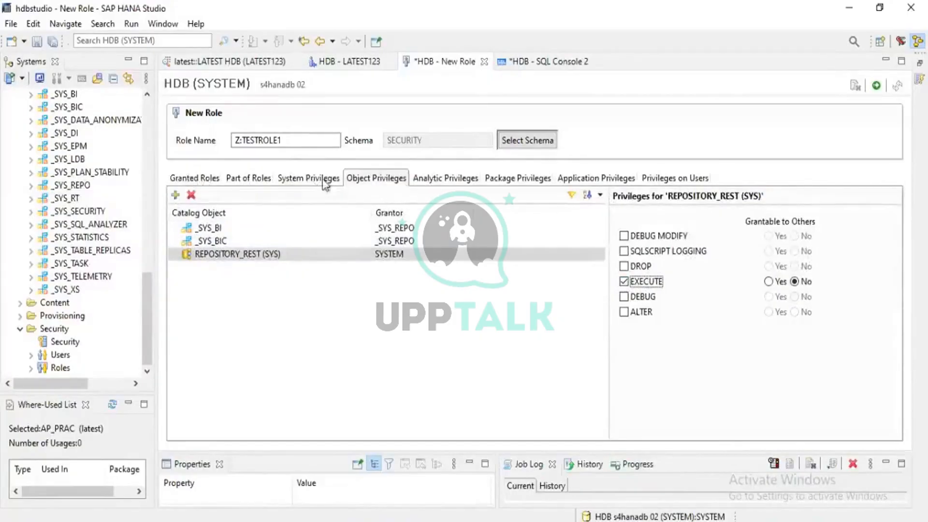
- Add the LATEST schema to the role's object privileges and grant EXECUTE and SELECT on it
click(177, 196)
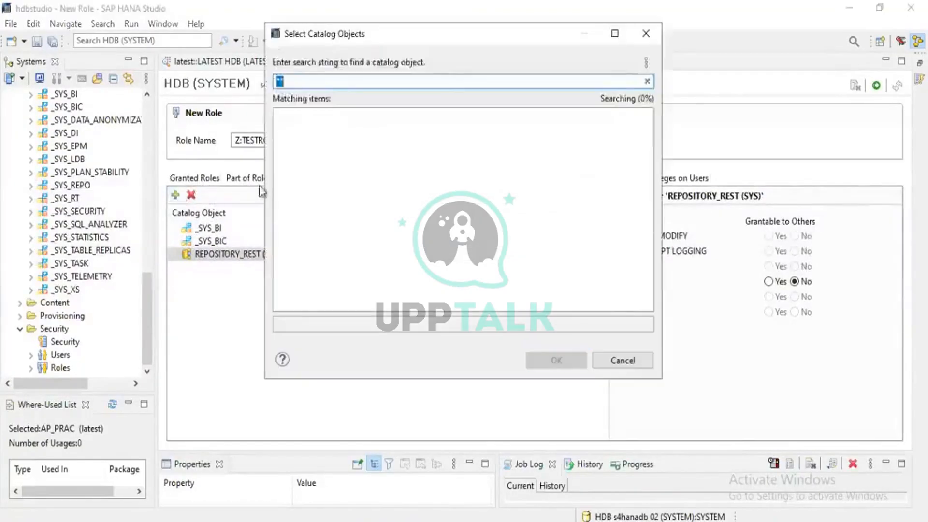
text(LATEST)
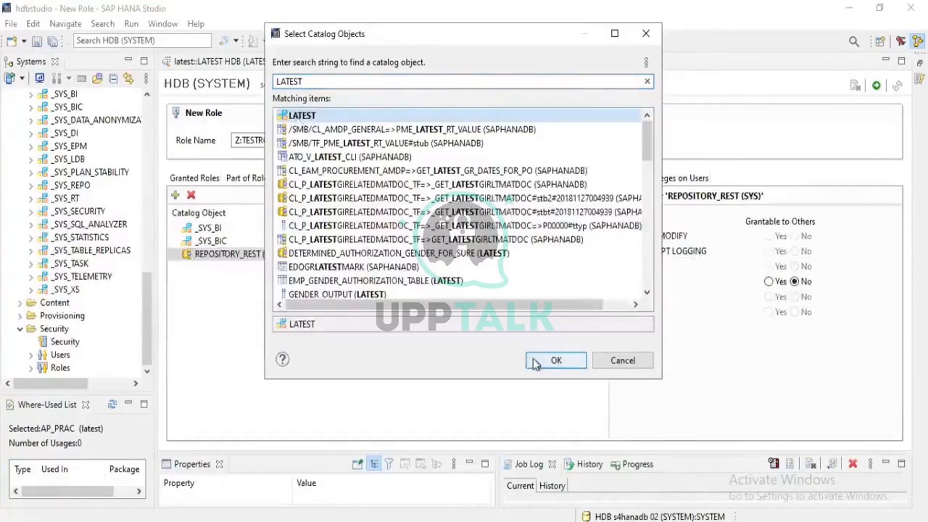
click(556, 360)
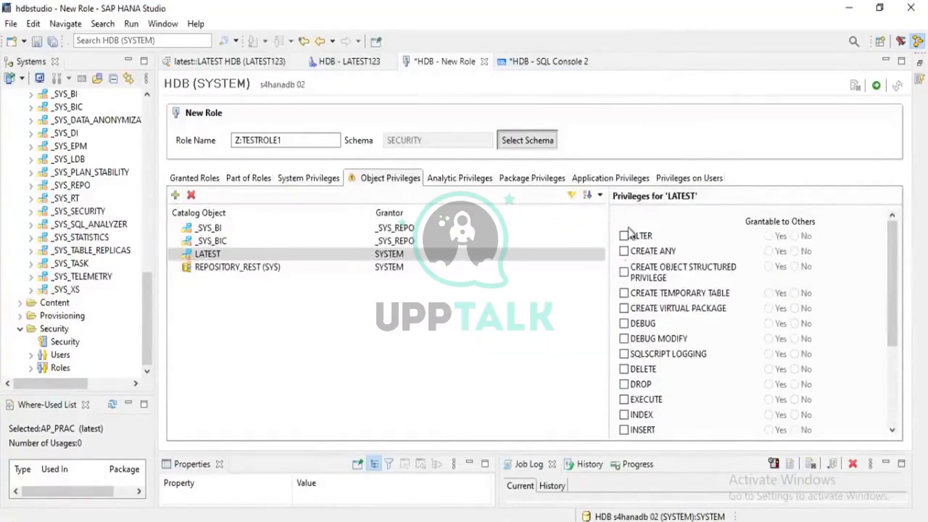
click(624, 400)
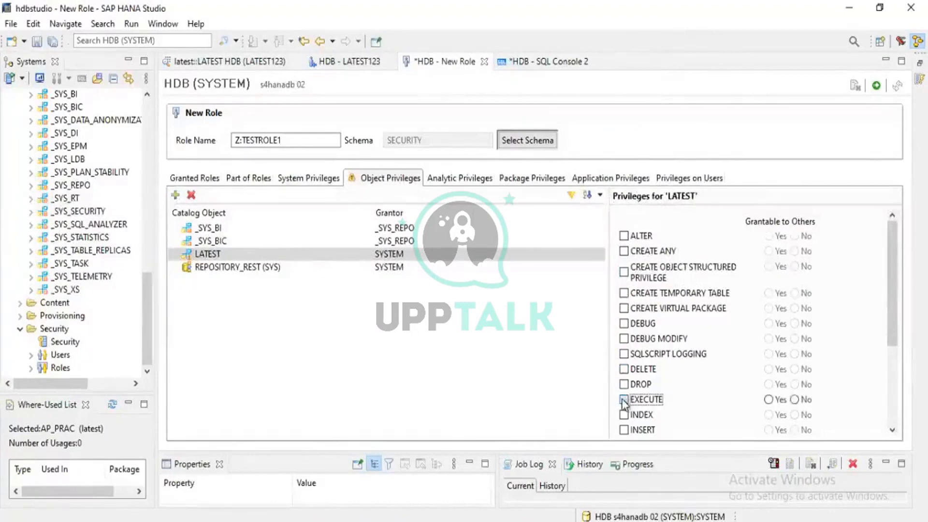
scroll(626, 372, down, 2)
click(624, 372)
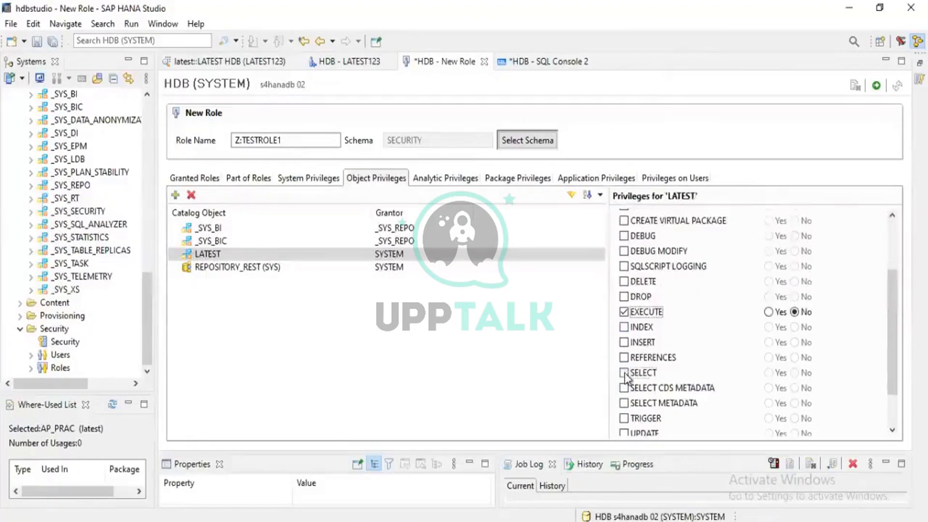
- Add the LATEST123 schema to the role's object privileges and grant EXECUTE and SELECT on it
click(175, 195)
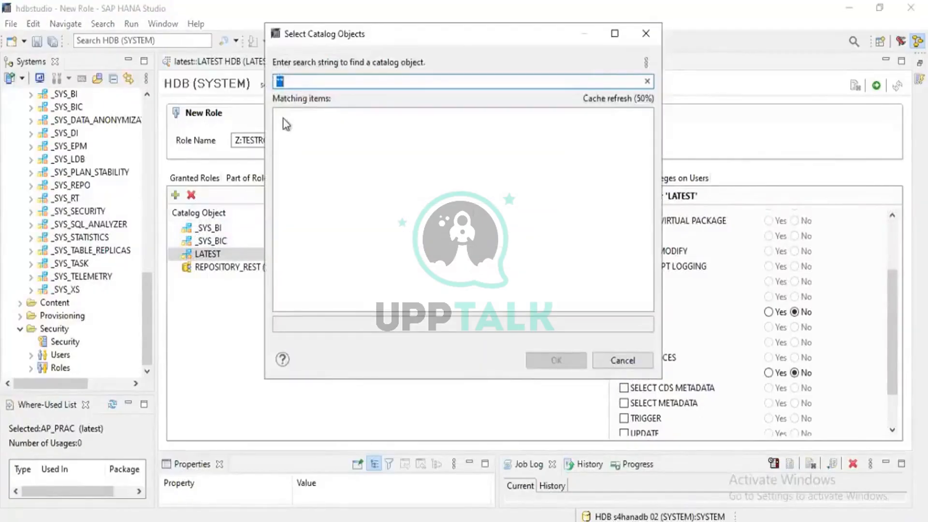
text(LATEST123)
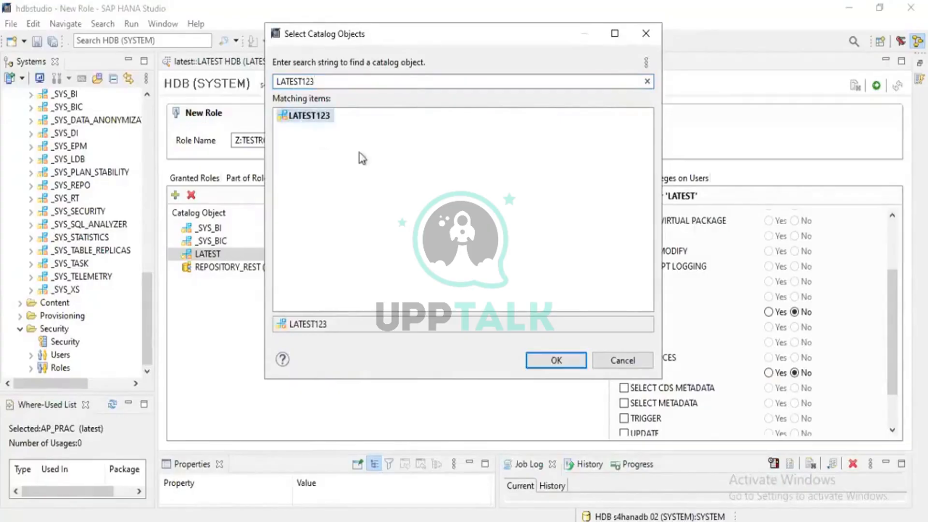
click(556, 361)
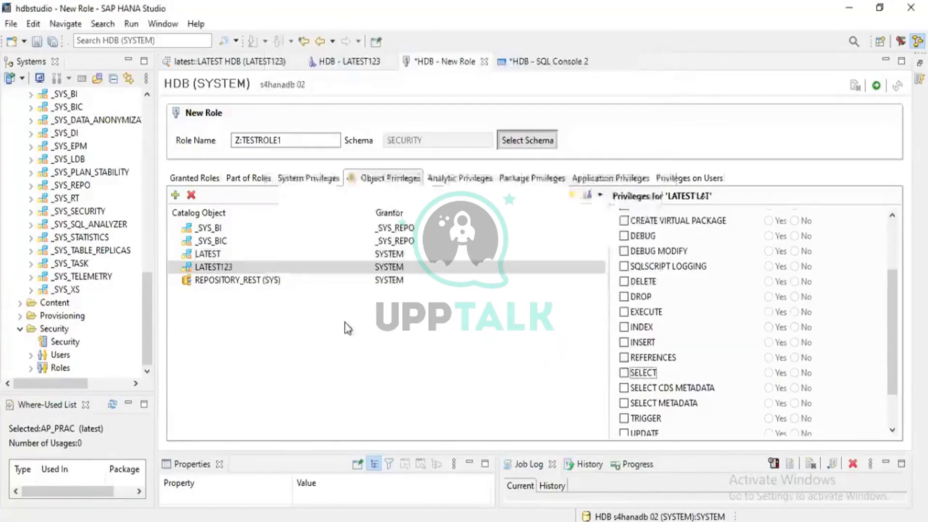
click(624, 313)
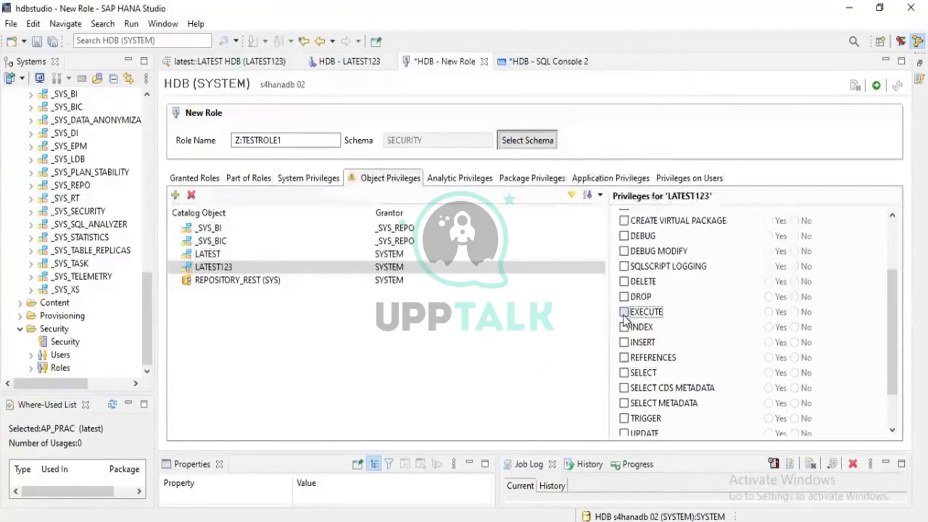
click(624, 375)
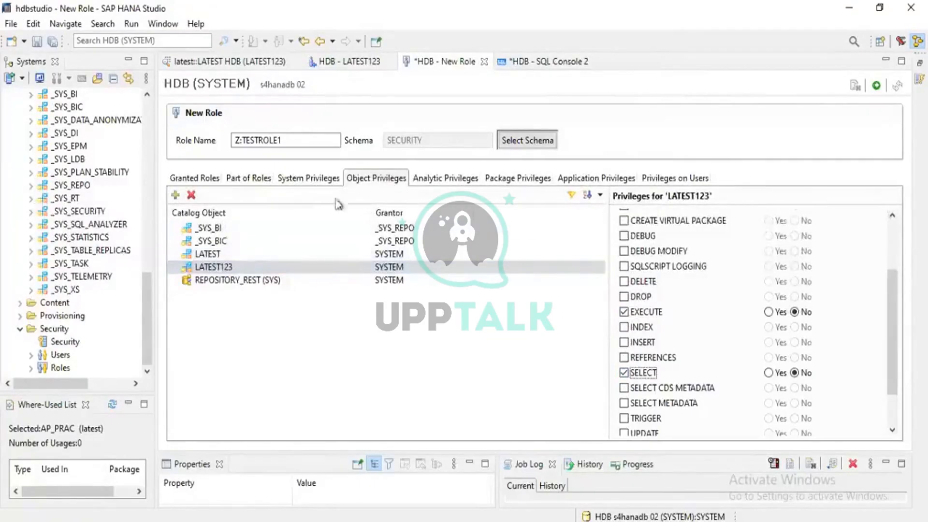
- View the analytic privileges of the new role and those assigned to user LATEST123
click(449, 182)
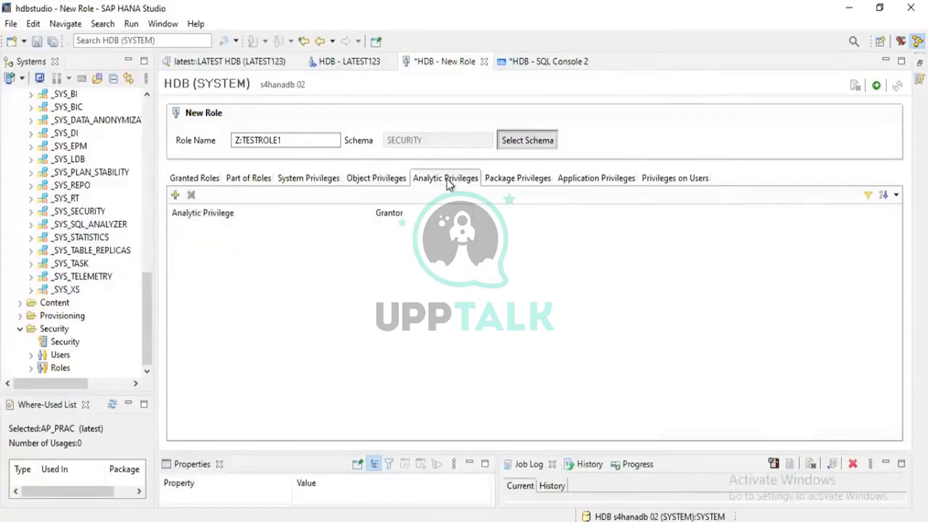
click(343, 66)
click(393, 329)
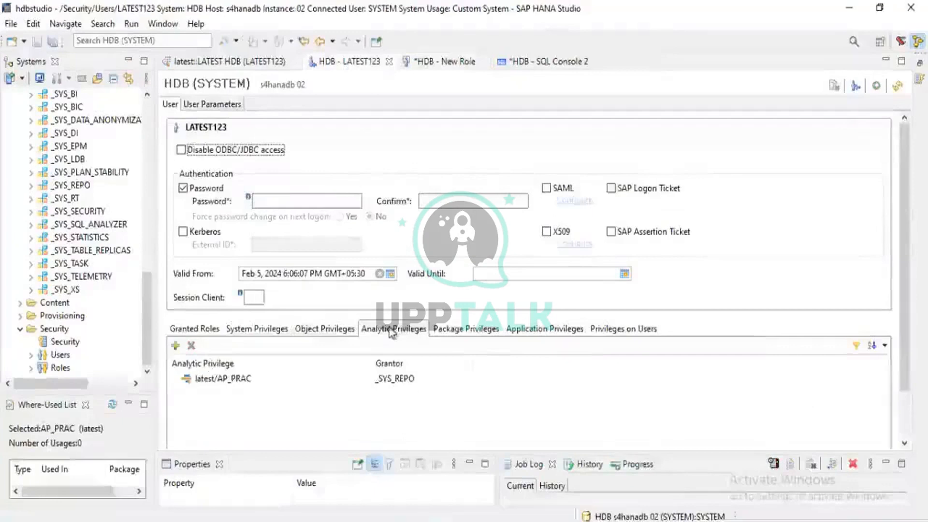
- Add the analytic privilege latest/AP_PRAC to the role Z:TESTROLE1
click(426, 61)
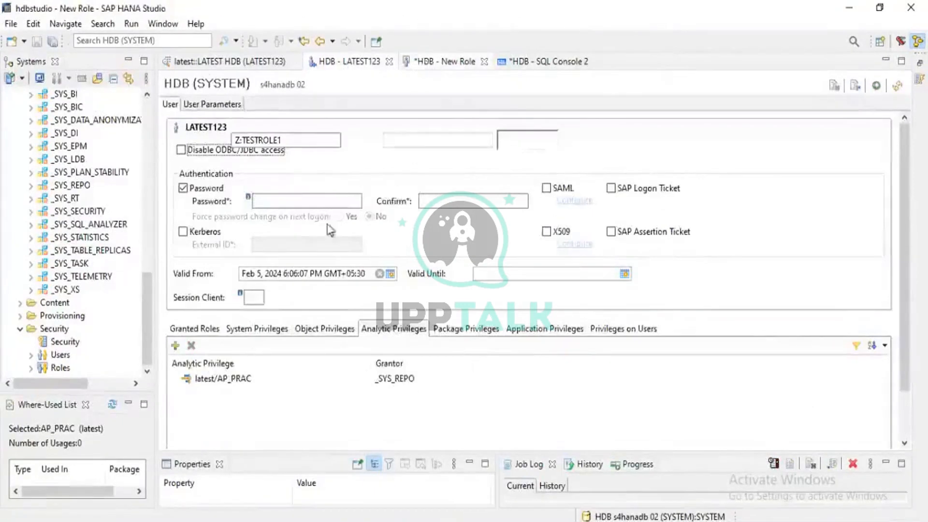
click(175, 195)
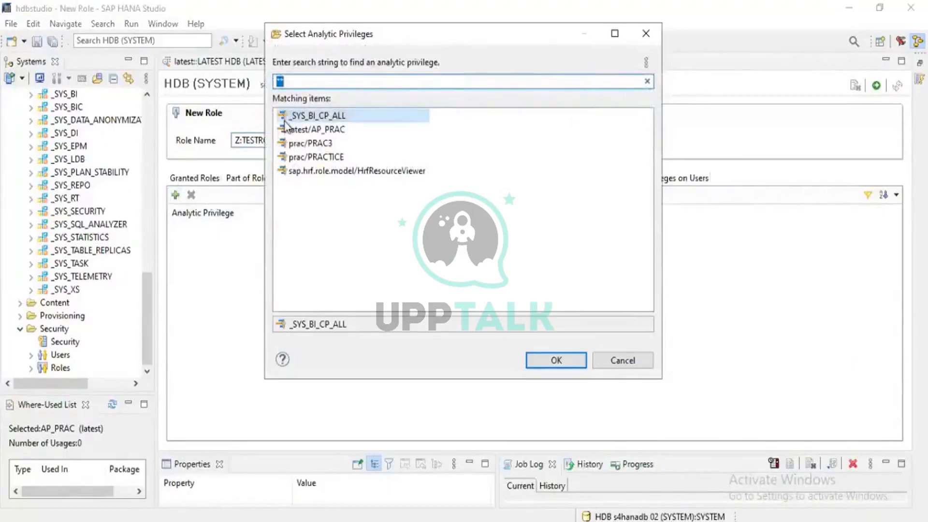
click(308, 132)
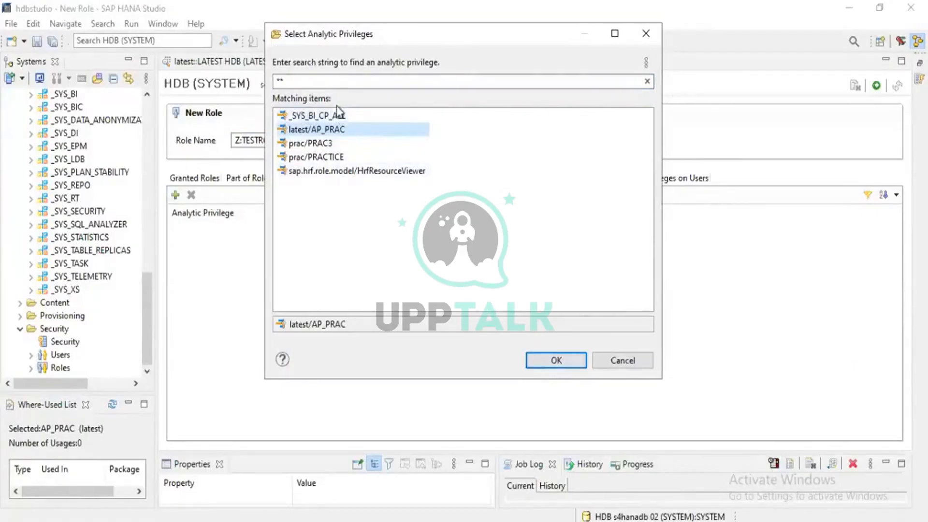
click(311, 116)
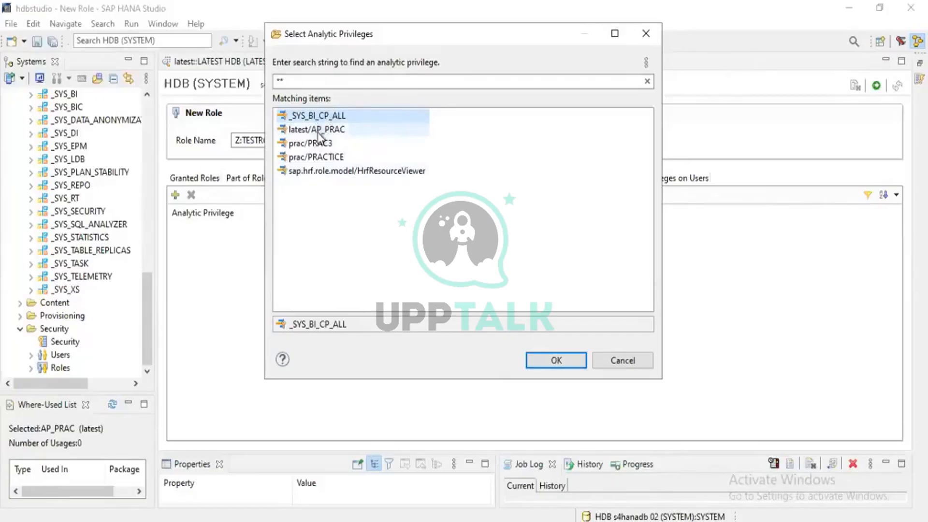
click(321, 131)
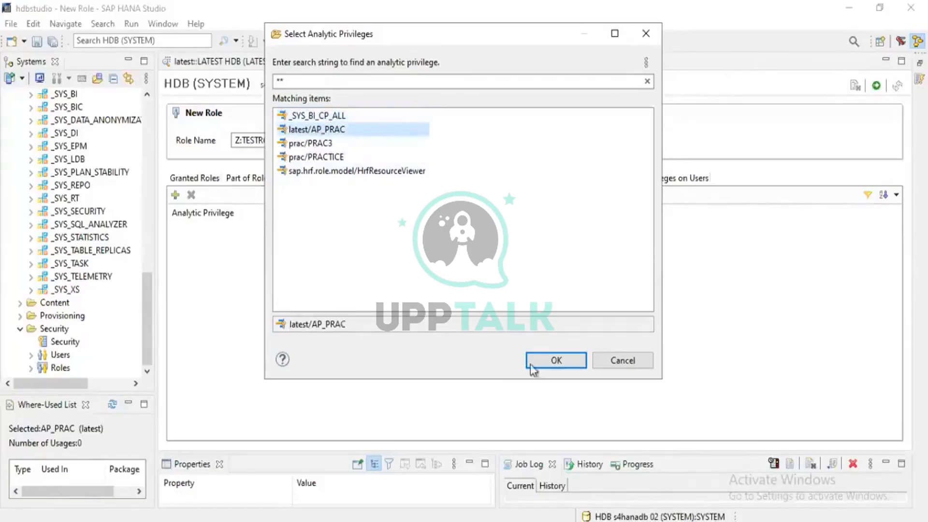
click(552, 358)
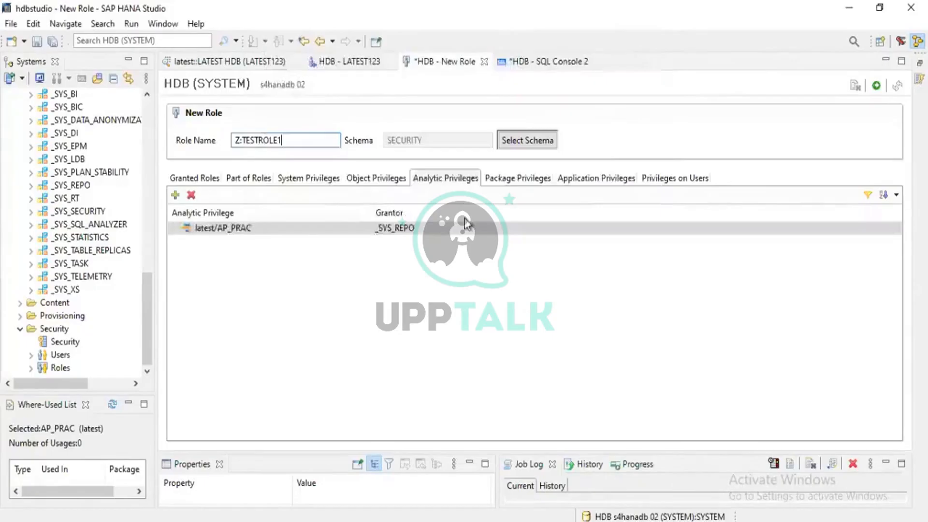
- Try to add a repository package matching LATEST to the role's package privileges
click(504, 179)
click(440, 182)
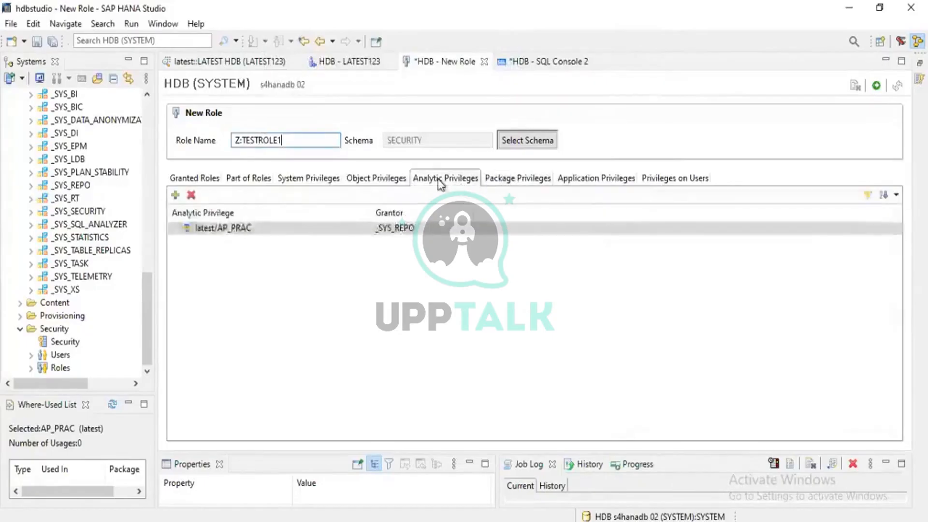
click(525, 182)
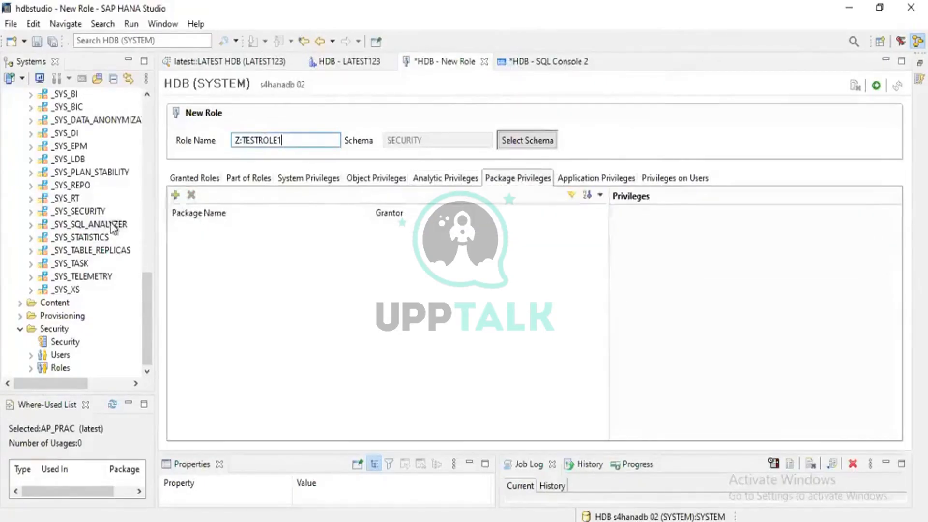
click(175, 195)
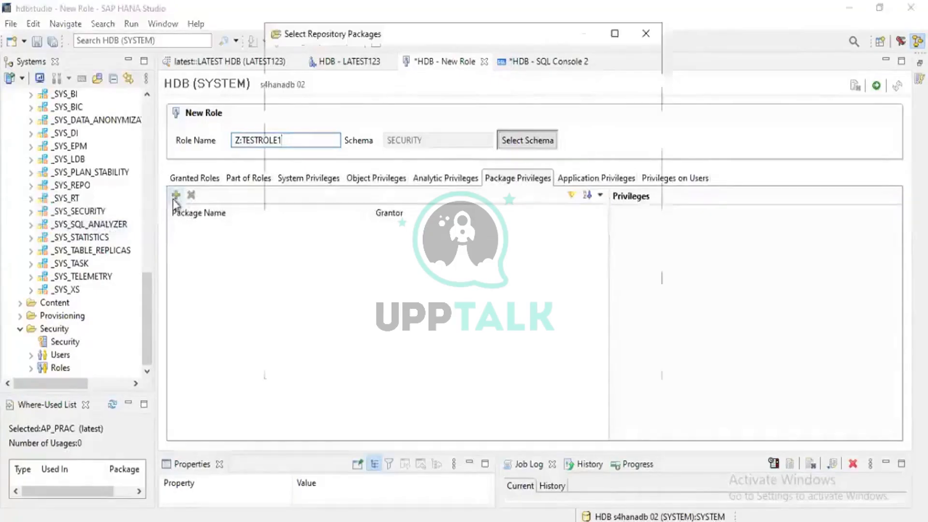
text(L)
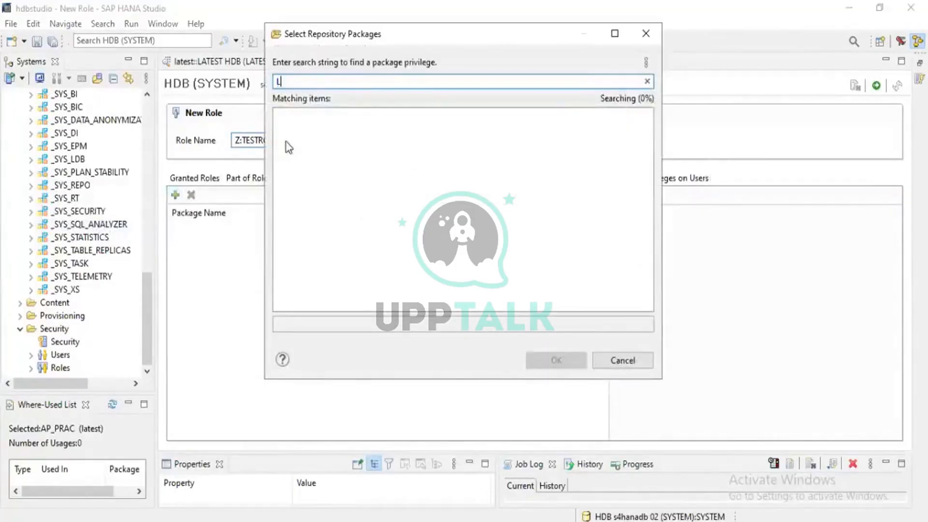
text(ATEST)
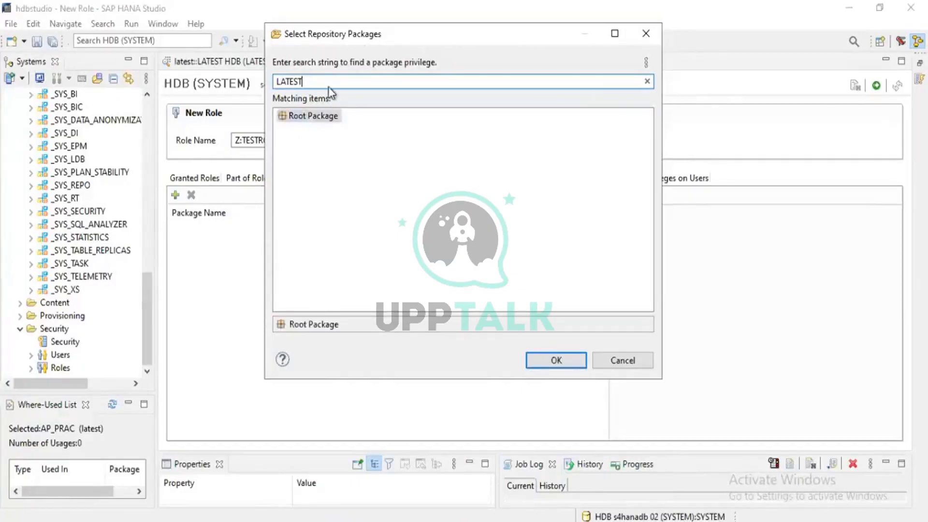
key(BackSpace)
key(BackSpace)
key(BackSpace)
key(BackSpace)
key(BackSpace)
key(BackSpace)
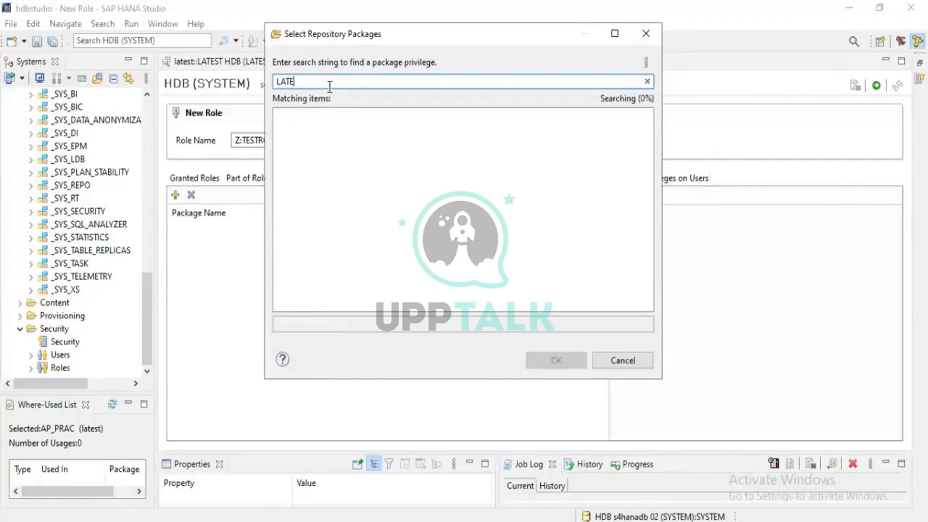
text(l)
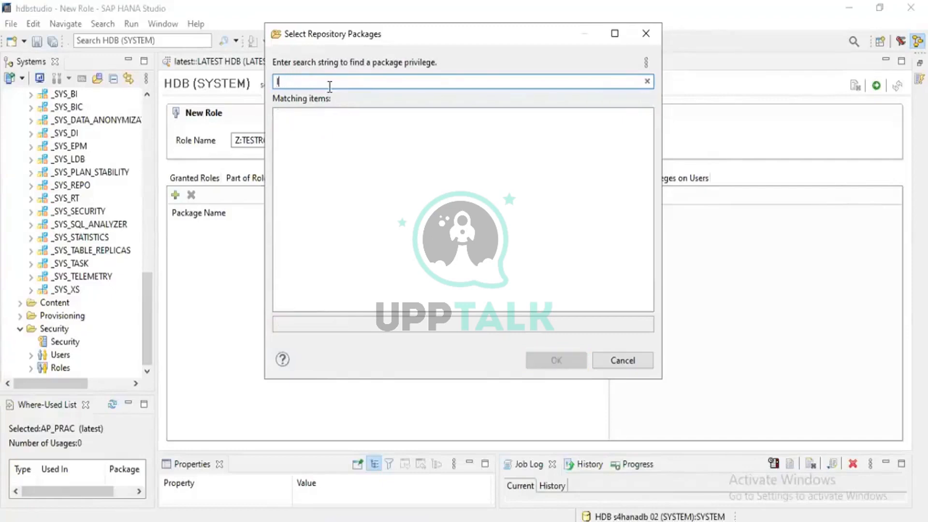
text(atest)
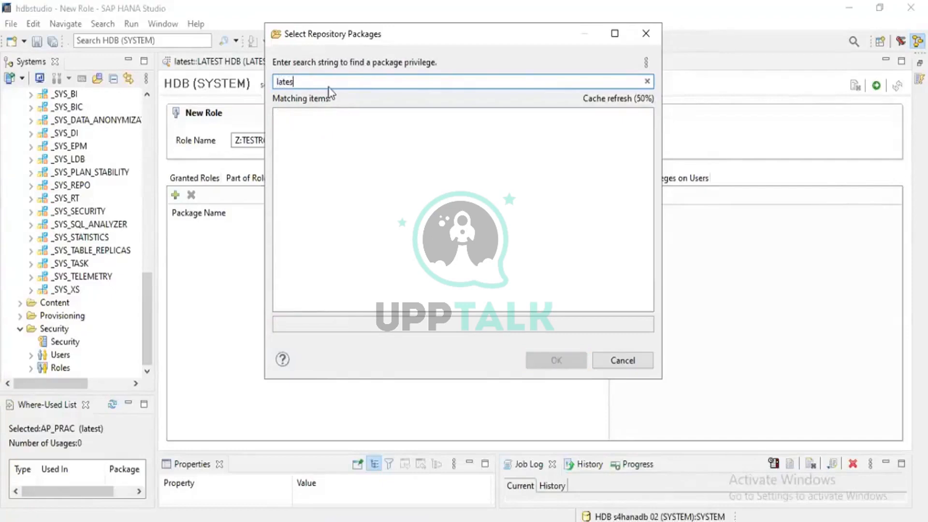
key(BackSpace)
key(BackSpace)
key(BackSpace)
key(BackSpace)
key(BackSpace)
text(LATEST)
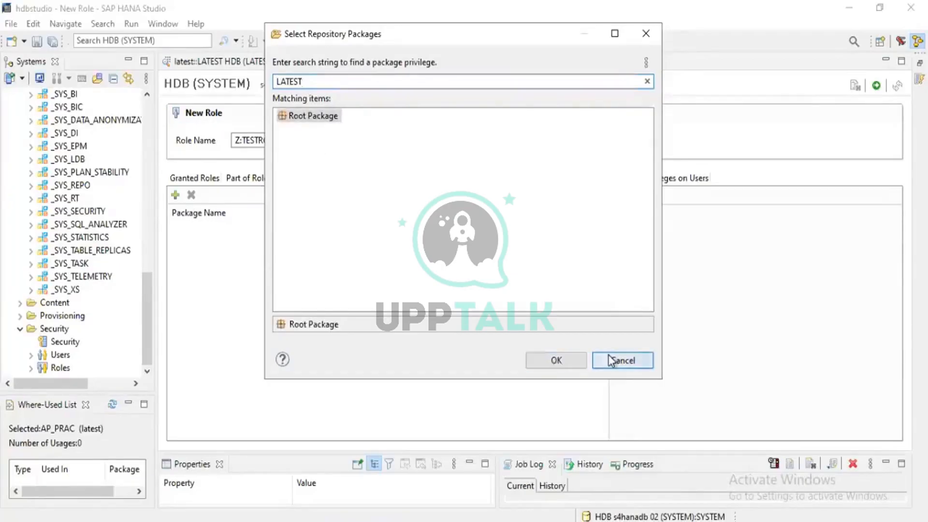
click(622, 360)
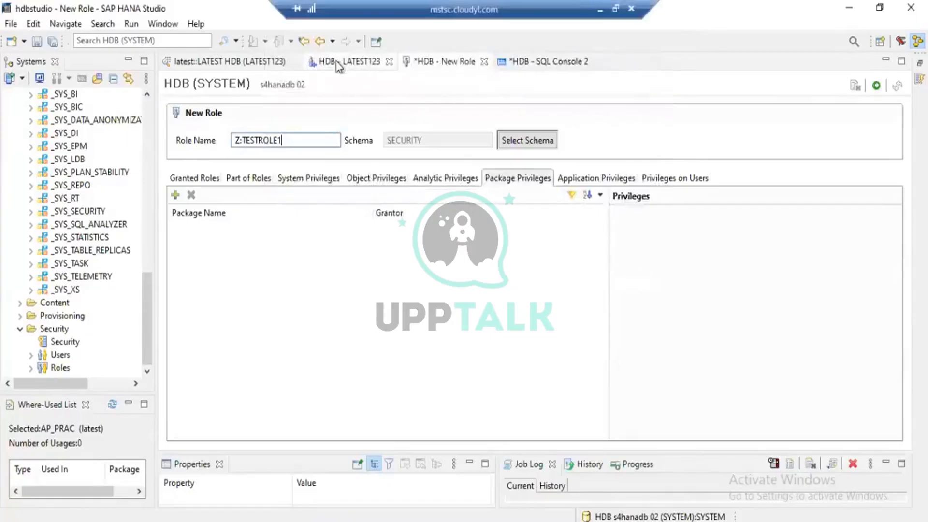
- Check the package privileges of user LATEST123 and search the repository packages for PRAC
click(335, 60)
click(467, 329)
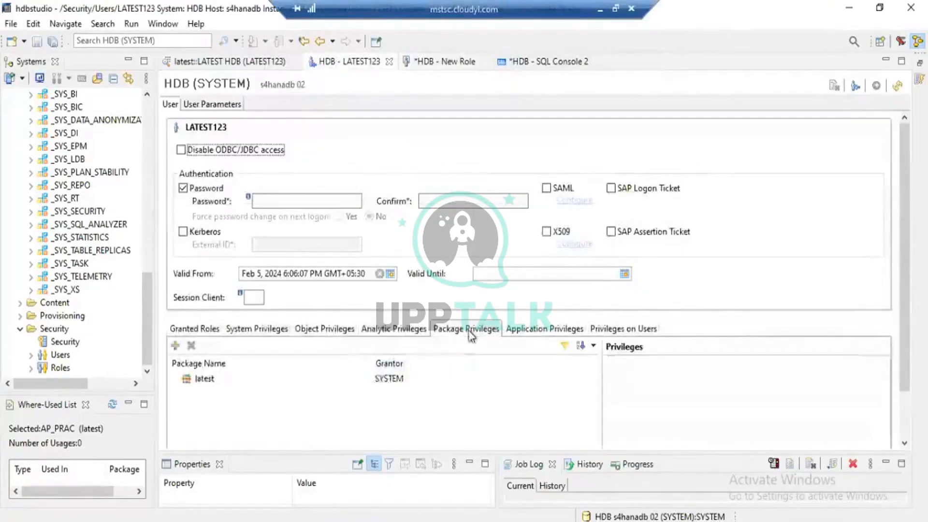
click(175, 346)
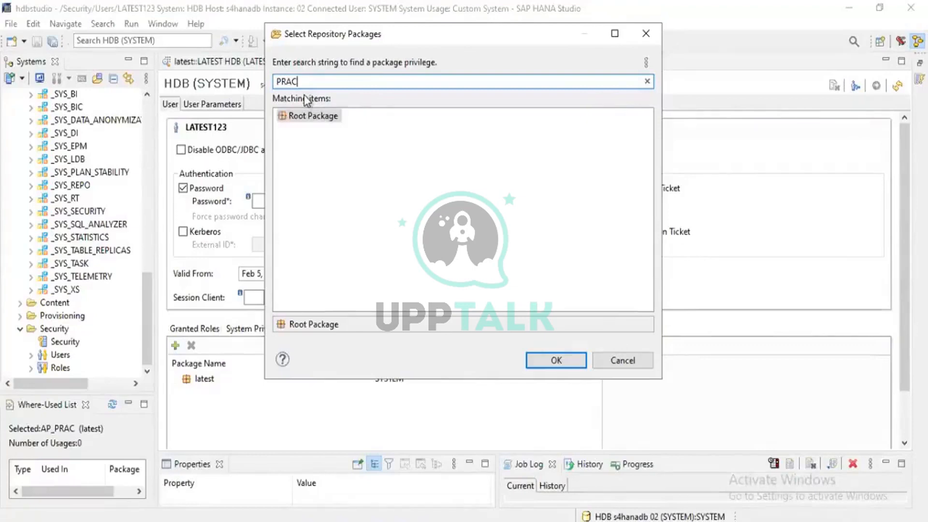
key(BackSpace)
key(BackSpace)
key(BackSpace)
key(BackSpace)
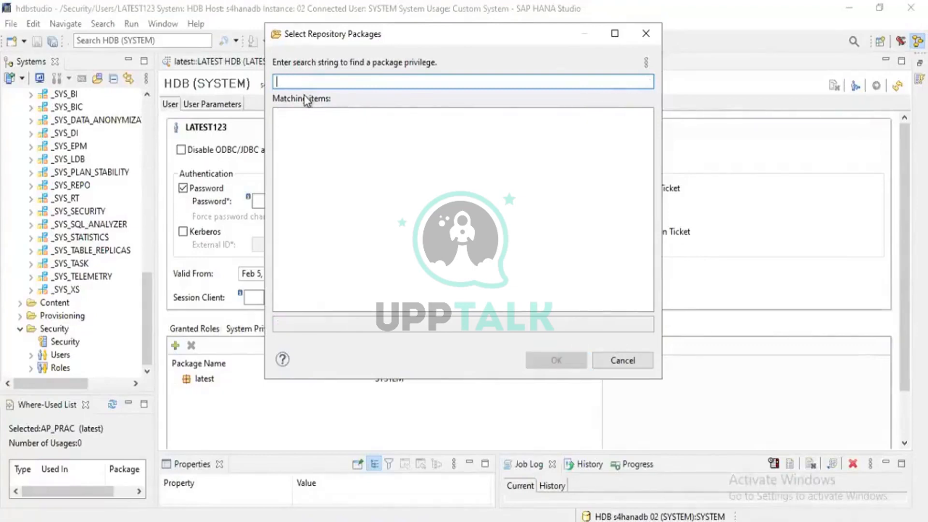
click(623, 361)
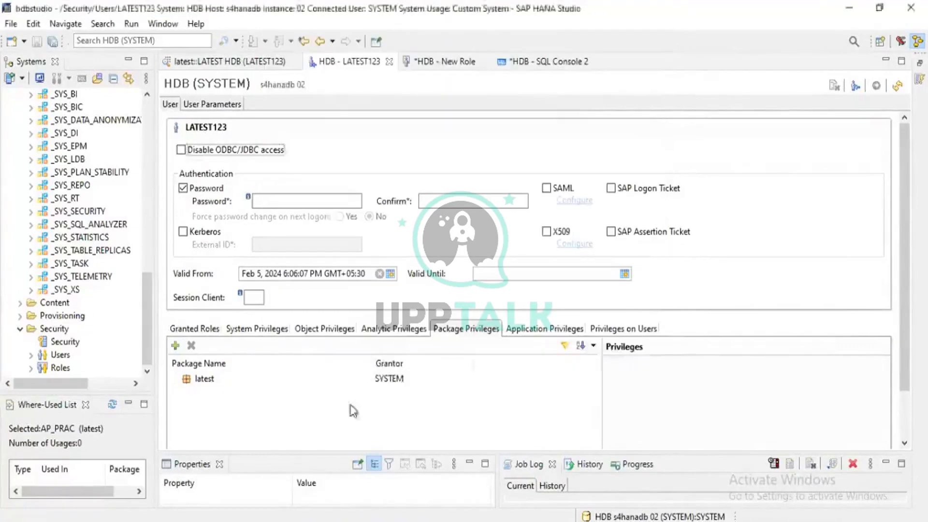
- Add Root Package to the package privileges of role Z:TESTROLE1 and grant REPO.READ on it
click(438, 61)
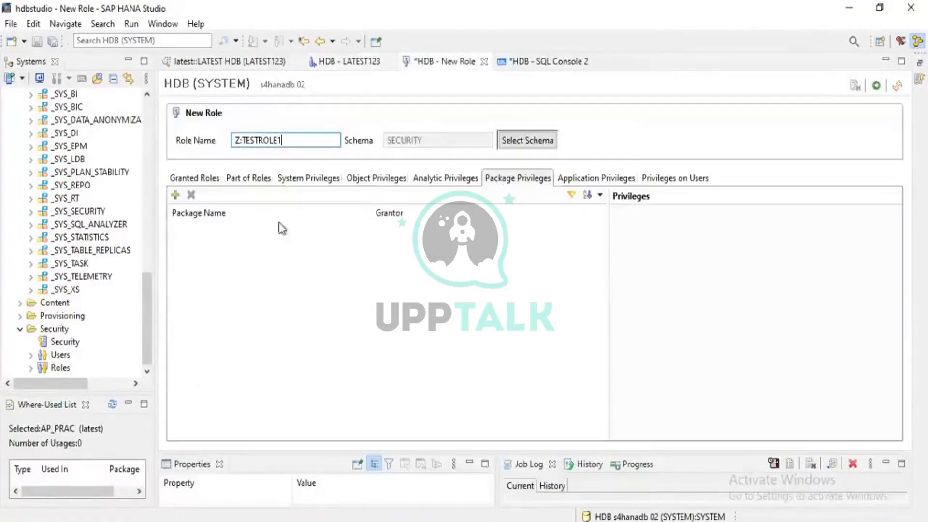
click(179, 198)
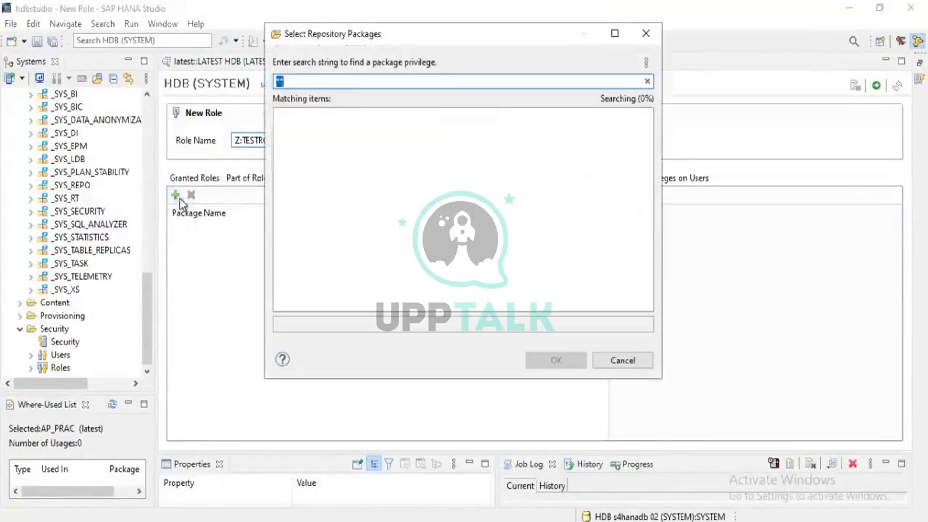
text(ROOT)
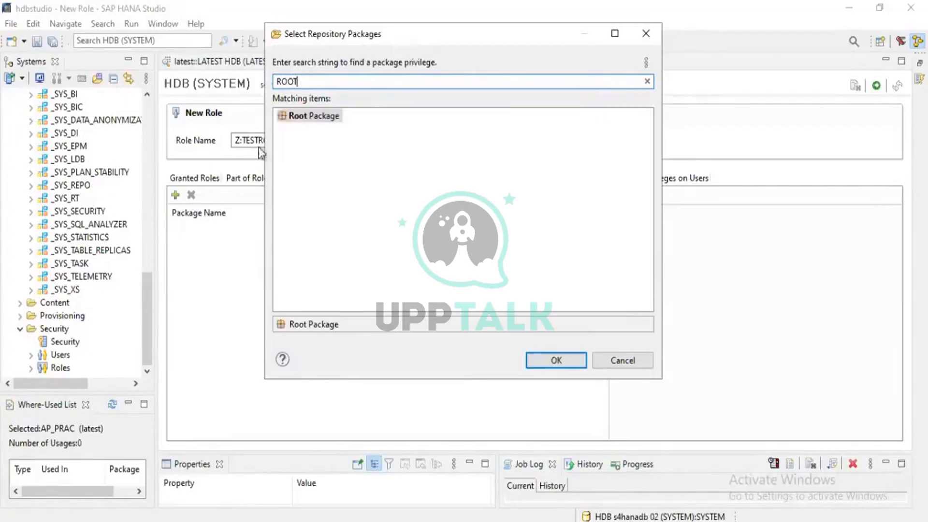
click(334, 117)
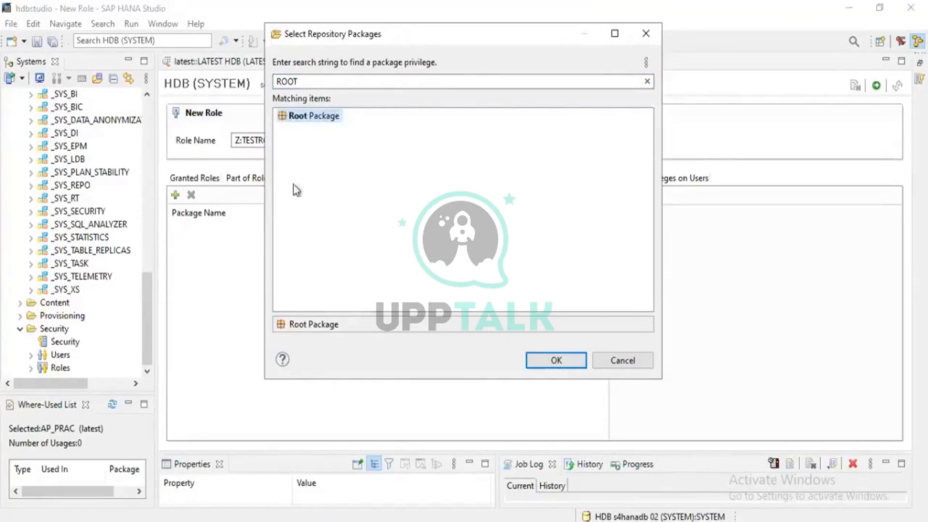
click(571, 366)
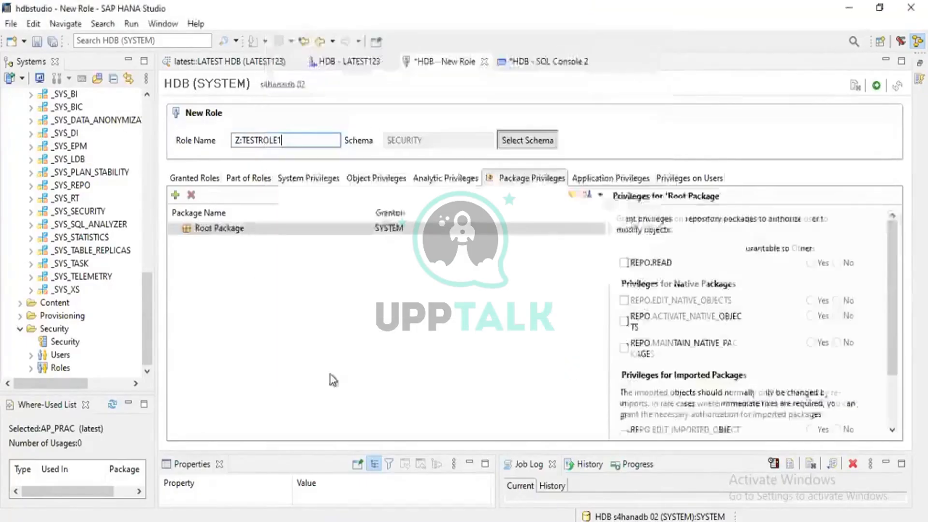
click(624, 264)
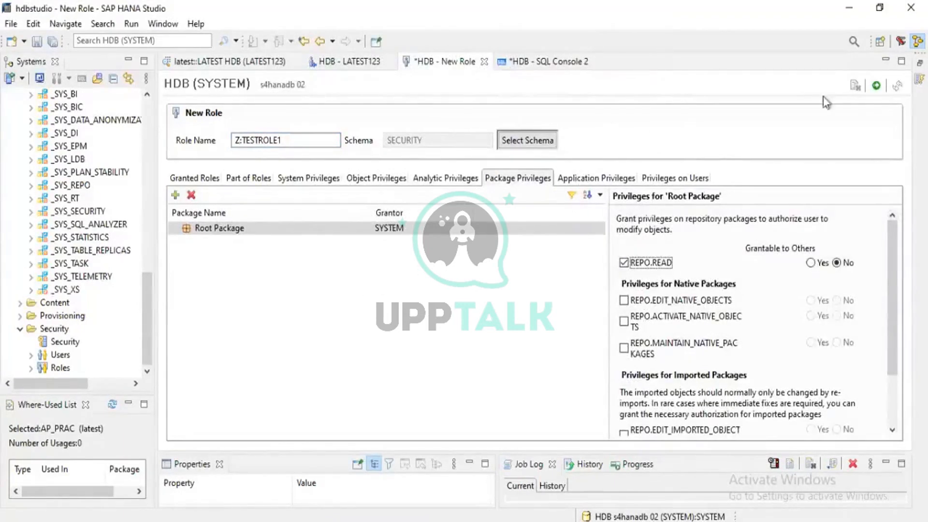
- Deploy the role Z:TESTROLE1 and read through the deployment messages
click(877, 87)
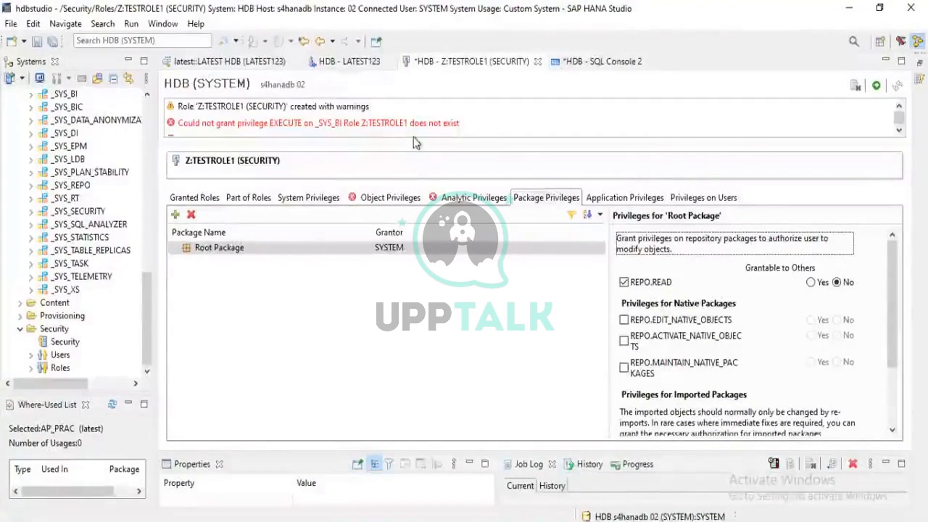
click(899, 130)
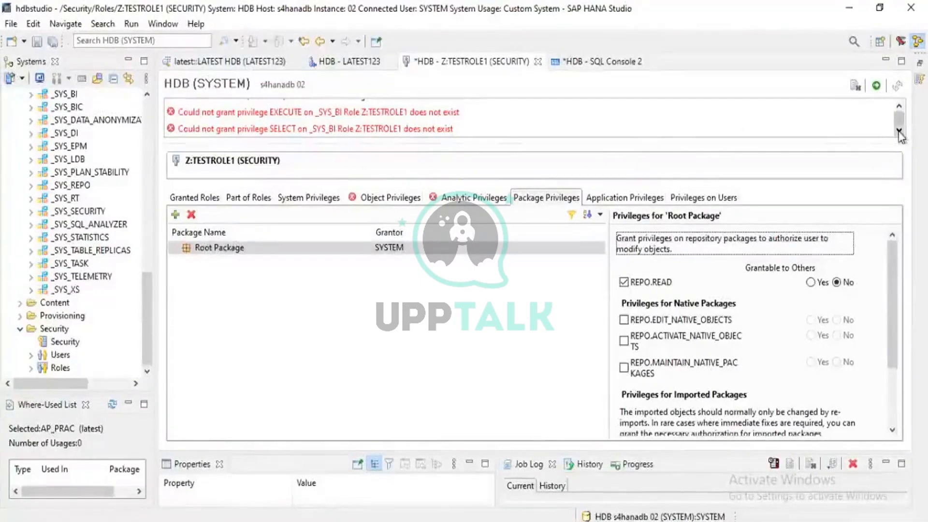
click(900, 132)
click(899, 131)
click(900, 131)
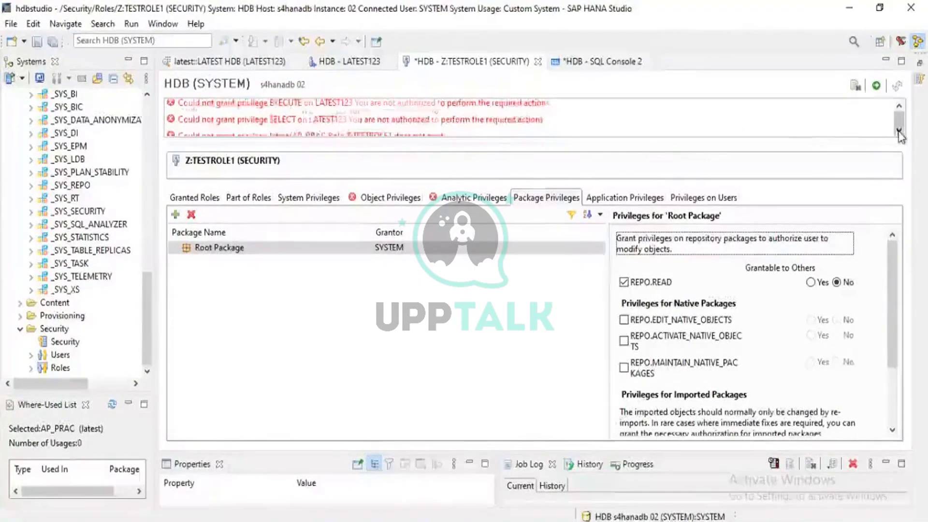
click(900, 131)
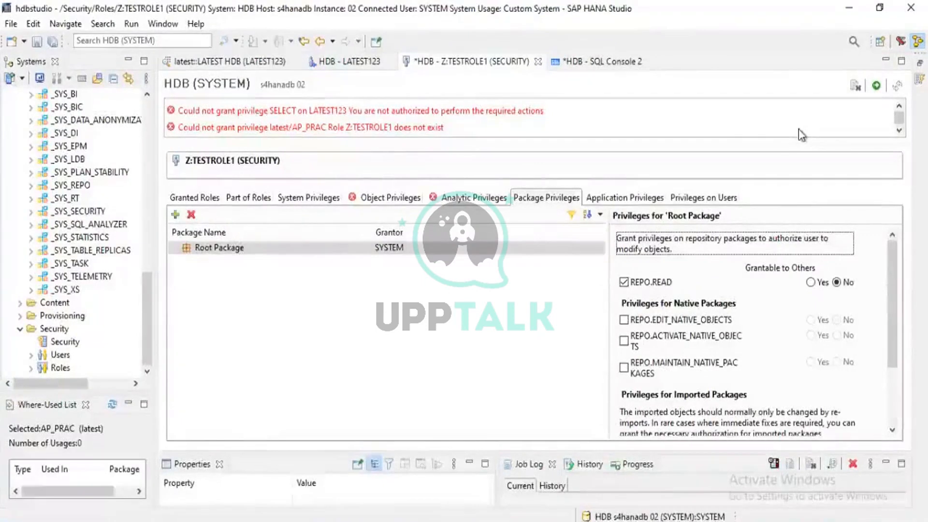
- Inspect the role's analytic and object privileges flagged with errors, including the _SYS_BIC and _SYS_BI entries
click(449, 205)
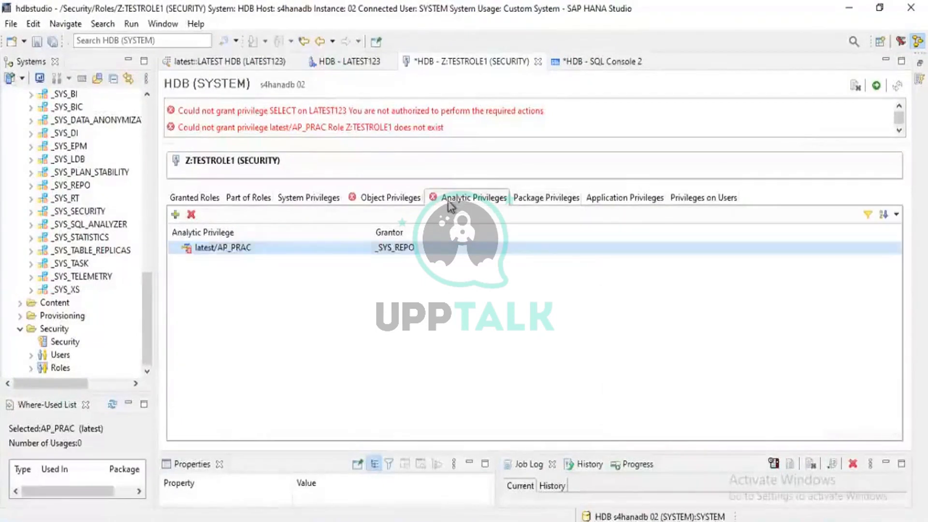
click(383, 206)
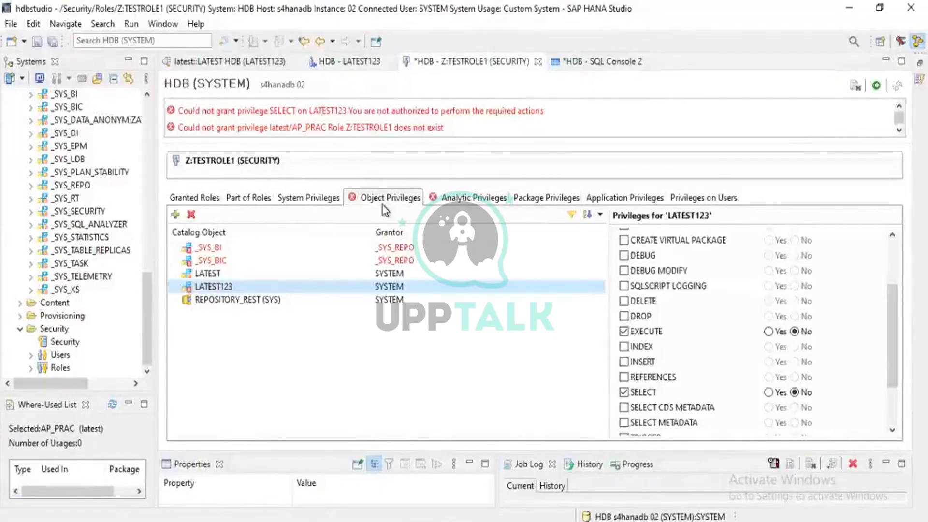
click(427, 207)
click(356, 197)
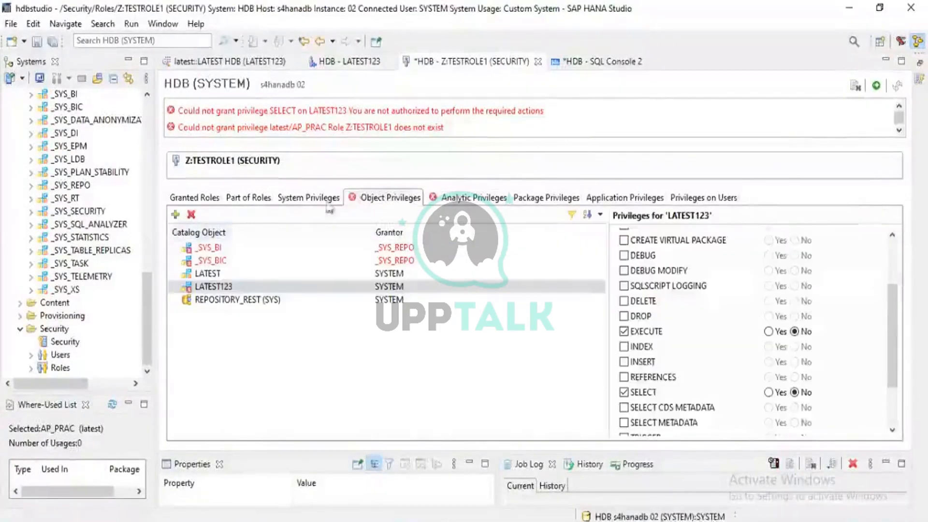
click(265, 261)
click(237, 247)
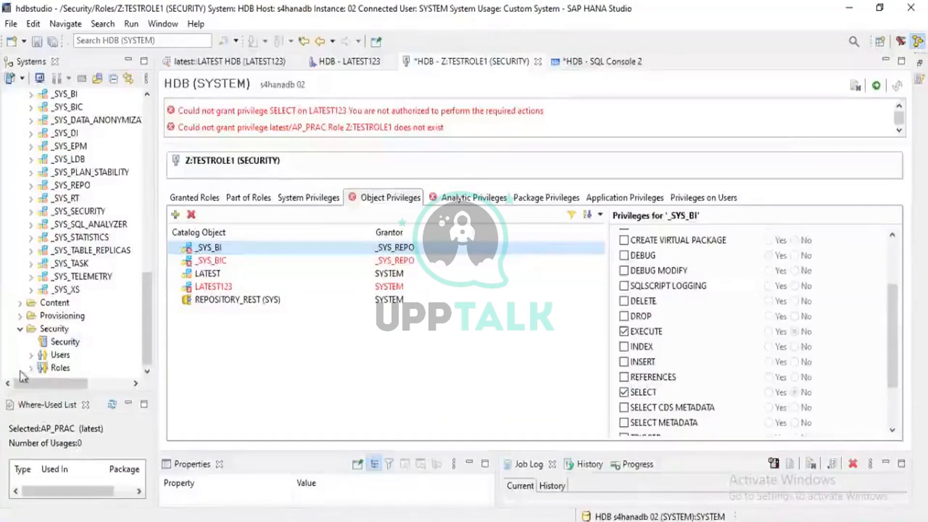
- Open the SYSTEM user from the list of database users
click(31, 355)
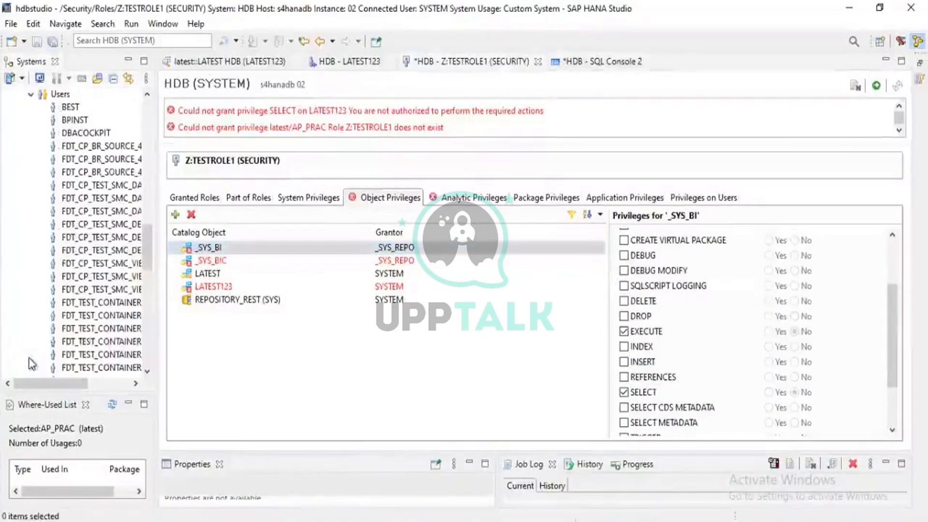
scroll(30, 362, down, 15)
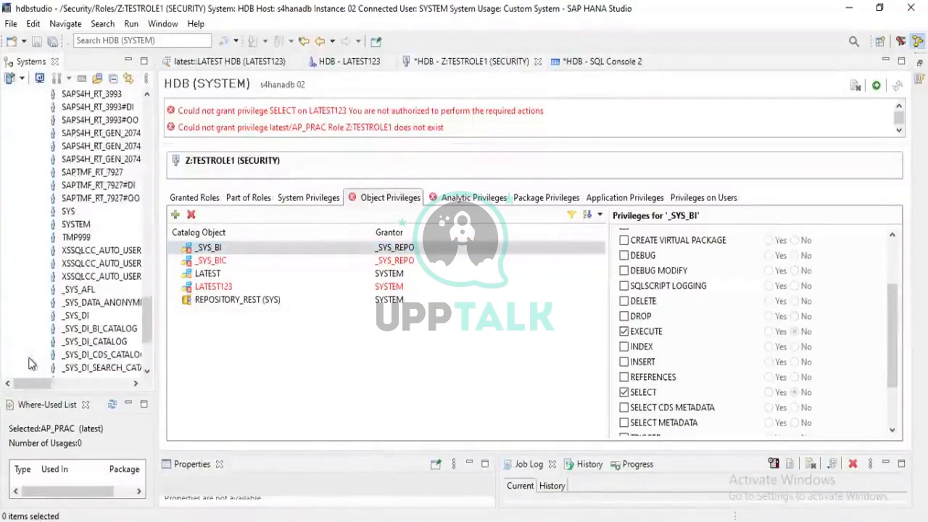
double_click(75, 224)
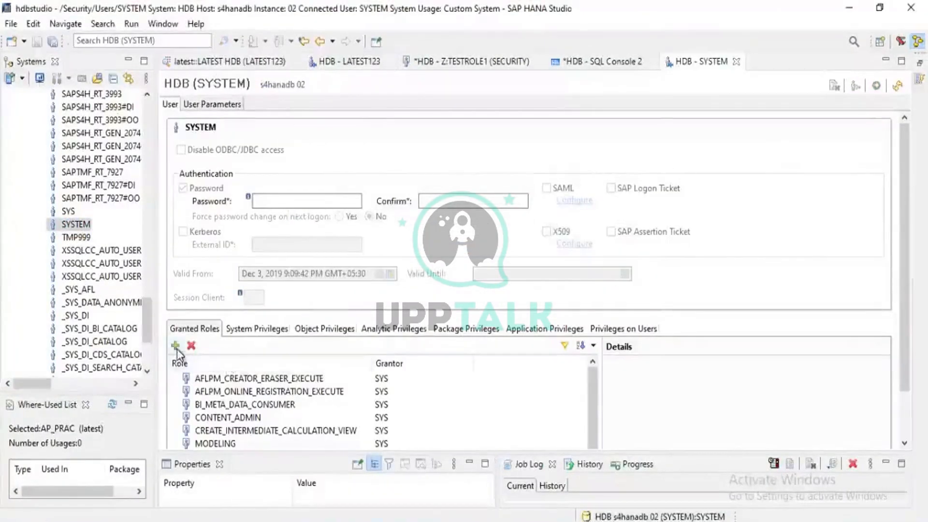
- Add every available role to SYSTEM's granted roles, from _SYS_DI_OO_DEFAULTS through Z:TESTROLE1 (SECURITY)
click(176, 346)
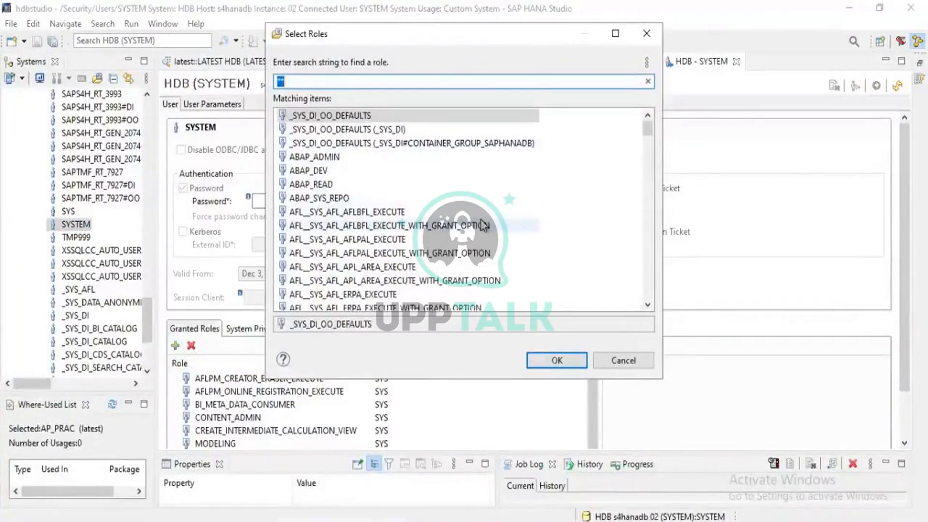
key(Down)
key(shift+Down)
key(shift+Down)
key(shift+Down)
key(shift+Down)
key(shift+Down)
key(shift+Down)
key(shift+Down)
key(shift+Down)
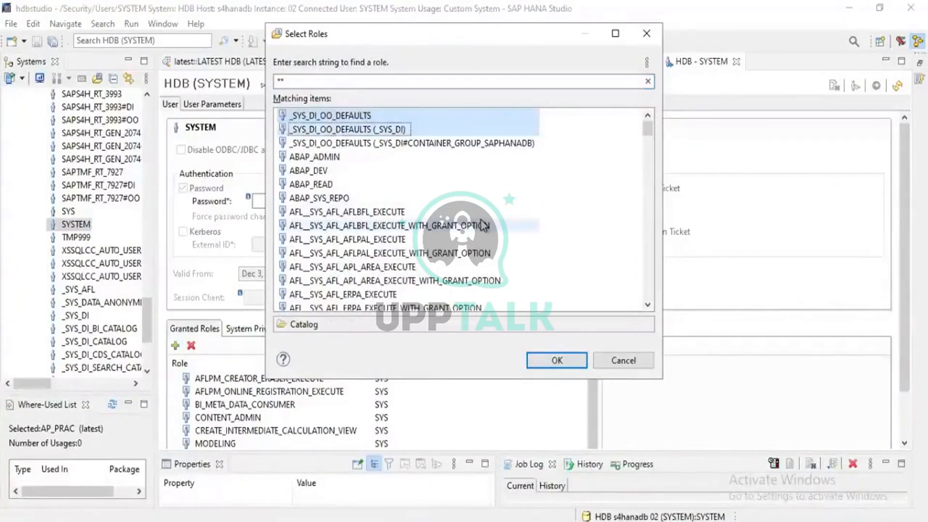
key(shift+Down)
key(shift+Down)
key(shift+Down)
key(shift+Down)
key(shift+Down)
key(shift+Down)
key(shift+Down)
key(shift+Down)
key(shift+Down)
key(shift+Down)
key(shift+Down)
key(shift+Down)
key(shift+Down)
key(shift+Down)
key(shift+Down)
key(shift+Down)
key(shift+Down)
key(shift+Down)
key(shift+Down)
key(shift+Down)
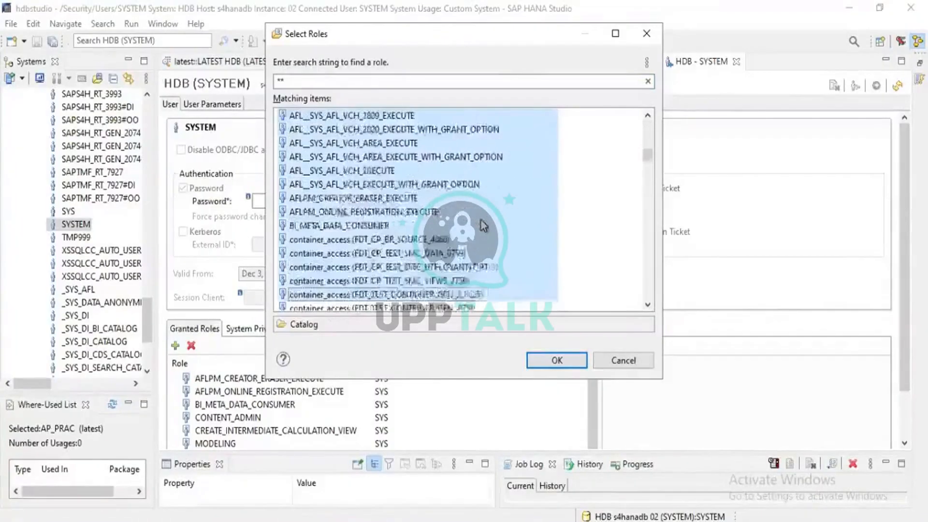
key(shift+Down)
key(shift+Down)
key(shift+Down)
key(shift+Down)
key(shift+Down)
key(shift+Down)
key(shift+Down)
key(shift+Down)
key(shift+Down)
key(shift+Down)
key(shift+Down)
key(shift+Down)
key(shift+Down)
key(shift+Down)
key(shift+Down)
key(shift+Down)
key(shift+Down)
key(shift+Down)
key(shift+Down)
key(shift+Down)
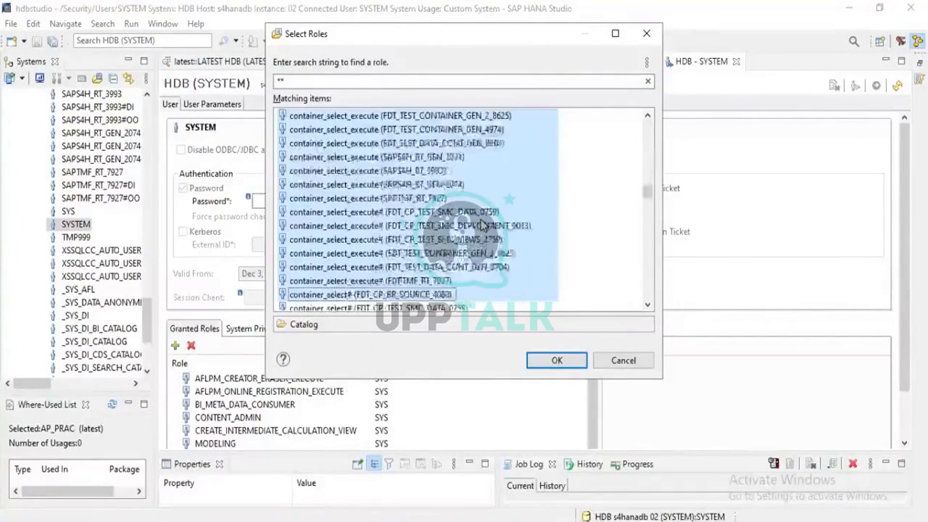
key(shift+Down)
key(shift+Down)
key(shift+Down)
key(shift+Down)
key(shift+Down)
key(shift+Down)
key(shift+Down)
key(shift+Down)
key(shift+Down)
key(shift+Down)
key(shift+Down)
key(shift+Down)
key(shift+Down)
key(shift+Down)
key(shift+Down)
key(shift+Down)
key(shift+Down)
key(shift+Down)
key(shift+Down)
key(shift+Down)
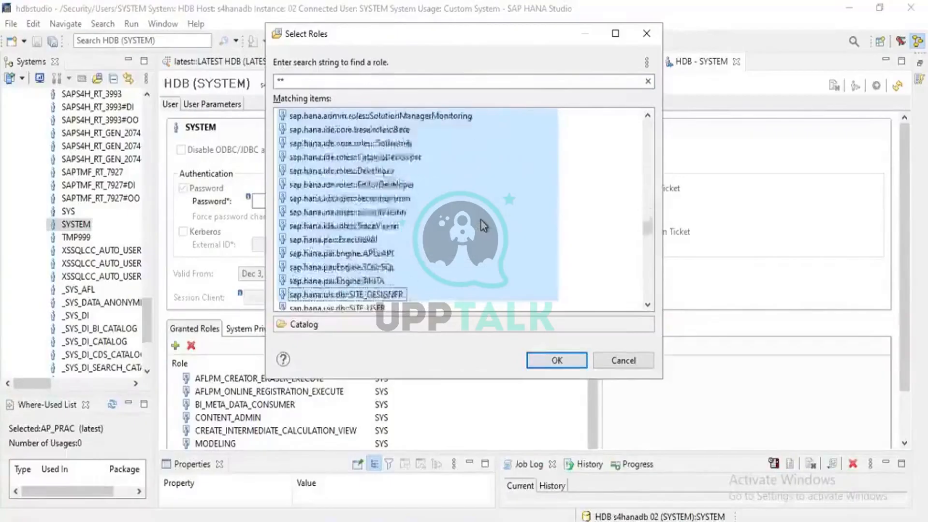
key(shift+Down)
key(shift+Down)
key(shift+Down)
key(shift+Down)
key(shift+Down)
key(shift+Down)
key(shift+Down)
key(shift+Down)
key(shift+Down)
key(shift+Down)
key(shift+Down)
key(shift+Down)
key(shift+Down)
key(shift+Down)
key(shift+Down)
key(shift+Down)
key(shift+Down)
key(shift+Down)
key(shift+Down)
key(shift+Down)
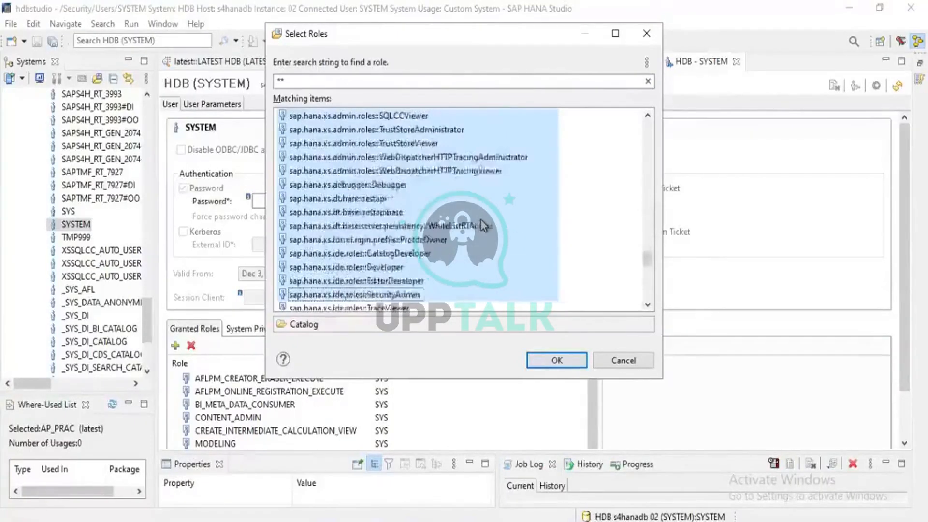
key(shift+Down)
key(shift+Down)
key(shift+Down)
key(shift+Down)
key(shift+Down)
key(shift+Down)
key(shift+Down)
key(shift+Down)
key(shift+Down)
key(shift+Down)
key(shift+Down)
key(shift+Down)
key(shift+Down)
key(shift+Down)
key(shift+Down)
key(shift+Down)
key(shift+Down)
key(shift+Down)
key(shift+Down)
key(shift+Down)
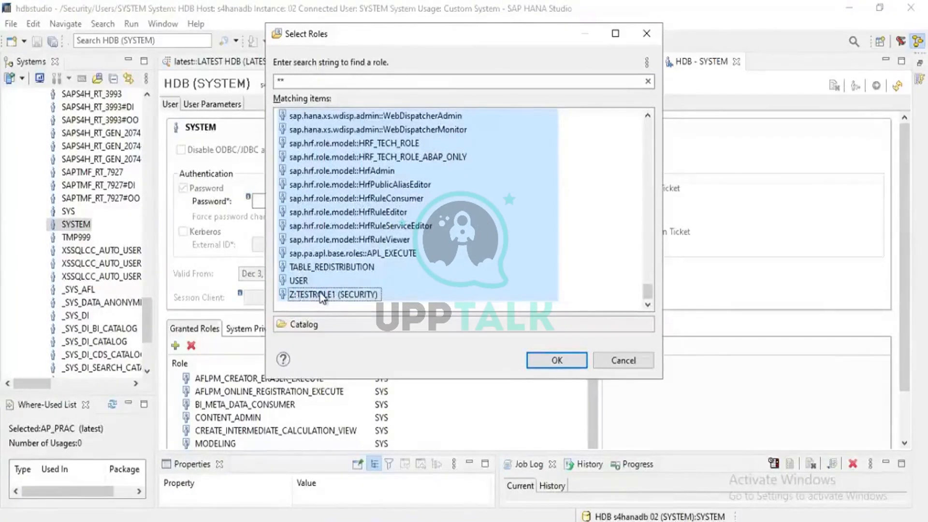
click(561, 361)
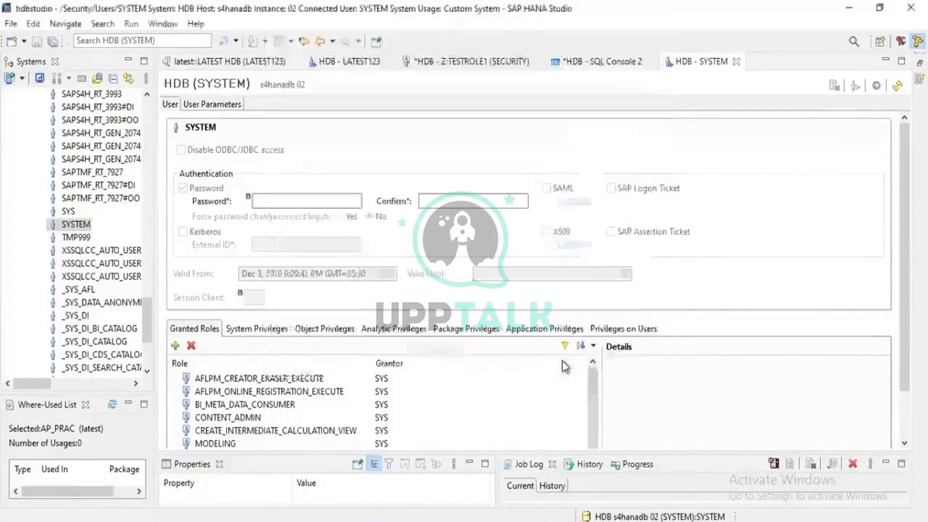
- Add the ADAPTER ADMIN system privilege to the SYSTEM user
click(242, 333)
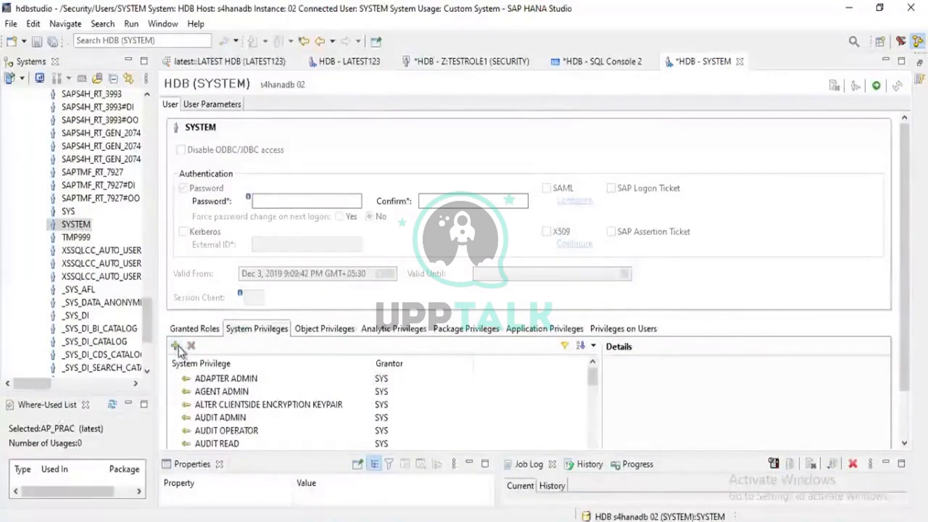
click(176, 347)
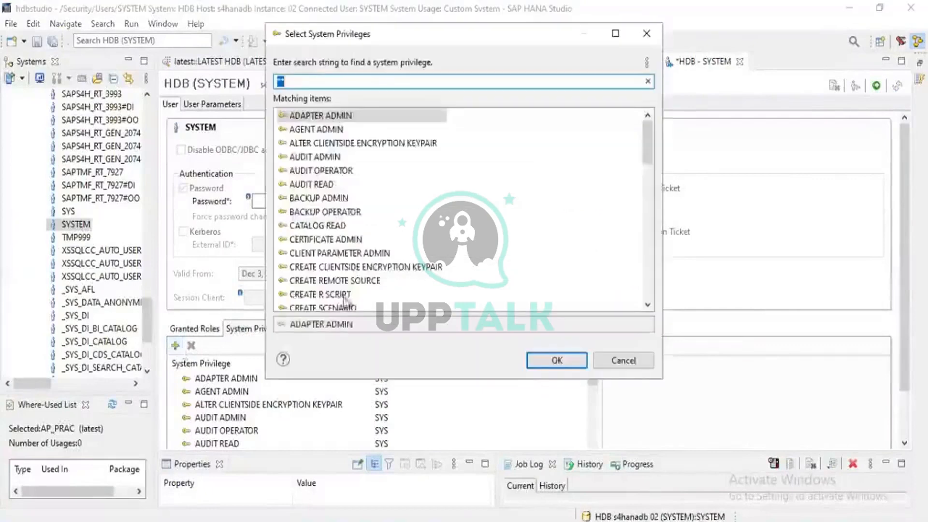
scroll(345, 299, down, 15)
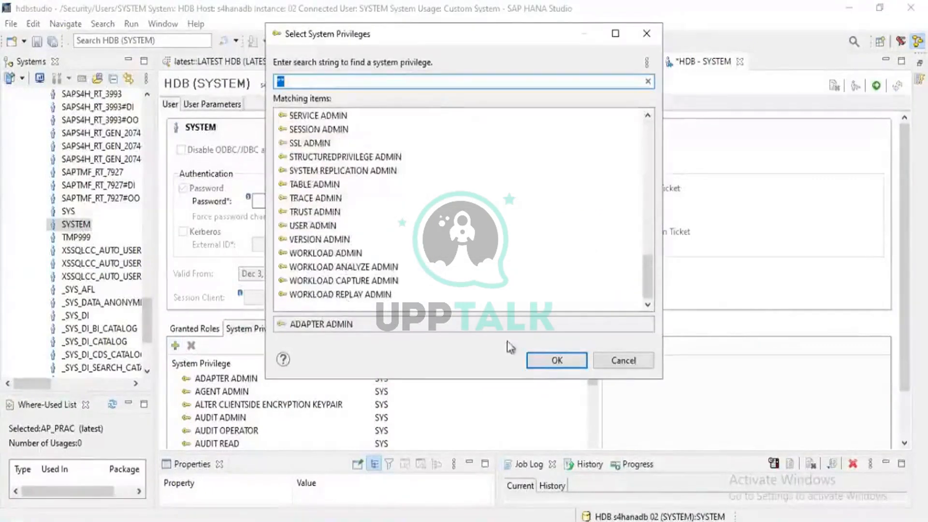
click(541, 361)
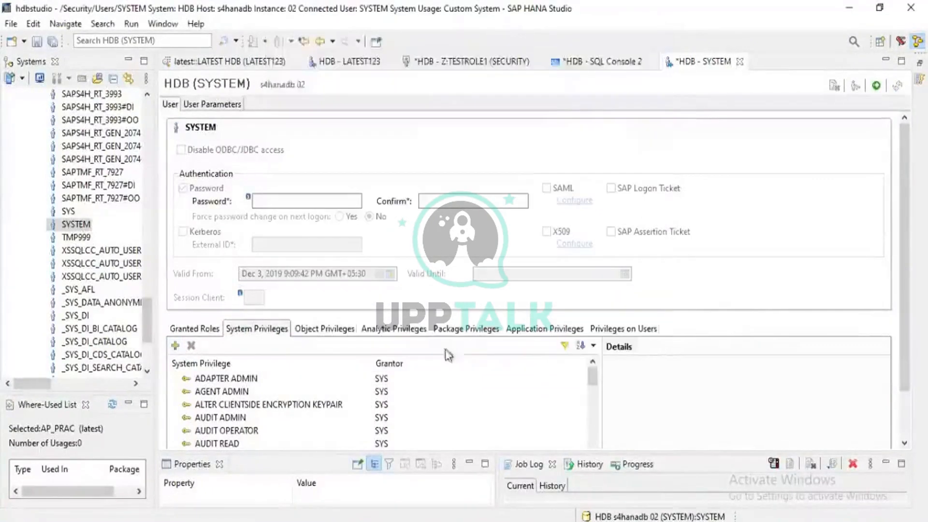
- Review SYSTEM's object, analytic and package privileges, and examine which privileges the user holds on _SYS_BI
click(313, 331)
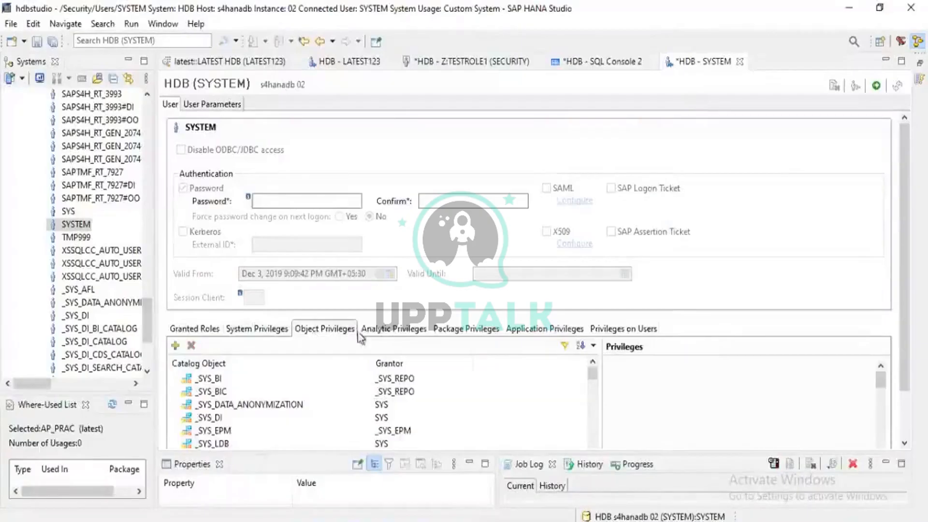
click(378, 332)
click(453, 332)
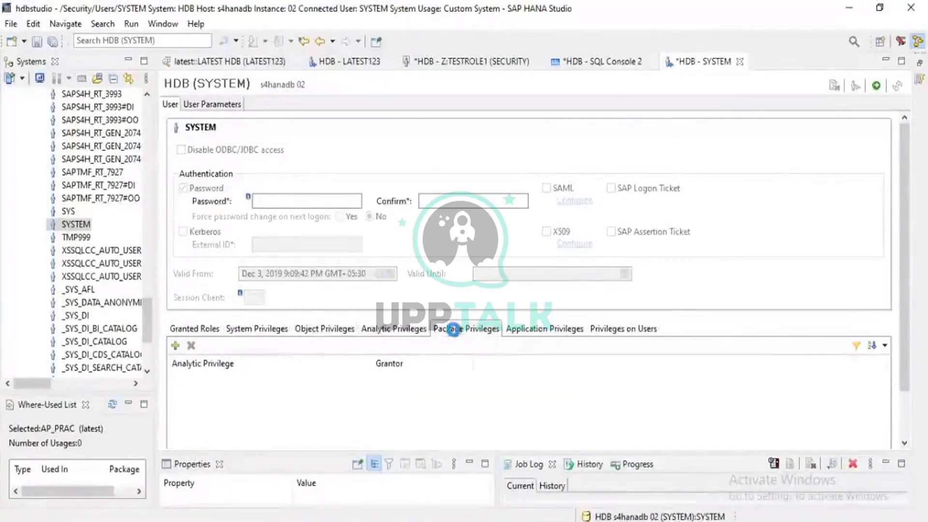
click(324, 333)
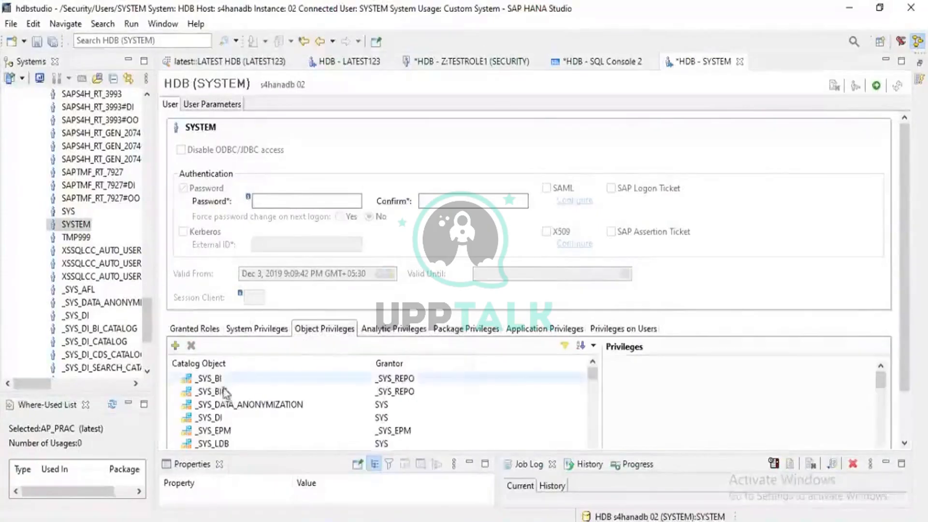
click(209, 379)
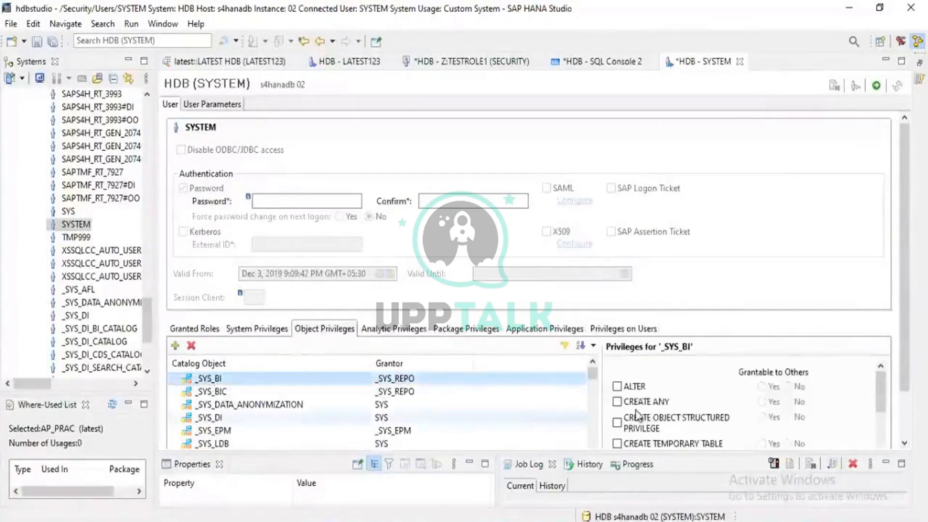
scroll(648, 414, down, 3)
scroll(645, 413, down, 3)
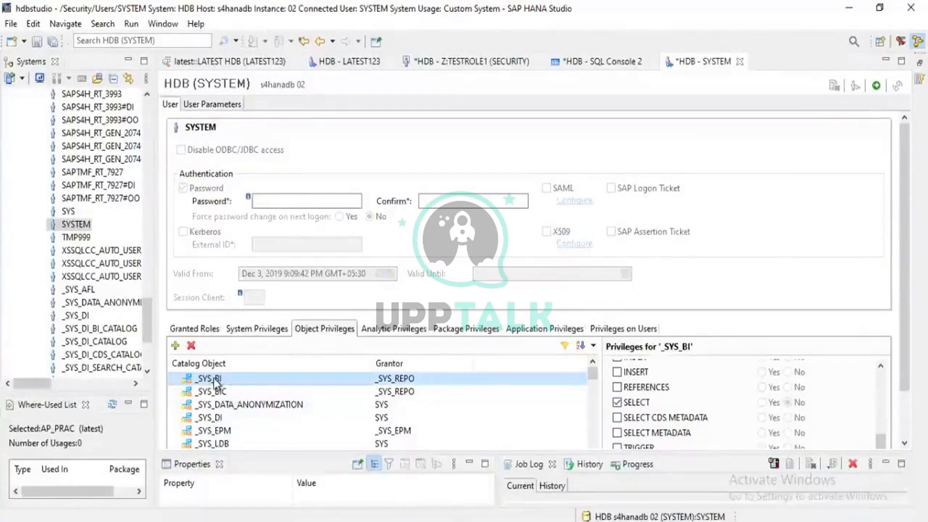
click(618, 403)
click(618, 418)
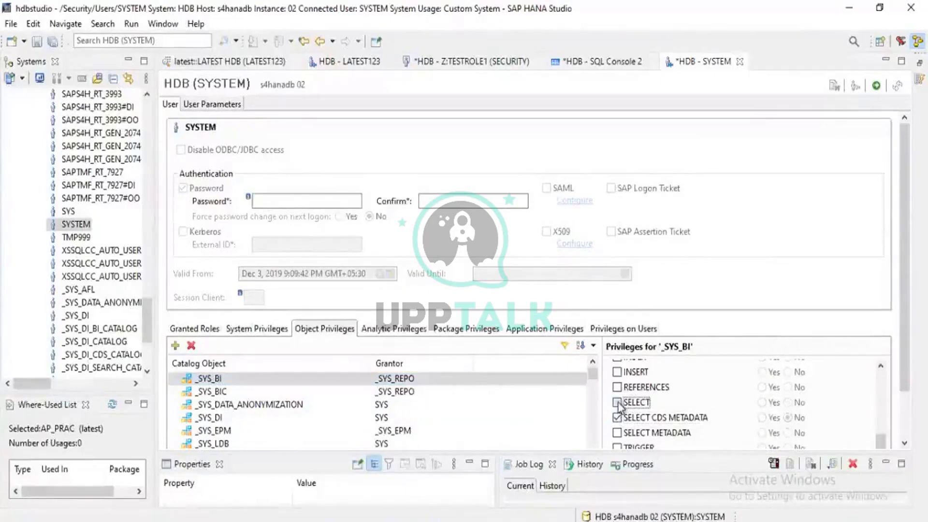
click(618, 403)
click(618, 417)
click(618, 417)
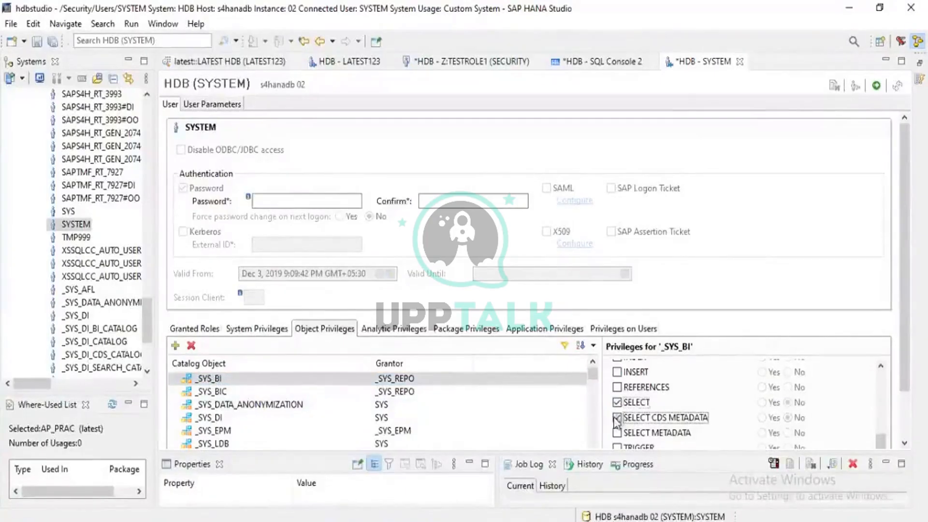
- Deploy the role and privilege changes made to the SYSTEM user
click(880, 87)
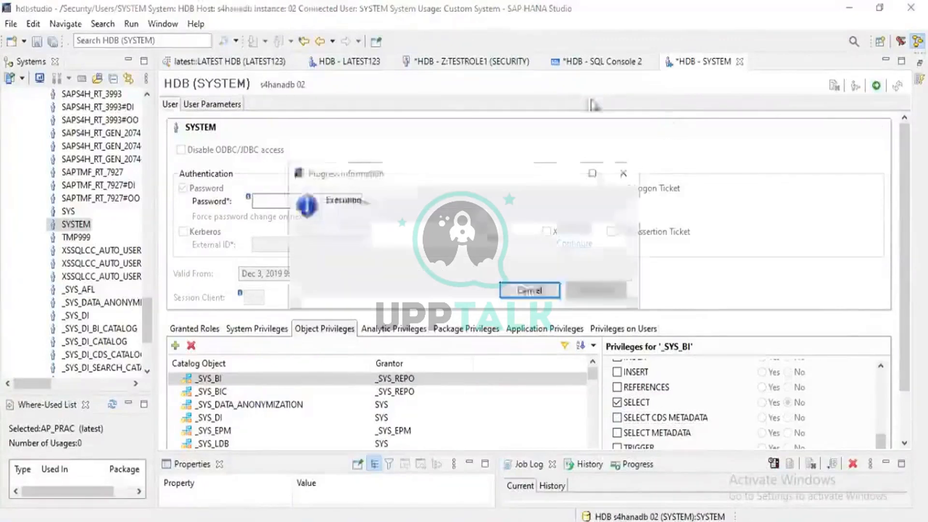
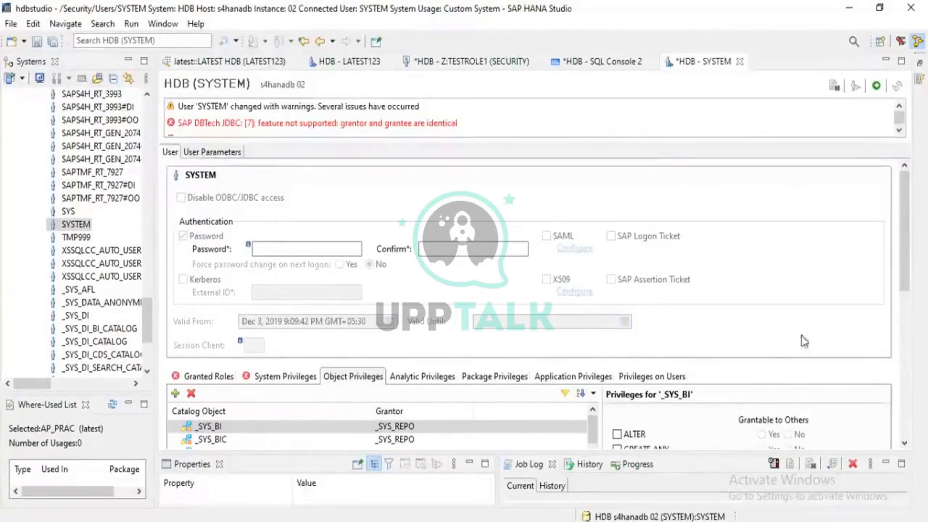
scroll(770, 344, down, 3)
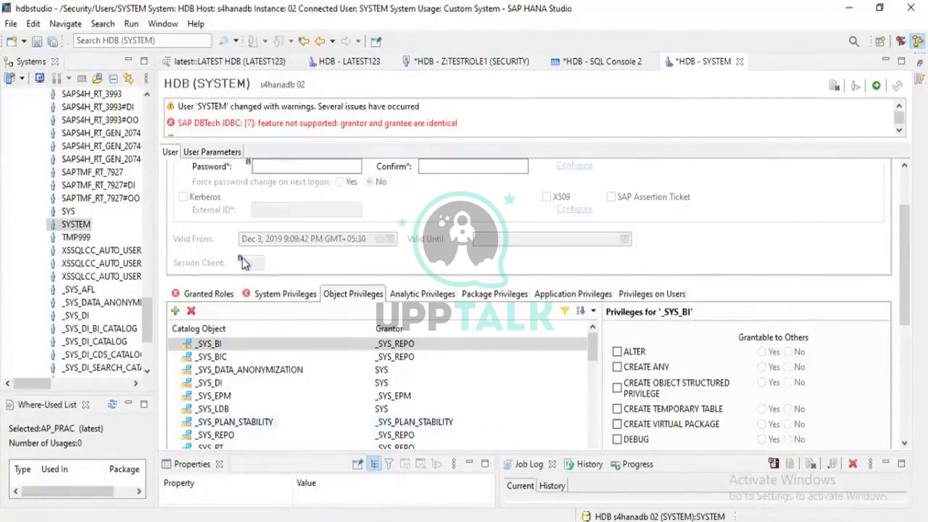
scroll(76, 226, up, 15)
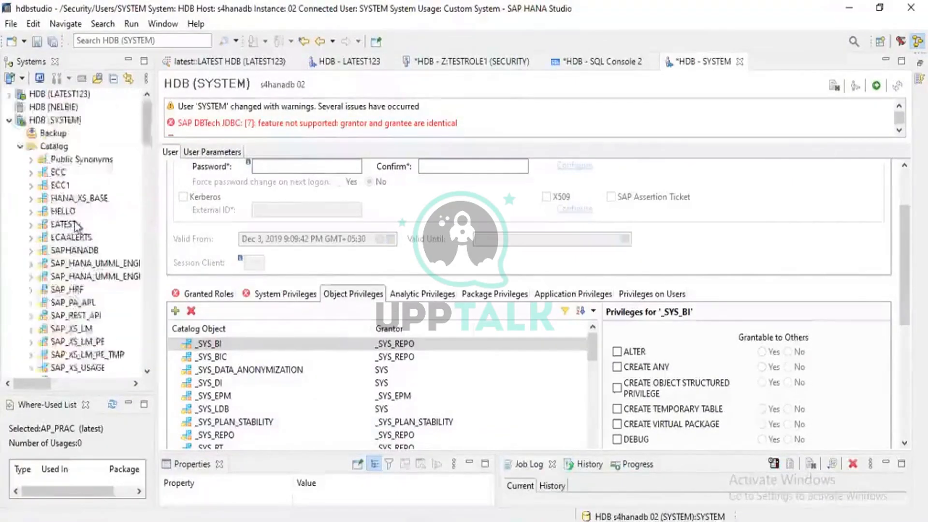
scroll(75, 225, down, 15)
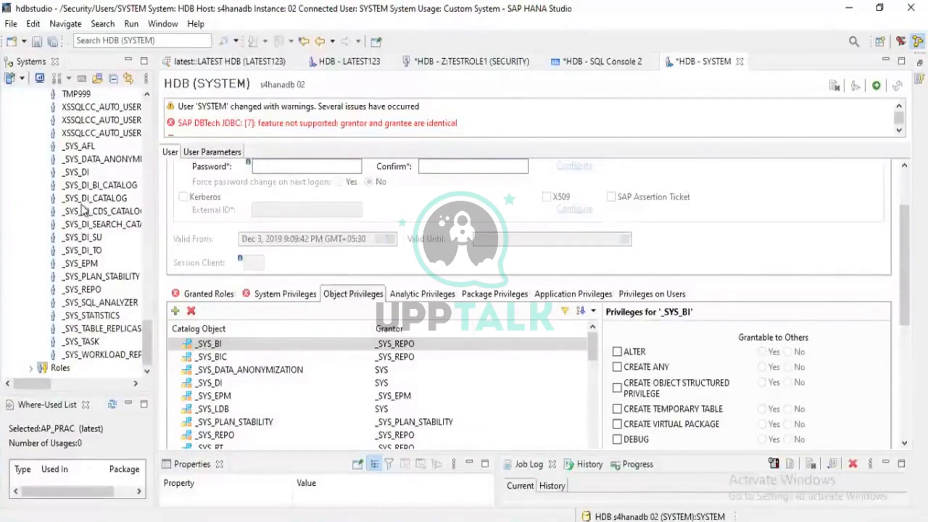
- Close the Z:TESTROLE1 (SECURITY) role, SQL Console 2 and SYSTEM user editors without saving their changes
click(441, 66)
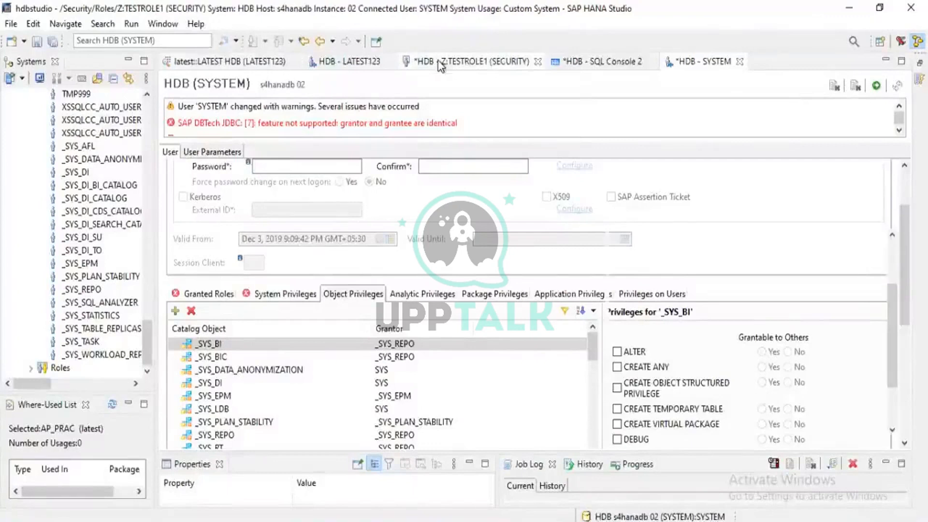
click(538, 61)
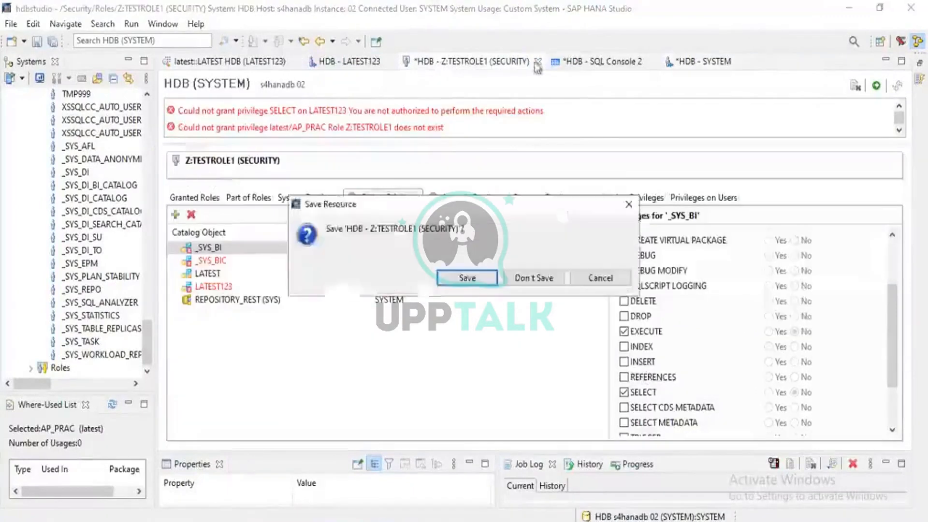
click(530, 278)
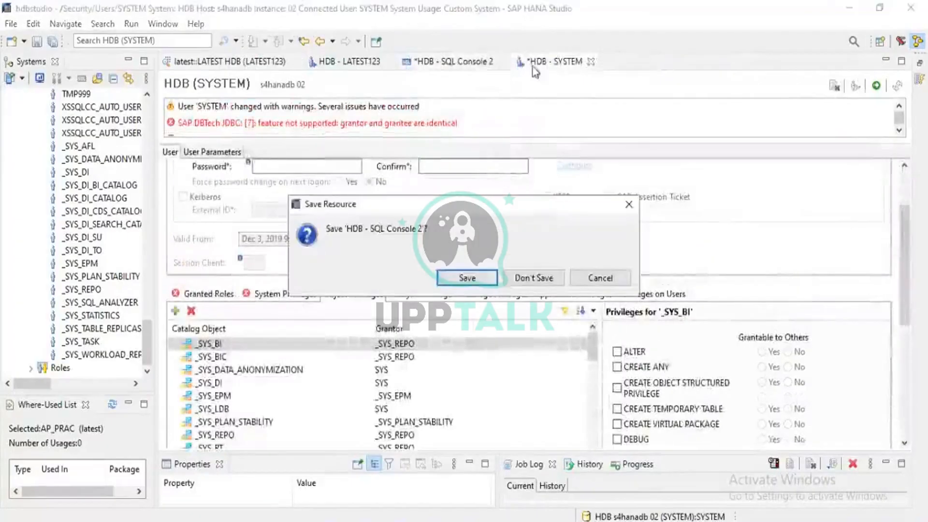
click(533, 276)
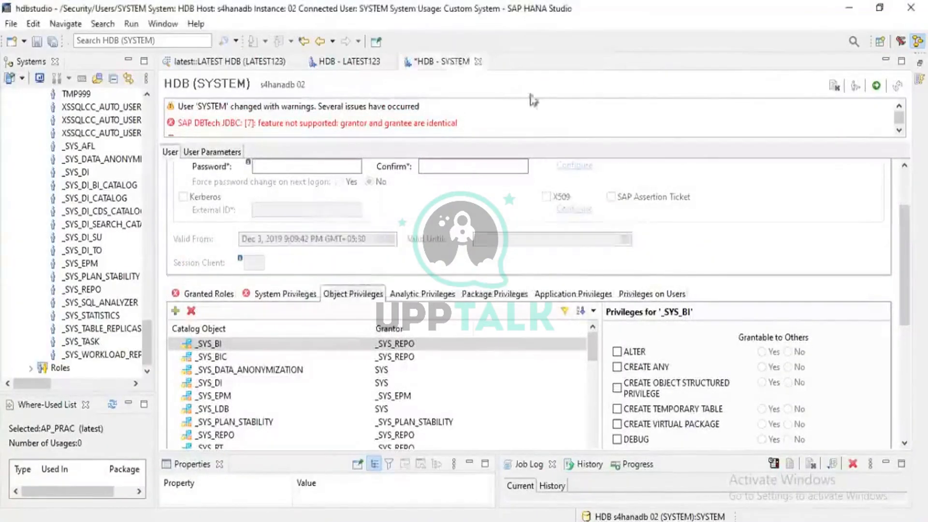
click(478, 61)
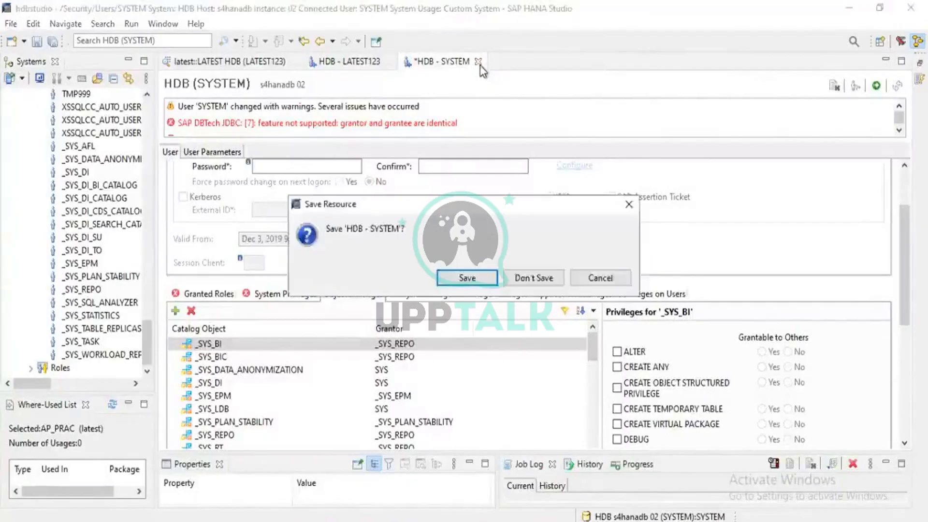
click(534, 279)
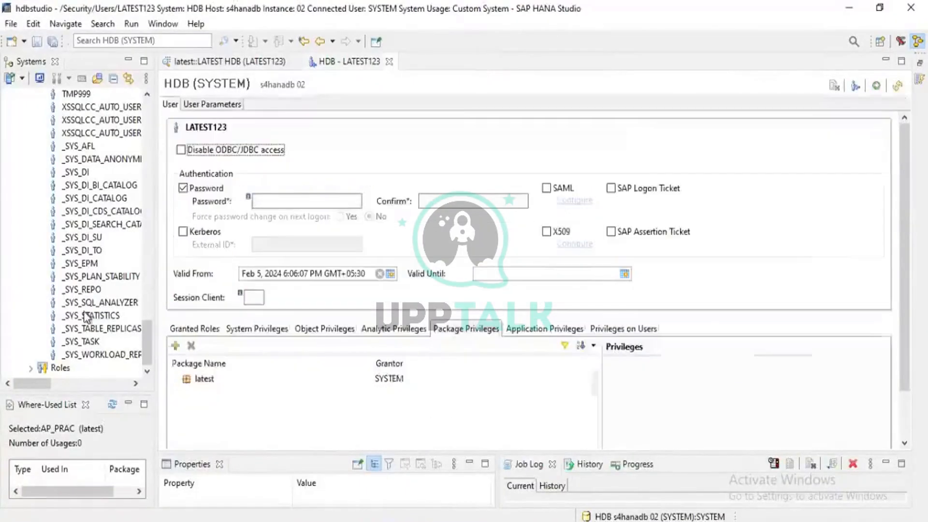
- Open the NELBIE user from the Security users of HDB (SYSTEM)
scroll(83, 317, up, 4)
scroll(83, 317, down, 4)
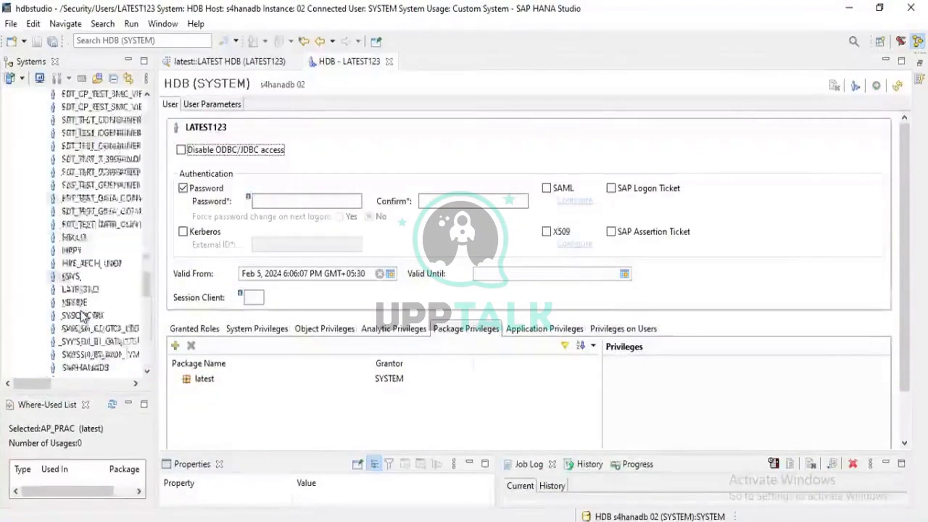
scroll(83, 317, up, 15)
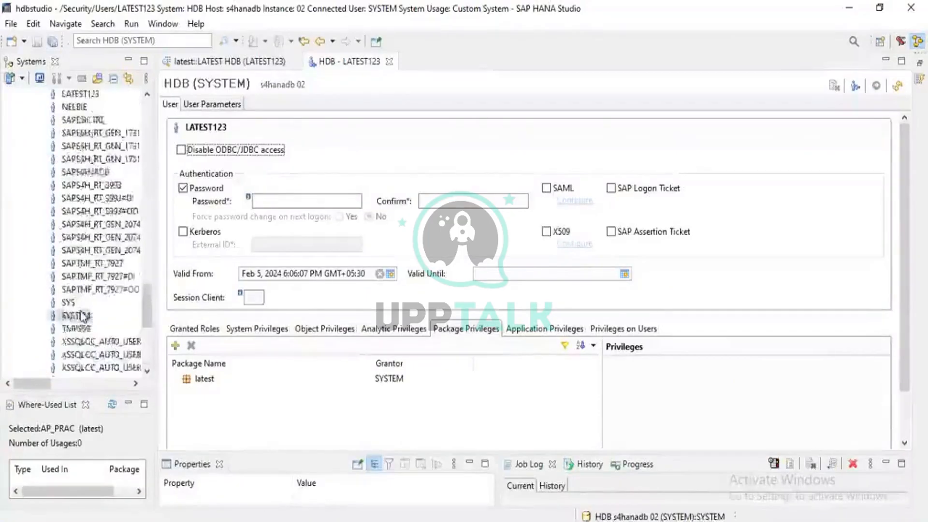
scroll(83, 317, down, 15)
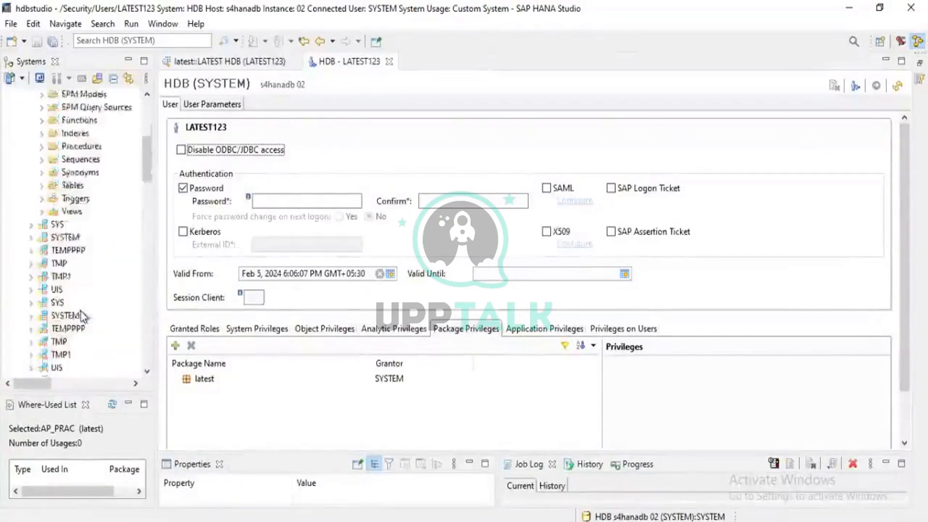
scroll(83, 316, up, 10)
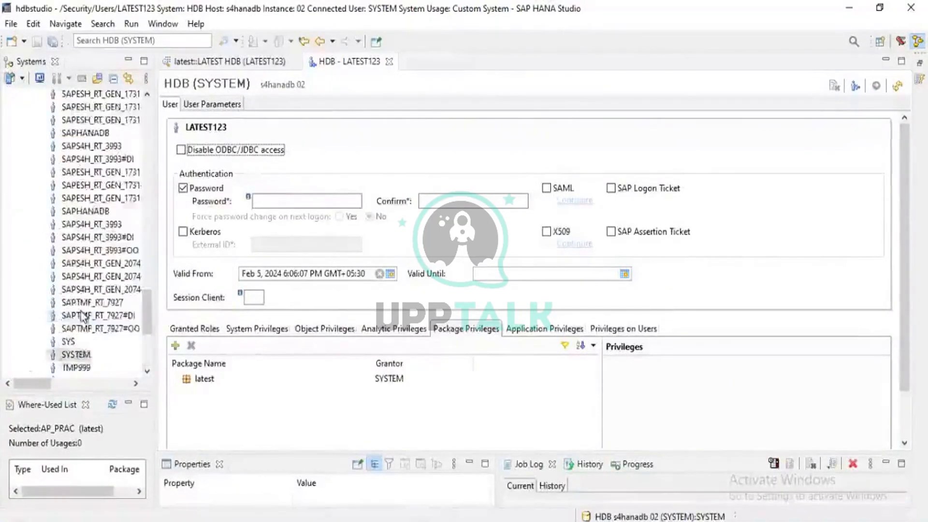
scroll(83, 317, down, 3)
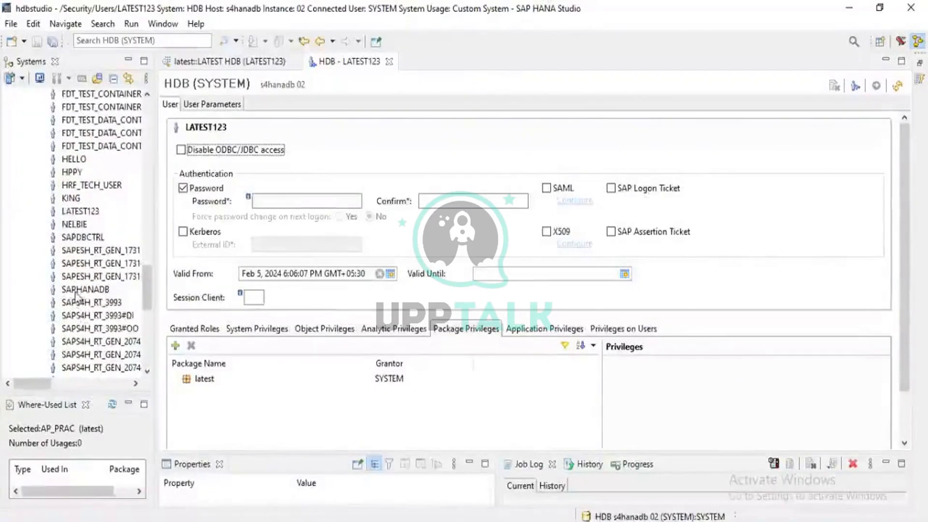
double_click(68, 224)
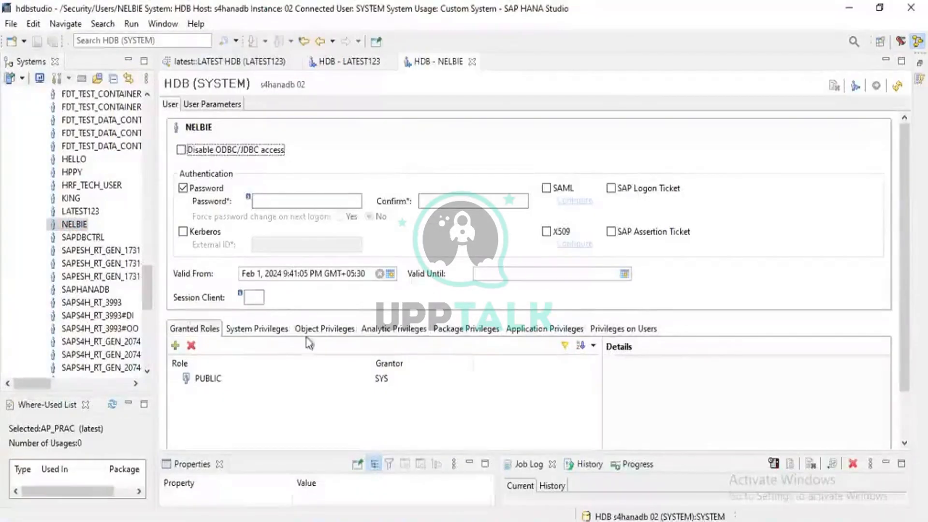
- Add every available role to NELBIE's granted roles, from _SYS_DI_OO_DEFAULTS through Z:TESTROLE1 (SECURITY)
click(175, 346)
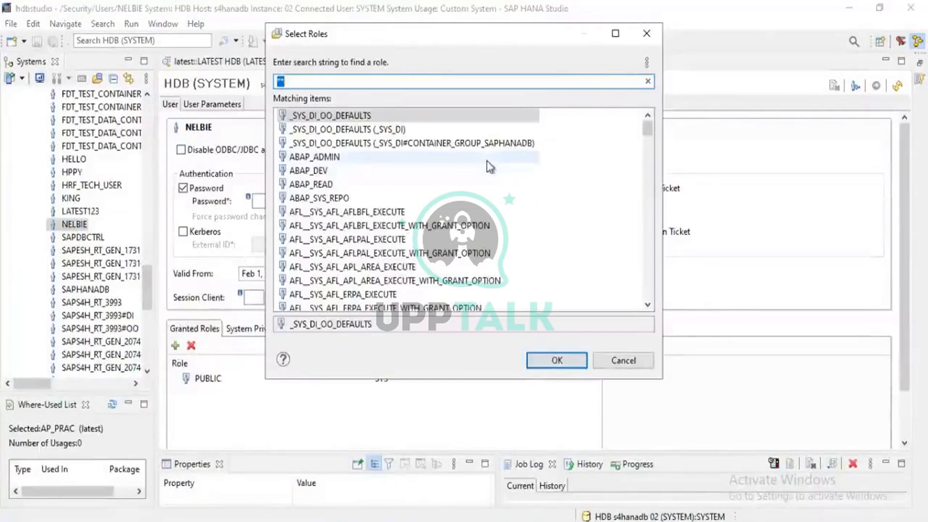
key(Down)
key(shift+Down)
key(shift+Down)
key(shift+Down)
key(shift+Down)
key(shift+Down)
key(shift+Down)
key(shift+Down)
key(shift+Down)
key(shift+Down)
key(shift+Down)
key(shift+Down)
key(shift+Down)
key(shift+Down)
key(shift+Down)
key(shift+Down)
key(shift+Down)
key(shift+Down)
key(shift+Down)
key(shift+Down)
key(shift+Down)
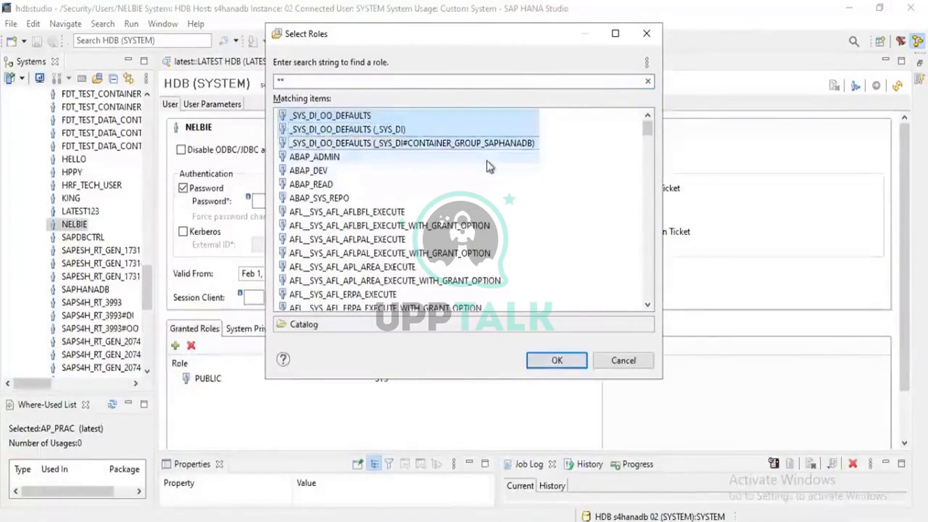
key(shift+Down)
key(shift+Down)
key(shift+Down)
key(shift+Down)
key(shift+Down)
key(shift+Down)
key(shift+Down)
key(shift+Down)
key(shift+Down)
key(shift+Down)
key(shift+Down)
key(shift+Down)
key(shift+Down)
key(shift+Down)
key(shift+Down)
key(shift+Down)
key(shift+Down)
key(shift+Down)
key(shift+Down)
key(shift+Down)
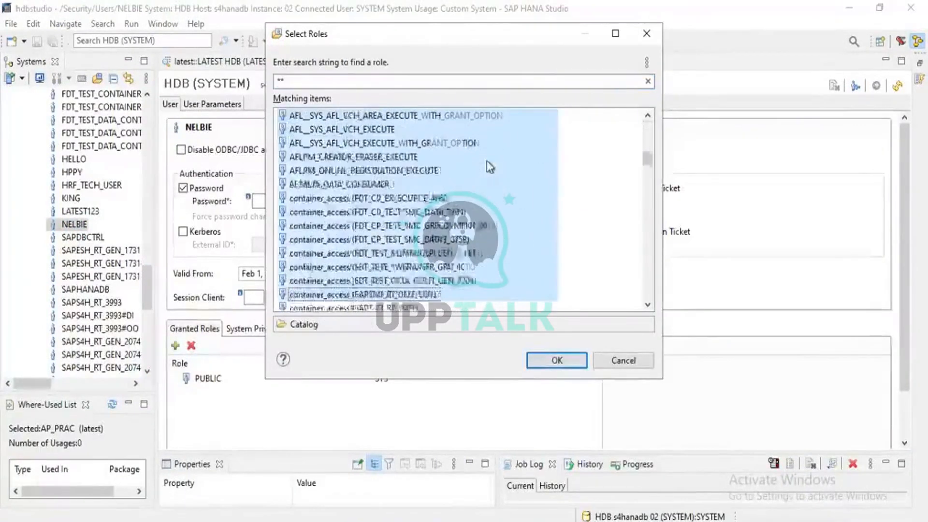
key(shift+Down)
key(shift+Down)
key(shift+Down)
key(shift+Down)
key(shift+Down)
key(shift+Down)
key(shift+Down)
key(shift+Down)
key(shift+Down)
key(shift+Down)
key(shift+Down)
key(shift+Down)
key(shift+Down)
key(shift+Down)
key(shift+Down)
key(shift+Down)
key(shift+Down)
key(shift+Down)
key(shift+Down)
key(shift+Down)
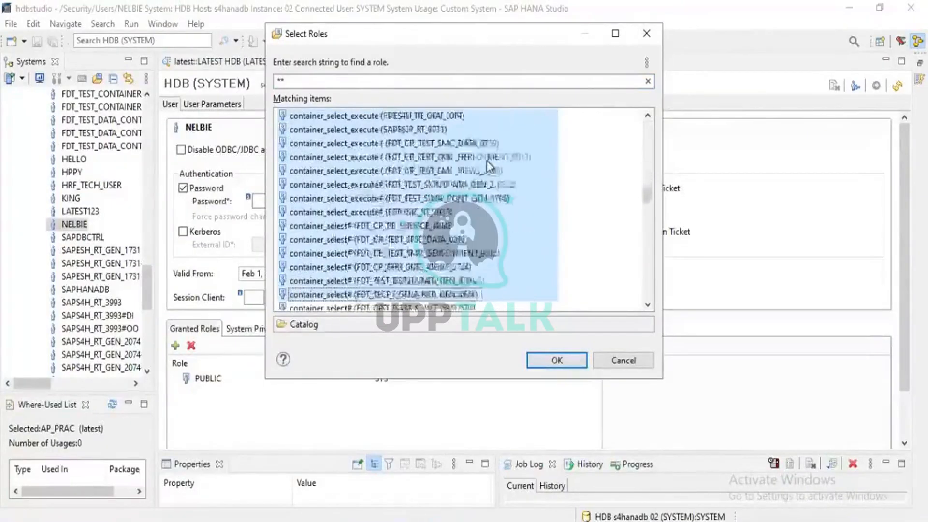
key(shift+Down)
key(shift+Down)
key(shift+Down)
key(shift+Down)
key(shift+Down)
key(shift+Down)
key(shift+Down)
key(shift+Down)
key(shift+Down)
key(shift+Down)
key(shift+Down)
key(shift+Down)
key(shift+Down)
key(shift+Down)
key(shift+Down)
key(shift+Down)
key(shift+Down)
key(shift+Down)
key(shift+Down)
key(shift+Down)
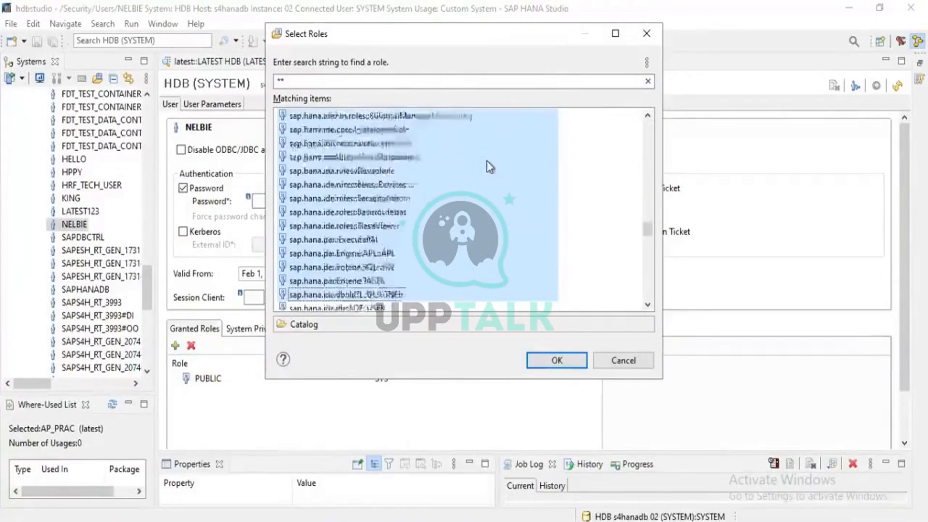
key(shift+Down)
key(shift+Down)
key(shift+Down)
key(shift+Down)
key(shift+Down)
key(shift+Down)
key(shift+Down)
key(shift+Down)
key(shift+Down)
key(shift+Down)
key(shift+Down)
key(shift+Down)
key(shift+Down)
key(shift+Down)
key(shift+Down)
key(shift+Down)
key(shift+Down)
key(shift+Down)
key(shift+Down)
key(shift+Down)
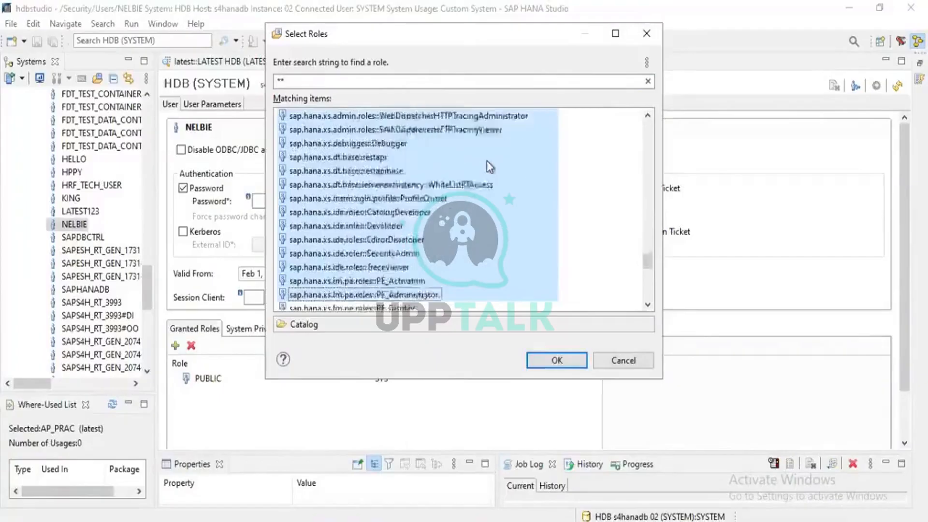
key(shift+Down)
key(shift+Down)
key(shift+Down)
key(shift+Down)
key(shift+Down)
key(shift+Down)
key(shift+Down)
key(shift+Down)
key(shift+Down)
key(shift+Down)
key(shift+Down)
key(shift+Down)
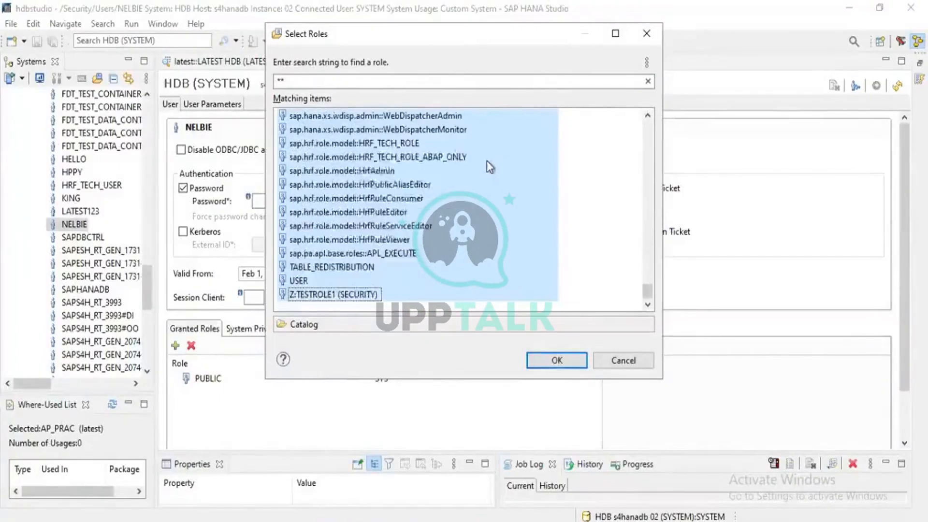
click(548, 359)
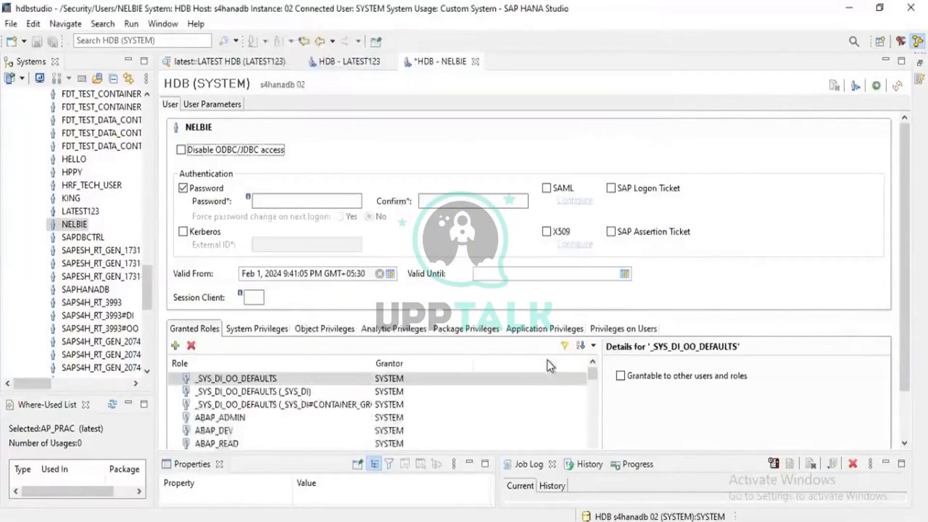
- Deploy NELBIE's role changes and read through the deployment messages
click(878, 87)
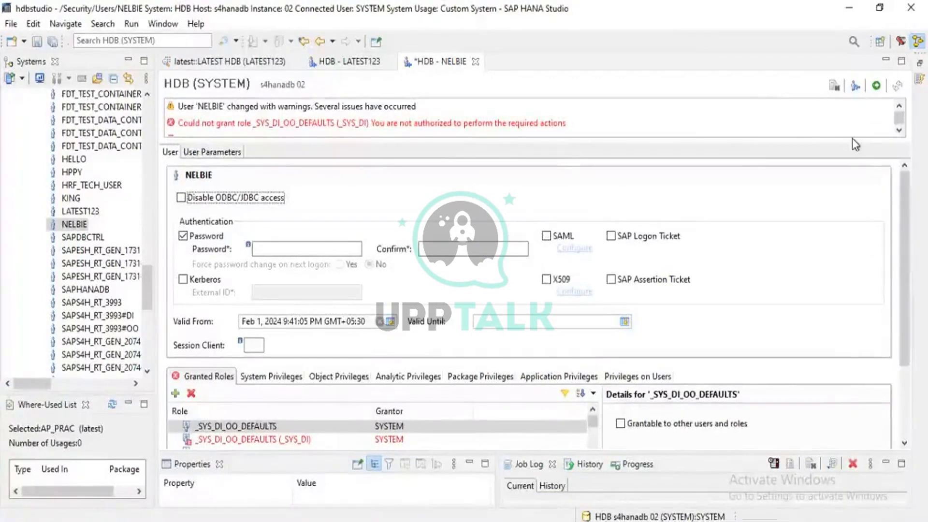
click(899, 130)
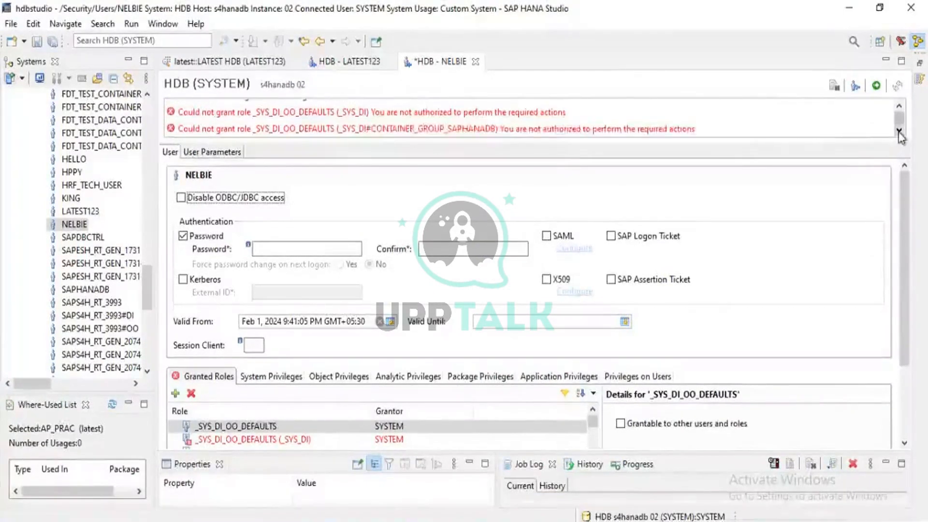
click(898, 130)
click(899, 131)
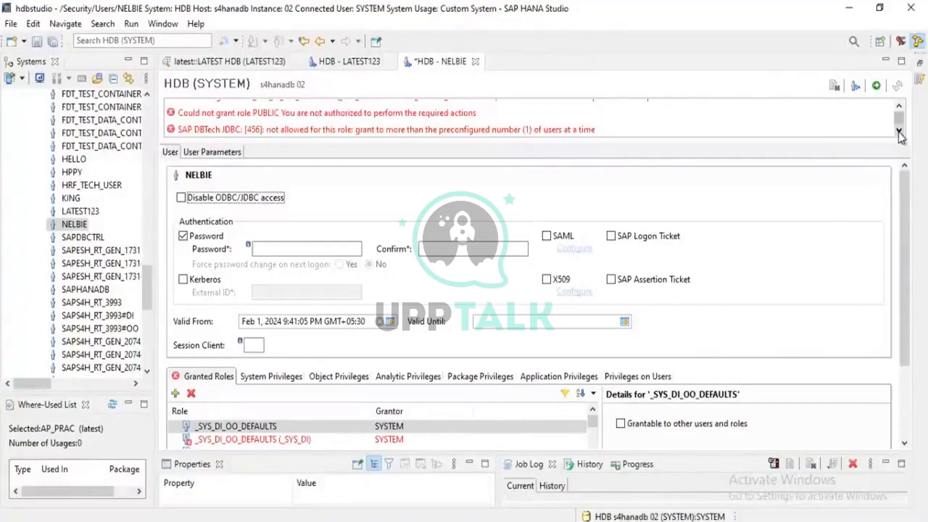
click(899, 131)
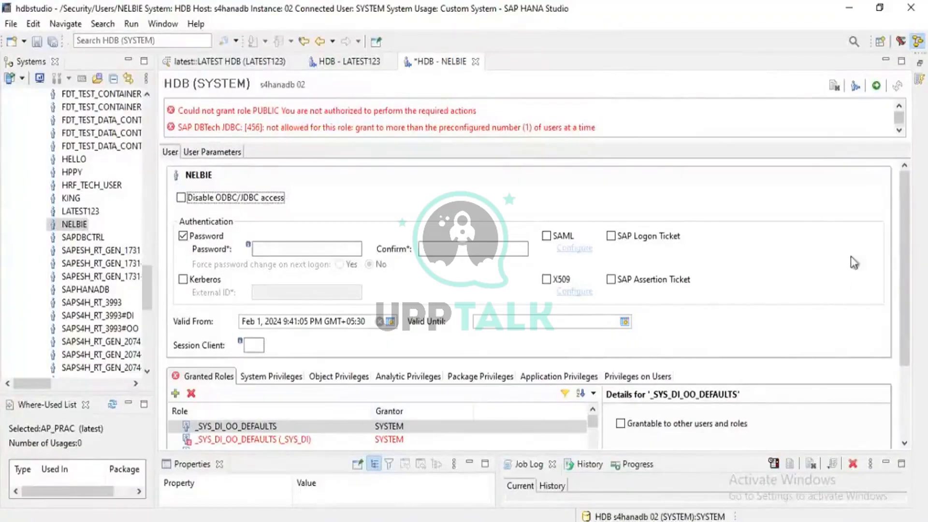
- Remove the roles _SYS_DI_OO_DEFAULTS (_SYS_DI) and _SYS_DI_OO_DEFAULTS (_SYS_DI#CONTAINER_GROUP_SAPHANADB) from NELBIE's granted roles
scroll(912, 289, down, 1)
drag(910, 284, 754, 486)
scroll(548, 381, down, 7)
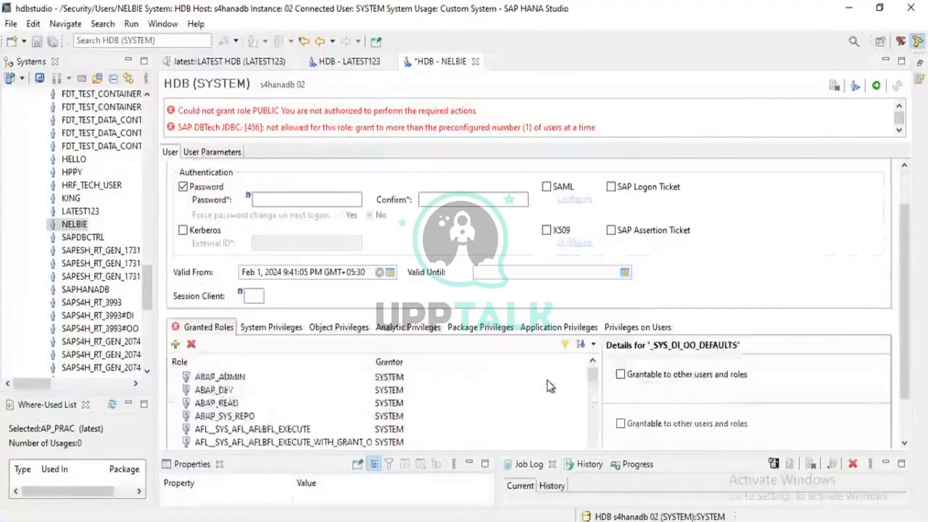
click(547, 379)
scroll(546, 381, up, 3)
scroll(547, 389, up, 3)
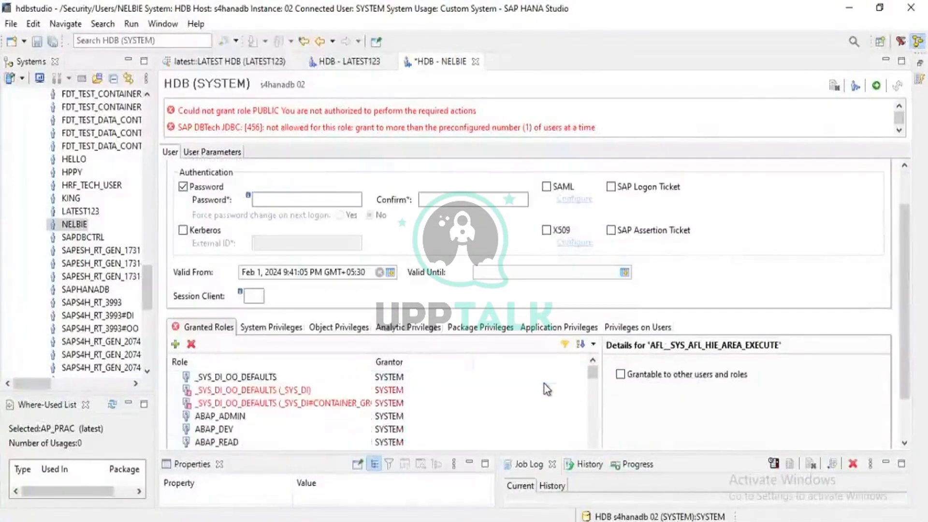
click(331, 390)
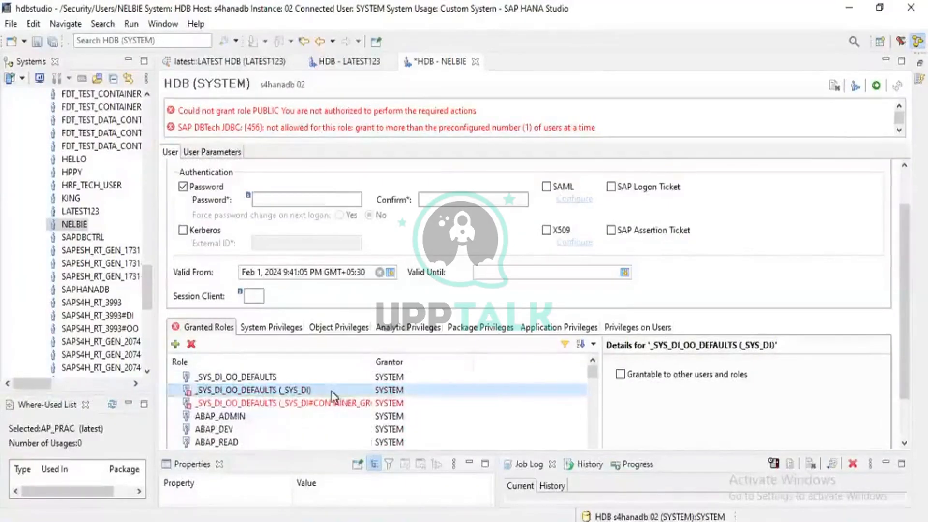
key(shift+Down)
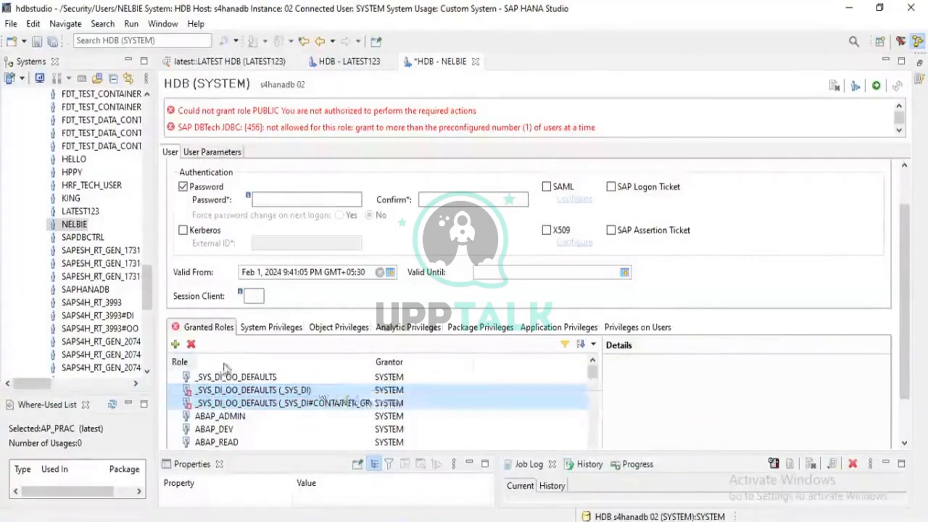
click(192, 345)
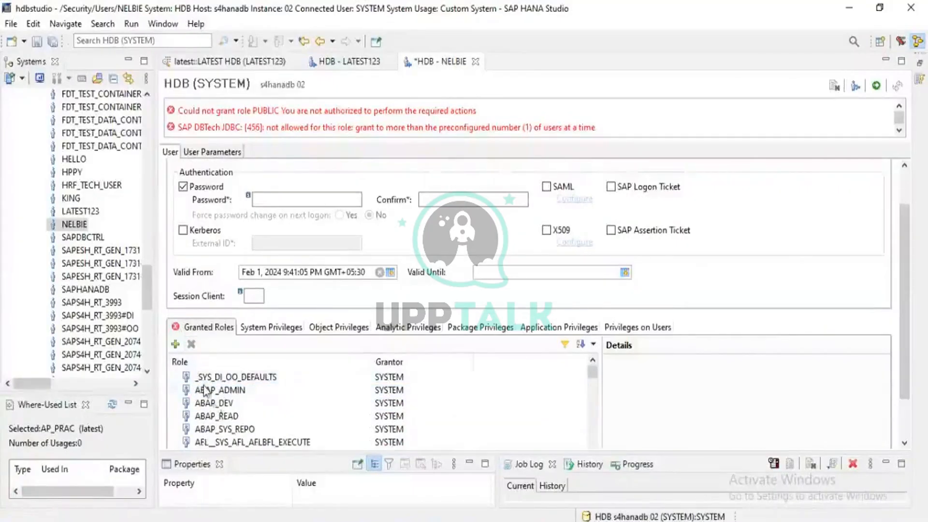
- Remove the role SAP_INTERNAL_HANA_SUPPORT granted by SYSTEM from NELBIE's granted roles
click(208, 403)
scroll(213, 411, down, 3)
scroll(214, 412, down, 15)
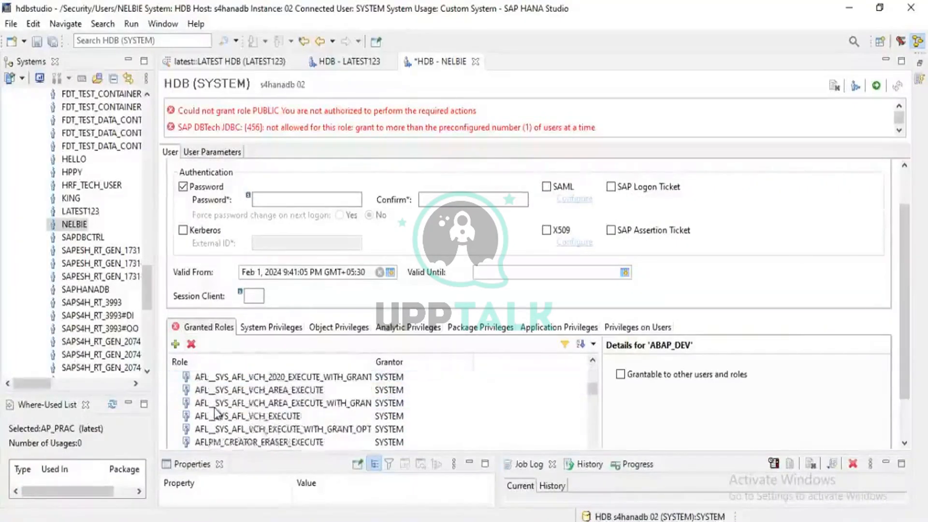
scroll(213, 408, up, 5)
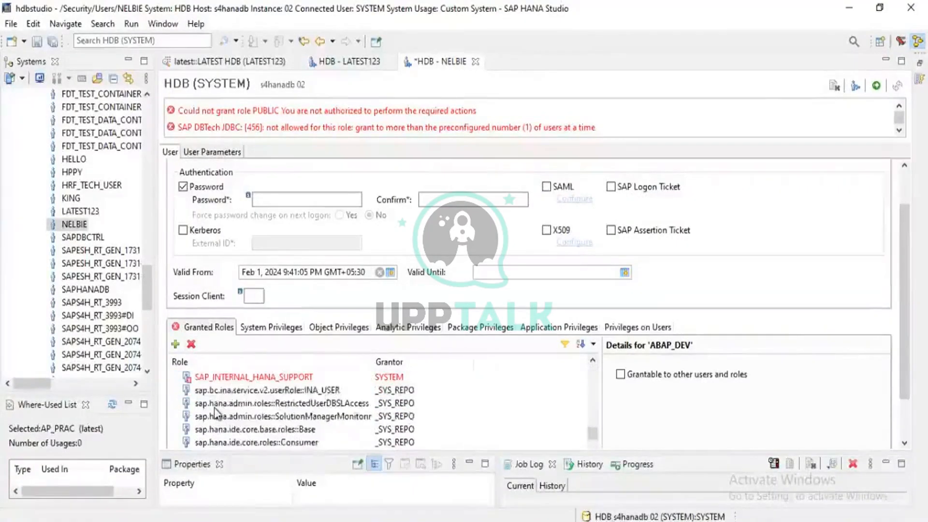
click(247, 419)
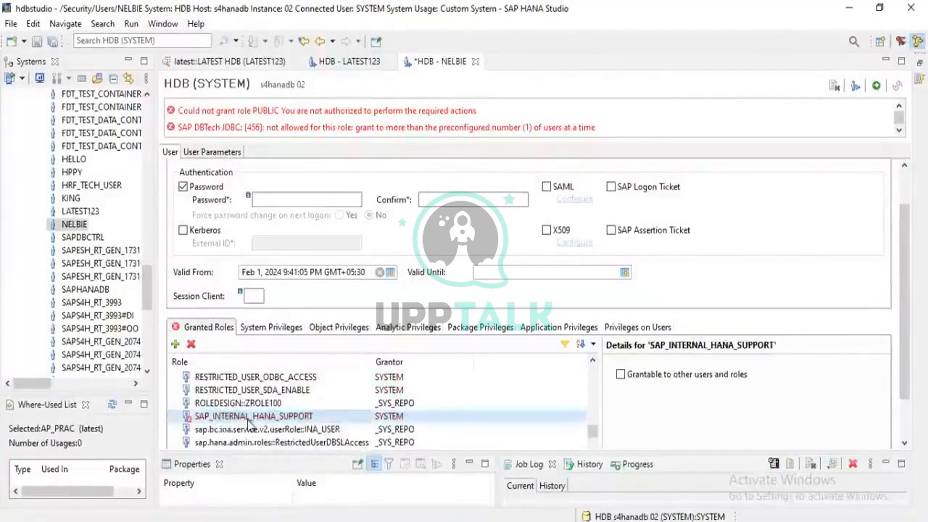
click(193, 345)
scroll(231, 408, up, 2)
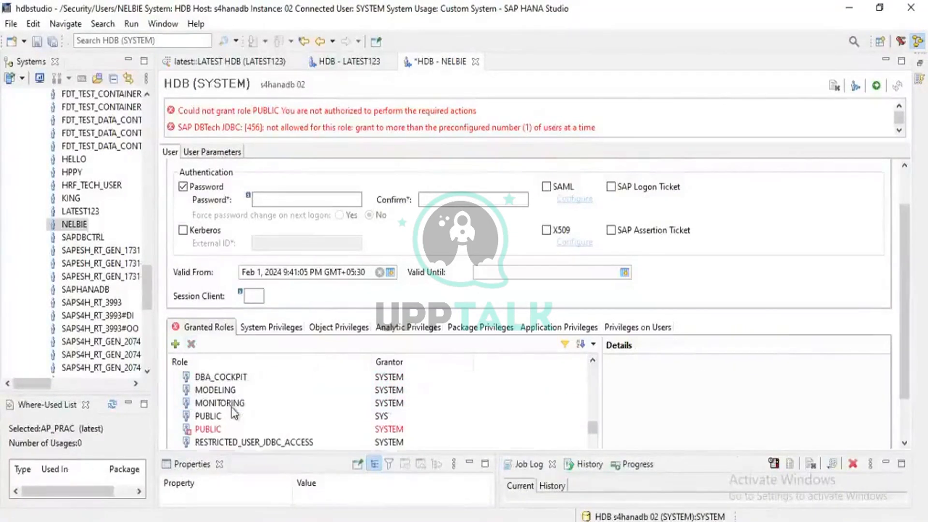
- Remove the PUBLIC role granted by SYSTEM from NELBIE's granted roles and deploy the user's changes
click(220, 430)
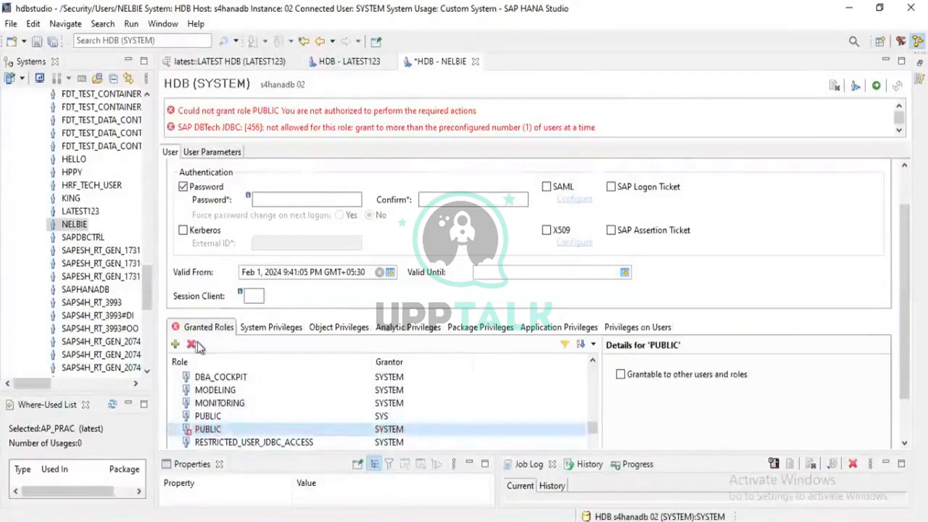
click(193, 344)
scroll(236, 440, down, 8)
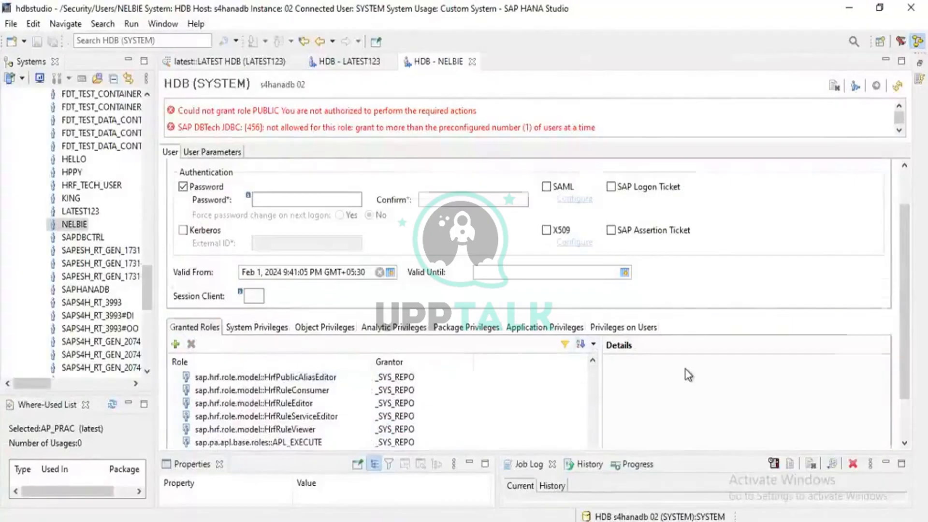
scroll(686, 369, down, 2)
scroll(686, 370, up, 4)
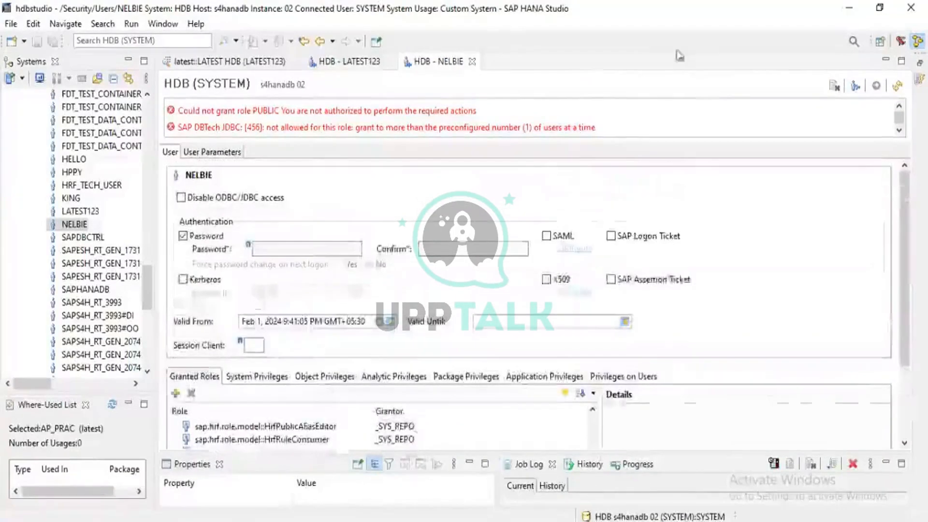
- Expand the HDB (NELBIE) system and open the role Z:TESTROLE1 (SECURITY) from its security roles
scroll(44, 203, up, 15)
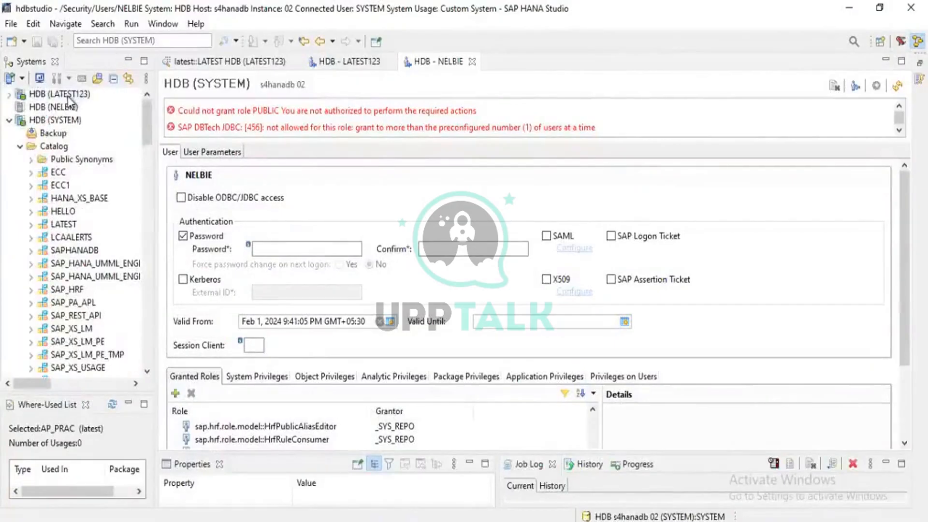
right_click(50, 94)
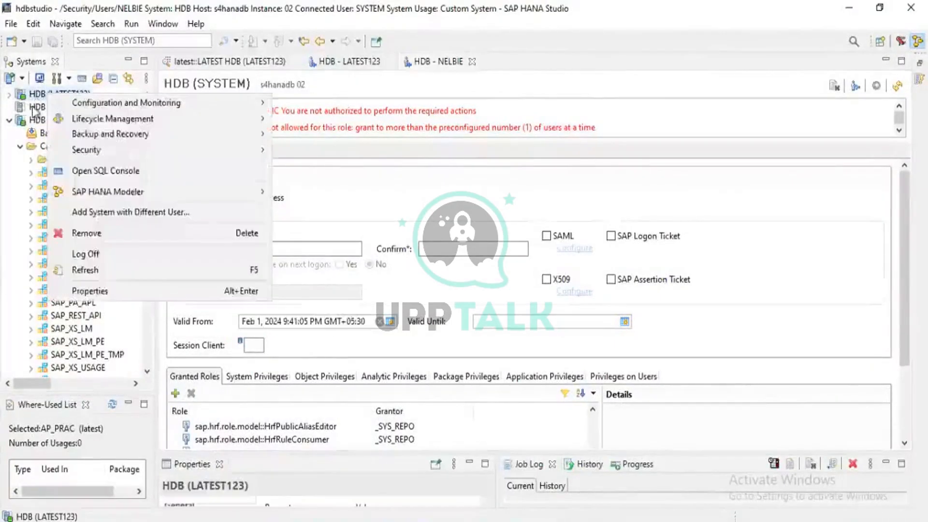
click(34, 108)
double_click(34, 109)
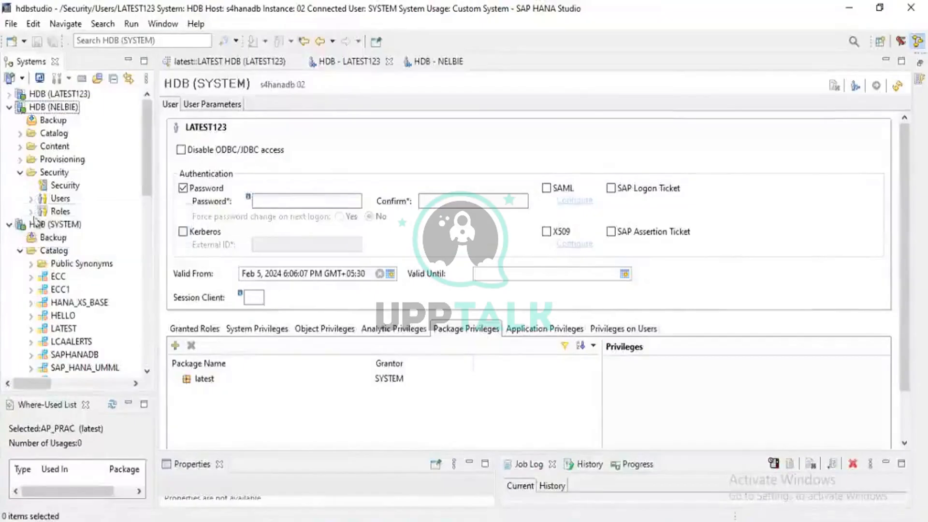
click(31, 212)
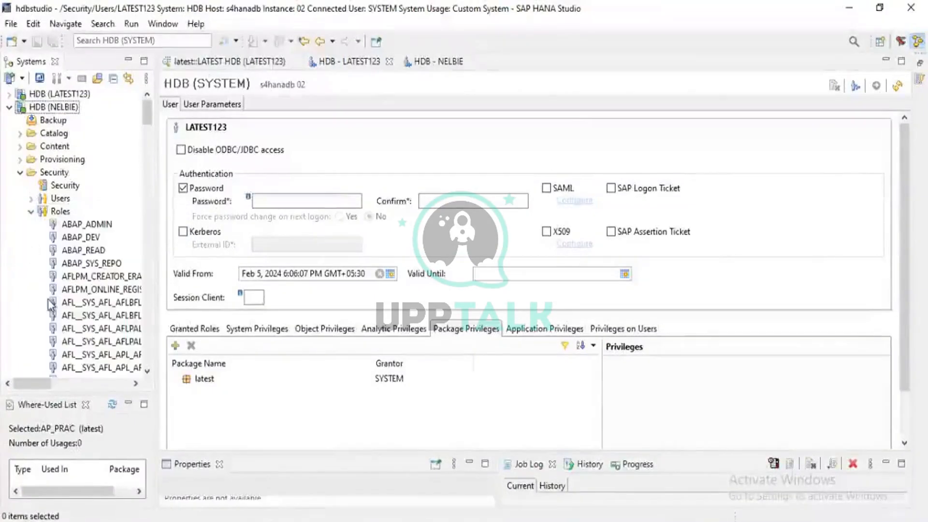
scroll(50, 304, down, 5)
scroll(50, 305, down, 15)
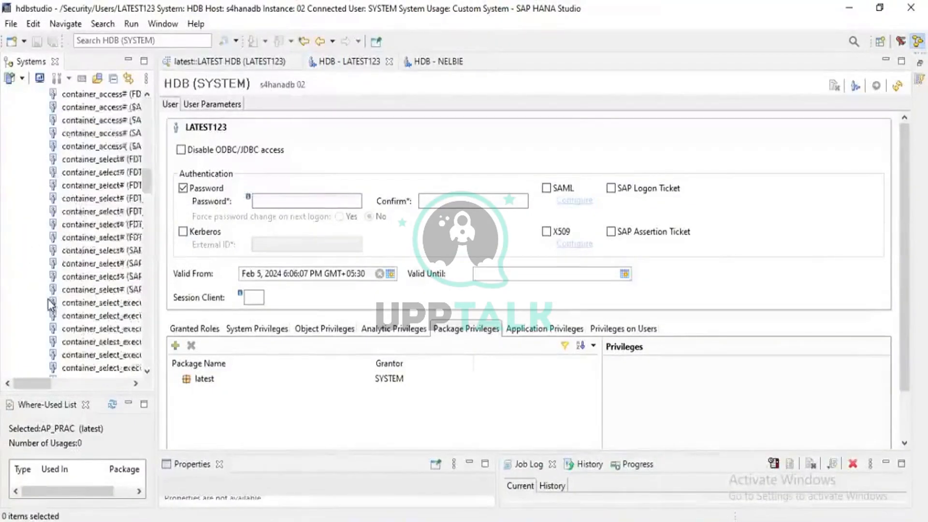
scroll(50, 304, down, 15)
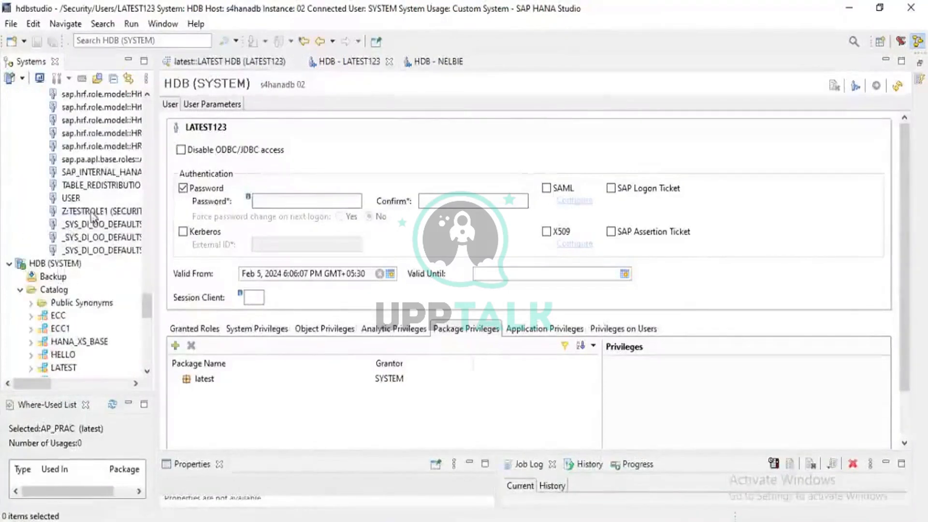
double_click(92, 213)
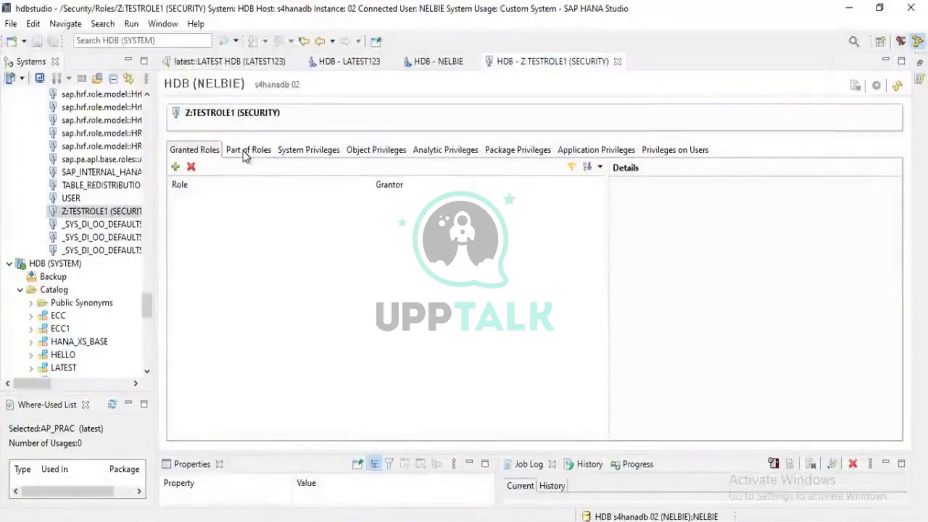
- Review the parent roles and system privileges of Z:TESTROLE1 and bring up its object privileges
click(247, 153)
click(290, 152)
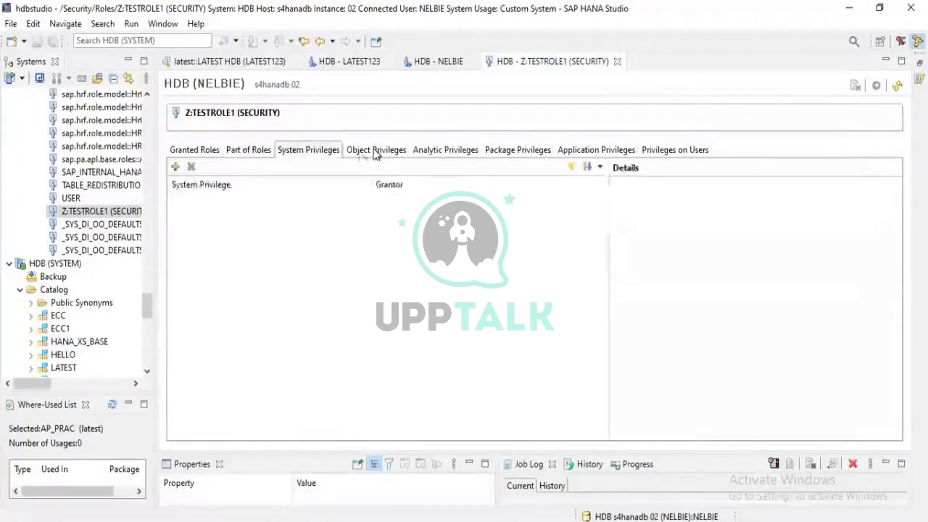
click(376, 151)
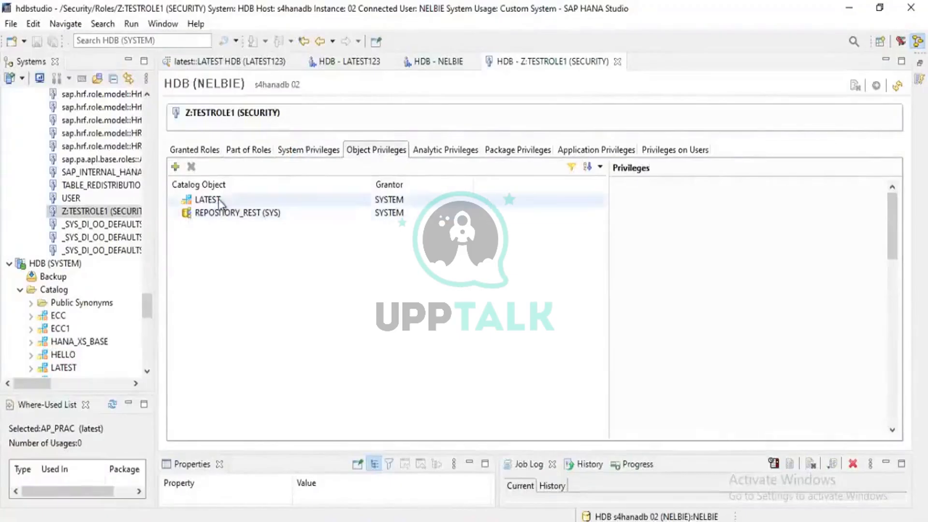
click(174, 167)
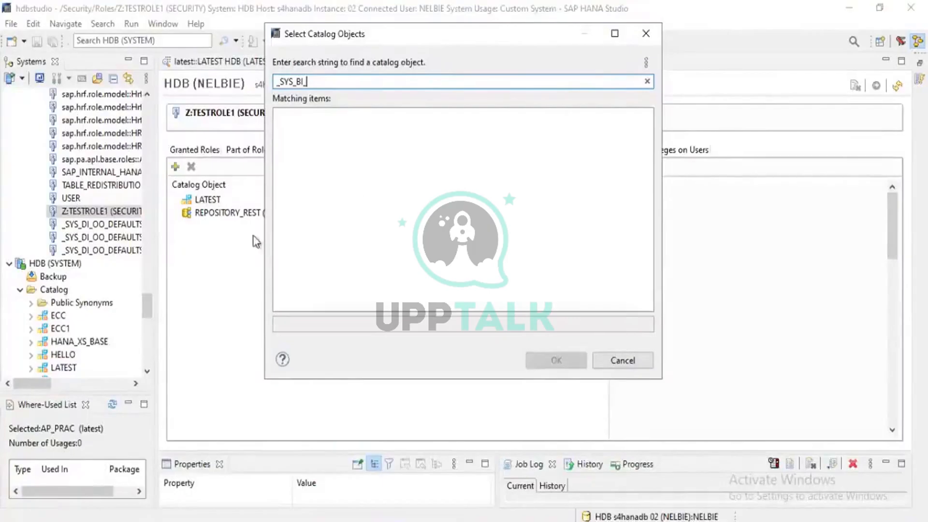
click(629, 364)
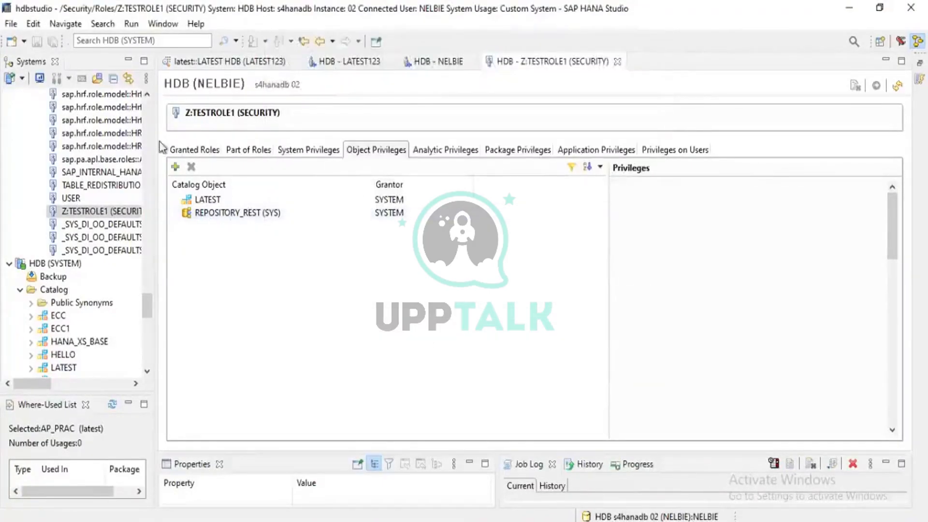
scroll(83, 172, up, 4)
scroll(83, 173, up, 7)
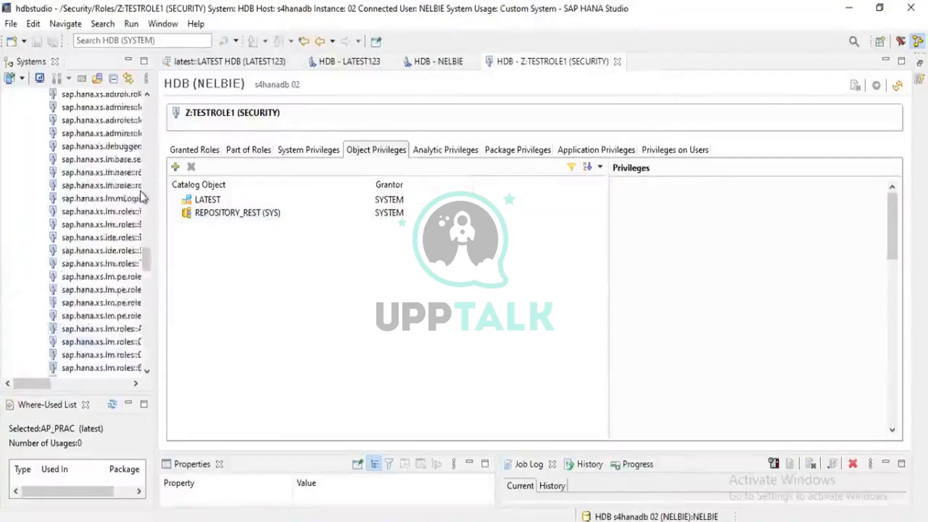
scroll(89, 216, up, 15)
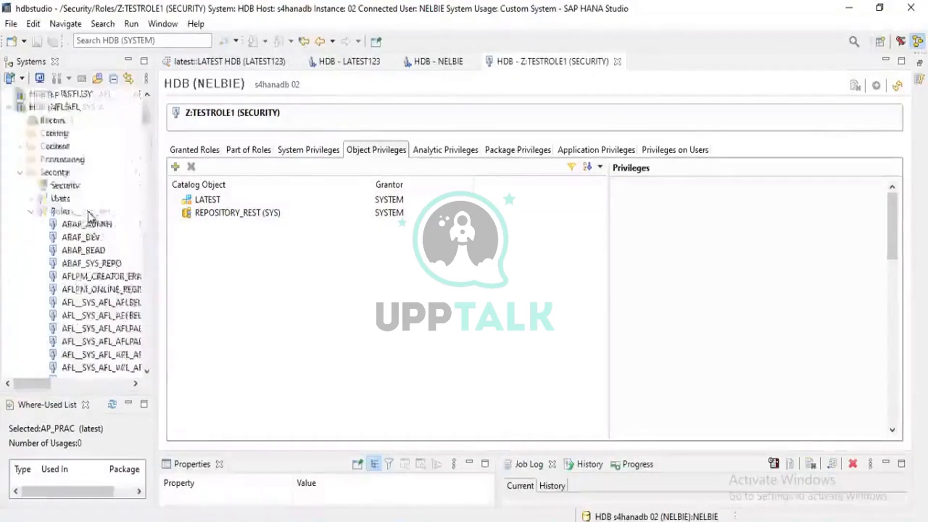
- Search the catalog objects for "sys" and add _SYS_BI and _SYS_BIC to the object privileges of Z:TESTROLE1
click(180, 171)
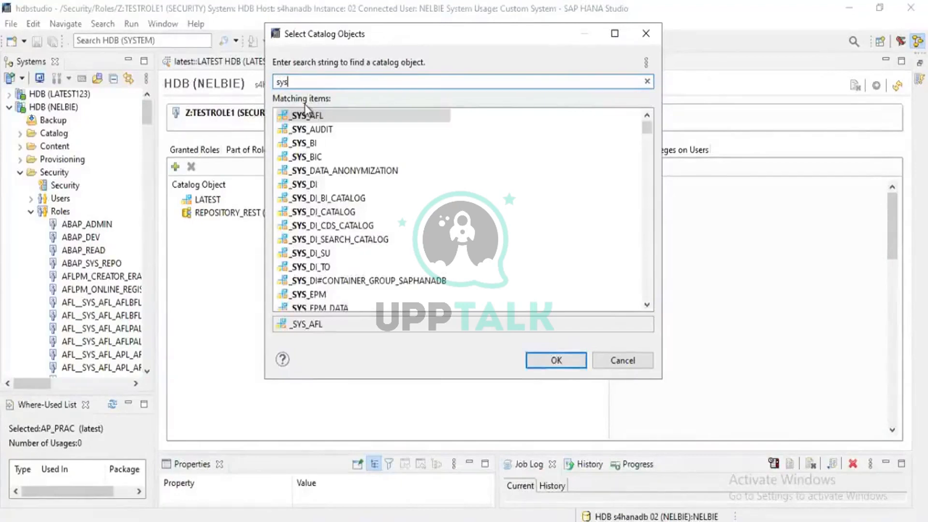
click(311, 144)
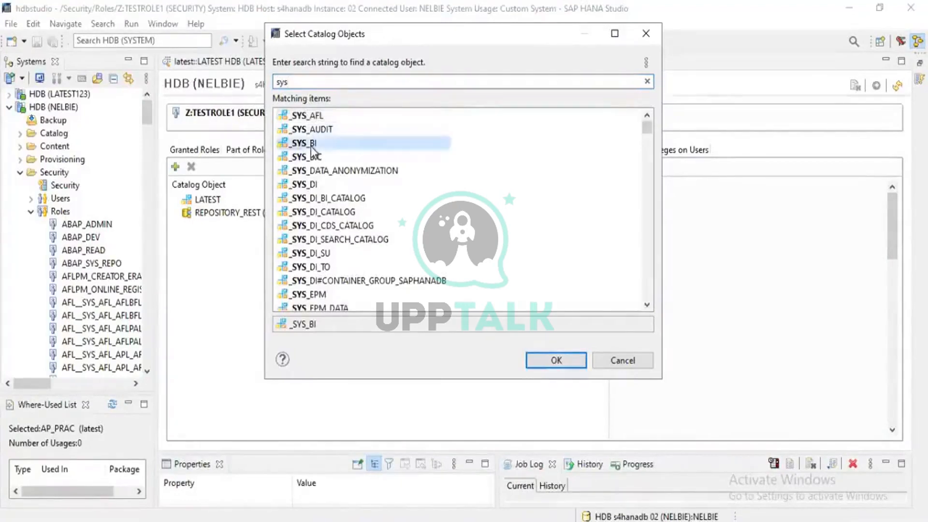
shift+click(313, 157)
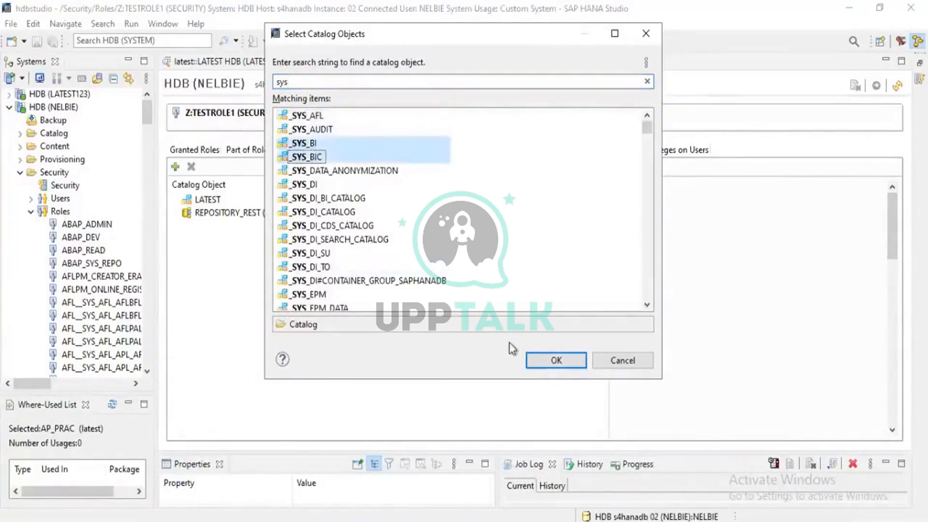
click(537, 362)
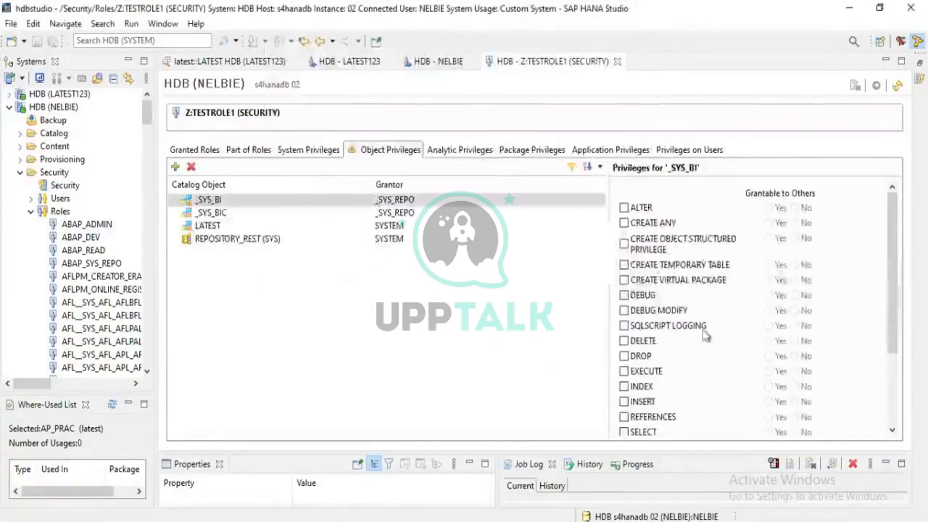
- Grant the EXECUTE and SELECT privileges on both _SYS_BI and _SYS_BIC, not grantable to others
click(624, 372)
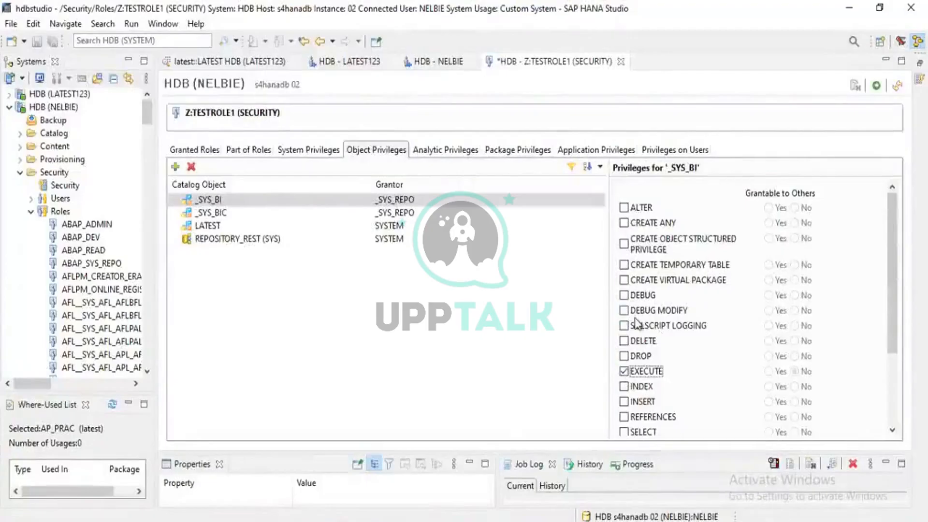
scroll(635, 317, down, 2)
click(623, 361)
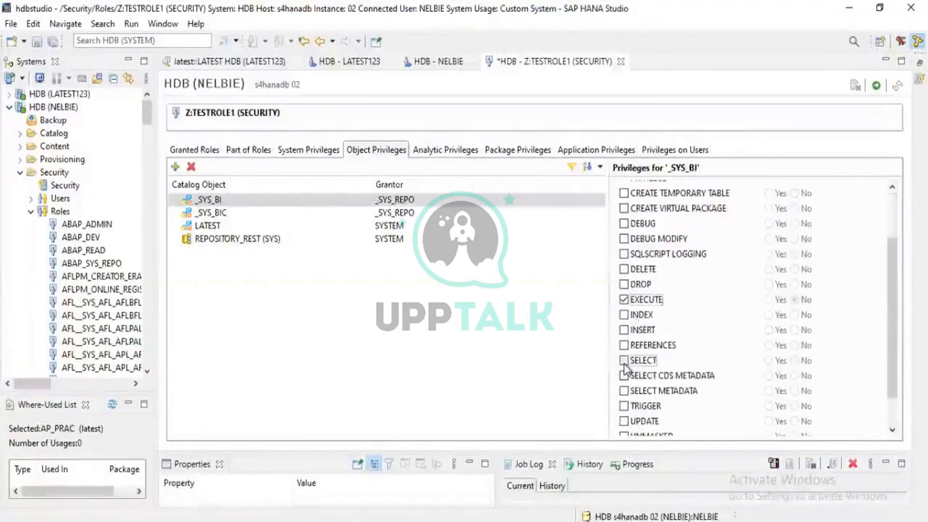
click(229, 213)
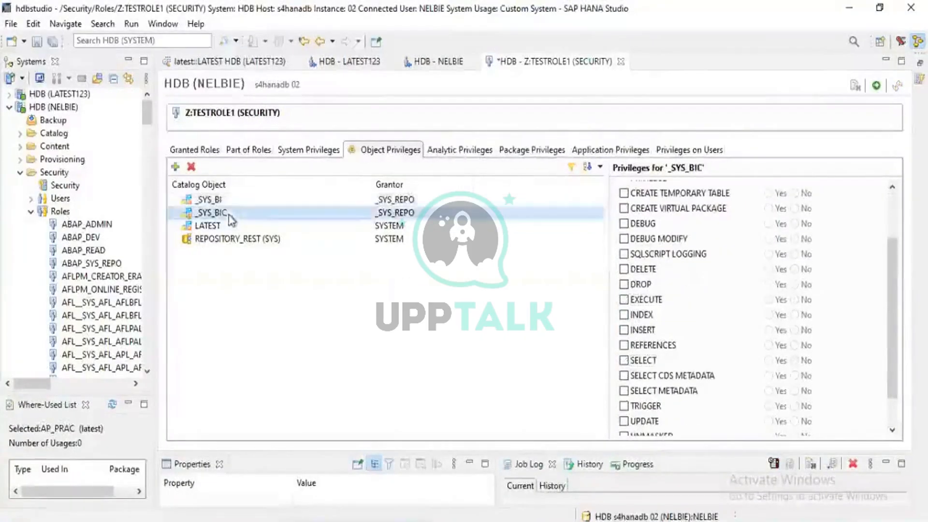
click(625, 361)
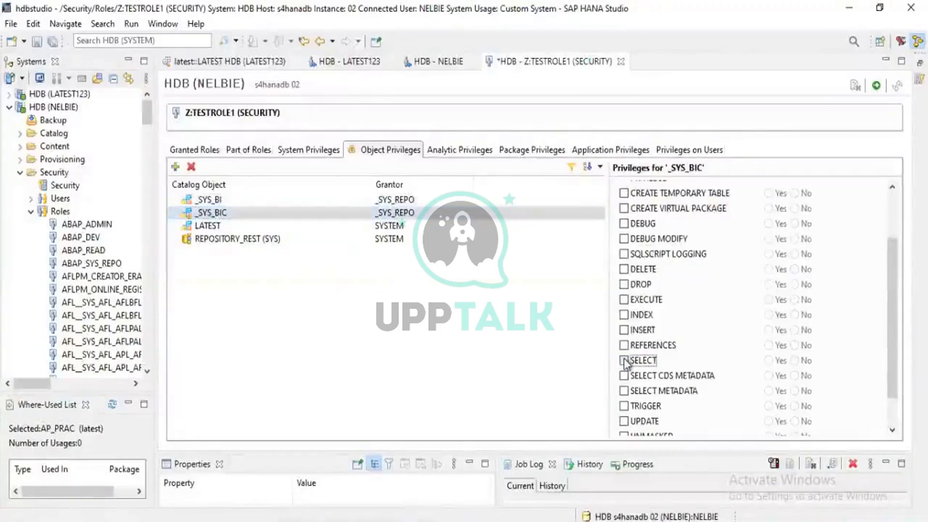
click(624, 300)
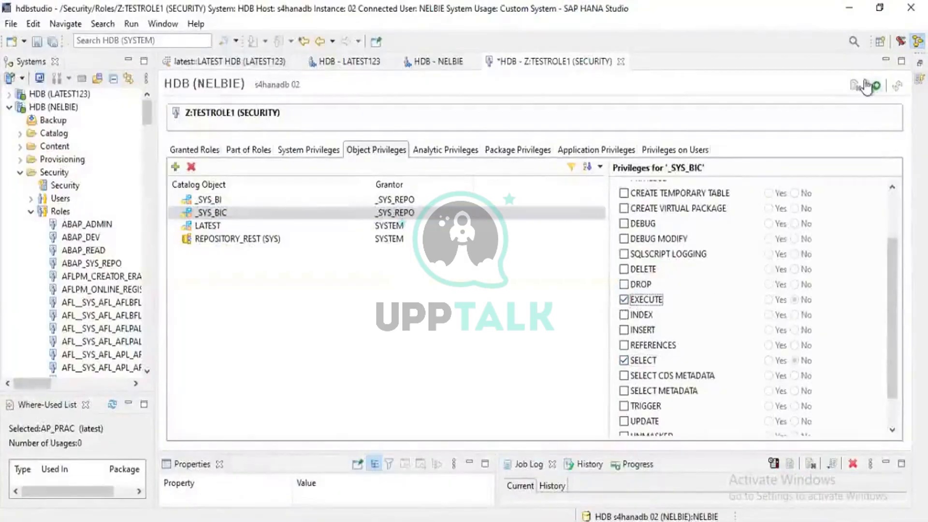
- Try to deploy the privilege changes of Z:TESTROLE1 and read through the deployment messages for _SYS_BI and _SYS_BIC
click(876, 86)
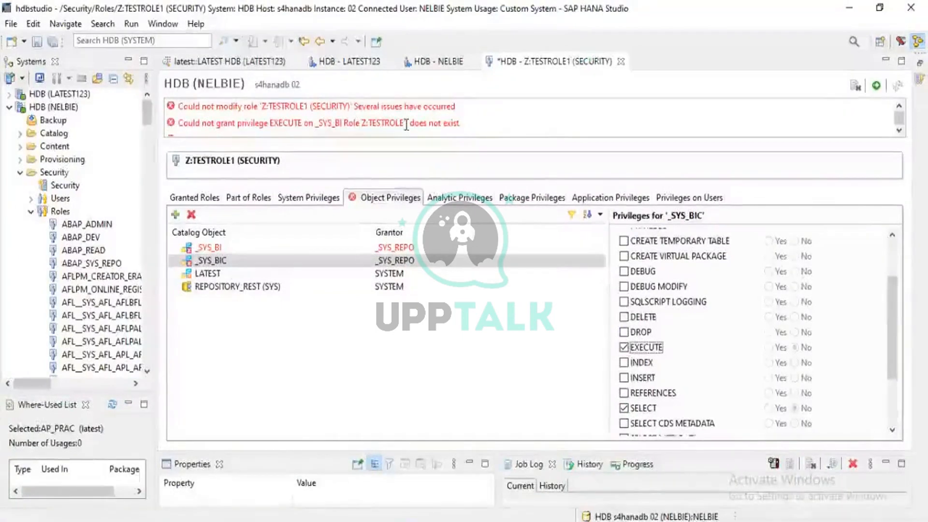
click(214, 249)
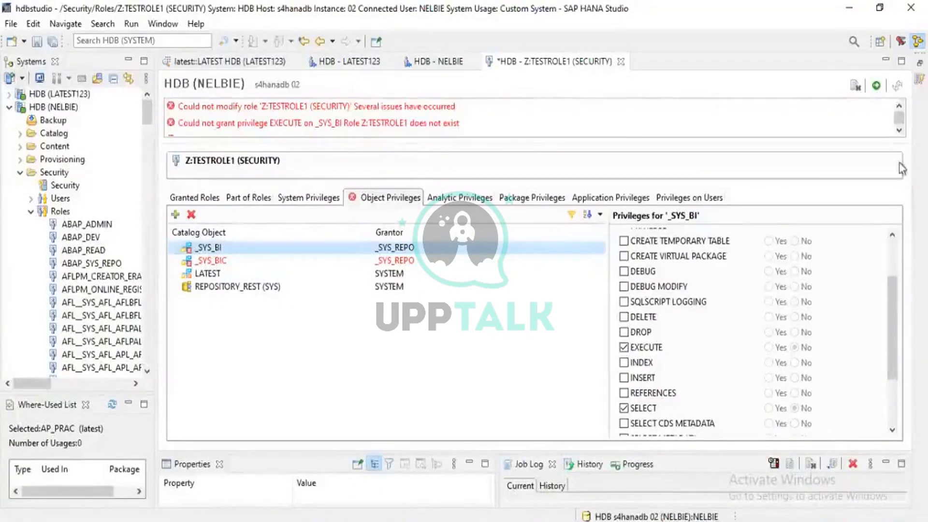
click(899, 130)
click(900, 130)
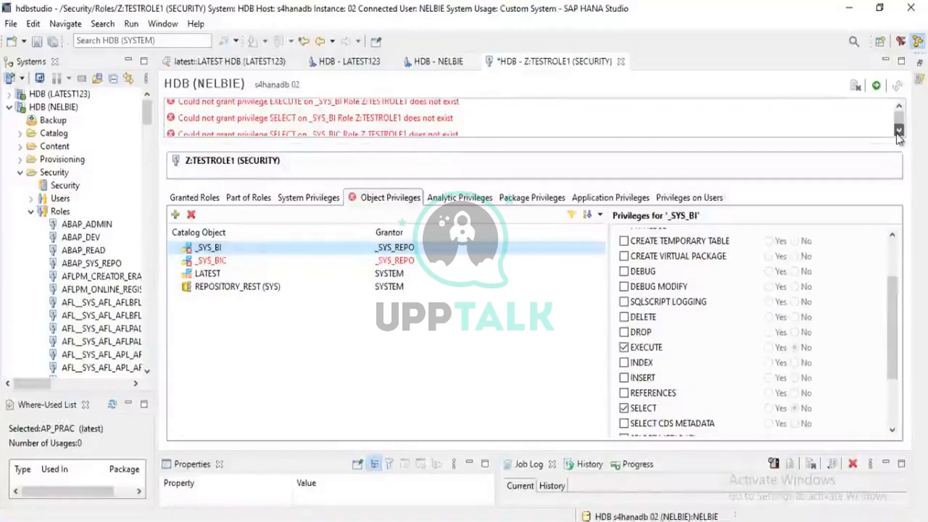
click(899, 130)
click(899, 130)
click(899, 130)
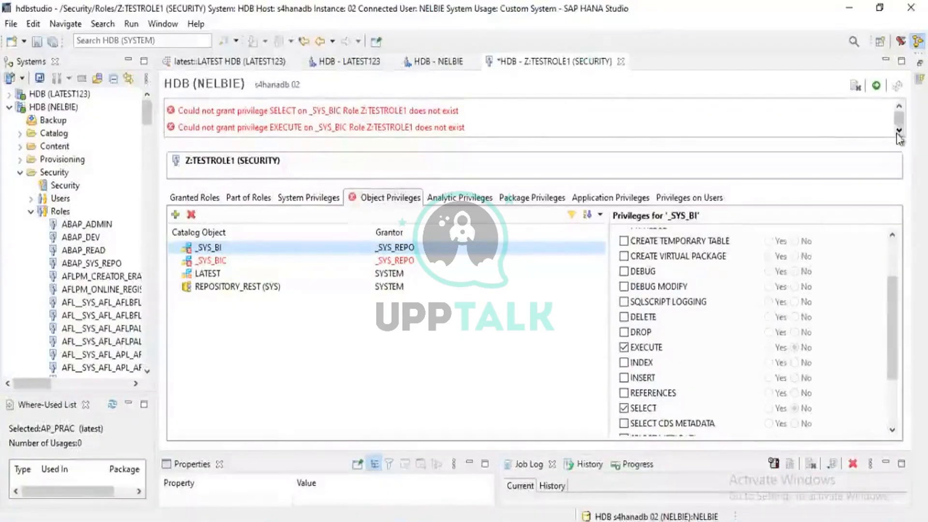
click(31, 315)
scroll(31, 315, down, 20)
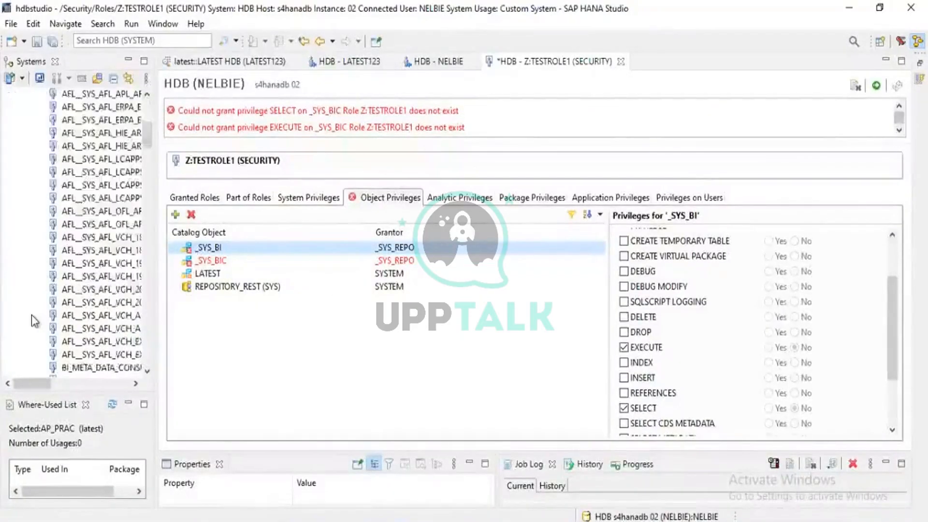
scroll(31, 315, up, 20)
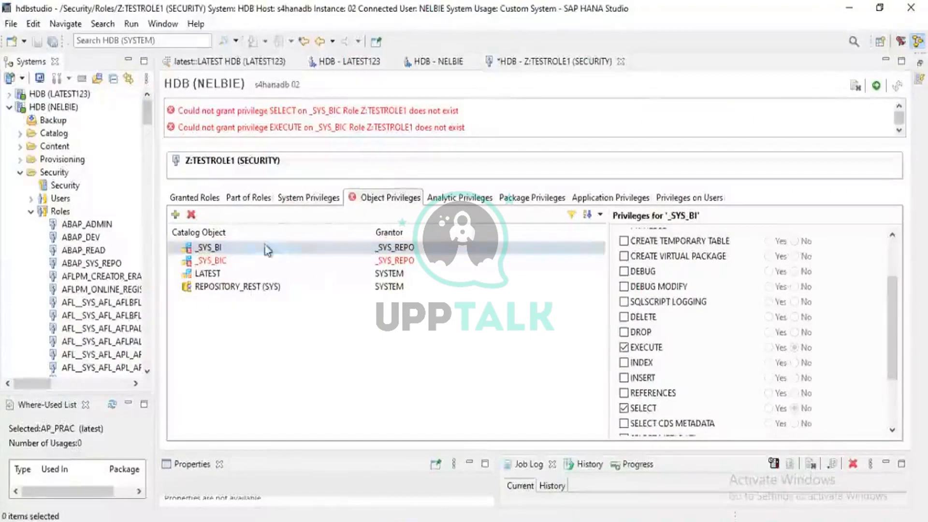
- Check the privileges selected for _SYS_BI and _SYS_BIC in the object privileges of Z:TESTROLE1
click(236, 267)
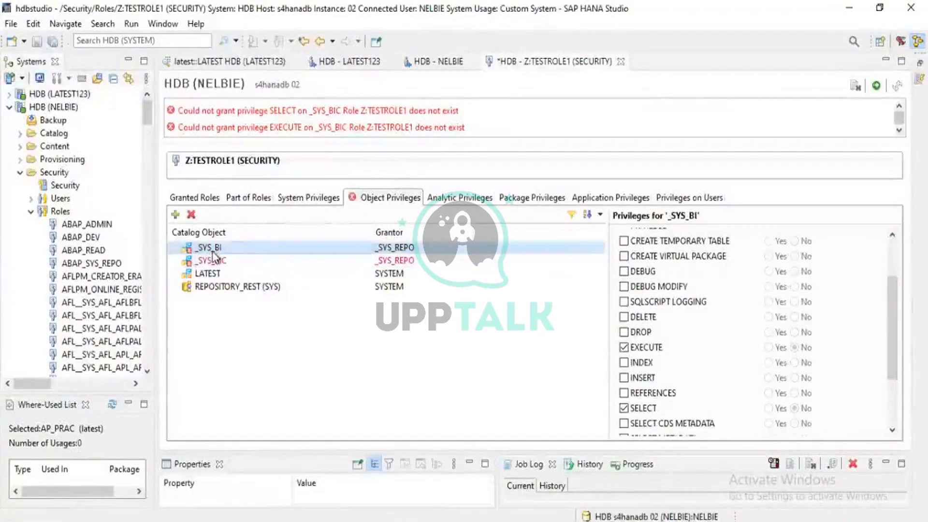
click(213, 250)
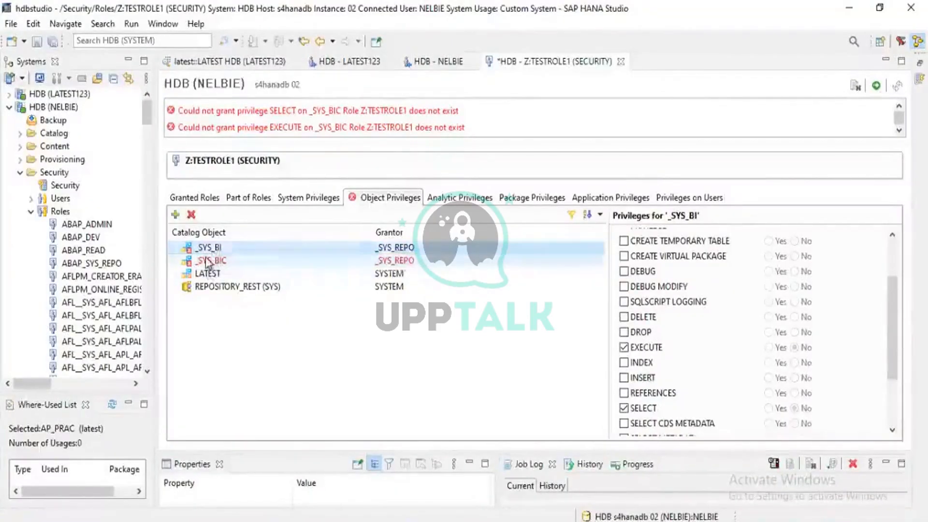
click(209, 261)
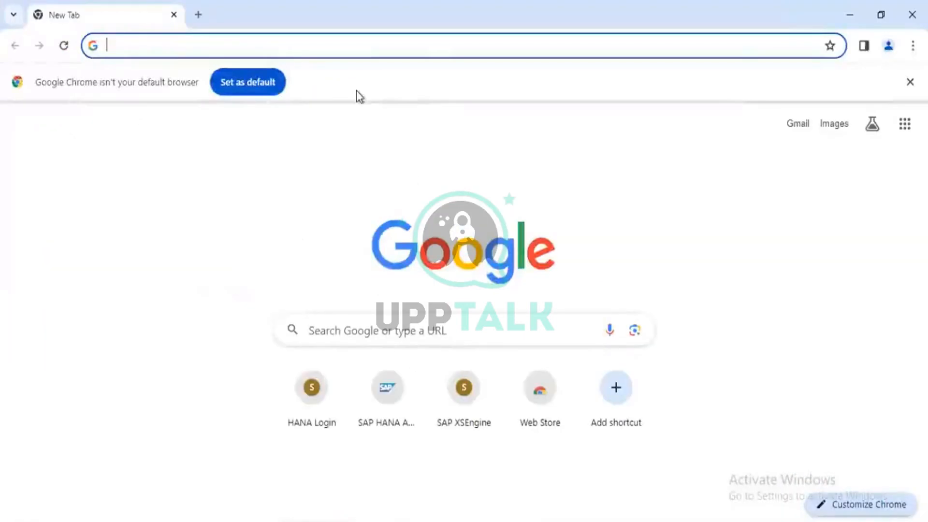
- Switch to Chrome, dismiss the default-browser notice and open s4hanadb:4302/sap/hana/ide/editor/
click(911, 83)
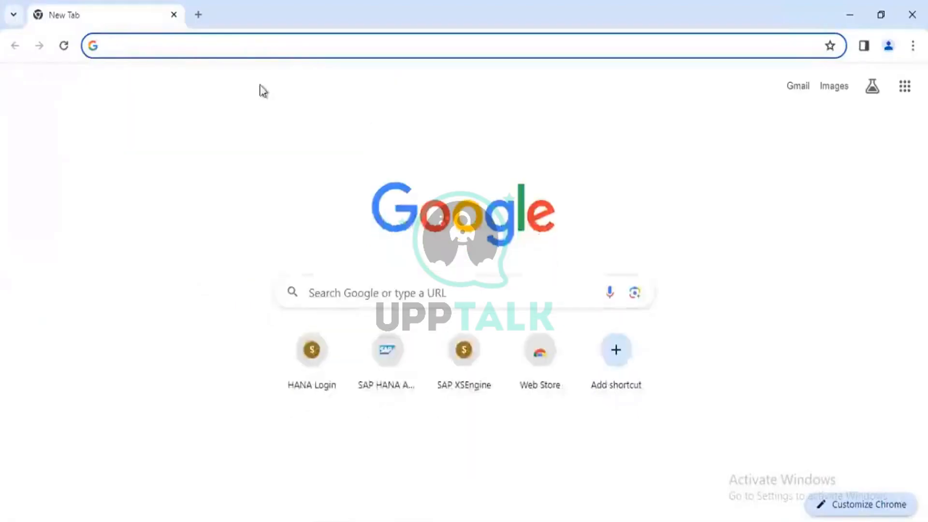
click(151, 53)
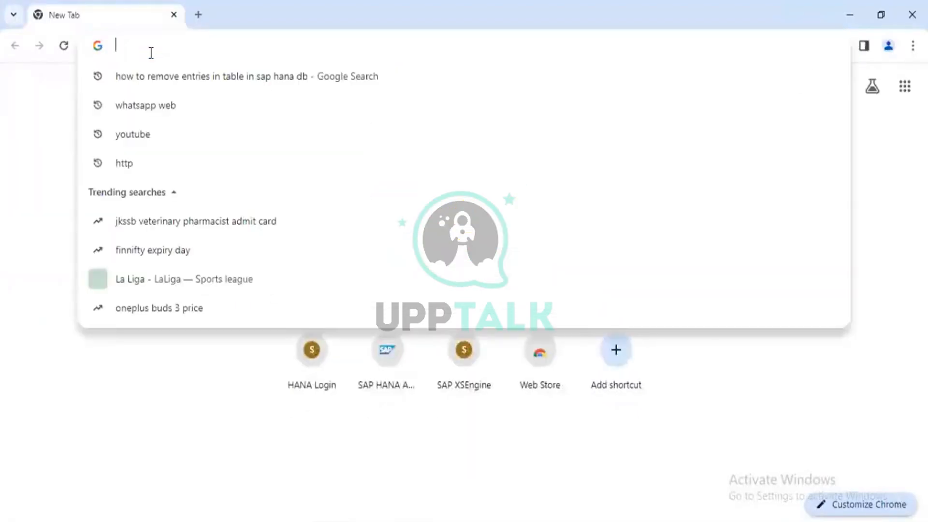
text(s4)
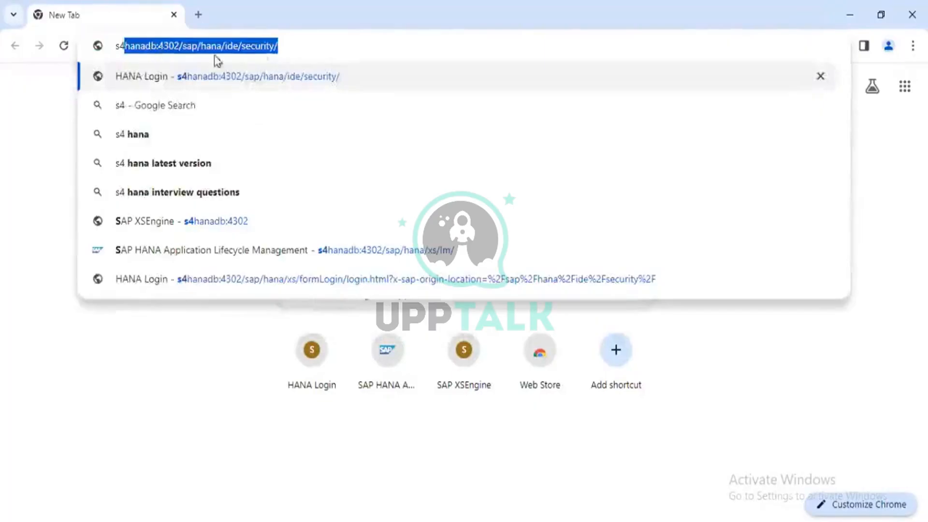
click(294, 42)
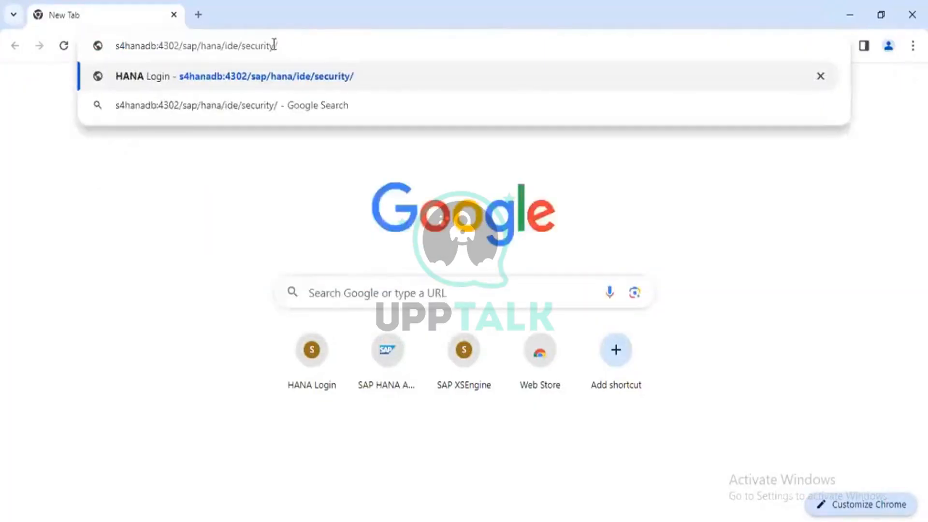
click(273, 45)
key(BackSpace)
key(BackSpace)
key(BackSpace)
key(BackSpace)
key(BackSpace)
key(BackSpace)
key(BackSpace)
key(BackSpace)
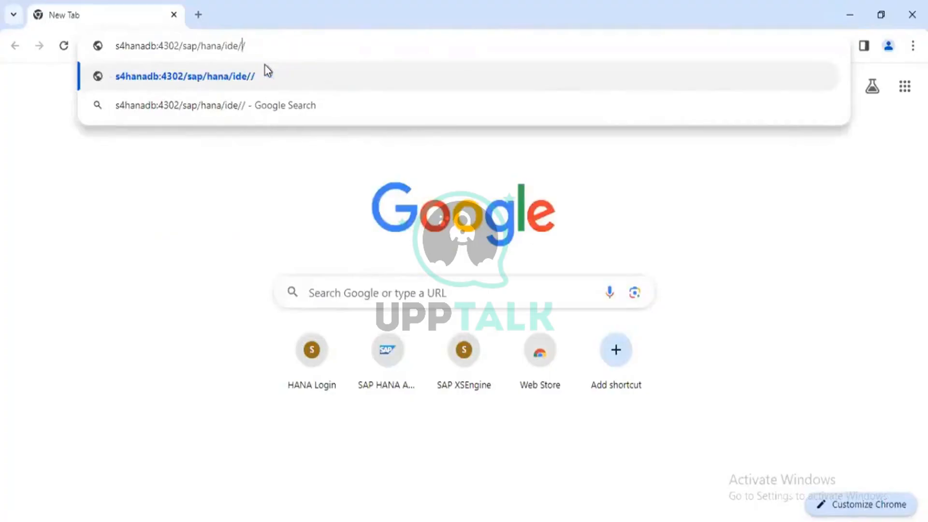
key(BackSpace)
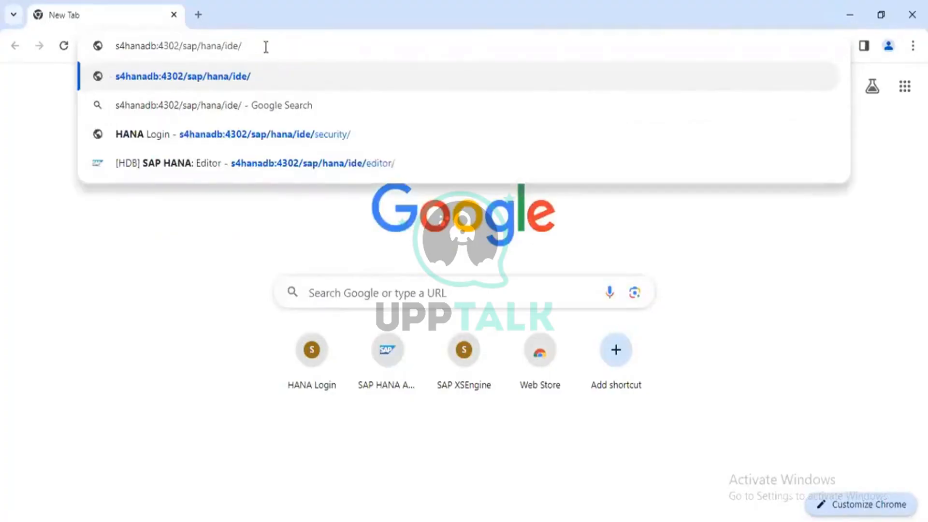
click(271, 168)
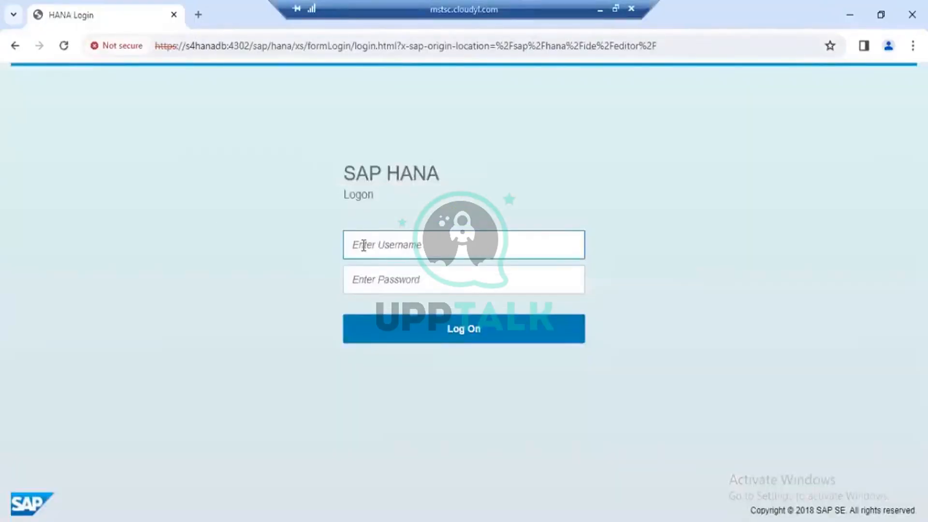
- Log on to SAP HANA with the username system and the account password
text(sy)
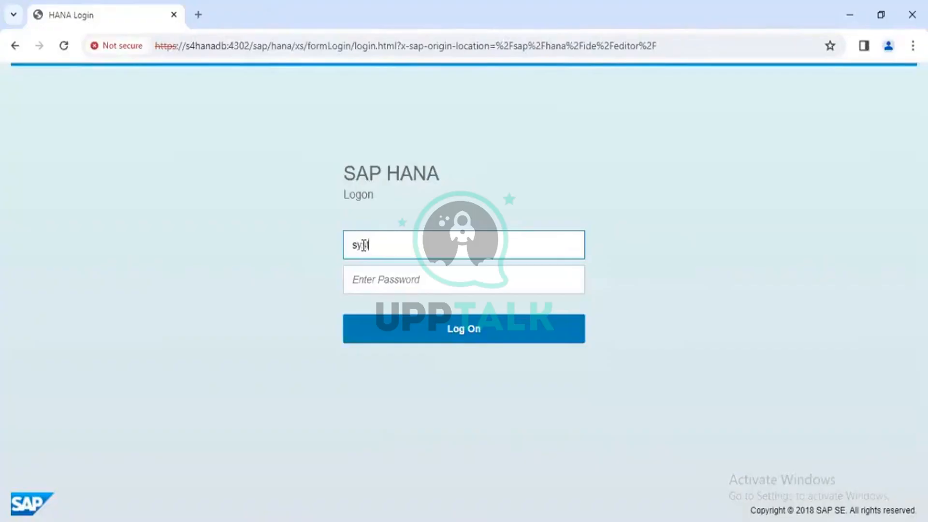
text(stem)
key(Tab)
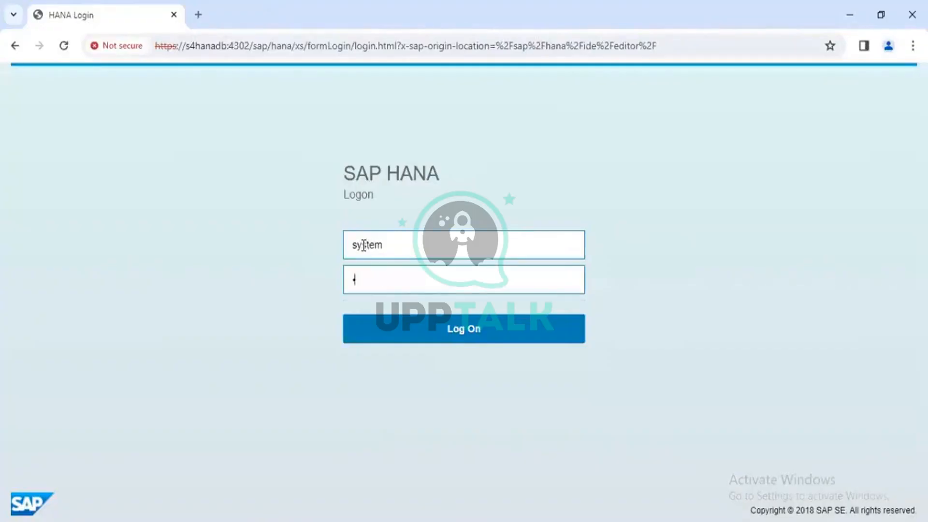
text(••••••)
key(BackSpace)
key(BackSpace)
key(BackSpace)
key(BackSpace)
key(BackSpace)
key(BackSpace)
text(••••••••)
key(Return)
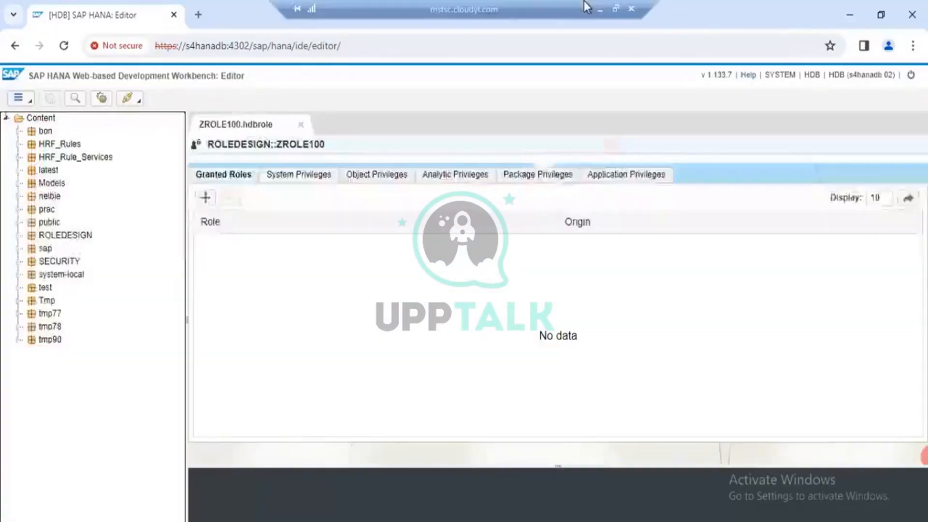
click(595, 6)
click(527, 514)
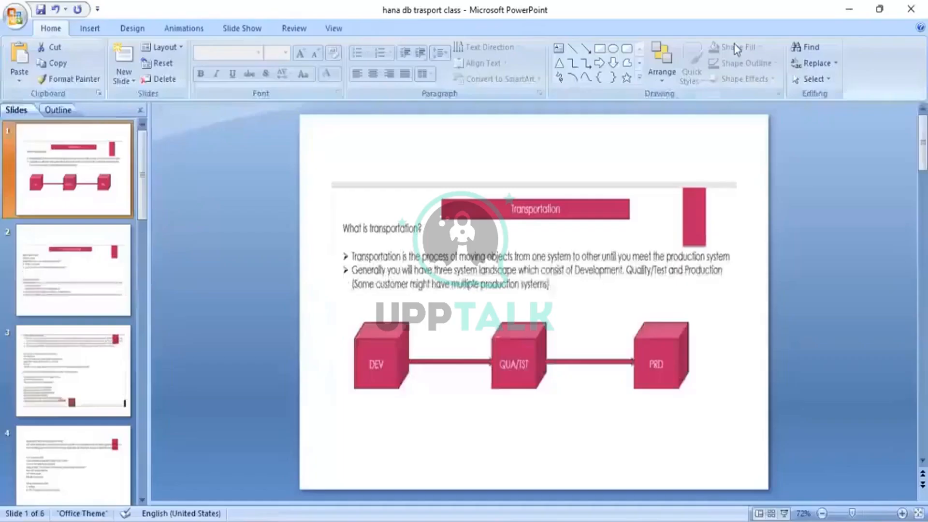
click(851, 10)
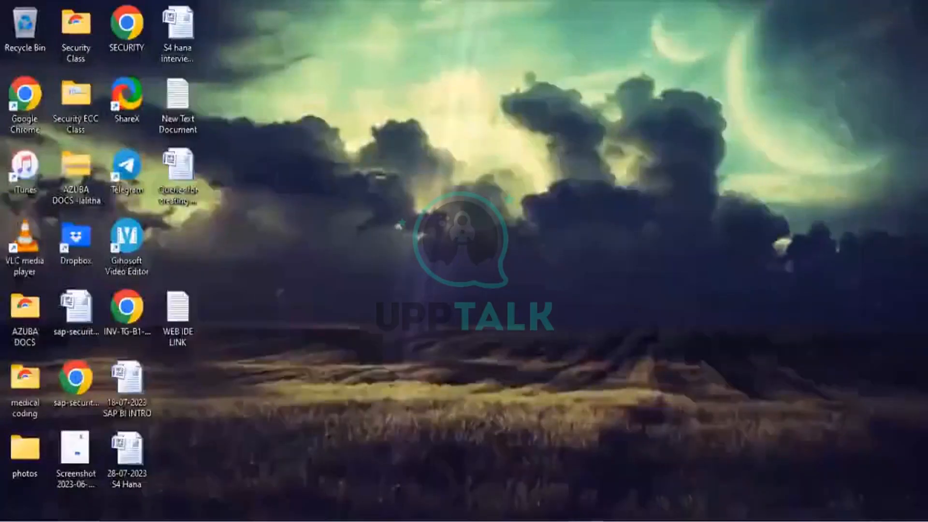
click(599, 517)
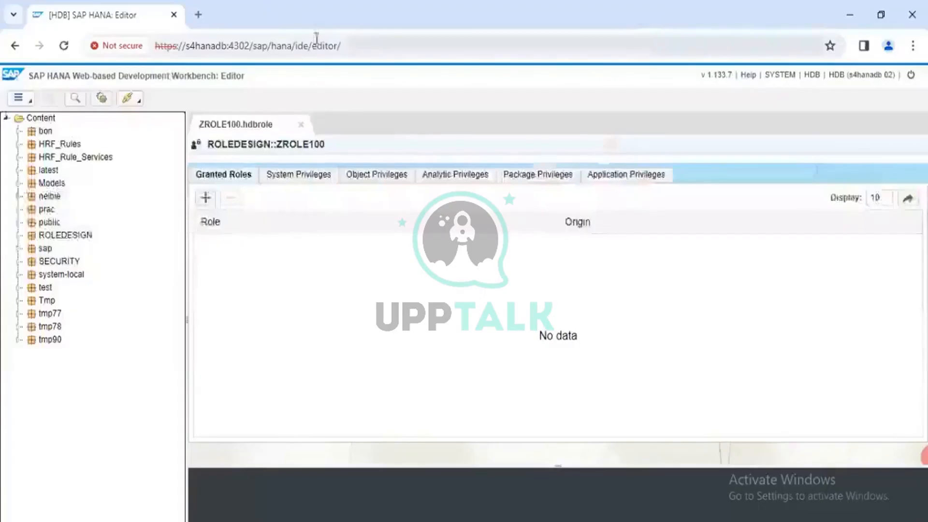
- Examine the host, port and path parts of the Workbench editor's web address
drag(341, 45, 148, 57)
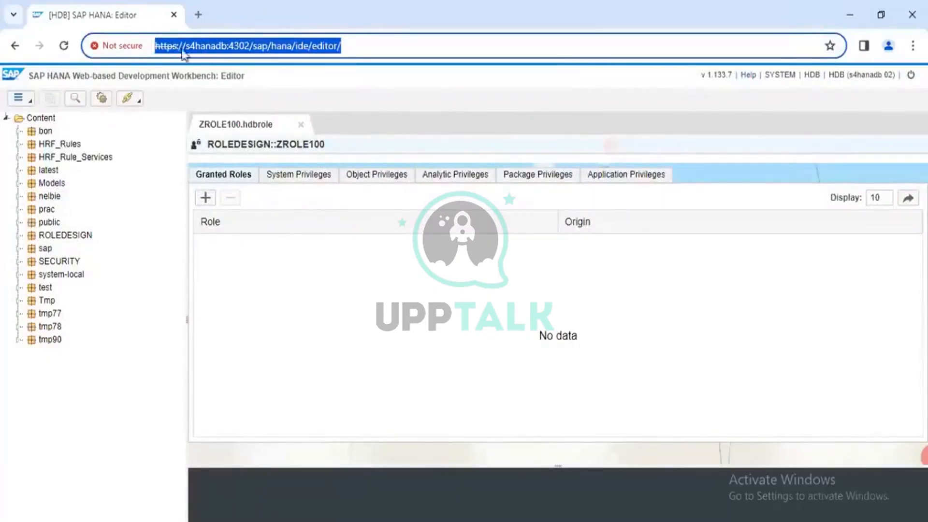
click(205, 46)
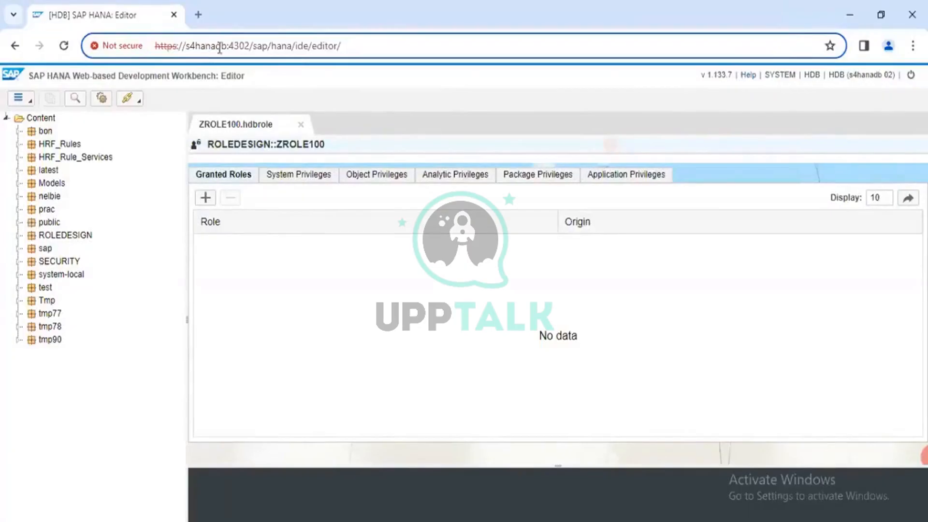
drag(227, 46, 258, 53)
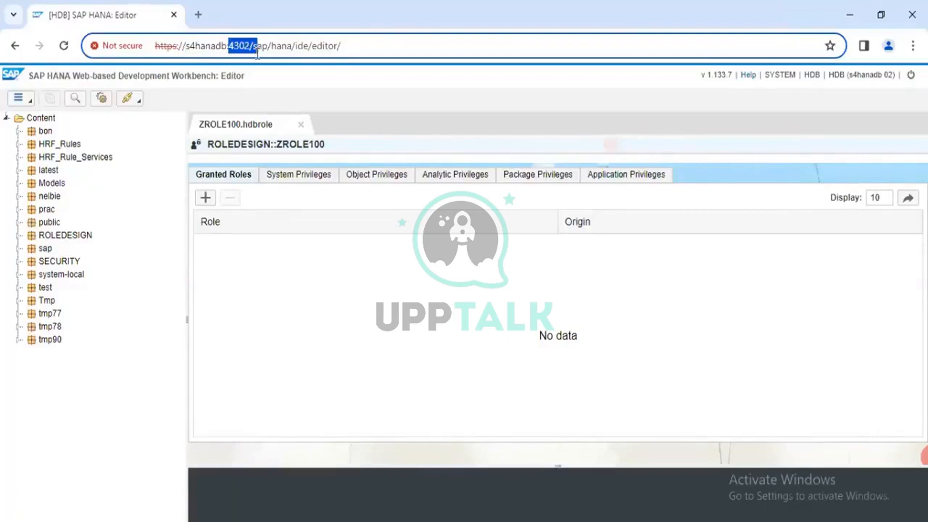
mouse_move(257, 53)
mouse_down()
mouse_move(287, 52)
mouse_move(249, 54)
mouse_move(310, 55)
mouse_move(251, 60)
mouse_up()
drag(337, 45, 357, 47)
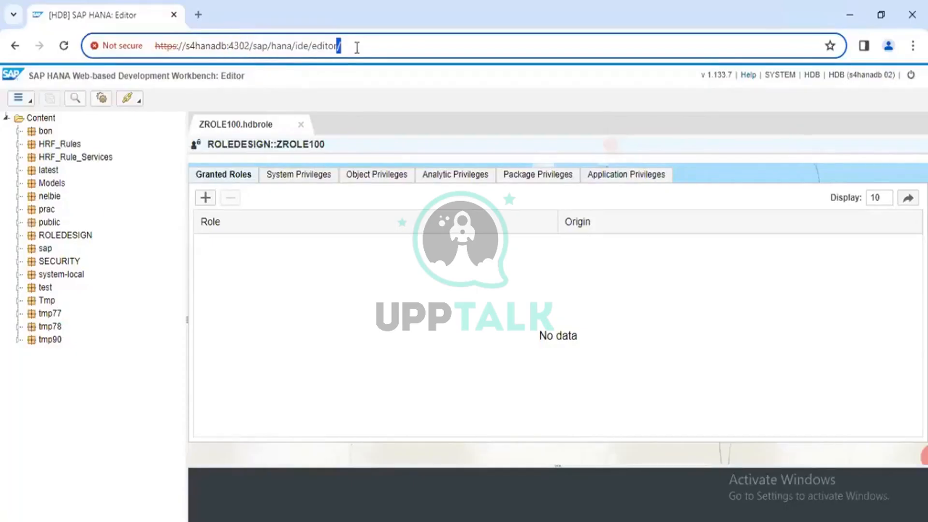
click(357, 47)
drag(357, 48, 108, 54)
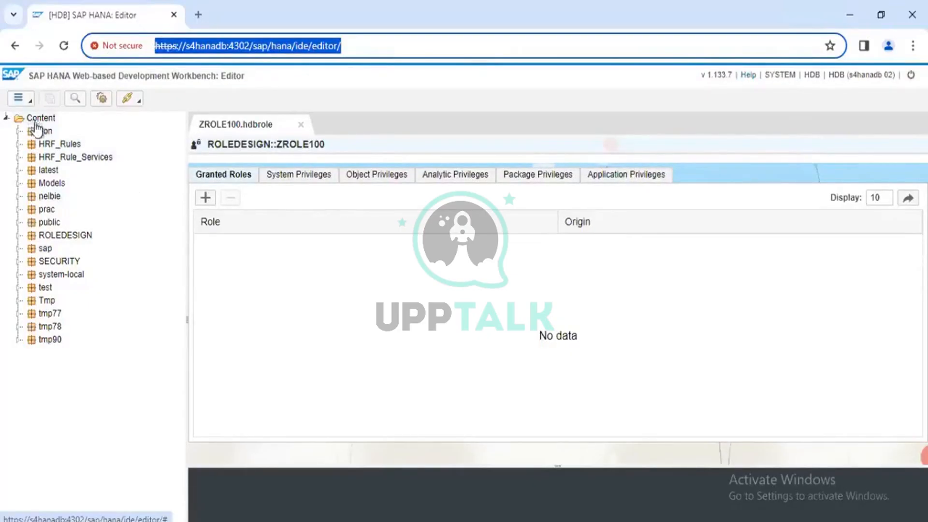
- Open the SECURITY package from the content tree and select the Content root
click(43, 271)
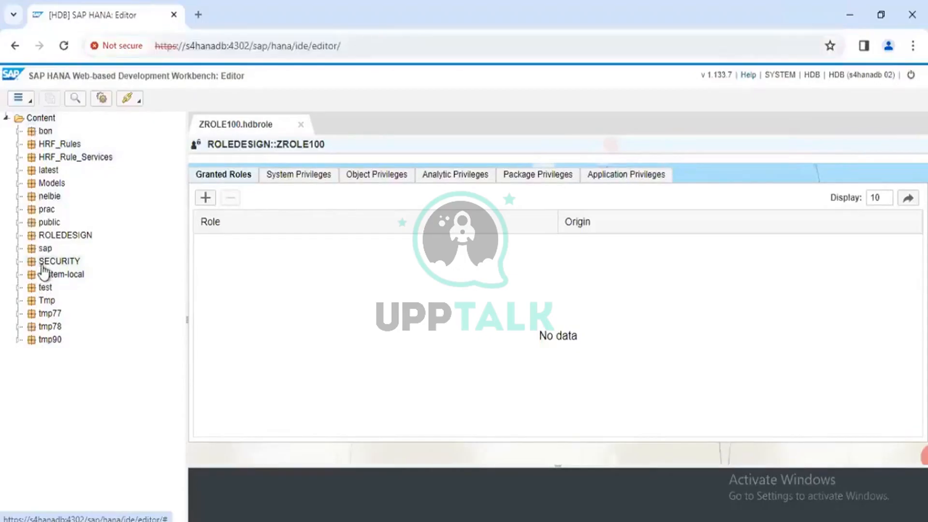
double_click(43, 264)
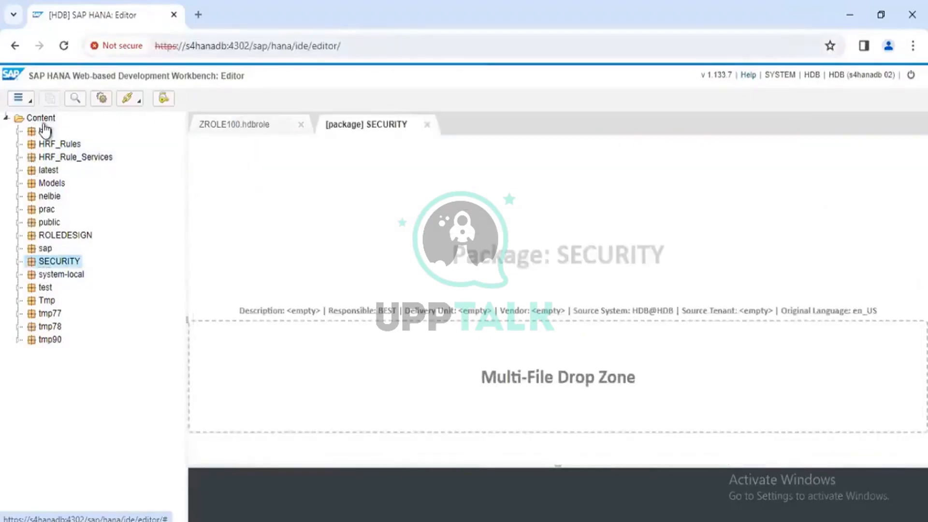
click(40, 119)
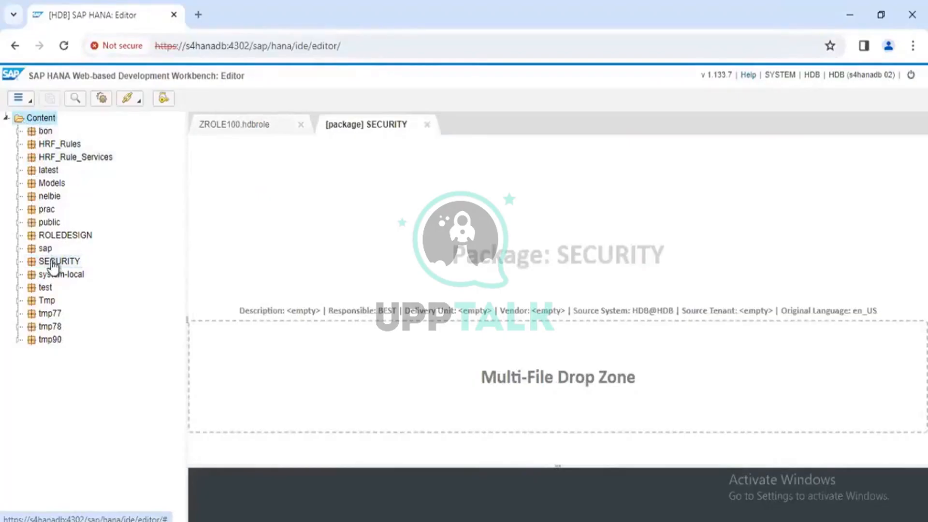
- Return to the role file ZROLE100.hdbrole and view its granted roles
click(237, 124)
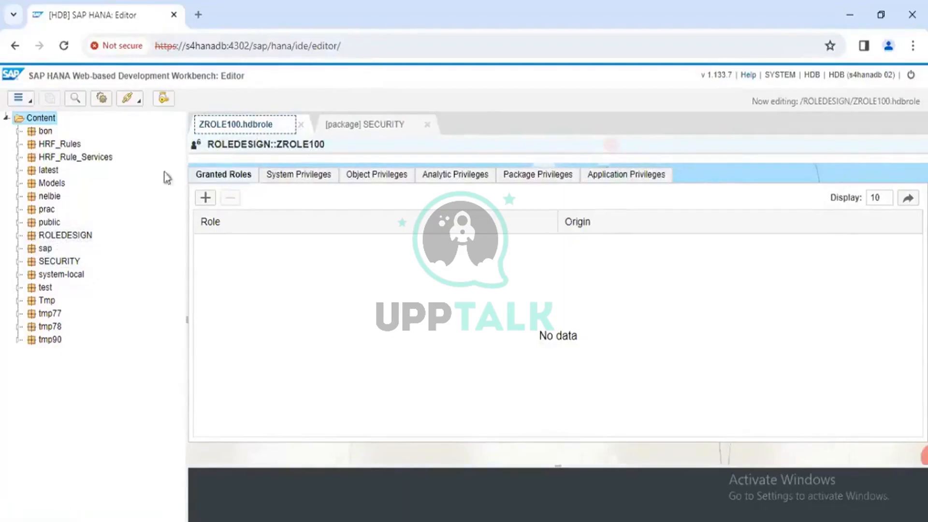
click(246, 174)
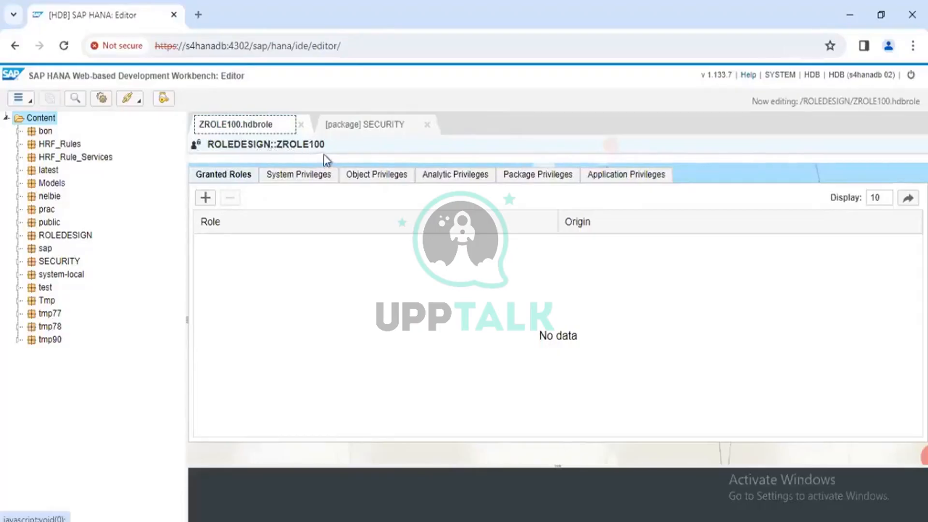
click(222, 176)
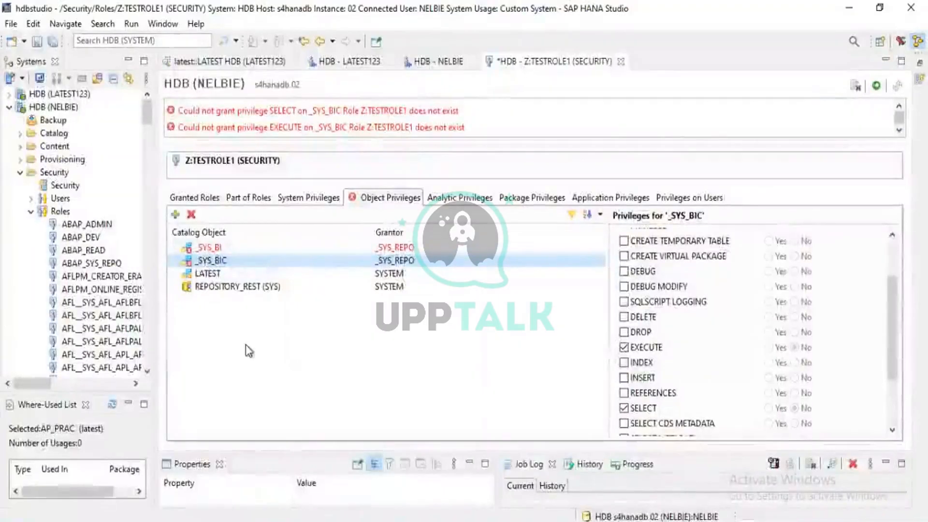
- Switch back to SAP HANA Studio, find Roles in the security folder of HDB (SYSTEM) and view the commands it offers
key(alt+Tab)
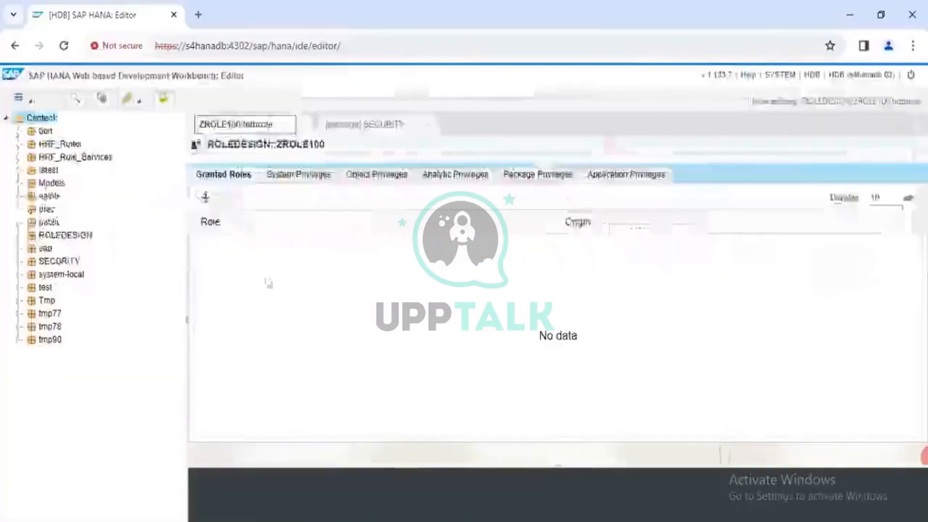
key(alt+Tab)
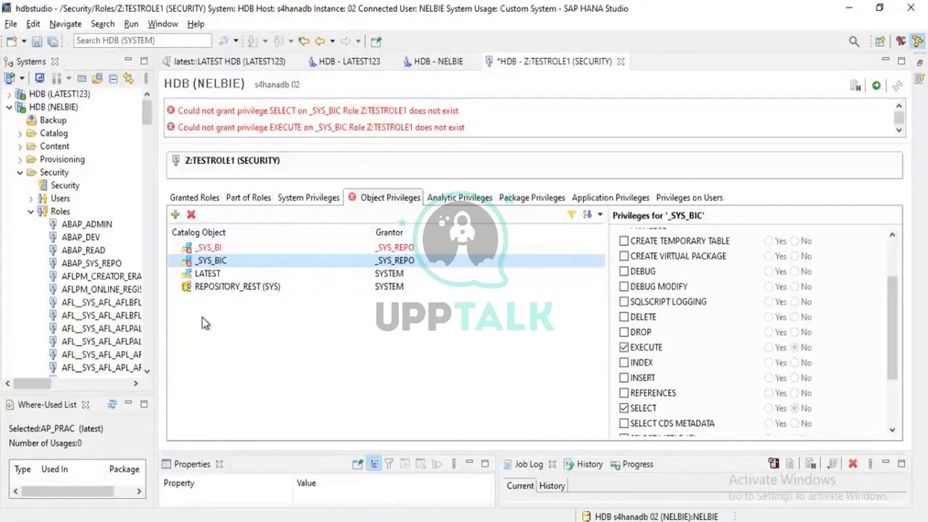
scroll(54, 324, down, 15)
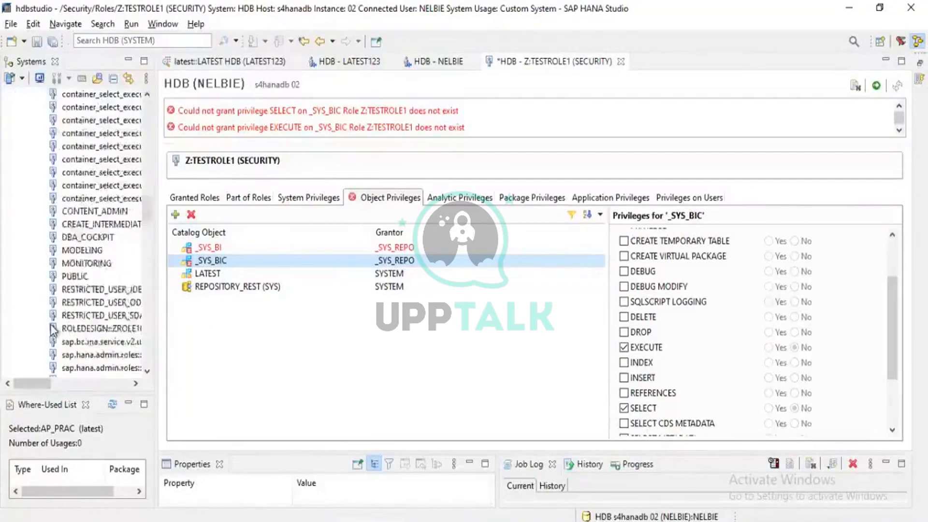
scroll(54, 330, down, 20)
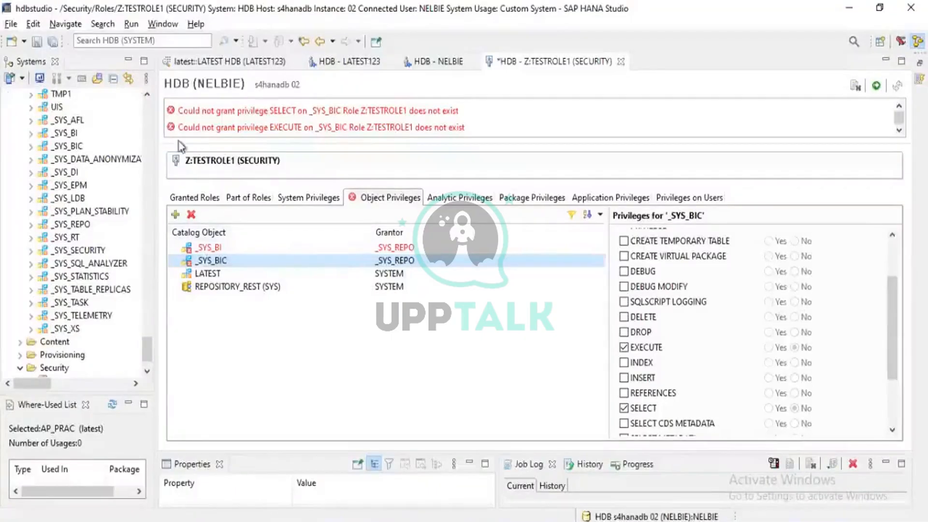
scroll(69, 356, down, 1)
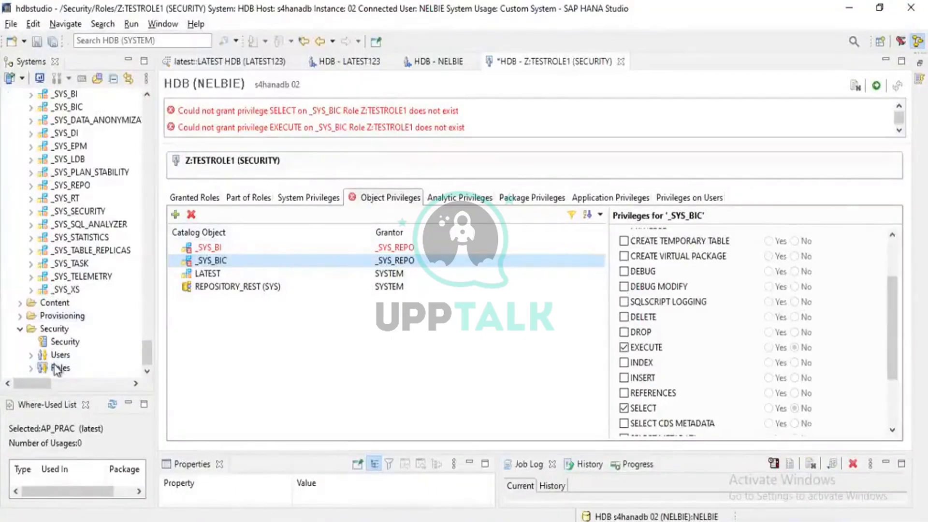
right_click(57, 370)
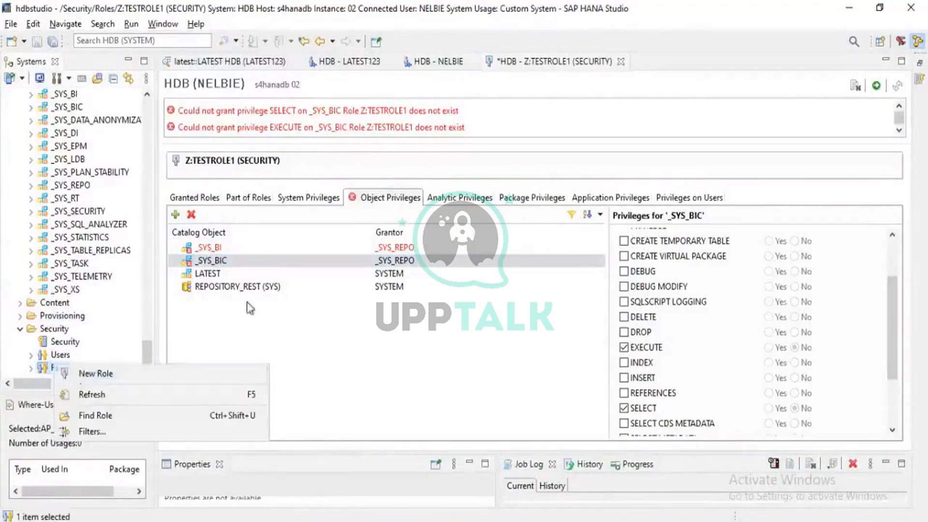
click(280, 311)
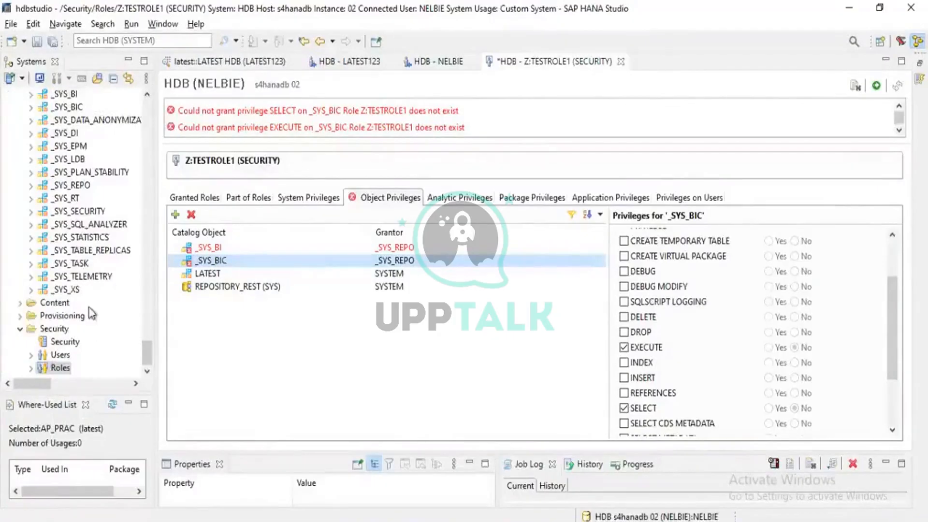
scroll(90, 313, up, 15)
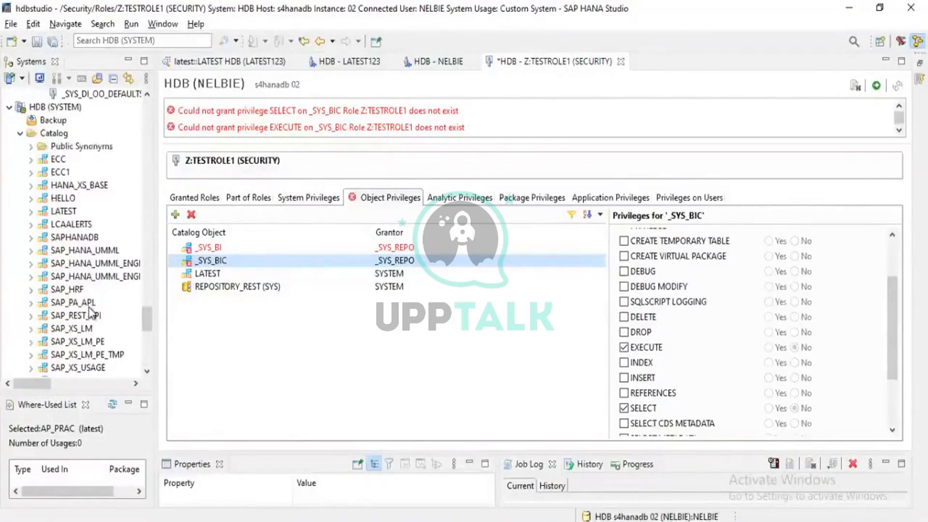
- Look over the HDB (SYSTEM) catalog schemas and the object privileges selected for _SYS_BIC in role Z:TESTROLE1
scroll(91, 313, down, 6)
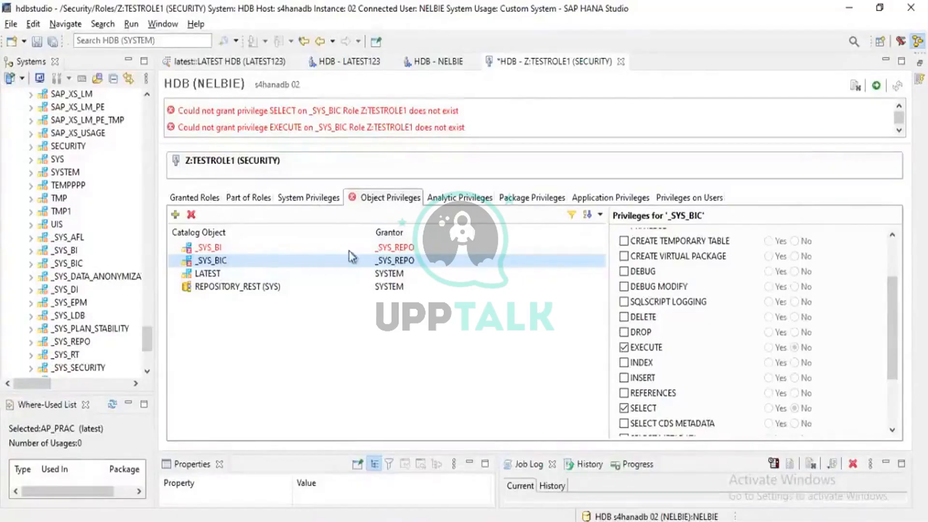
drag(892, 342, 889, 254)
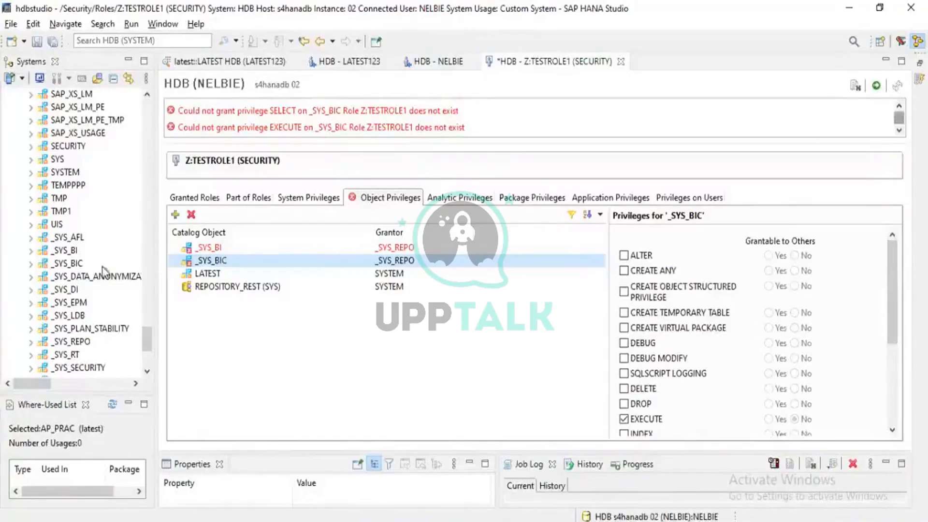
scroll(93, 274, up, 10)
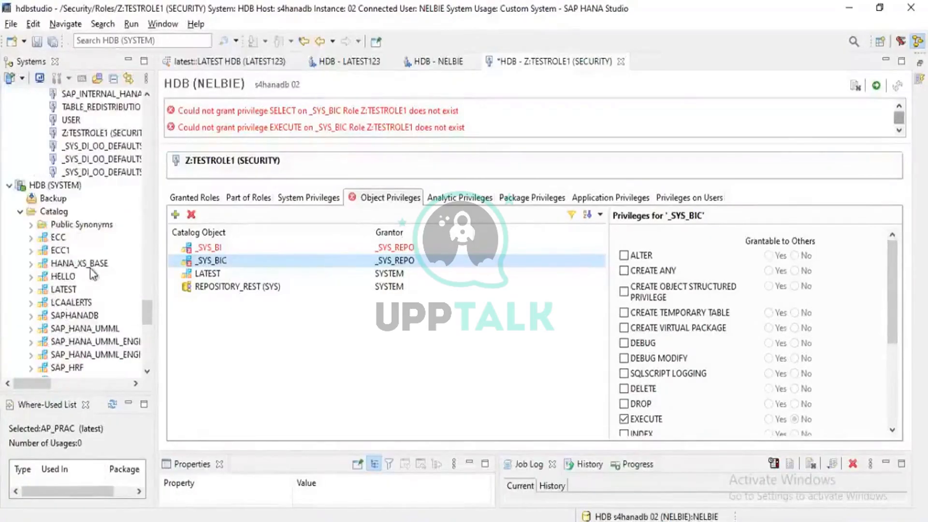
scroll(94, 275, down, 1)
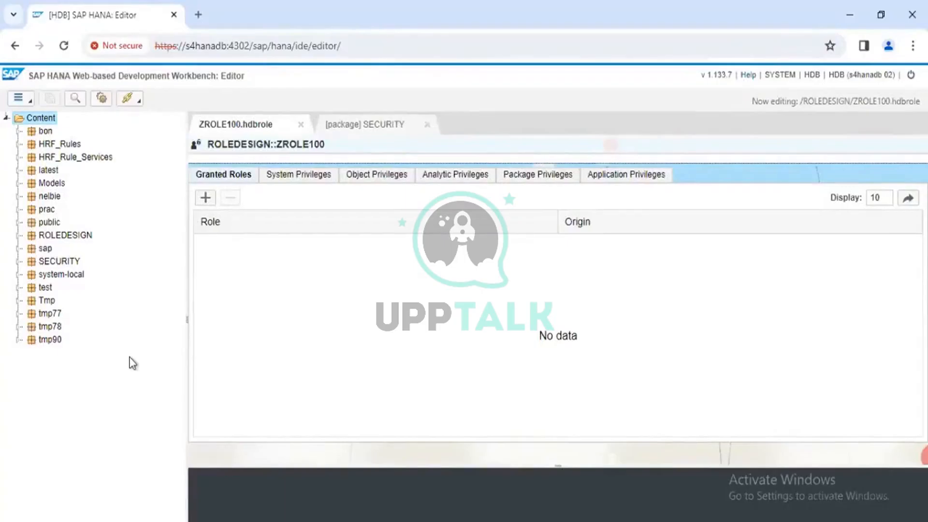
- In the Web-based Development Workbench, start adding a granted role to ZROLE100 and browse the available run-time roles
click(205, 198)
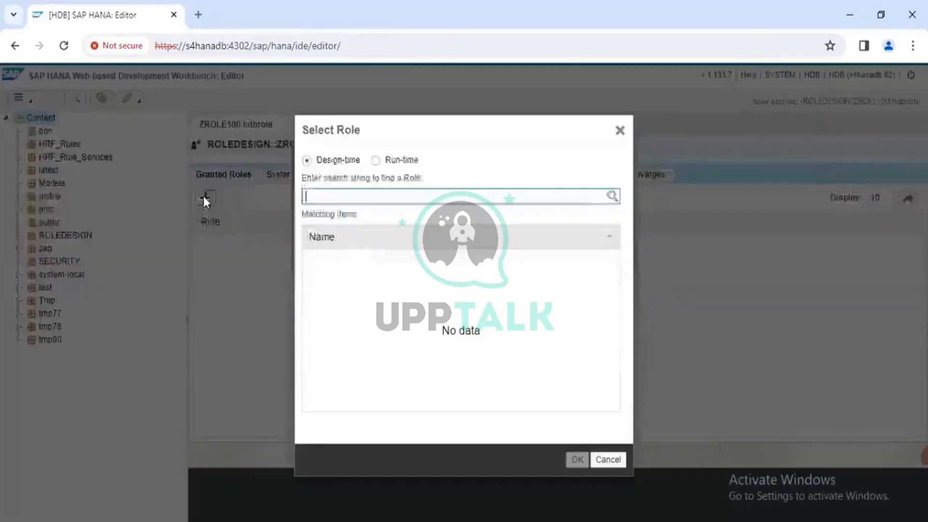
click(375, 161)
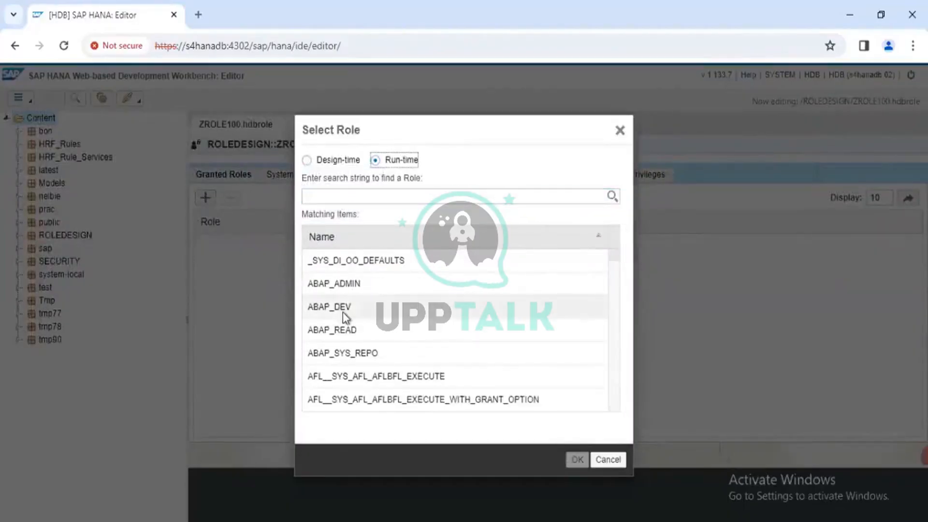
scroll(343, 312, down, 15)
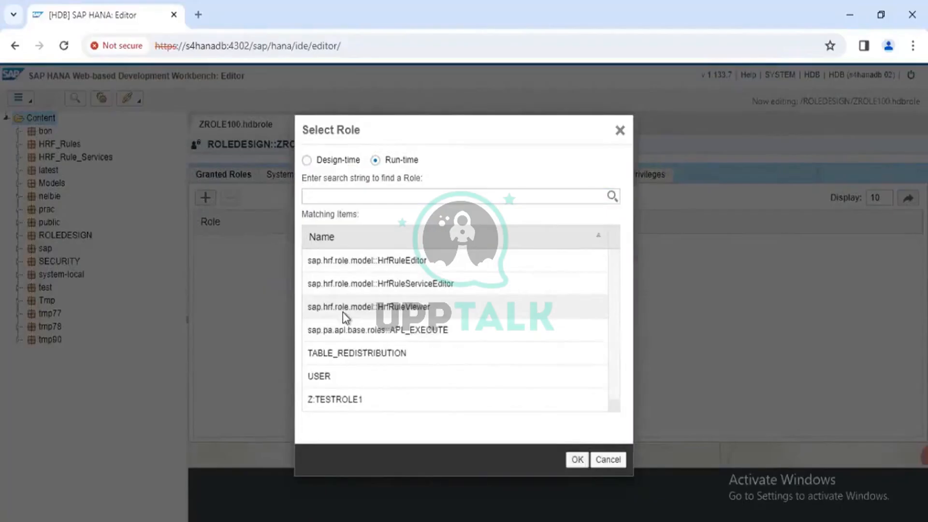
scroll(363, 291, up, 5)
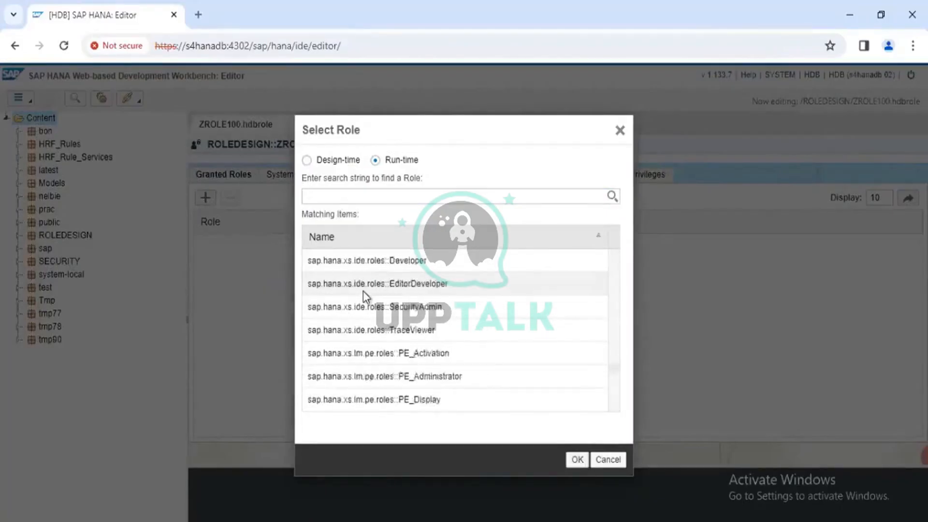
scroll(364, 291, up, 3)
scroll(364, 291, down, 5)
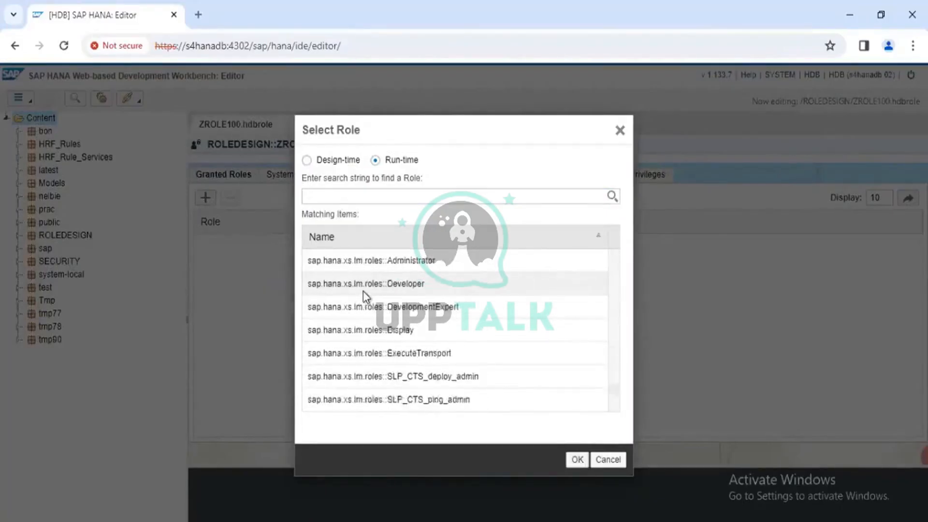
scroll(363, 291, down, 8)
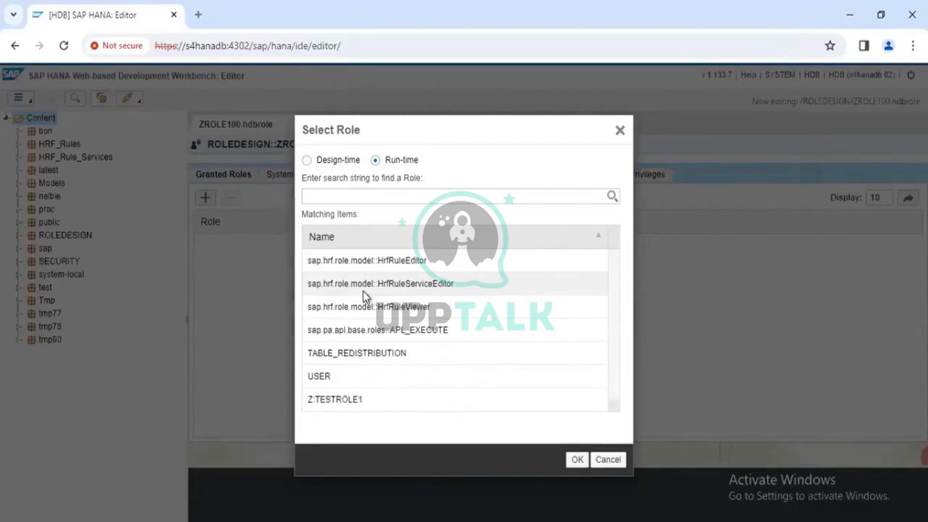
scroll(364, 291, up, 10)
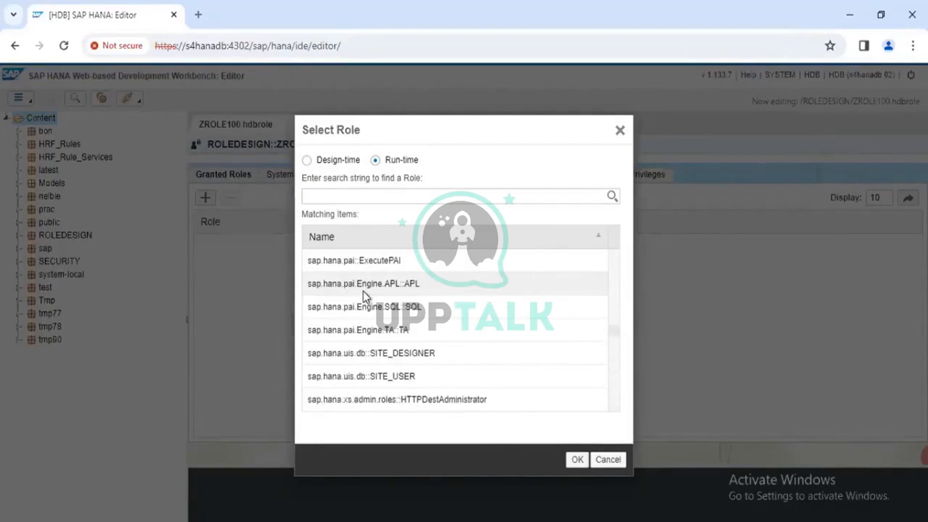
scroll(364, 291, up, 8)
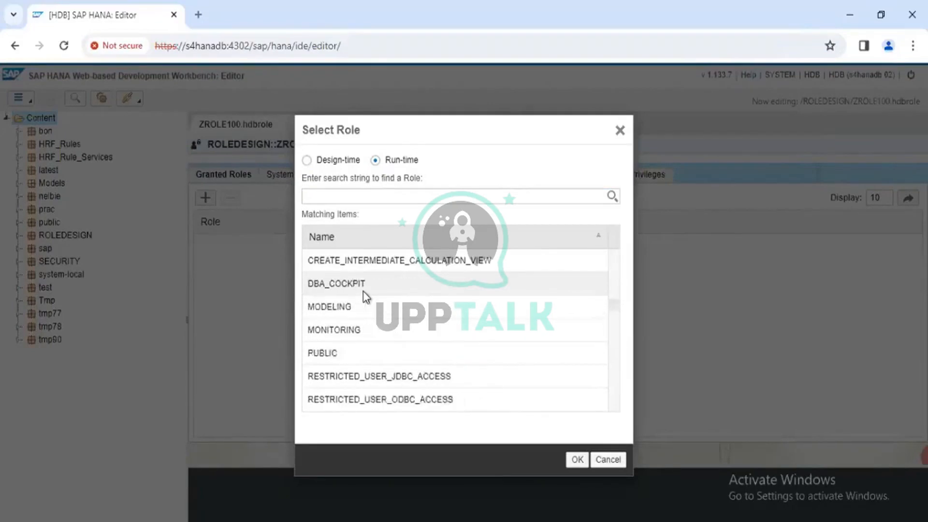
scroll(363, 291, up, 3)
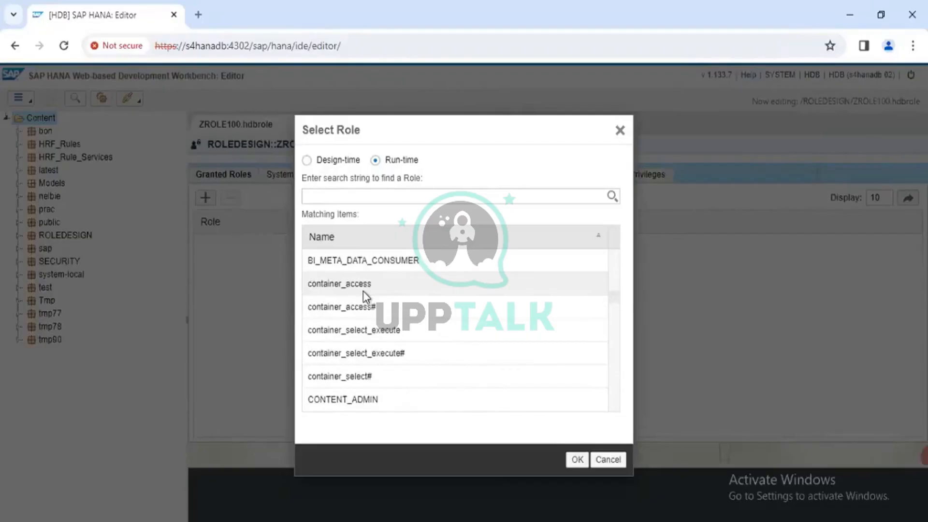
scroll(364, 291, down, 2)
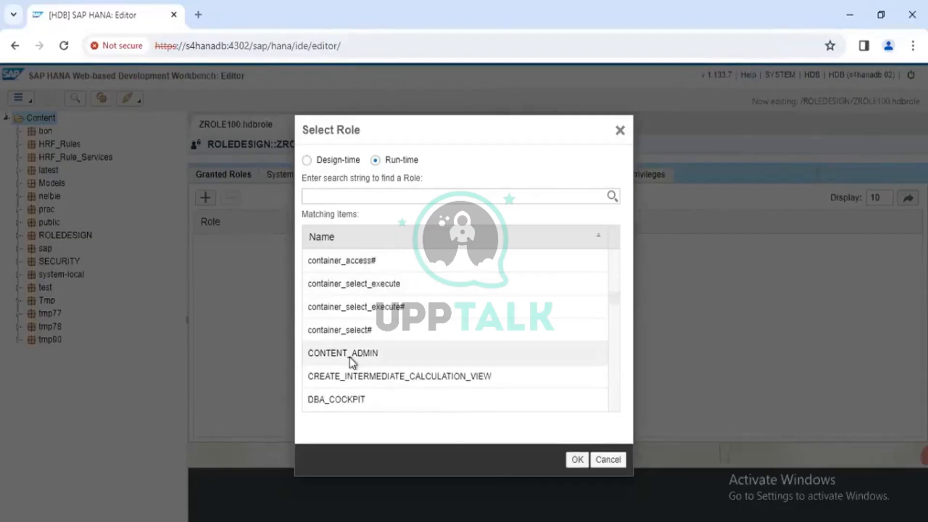
scroll(367, 338, up, 3)
scroll(381, 326, up, 5)
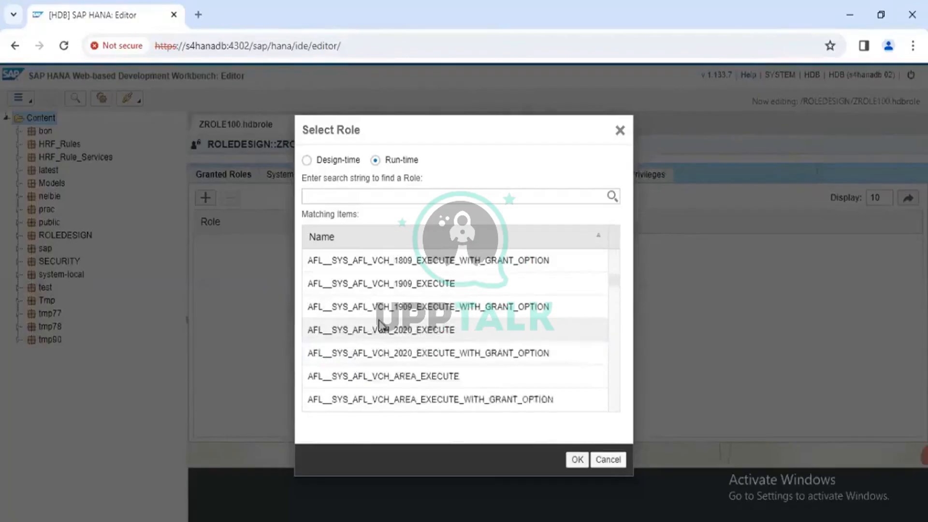
scroll(381, 326, up, 5)
scroll(381, 326, down, 1)
scroll(381, 326, up, 1)
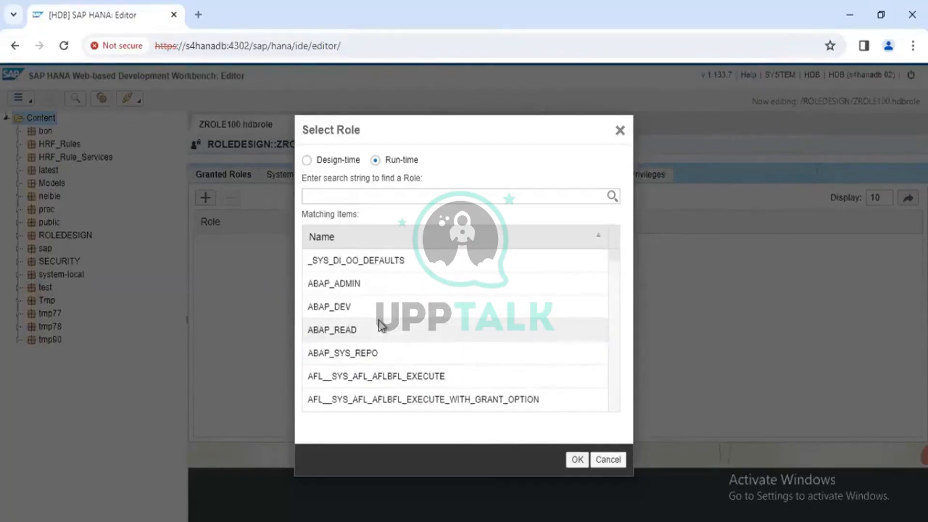
scroll(381, 327, down, 10)
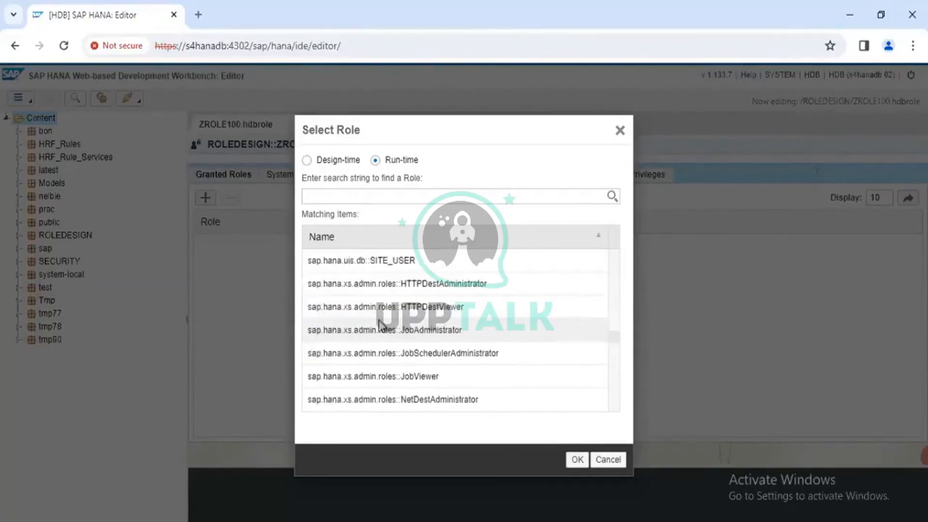
scroll(381, 326, down, 3)
- Search the run-time roles for "user" and look through the matching roles
click(332, 196)
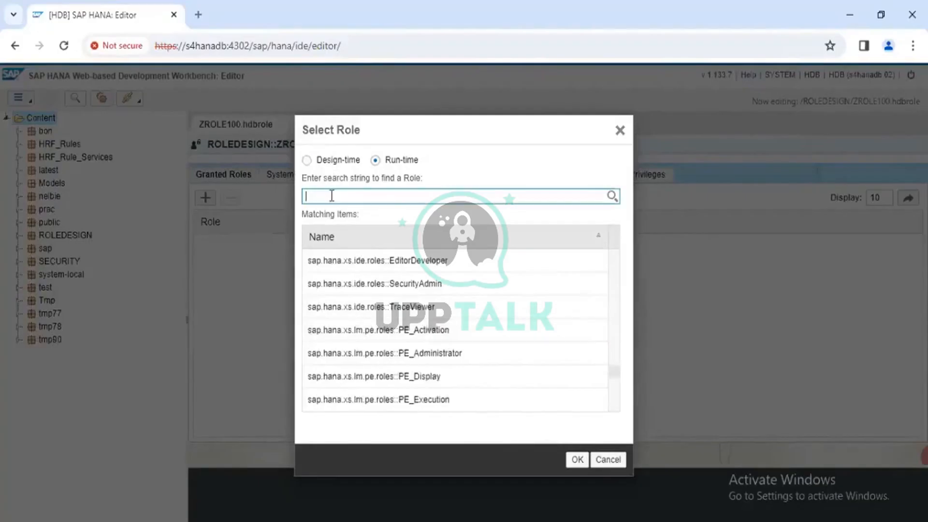
text(user)
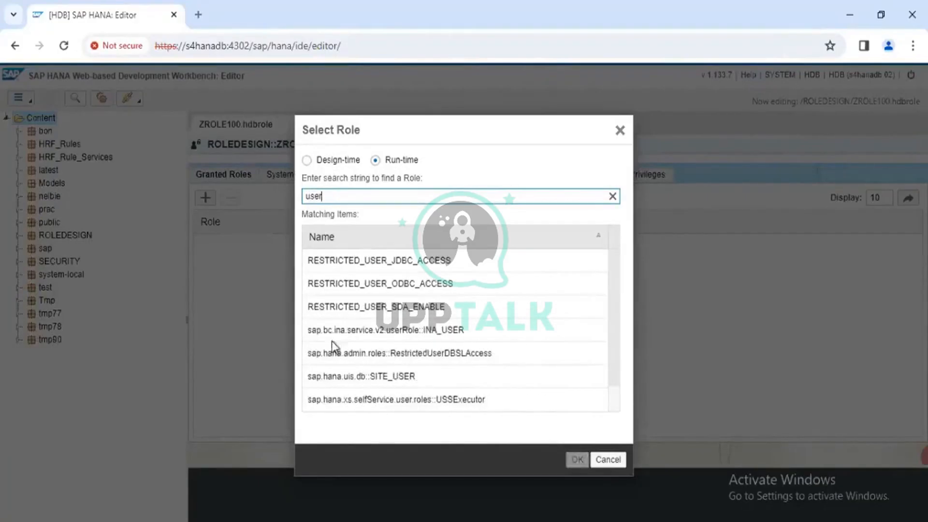
scroll(332, 382, down, 1)
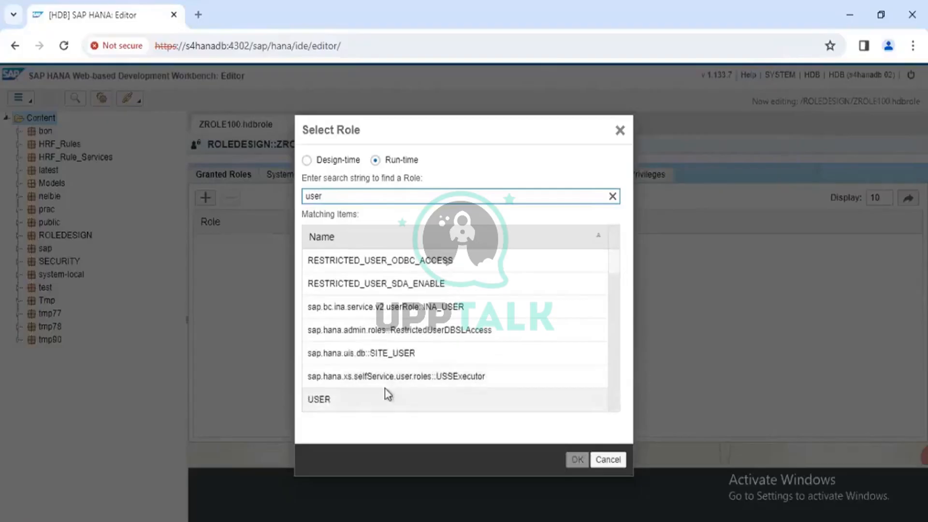
scroll(387, 394, up, 1)
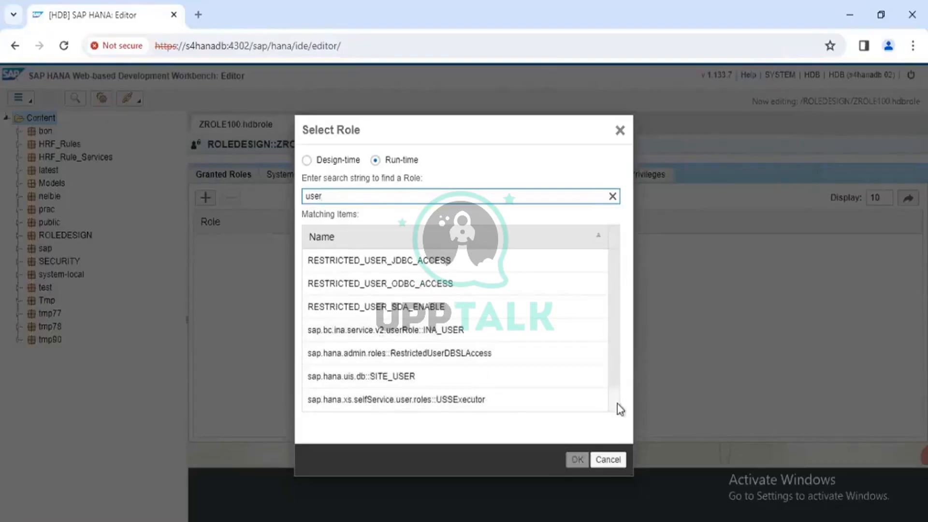
scroll(618, 403, down, 1)
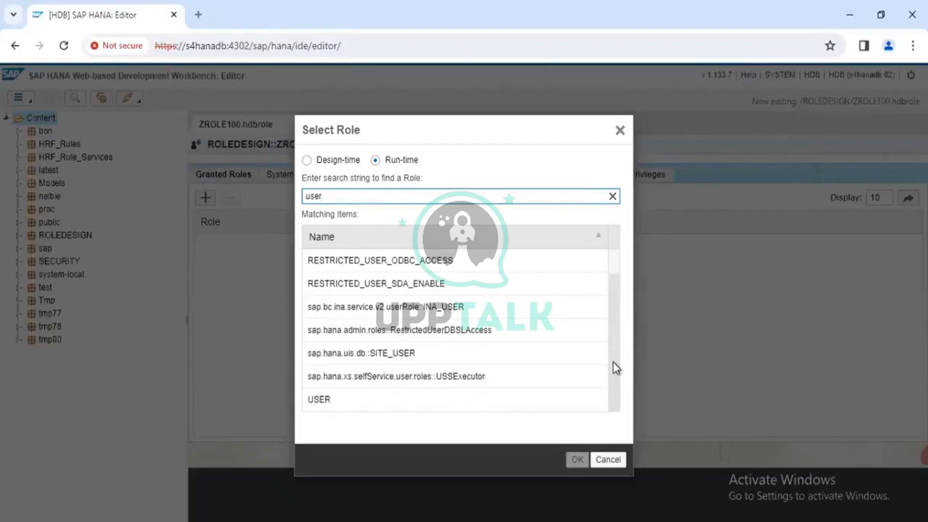
scroll(617, 280, up, 1)
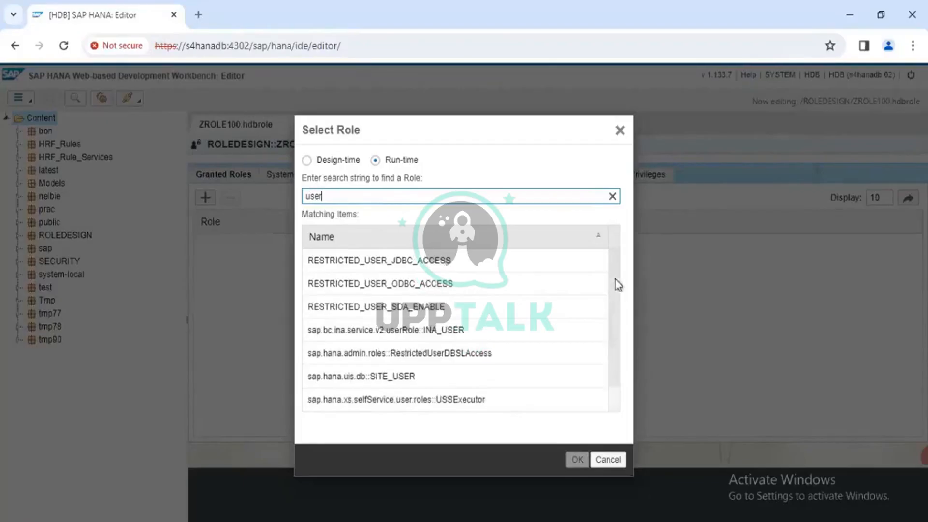
- Compare the design-time matches with the run-time ones, and add the run-time role USER to the granted roles
click(314, 161)
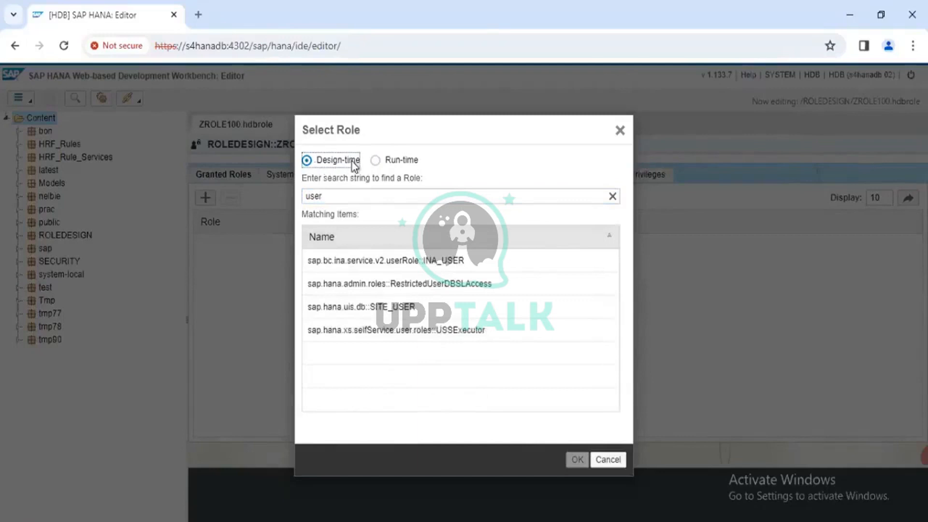
click(381, 162)
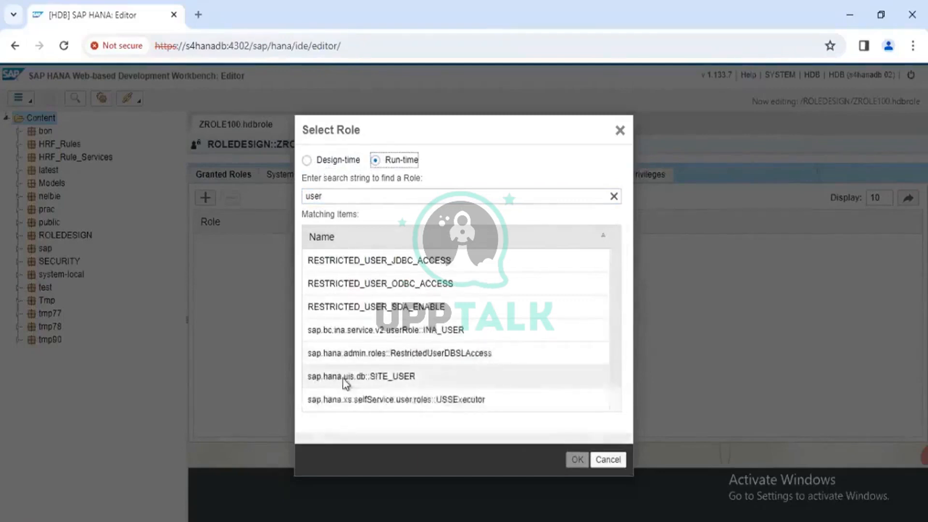
scroll(343, 385, down, 1)
click(360, 401)
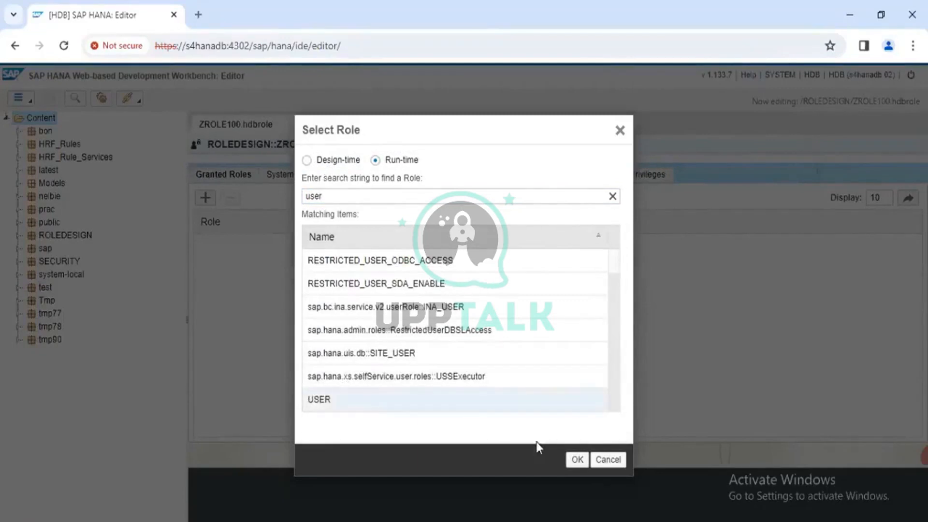
click(578, 462)
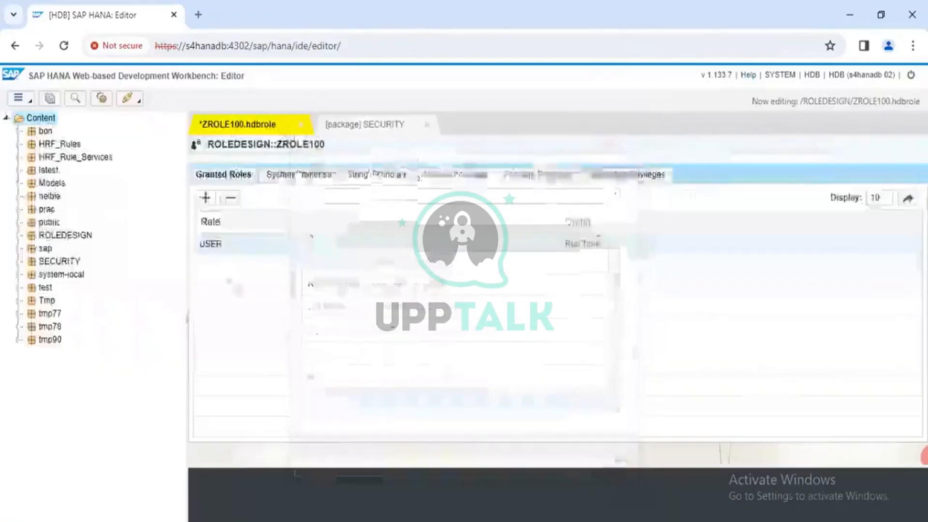
- View the system privileges of ZROLE100, selecting the ADAPTER ADMIN and USER ADMIN entries
click(288, 174)
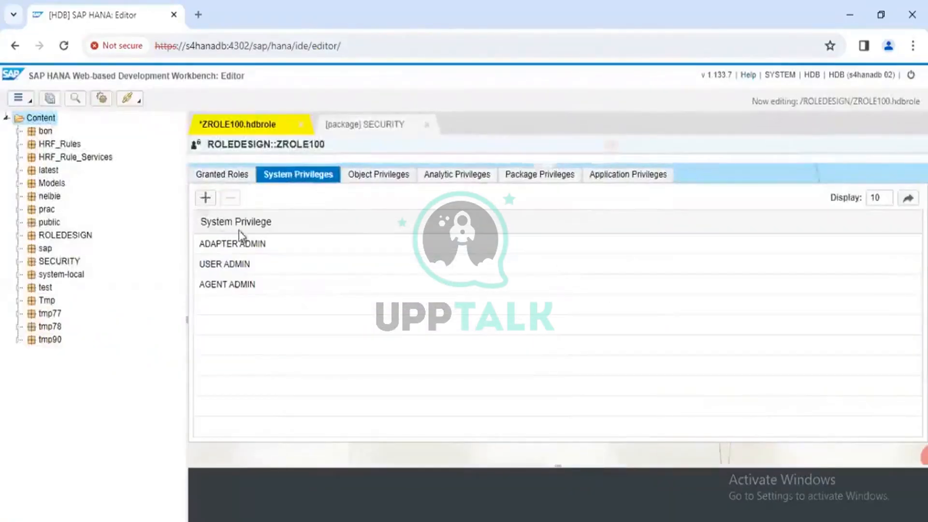
click(227, 246)
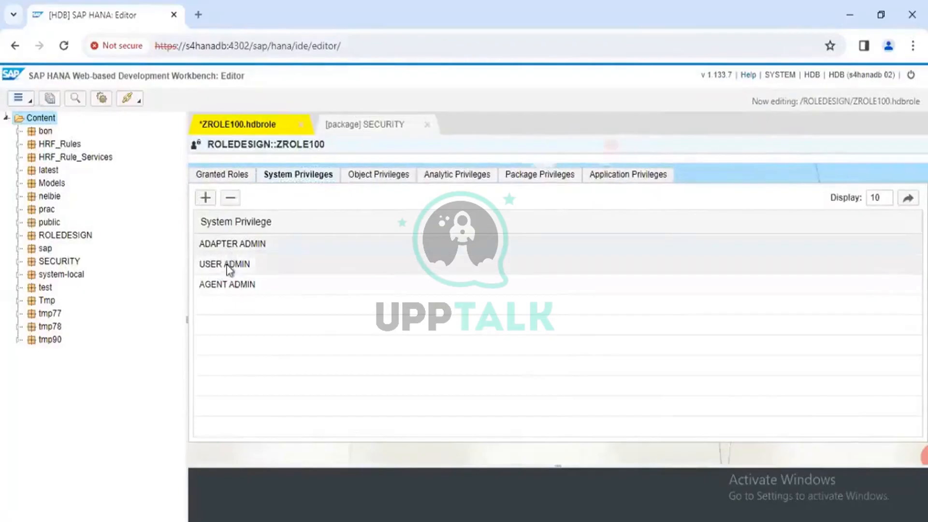
click(230, 266)
- Inspect the role's object privileges for REPOSITORY_REST(SYS), _SYS_BI and _SYS_BIC
click(379, 178)
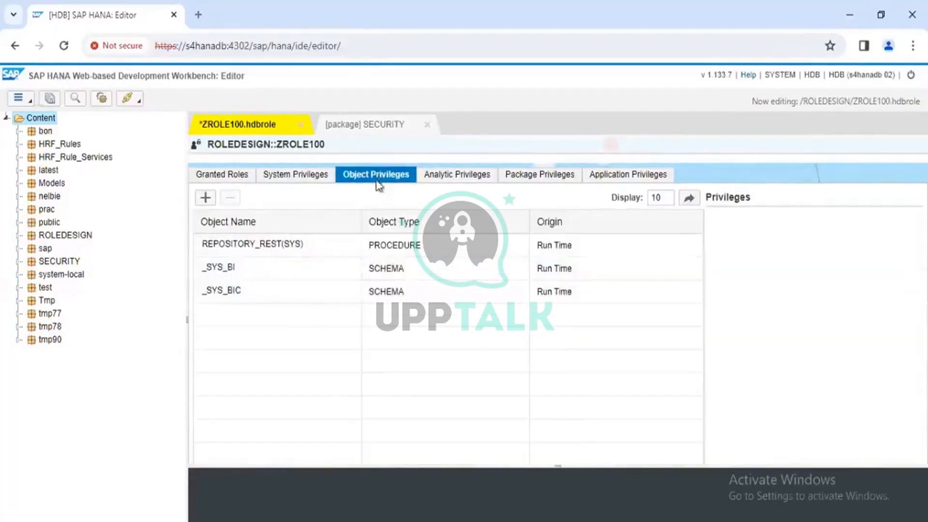
click(268, 258)
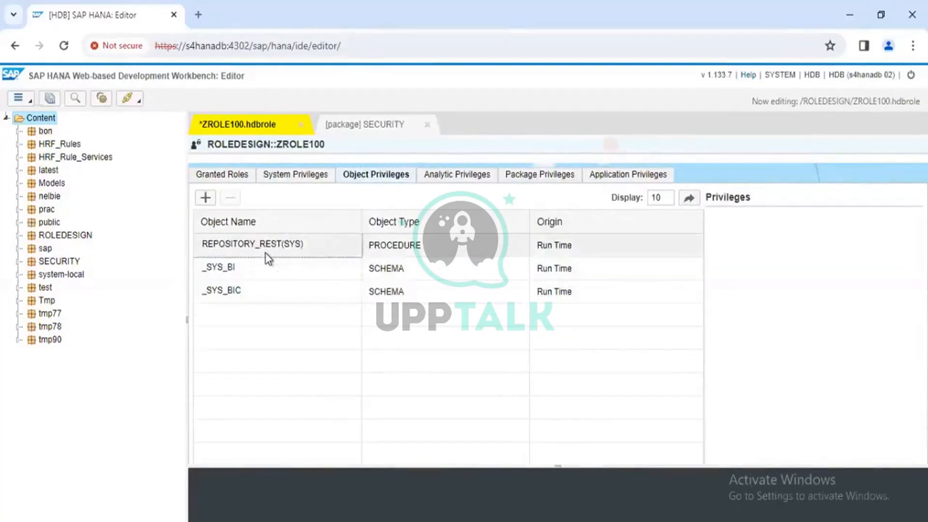
click(267, 266)
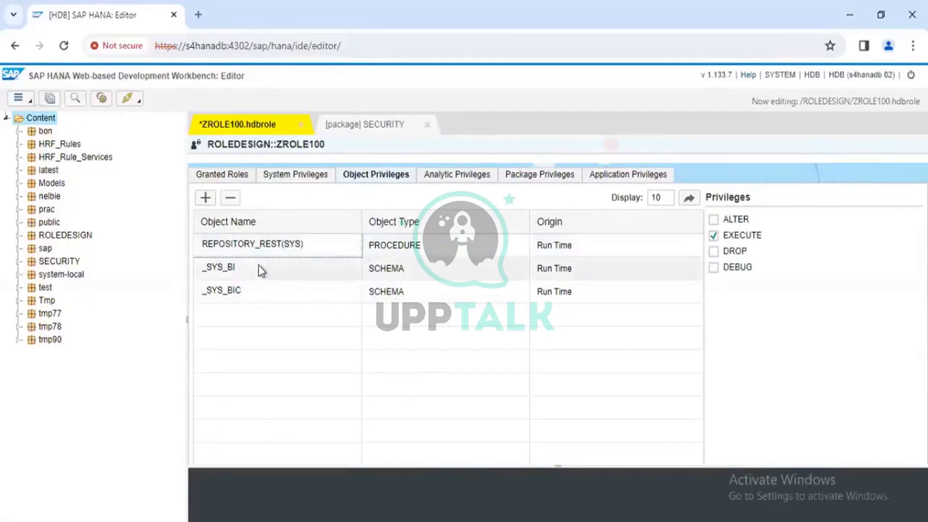
click(253, 287)
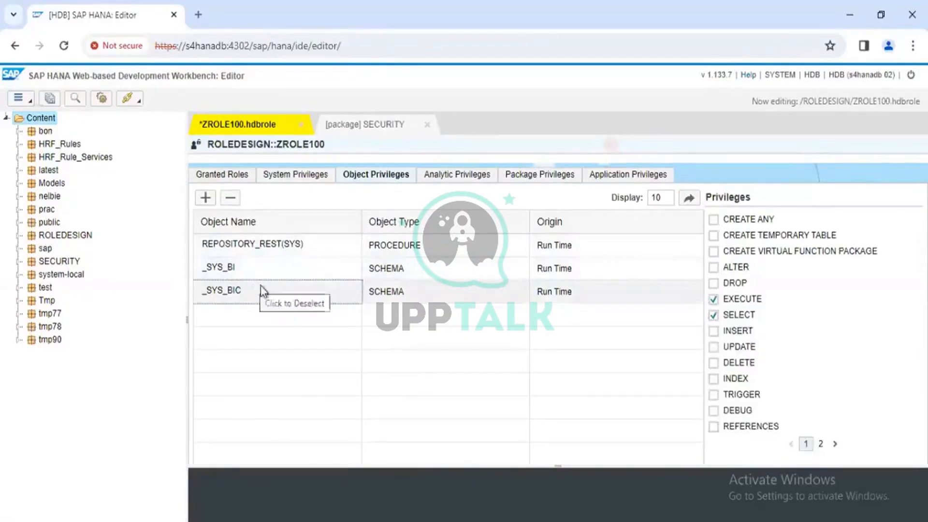
- View the analytic privileges and package privileges assigned to ZROLE100
click(453, 173)
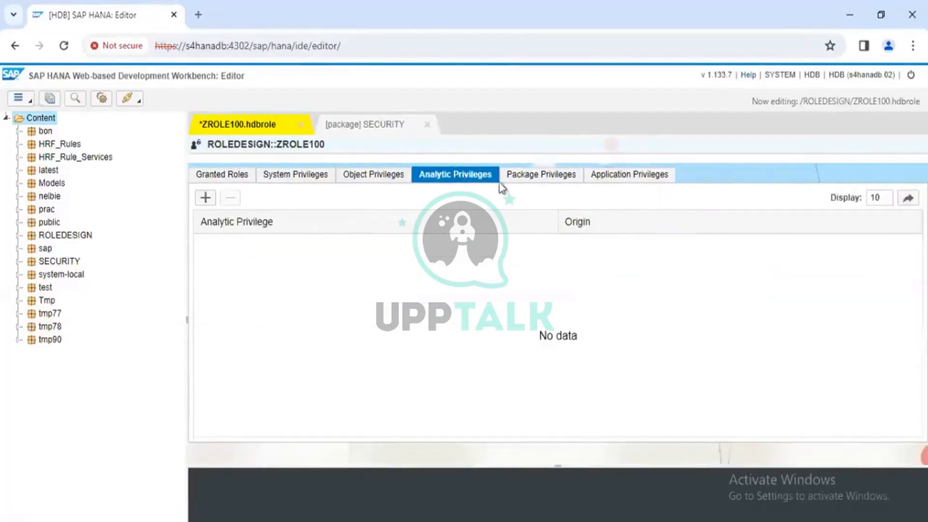
click(532, 179)
click(479, 179)
click(528, 179)
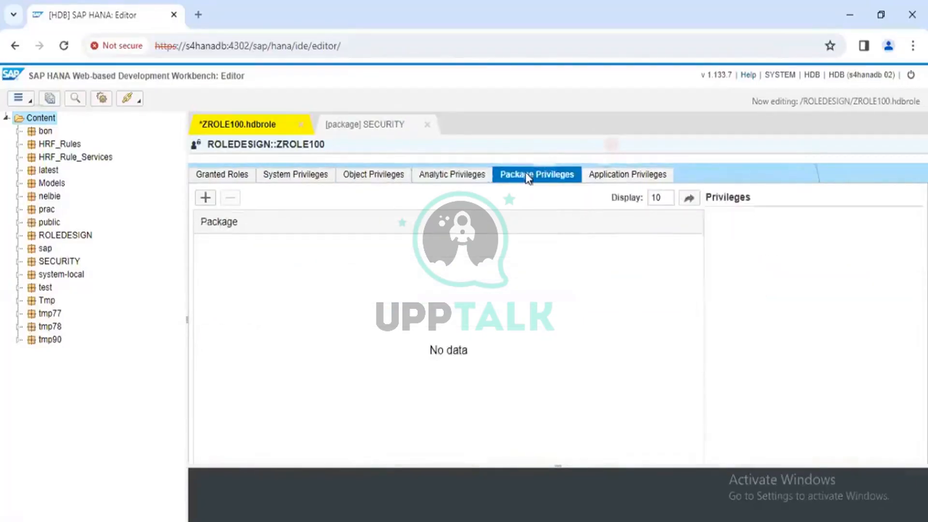
- Add the run-time analytic privilege latest/AP_PRAC to ZROLE100
click(467, 177)
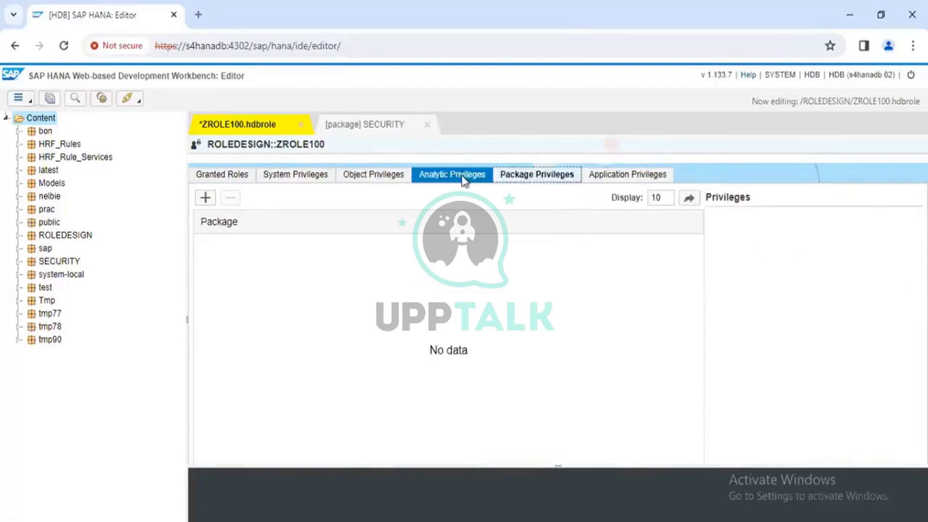
click(409, 182)
click(452, 180)
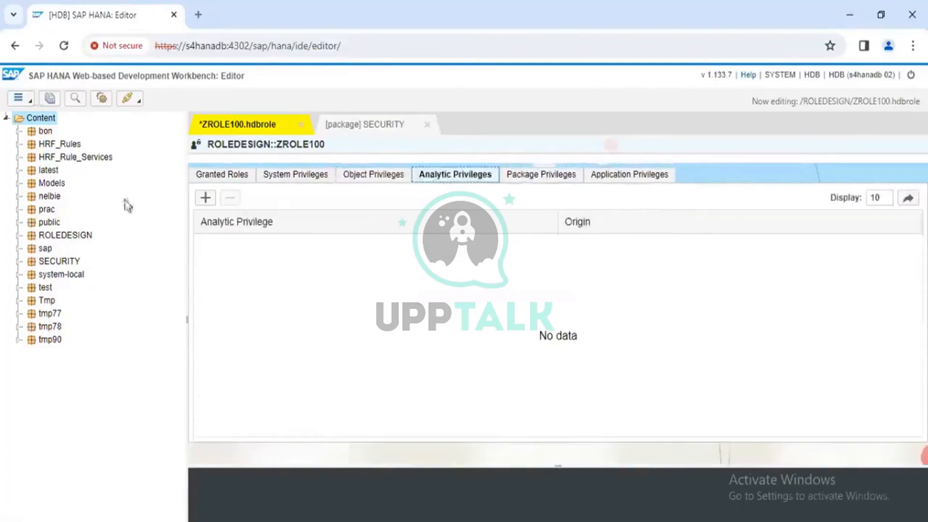
click(198, 202)
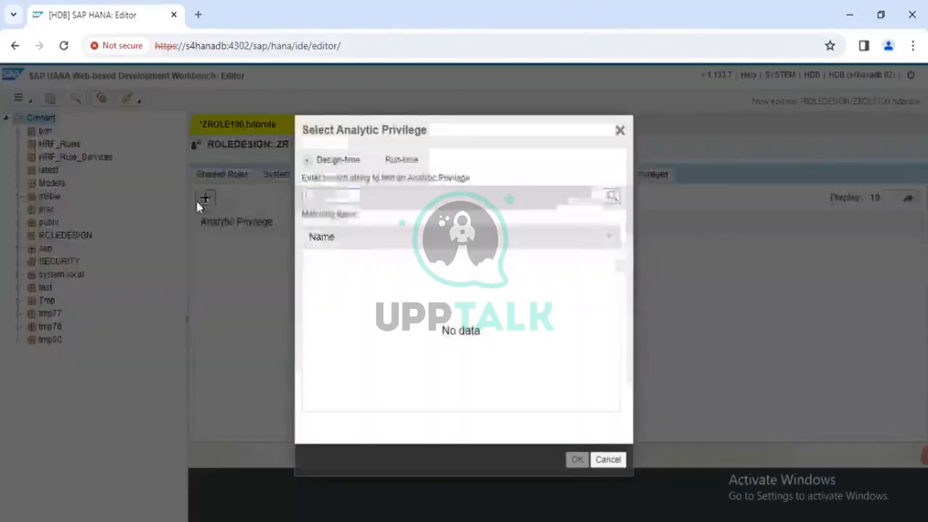
click(375, 160)
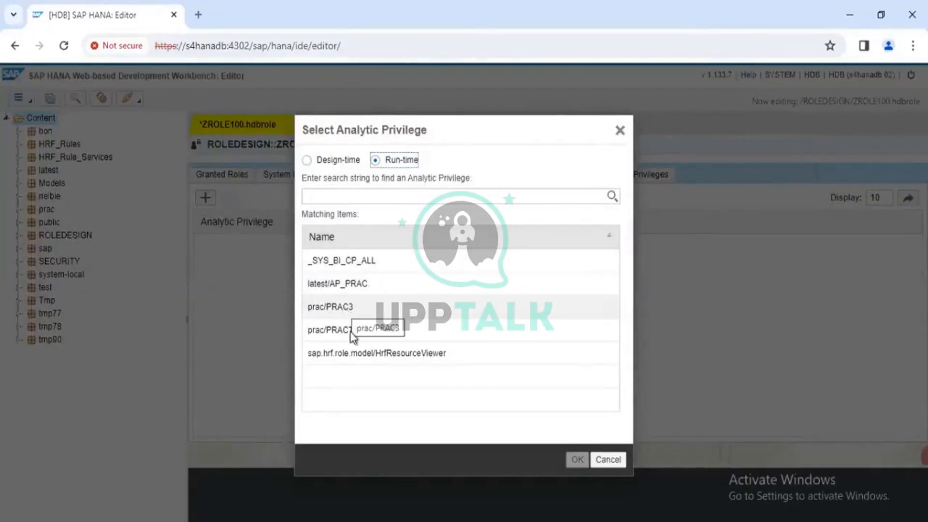
click(370, 289)
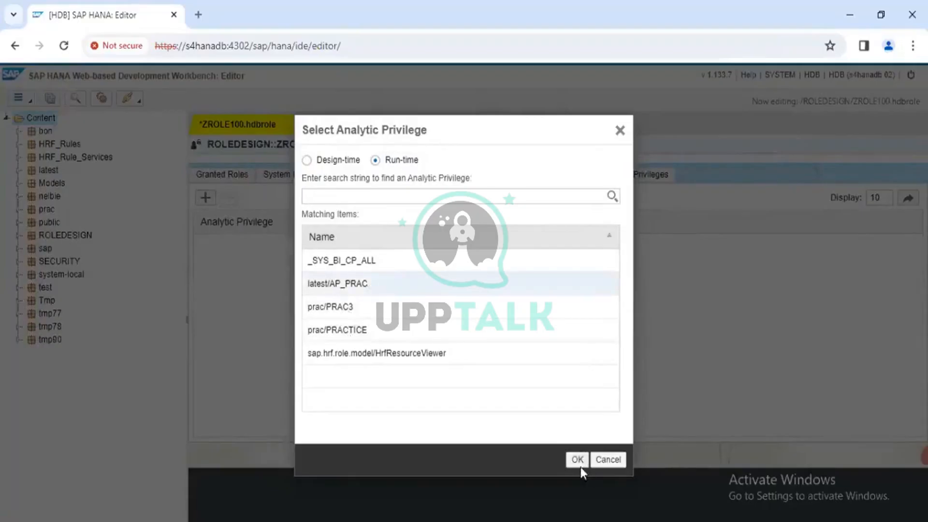
click(578, 462)
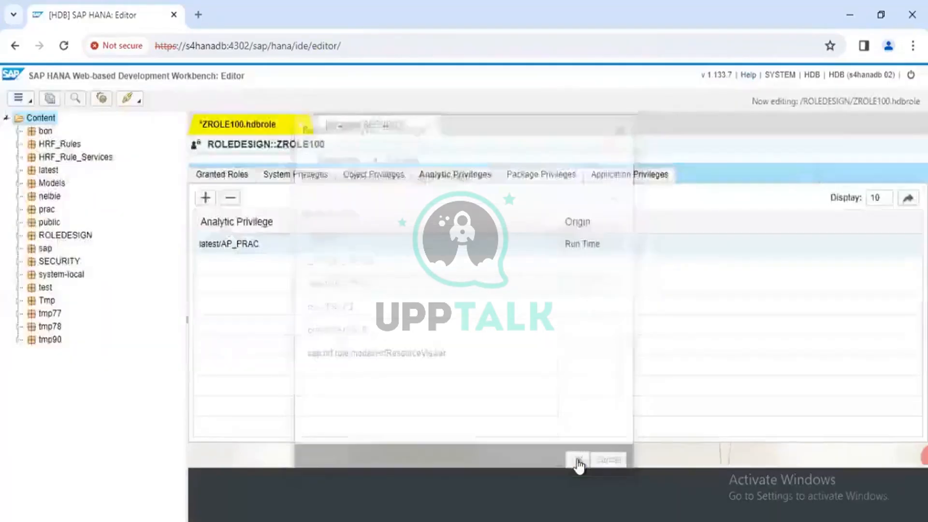
- Start adding a package privilege to ZROLE100, searching for "latest" and selecting the latest package
click(541, 175)
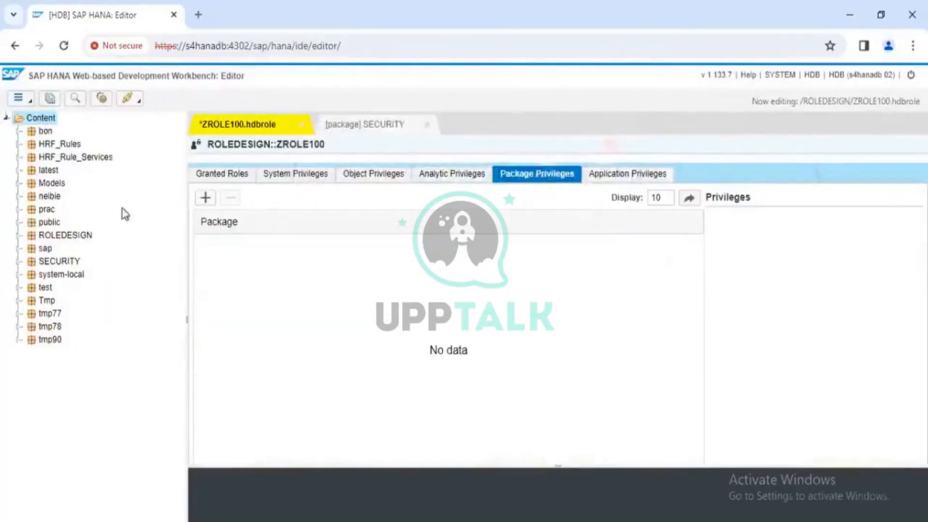
click(206, 198)
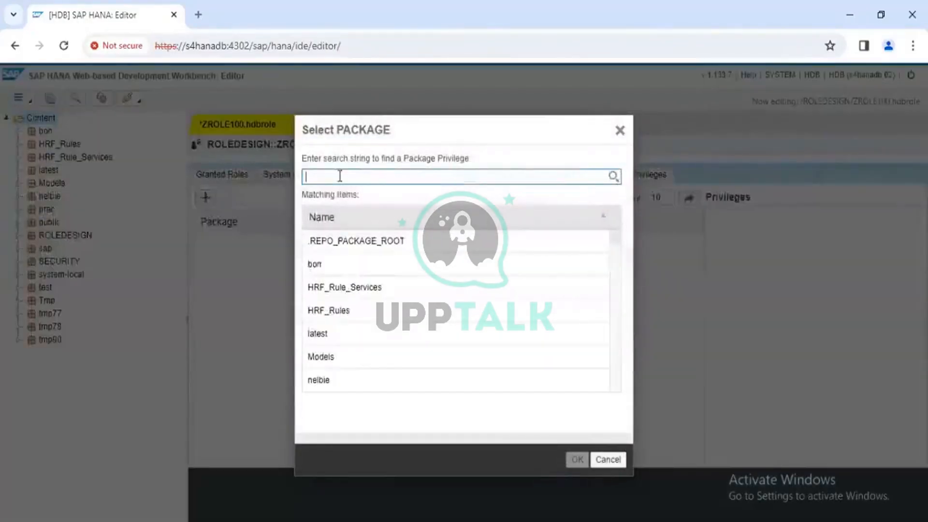
text(latest)
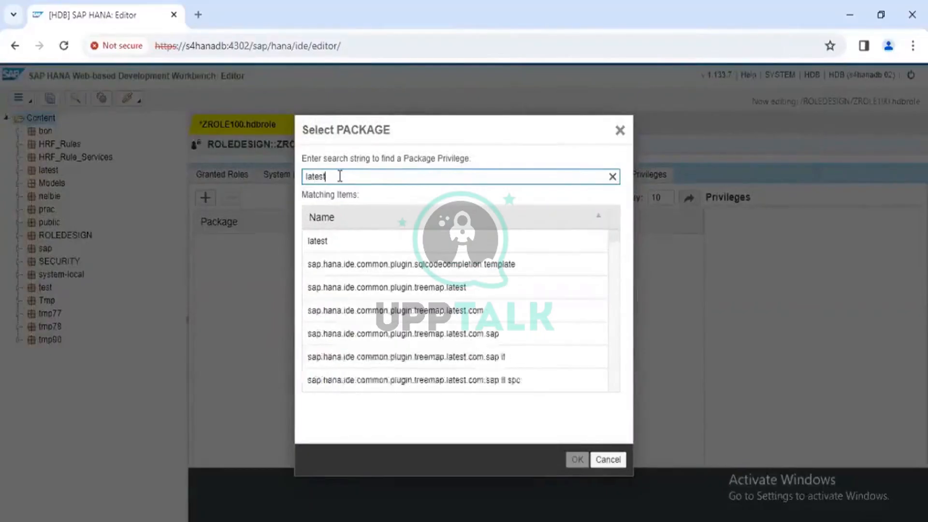
click(339, 244)
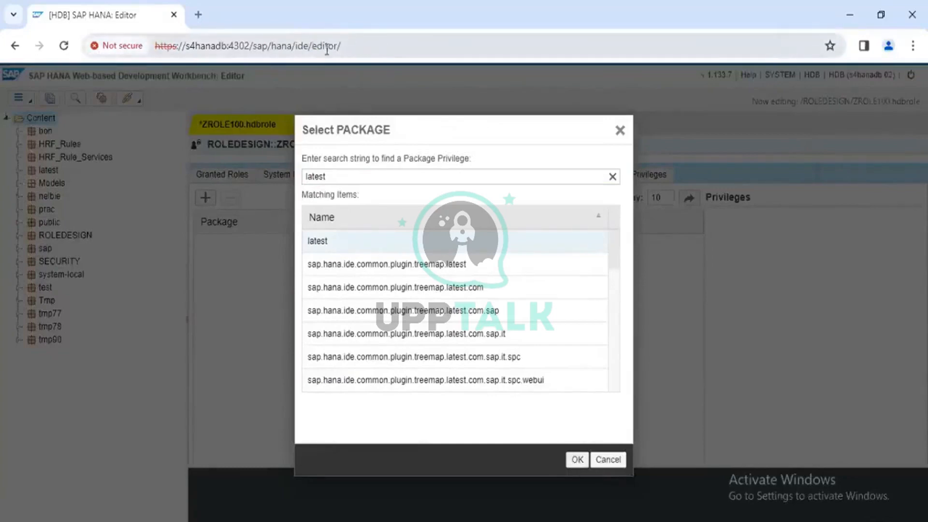
- Switch to SAP HANA Studio and add the latest repository package to the package privileges of Z:TESTROLE1
click(374, 46)
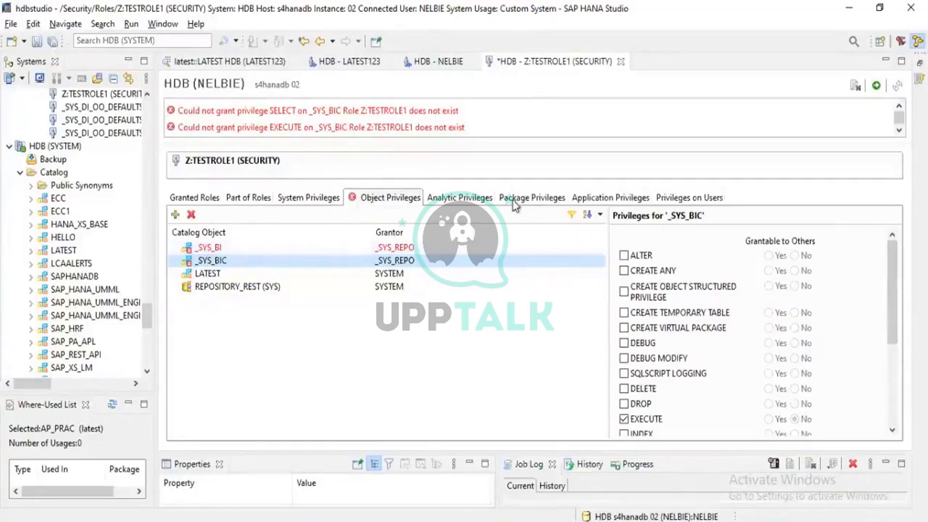
click(531, 198)
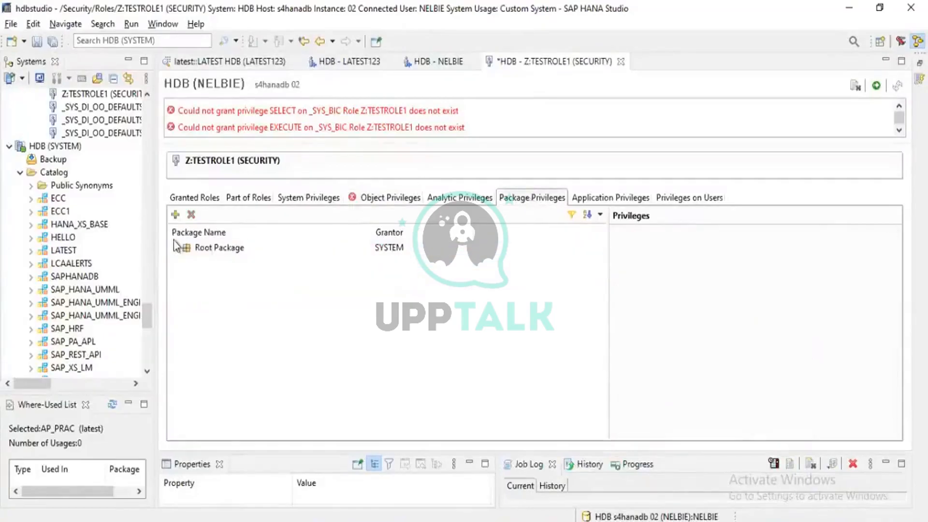
click(175, 214)
text(latest)
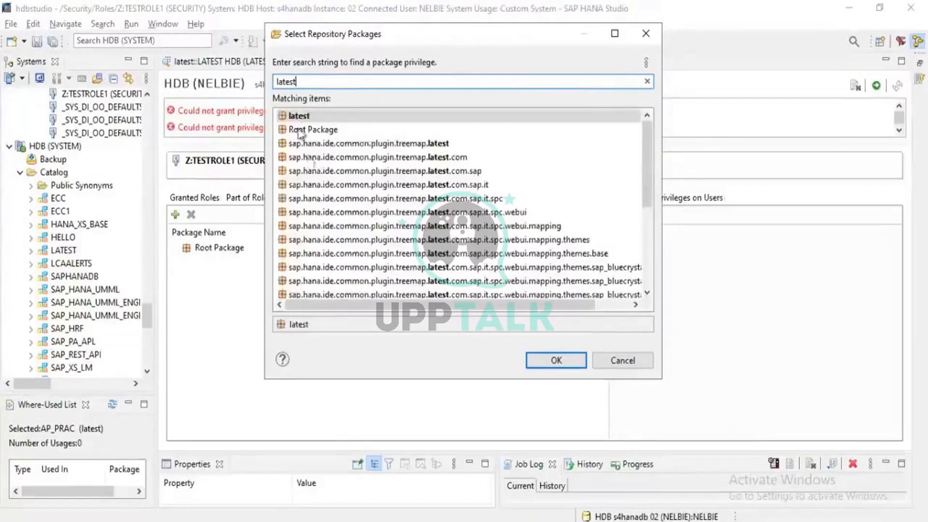
scroll(314, 180, down, 5)
scroll(314, 180, up, 5)
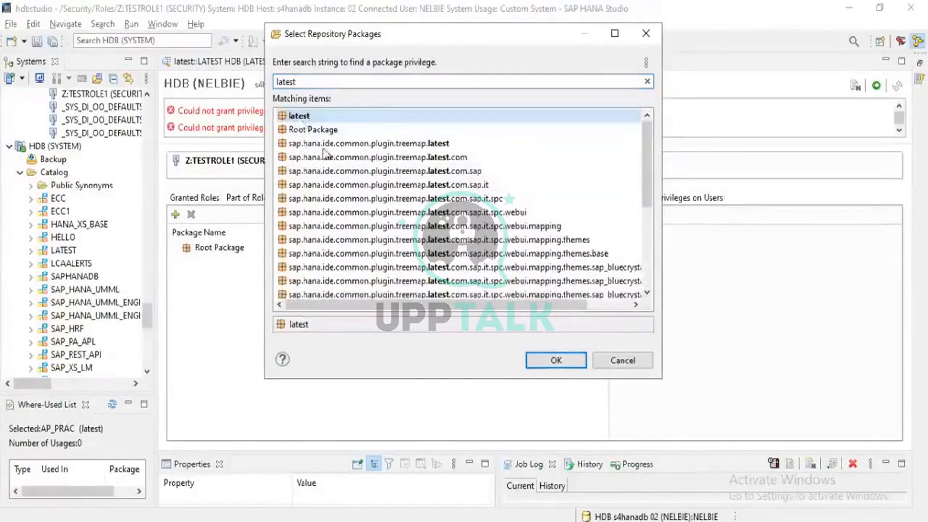
click(561, 363)
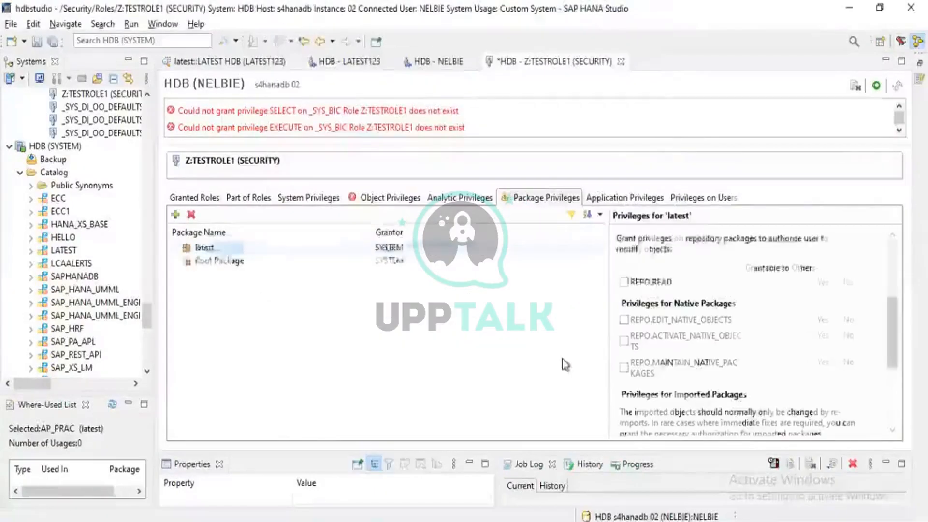
- Grant REPO.READ on the latest package and deploy the Z:TESTROLE1 changes
click(629, 284)
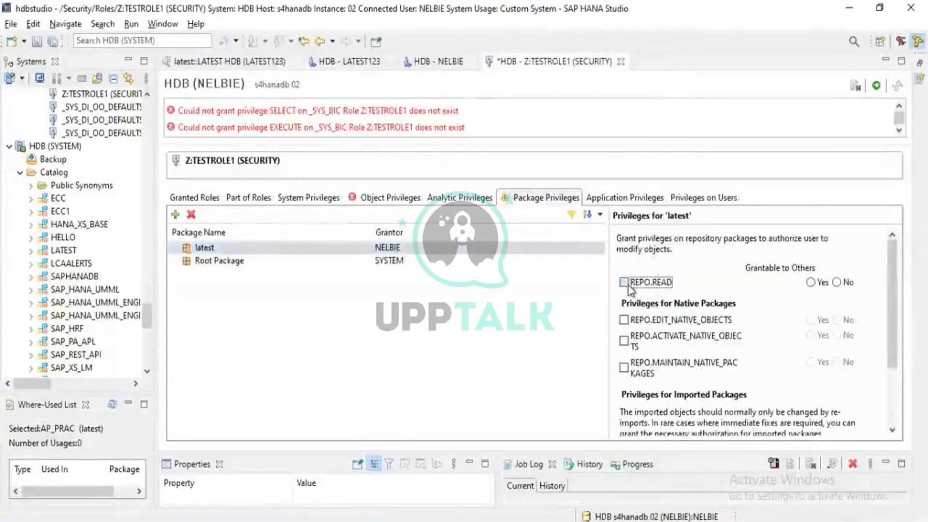
click(876, 87)
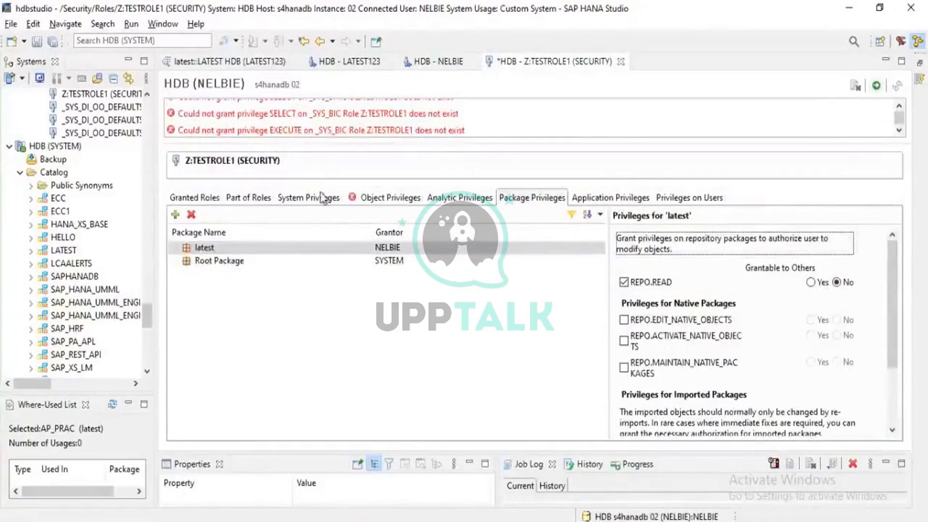
click(384, 198)
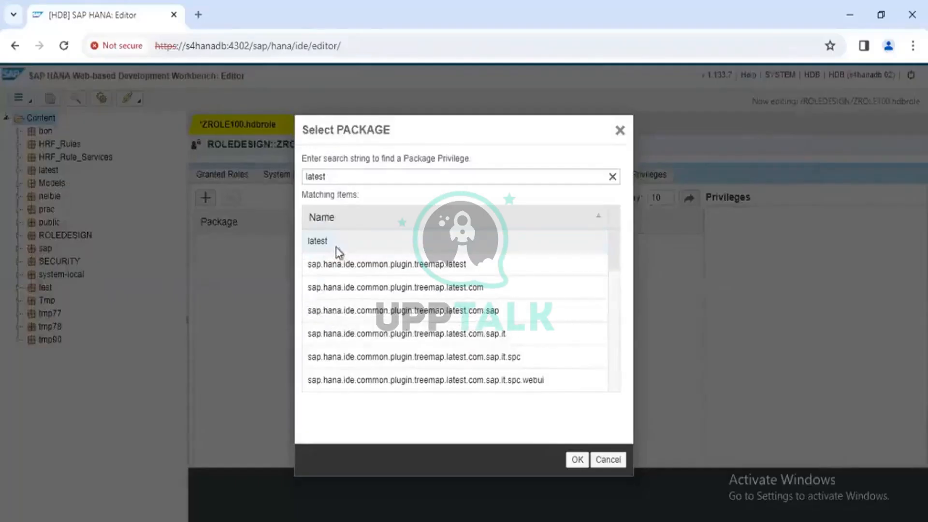
- Back in the Web-based Development Workbench, add the latest package to ZROLE100 and grant REPO.READ on it
click(335, 246)
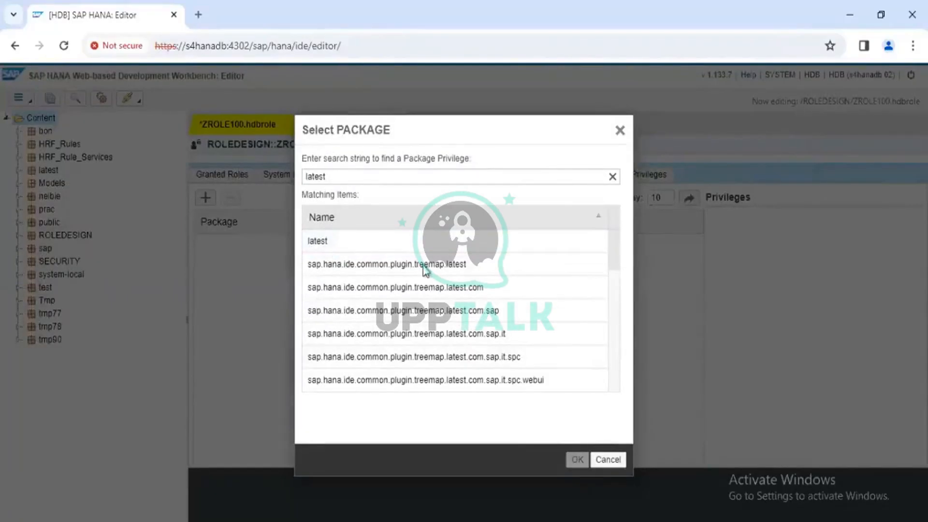
click(368, 246)
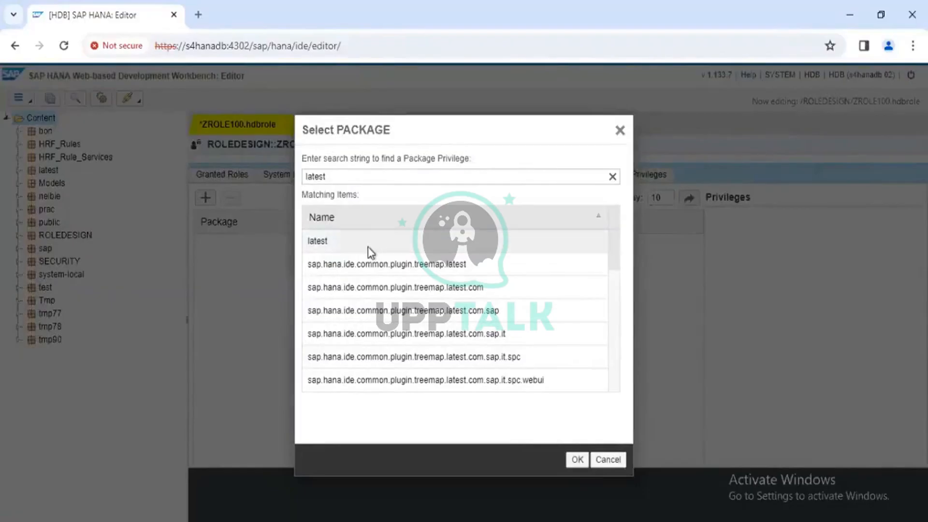
click(578, 461)
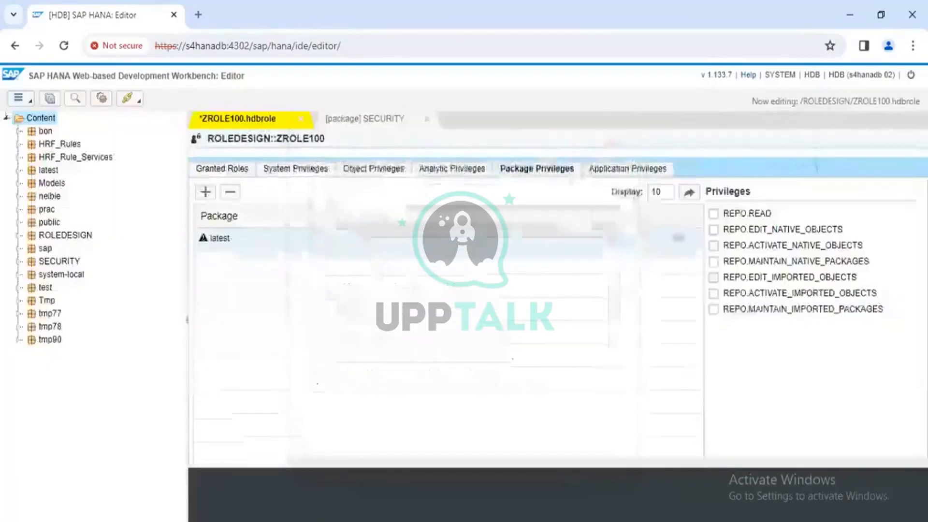
click(714, 215)
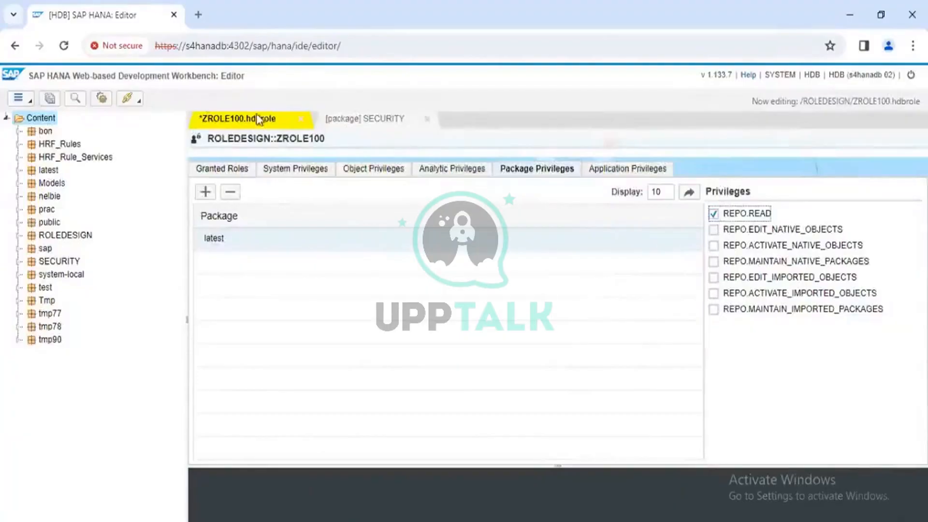